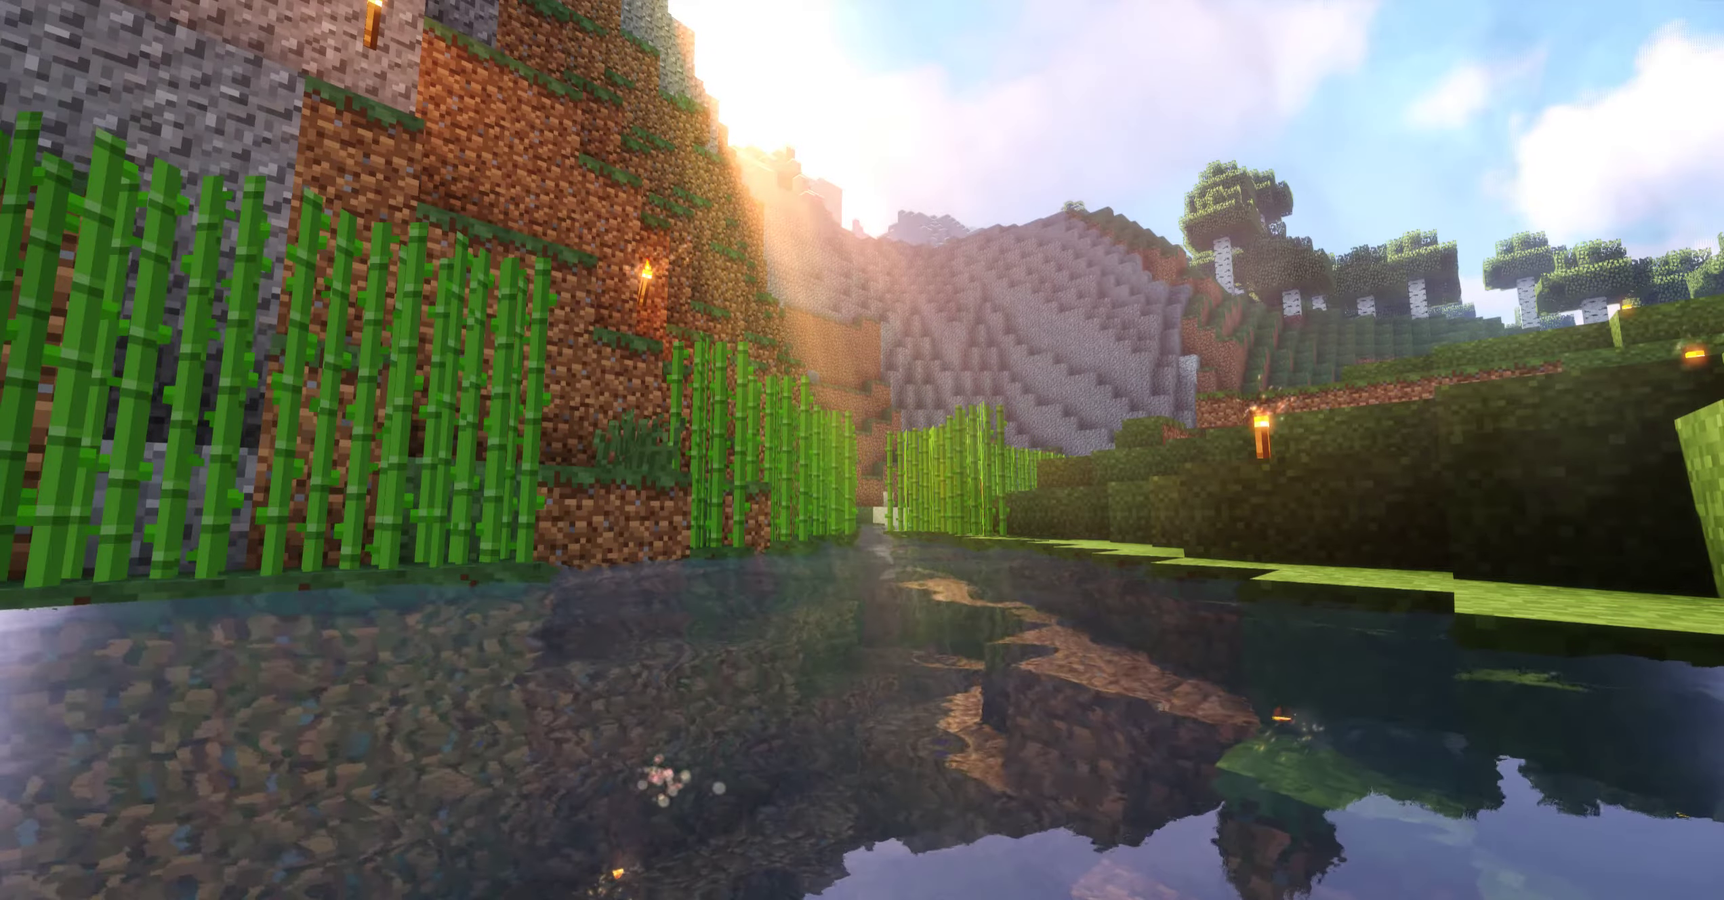
Switch to File Explorer and open the CustomItemsTestFiles folder inside CustomItemsExampleFiles
{"action": "key", "text": "alt+Tab"}
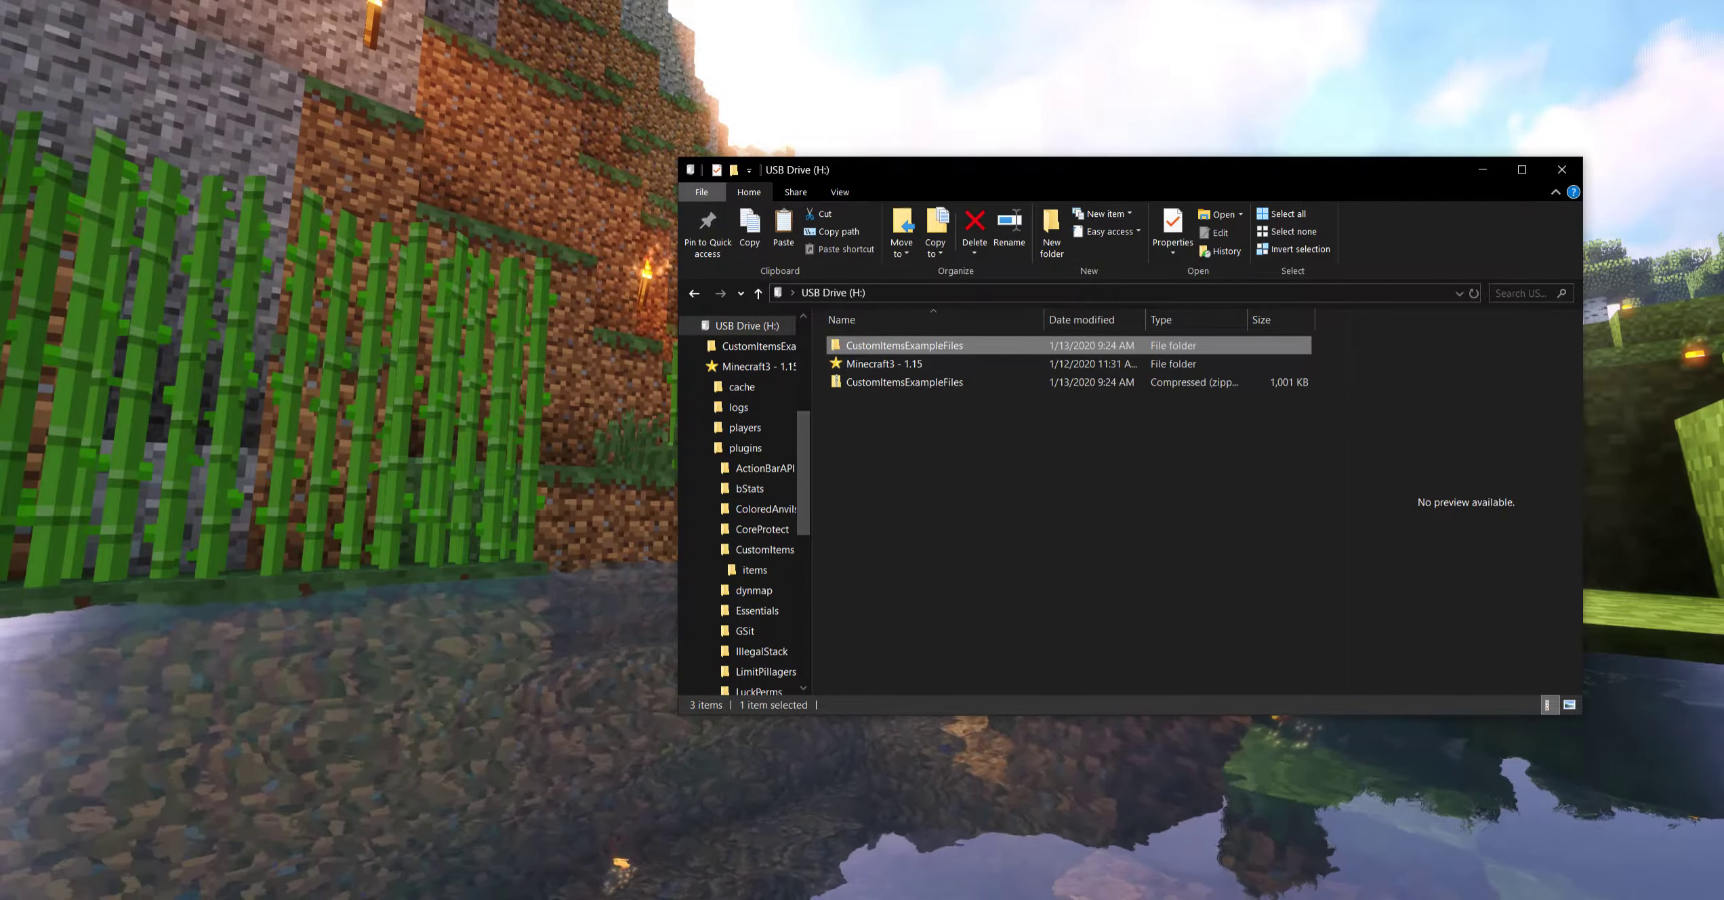
{"action": "double_click", "coordinate": [904, 345]}
{"action": "double_click", "coordinate": [904, 346]}
Duplicate the emeraldHoe YML file in the same folder and rename the copy emerald_hoe
{"action": "left_click", "coordinate": [874, 401]}
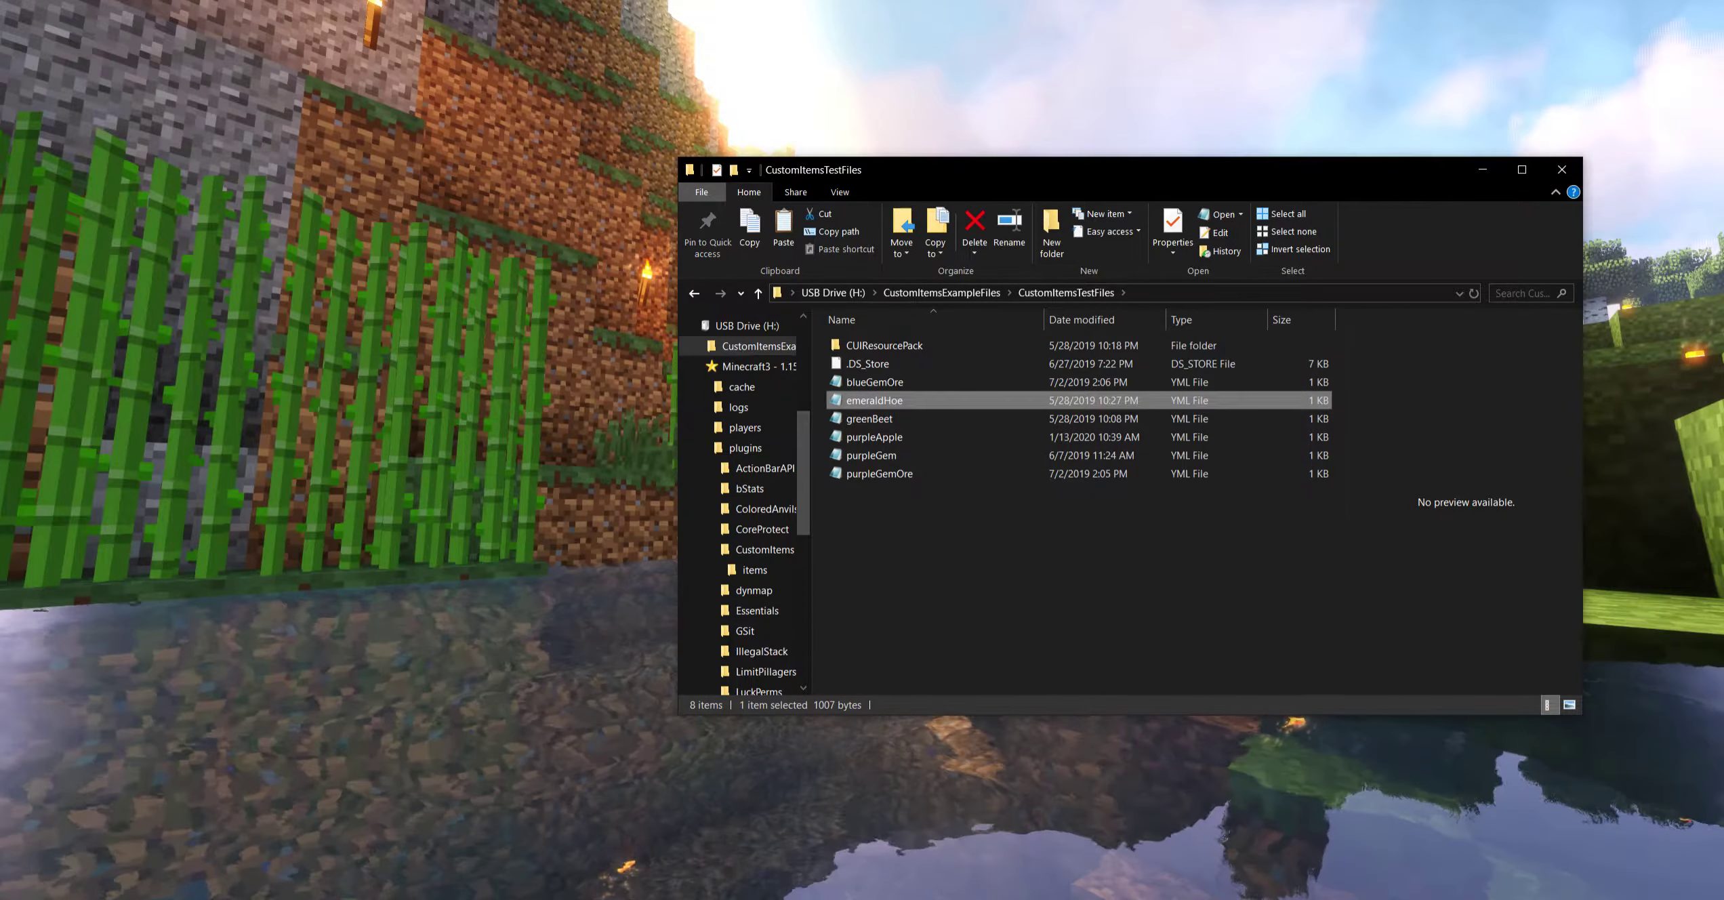
{"action": "key", "text": "ctrl+c"}
{"action": "key", "text": "ctrl+v"}
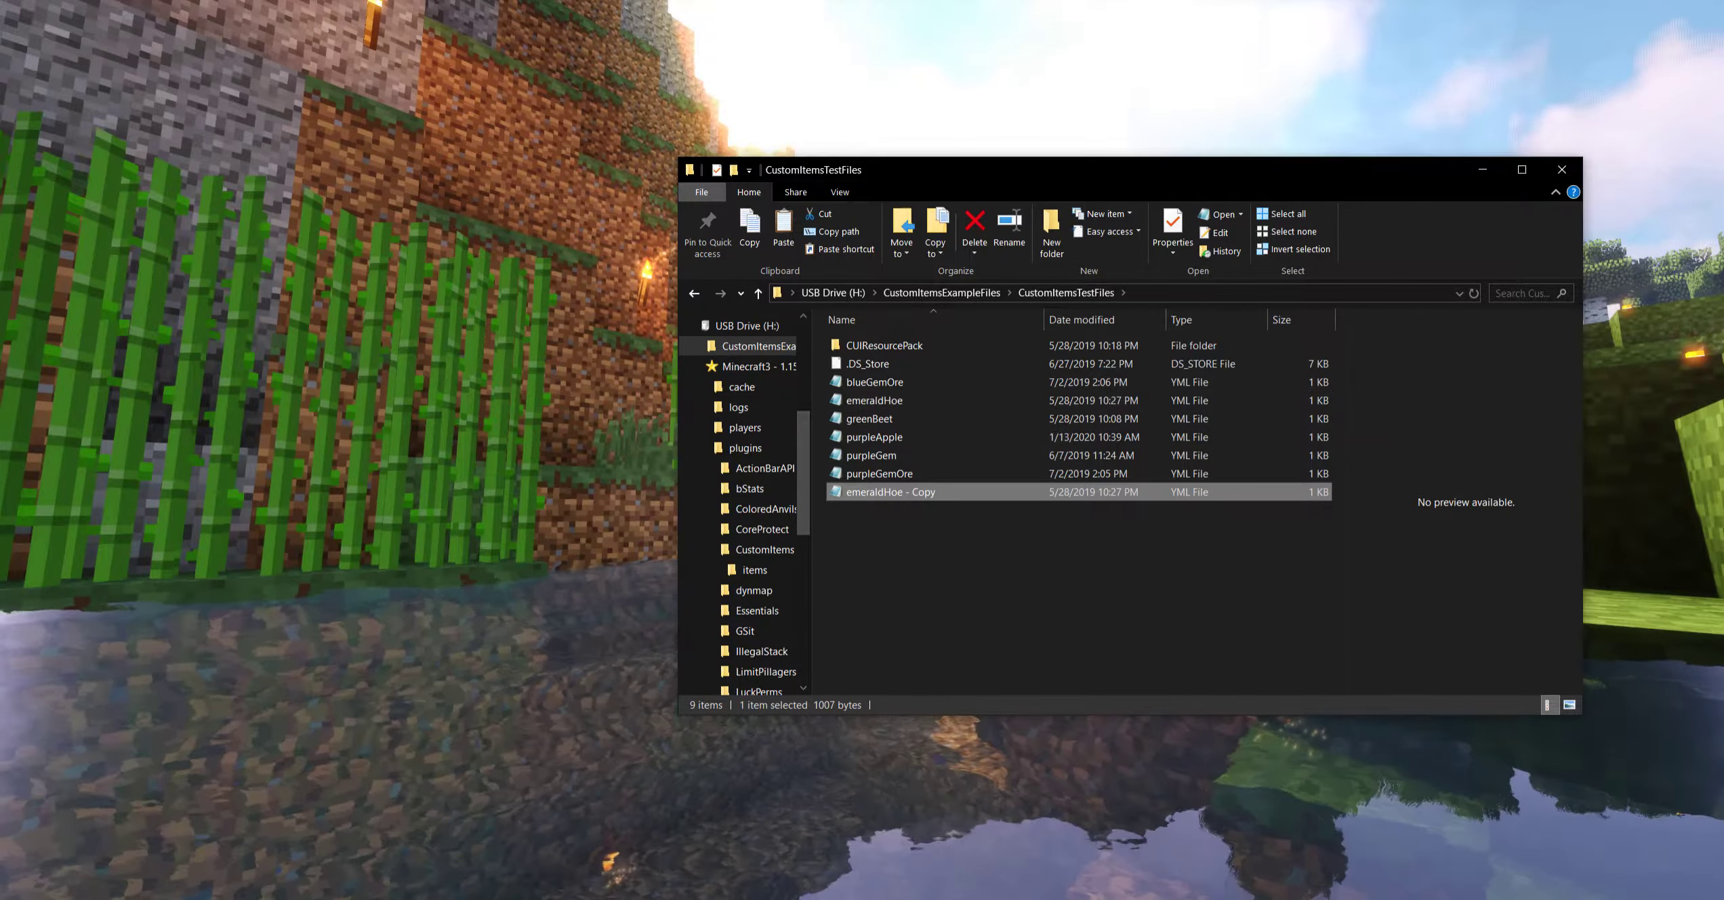
{"action": "left_click", "coordinate": [1009, 231]}
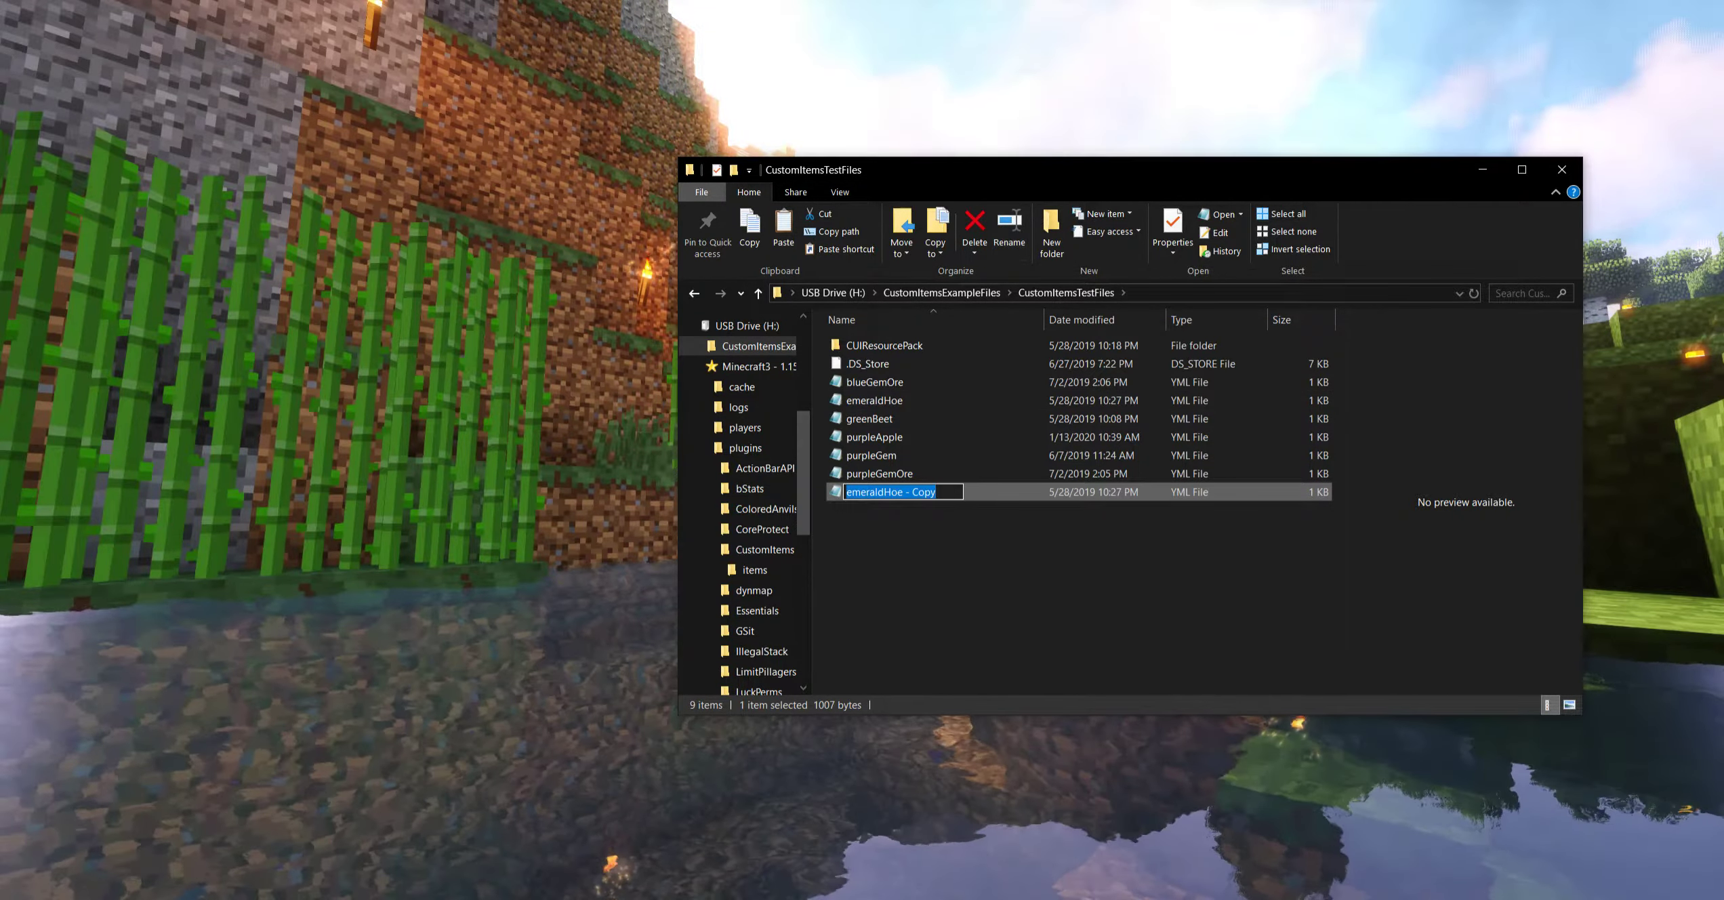
{"action": "type", "text": "emerald"}
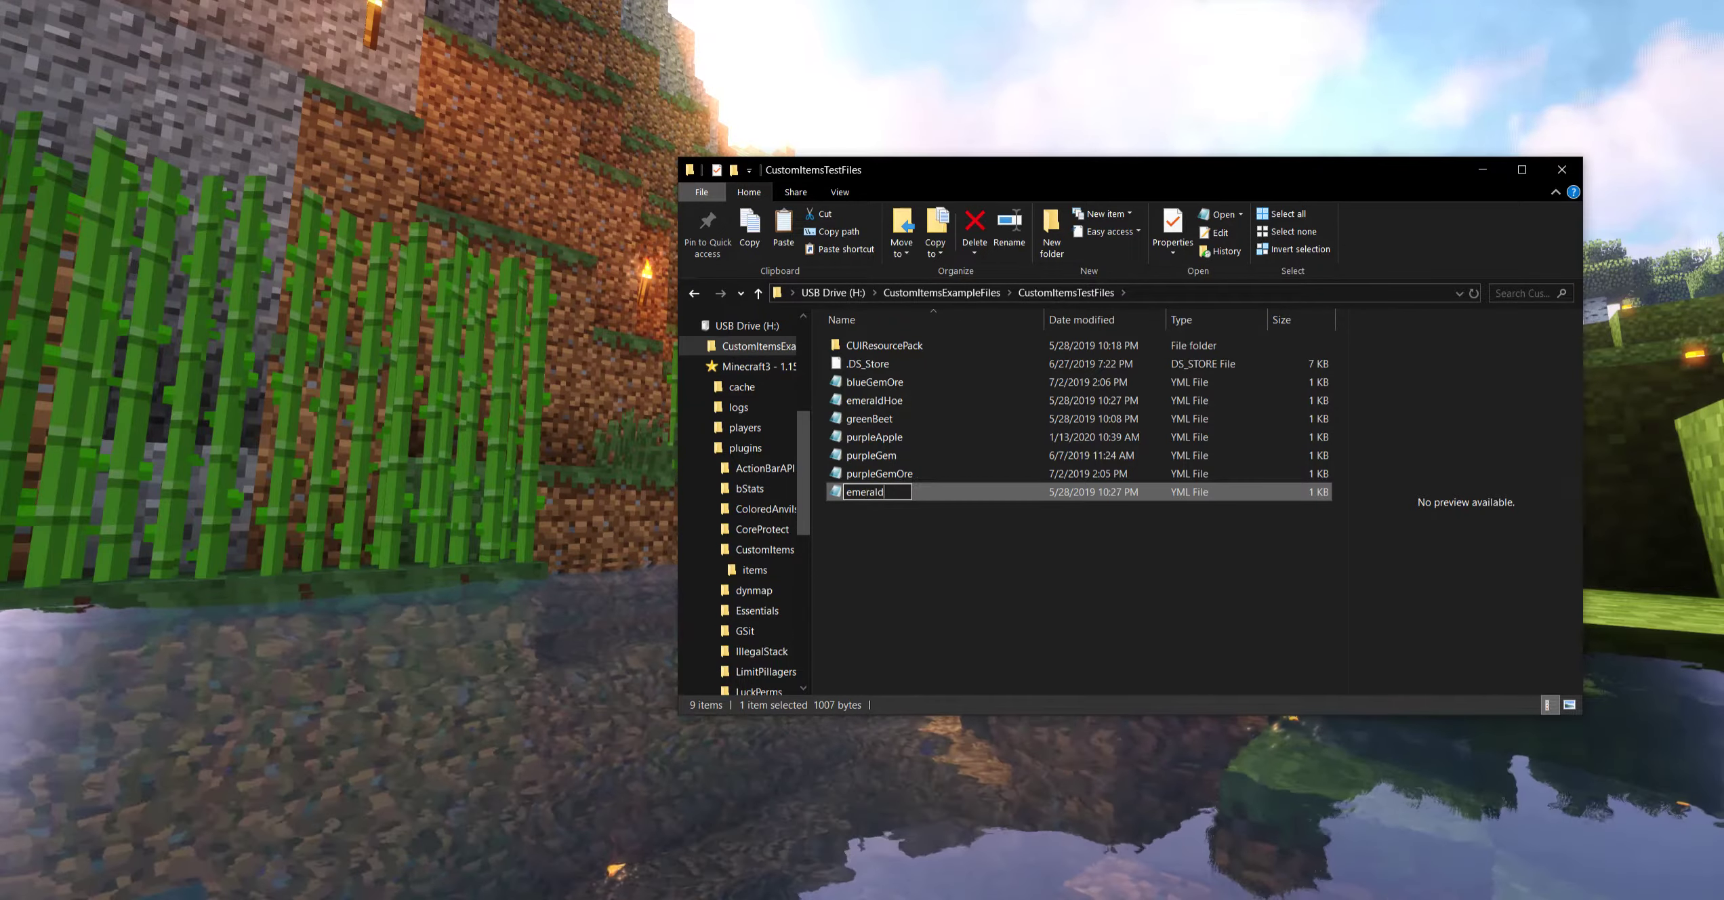
{"action": "type", "text": "_hoe"}
{"action": "key", "text": "Return"}
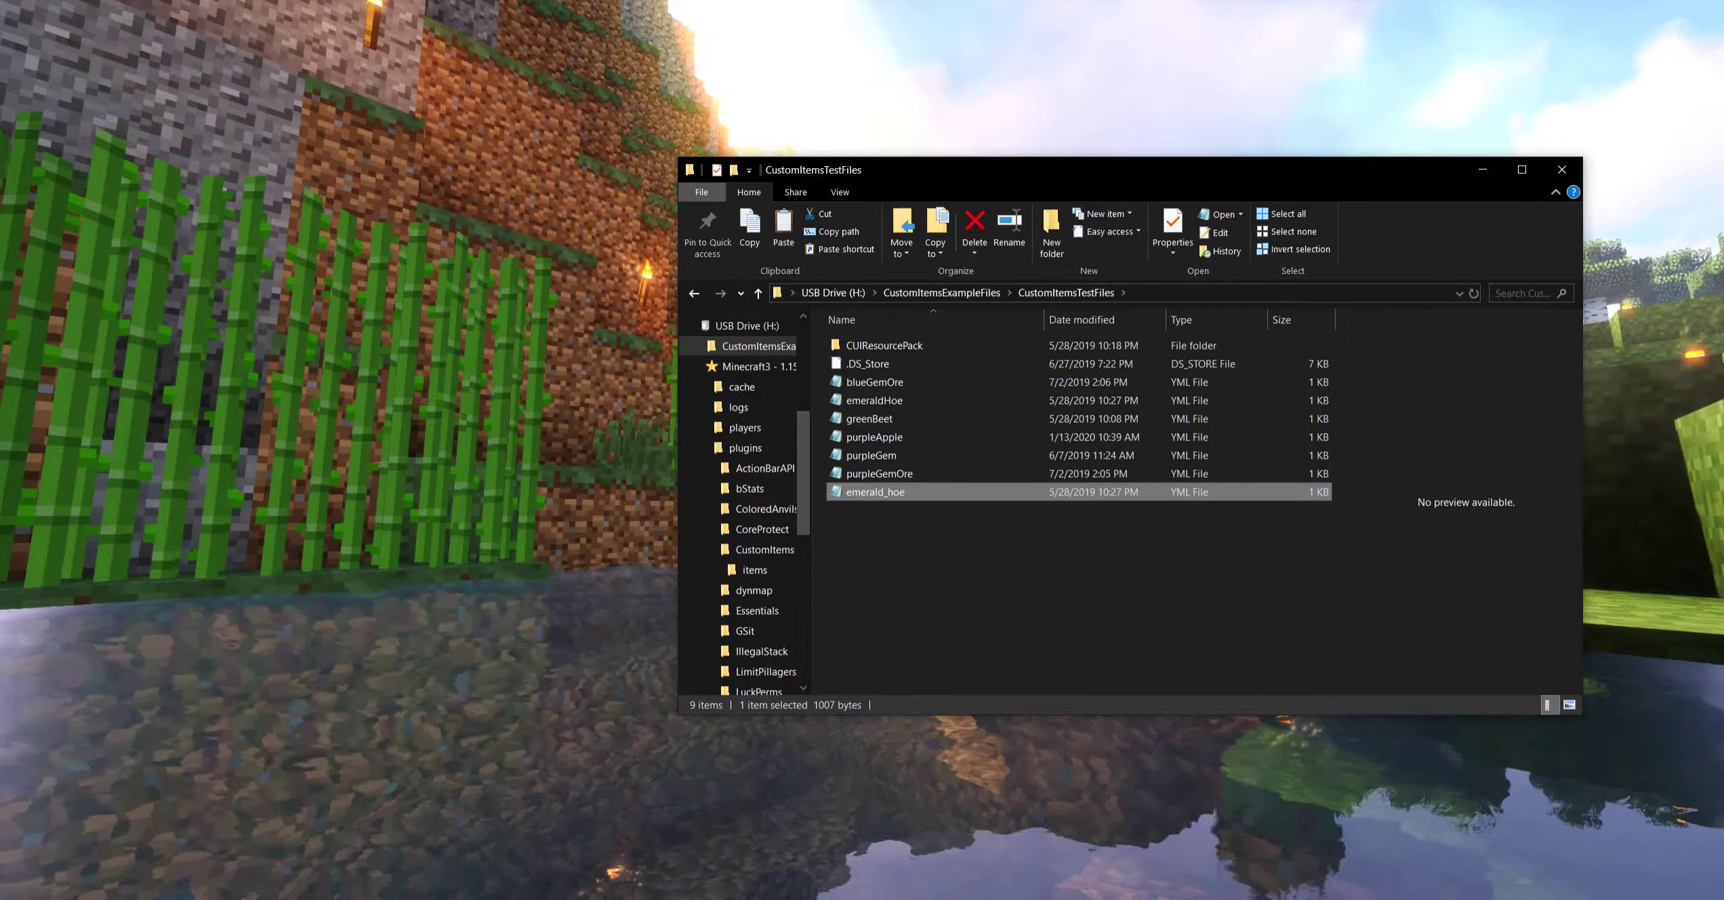
Open the emerald_hoe file in Notepad beside the folder window and review its damageable and durability settings
{"action": "double_click", "coordinate": [887, 492]}
{"action": "left_click_drag", "start_coordinate": [401, 103], "coordinate": [433, 88]}
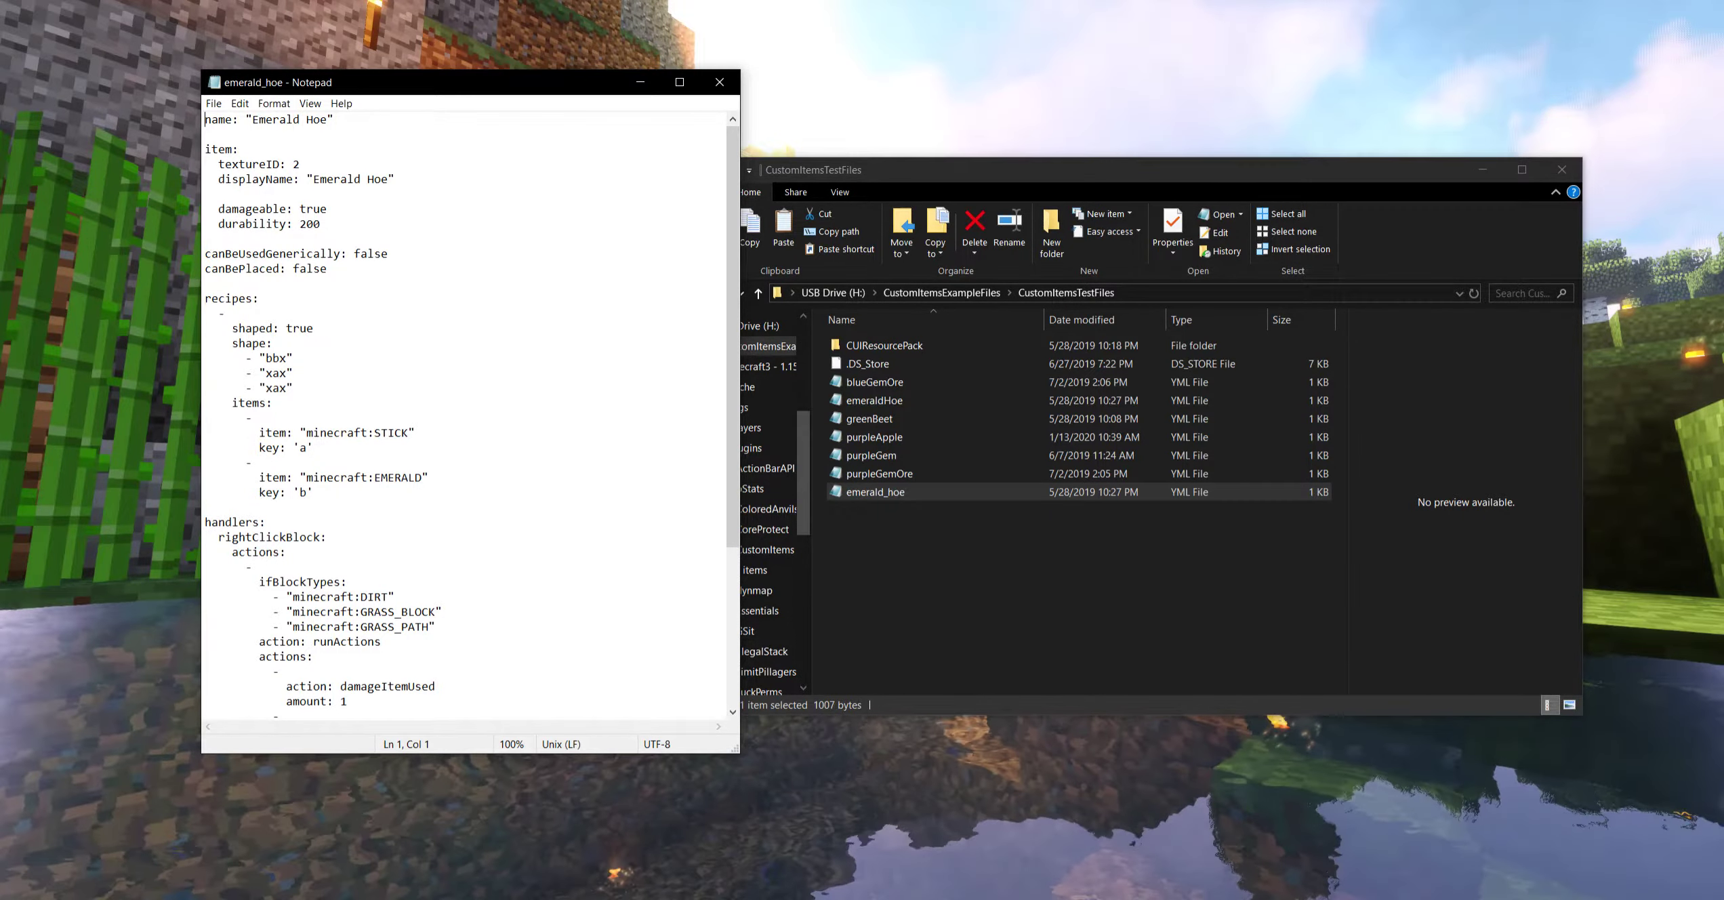
{"action": "left_click_drag", "start_coordinate": [322, 224], "coordinate": [205, 210]}
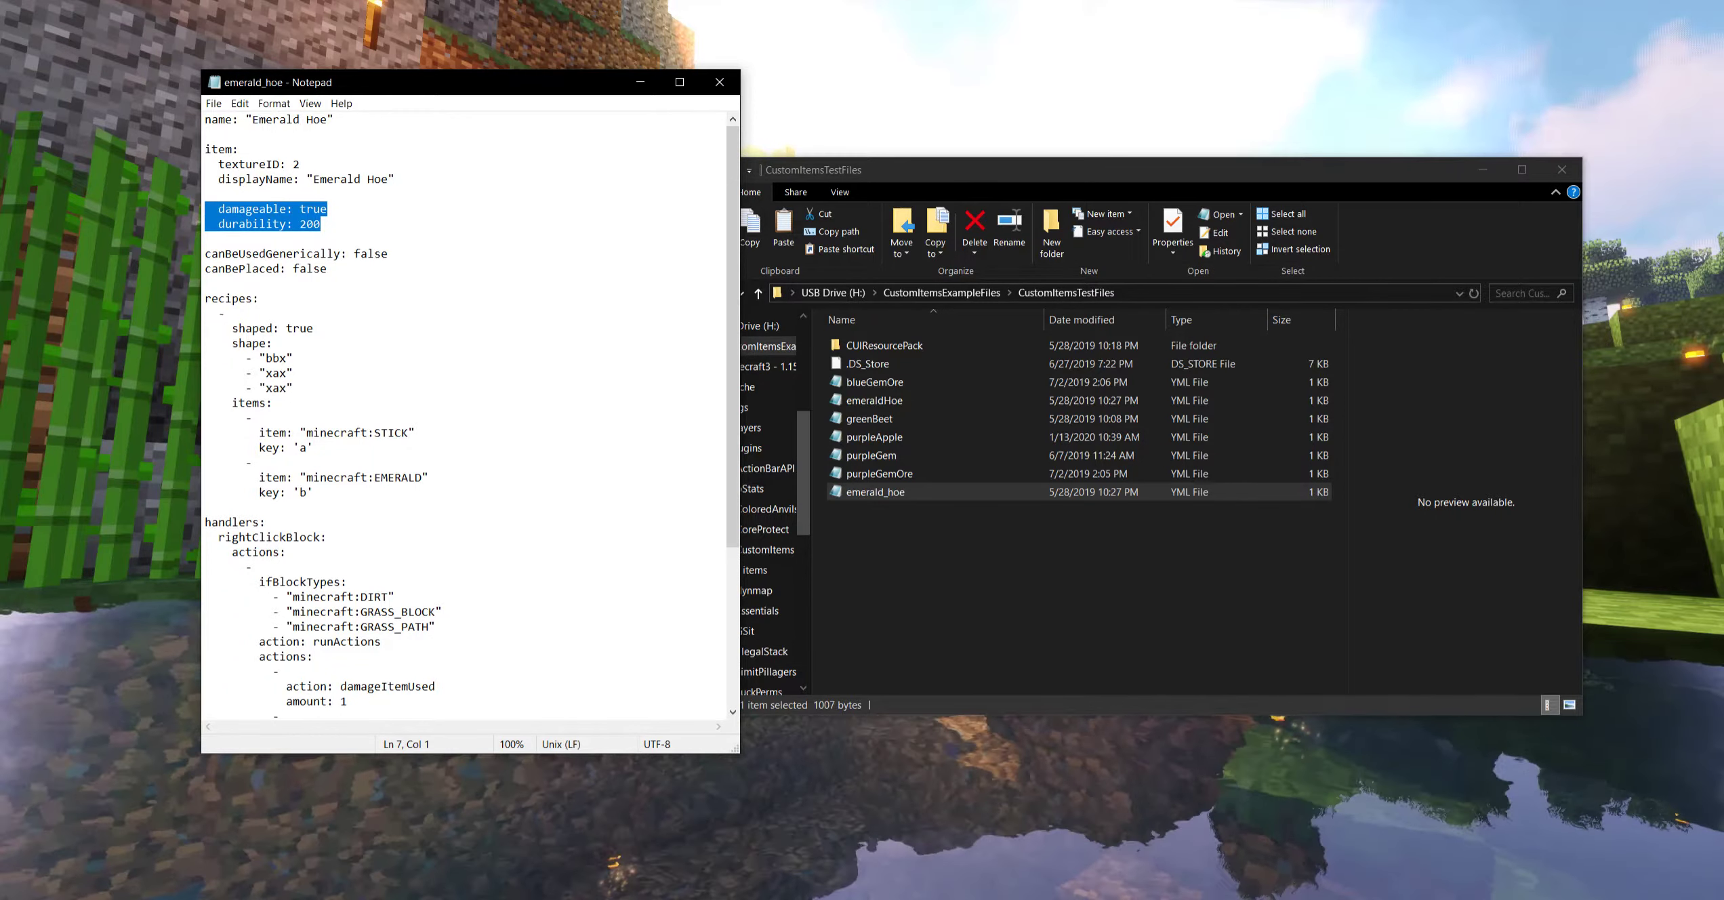
{"action": "left_click", "coordinate": [328, 208]}
{"action": "left_click_drag", "start_coordinate": [327, 209], "coordinate": [301, 208]}
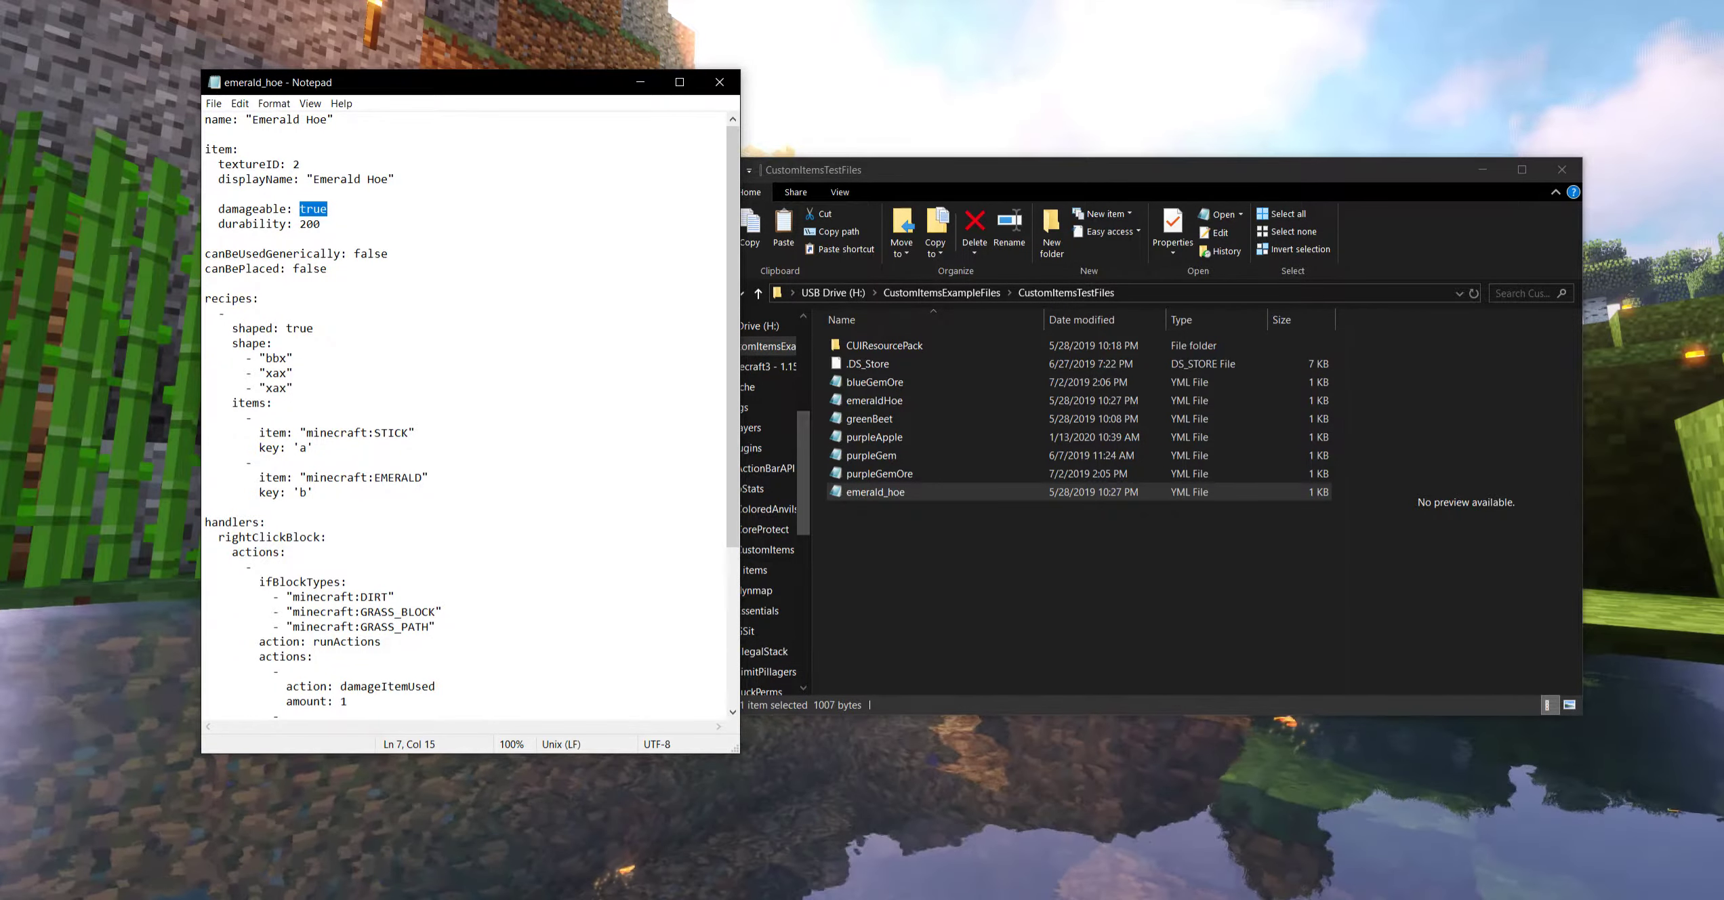
Try durability values of 256 and 128, restore the durability to 200 and save the file
{"action": "left_click_drag", "start_coordinate": [321, 224], "coordinate": [306, 224]}
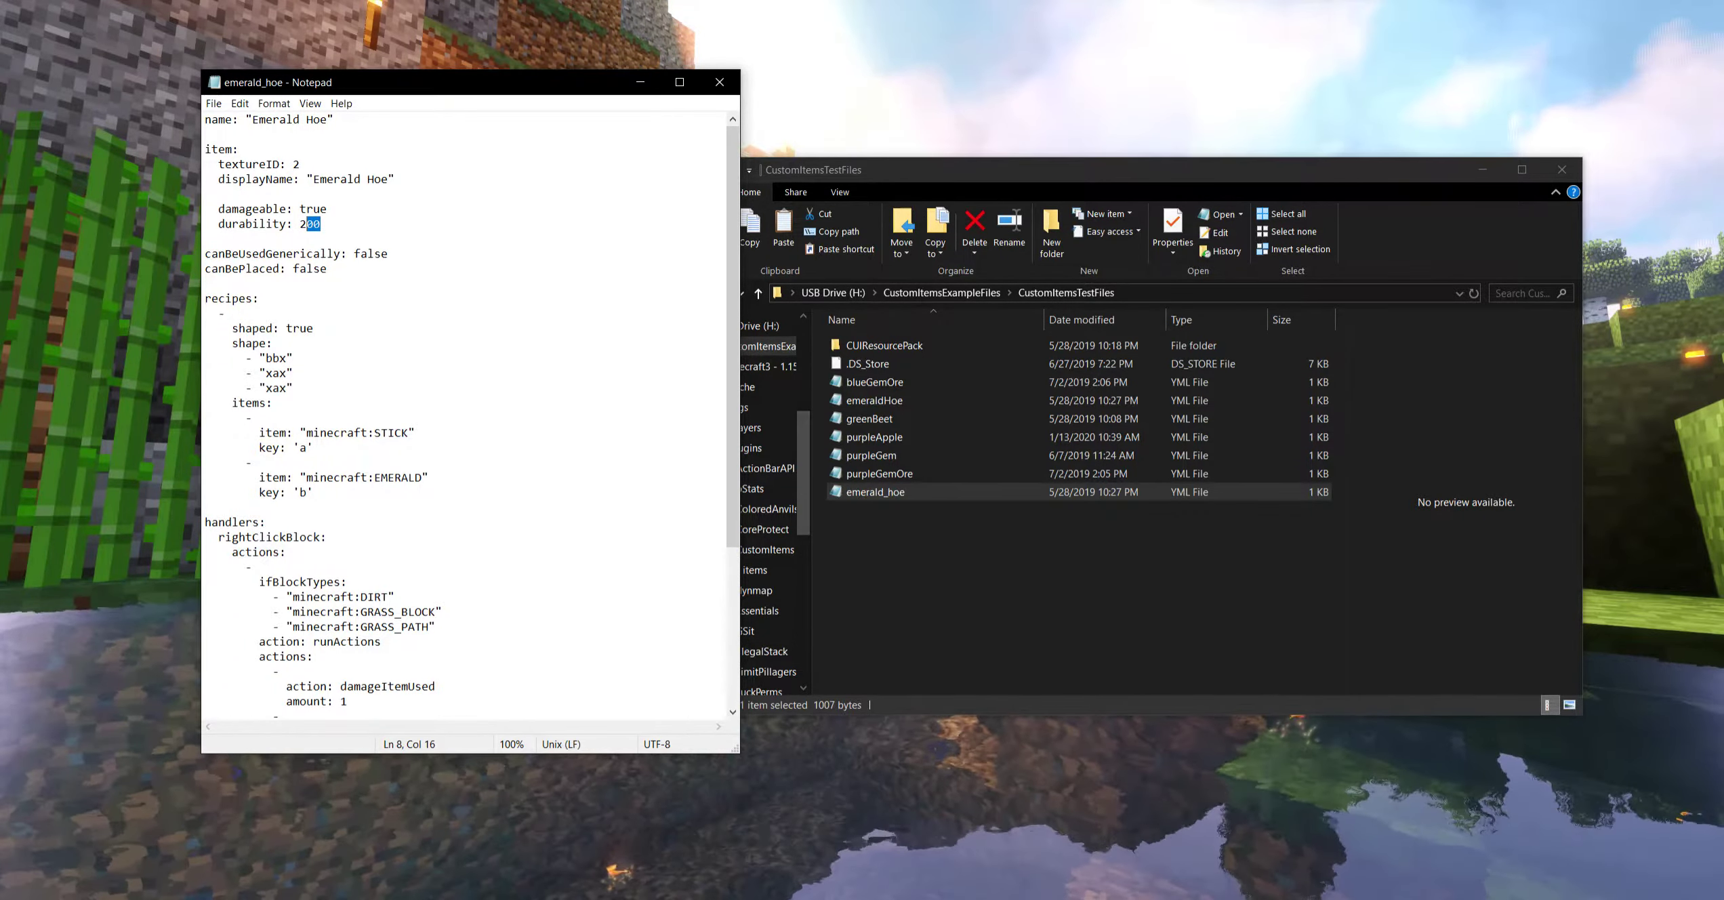
{"action": "type", "text": "56"}
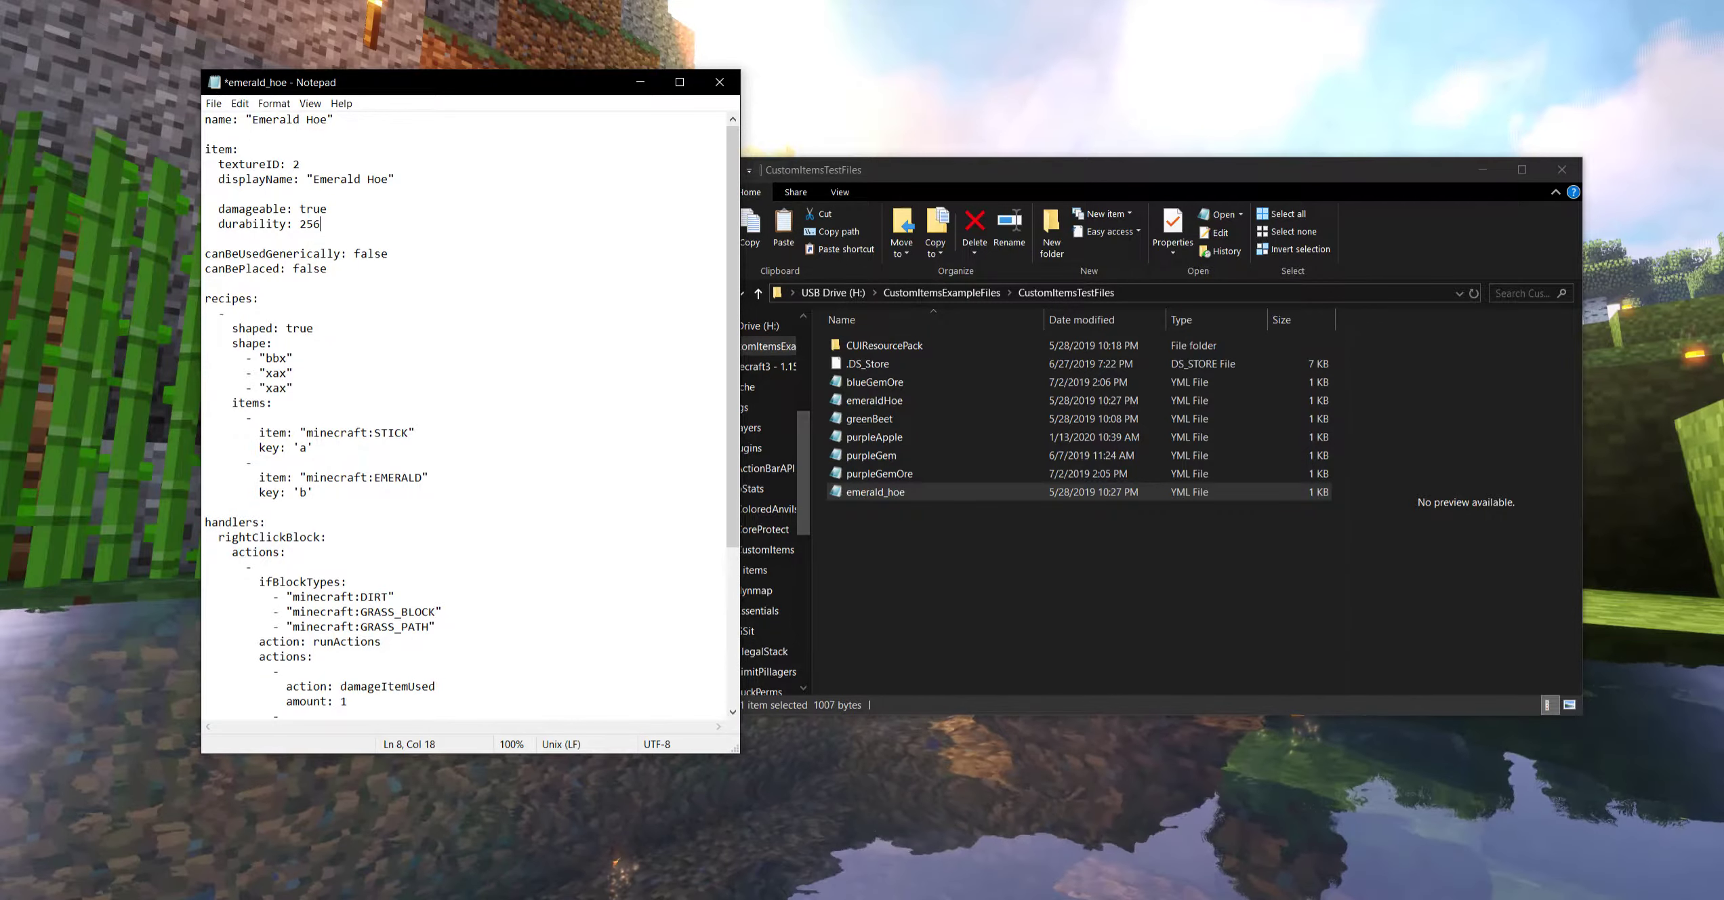
{"action": "key", "text": "shift+Left"}
{"action": "key", "text": "shift+Left"}
{"action": "key", "text": "shift+Left"}
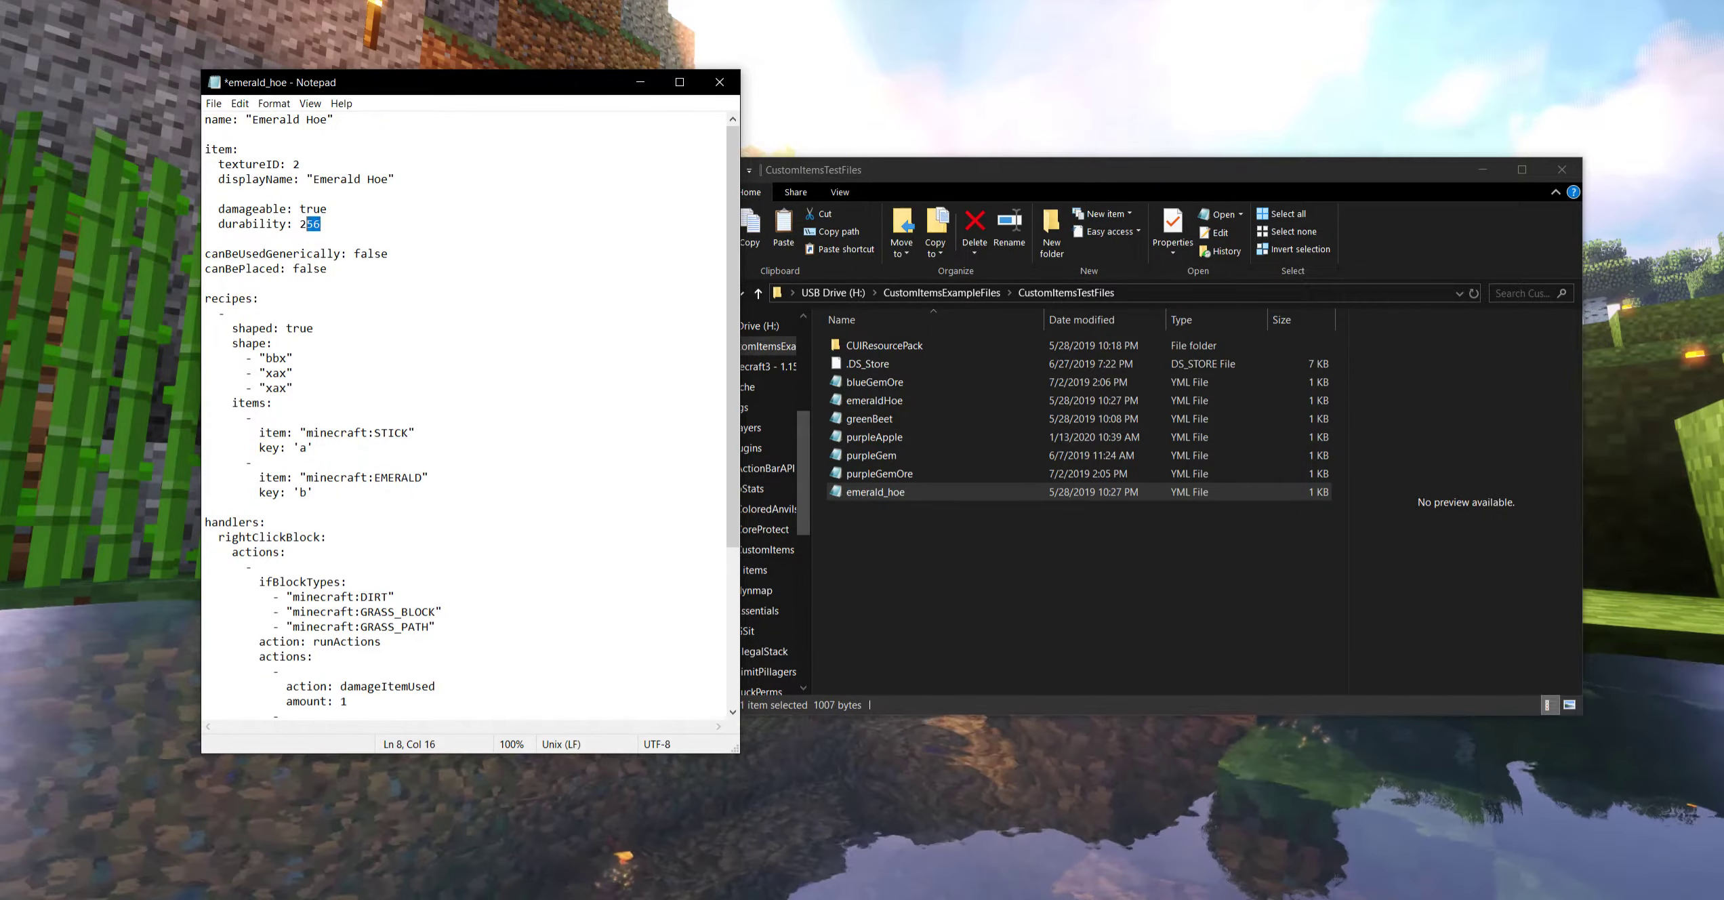
{"action": "type", "text": "128"}
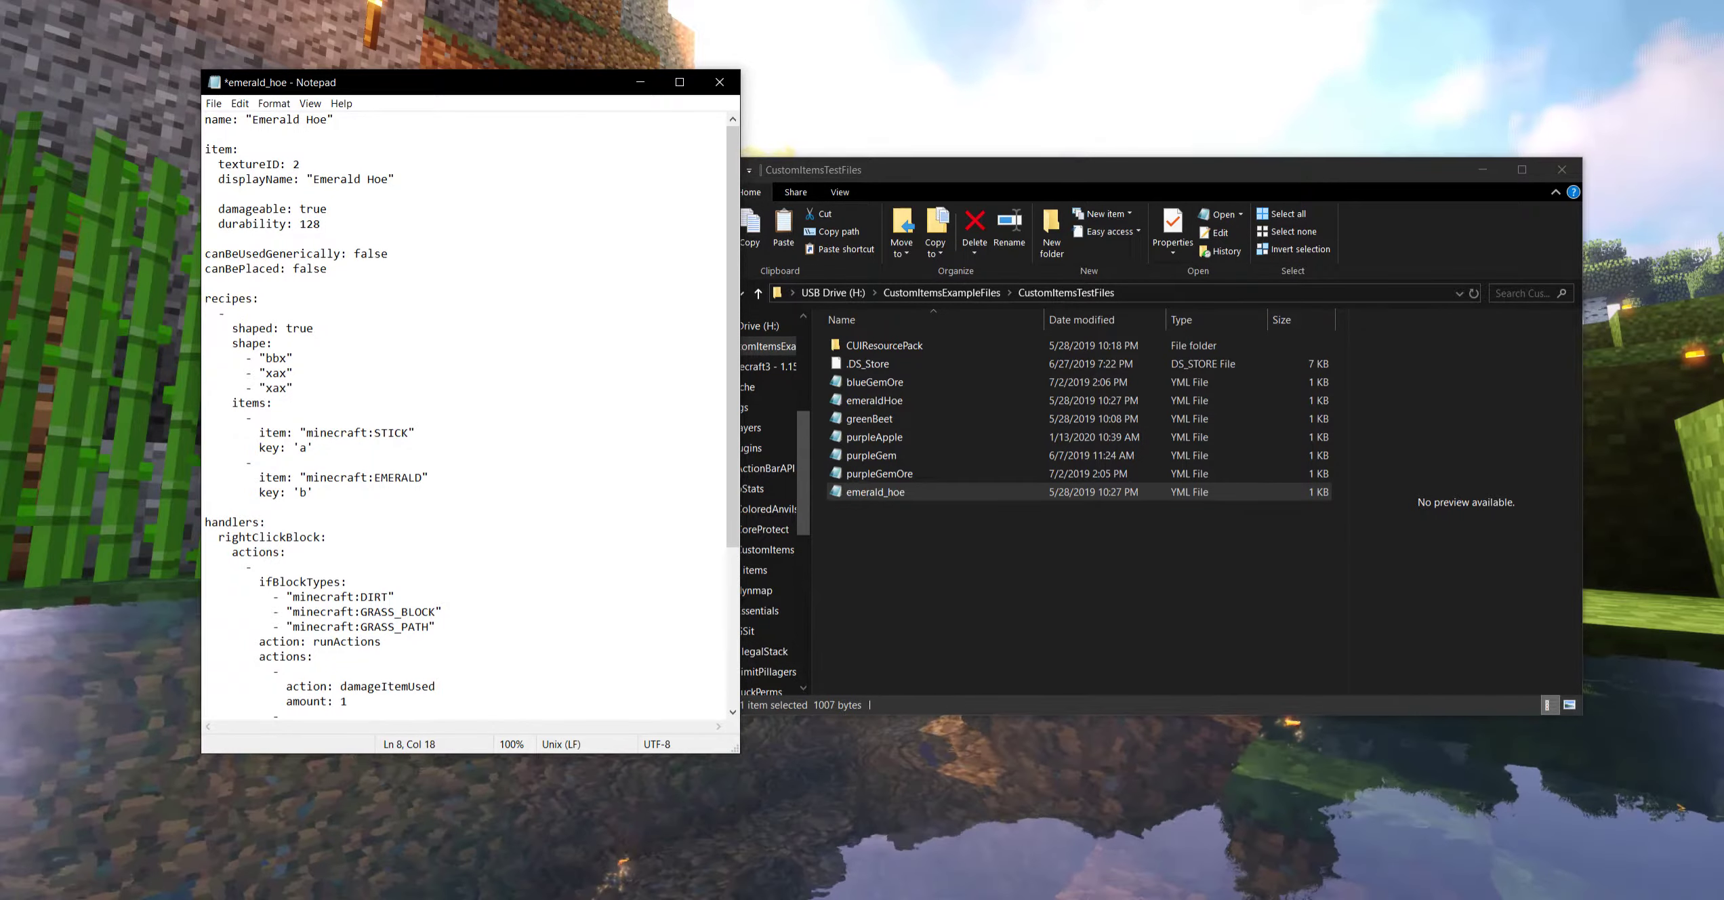
{"action": "key", "text": "shift+Left"}
{"action": "key", "text": "shift+Left"}
{"action": "key", "text": "shift+Left"}
{"action": "type", "text": "2"}
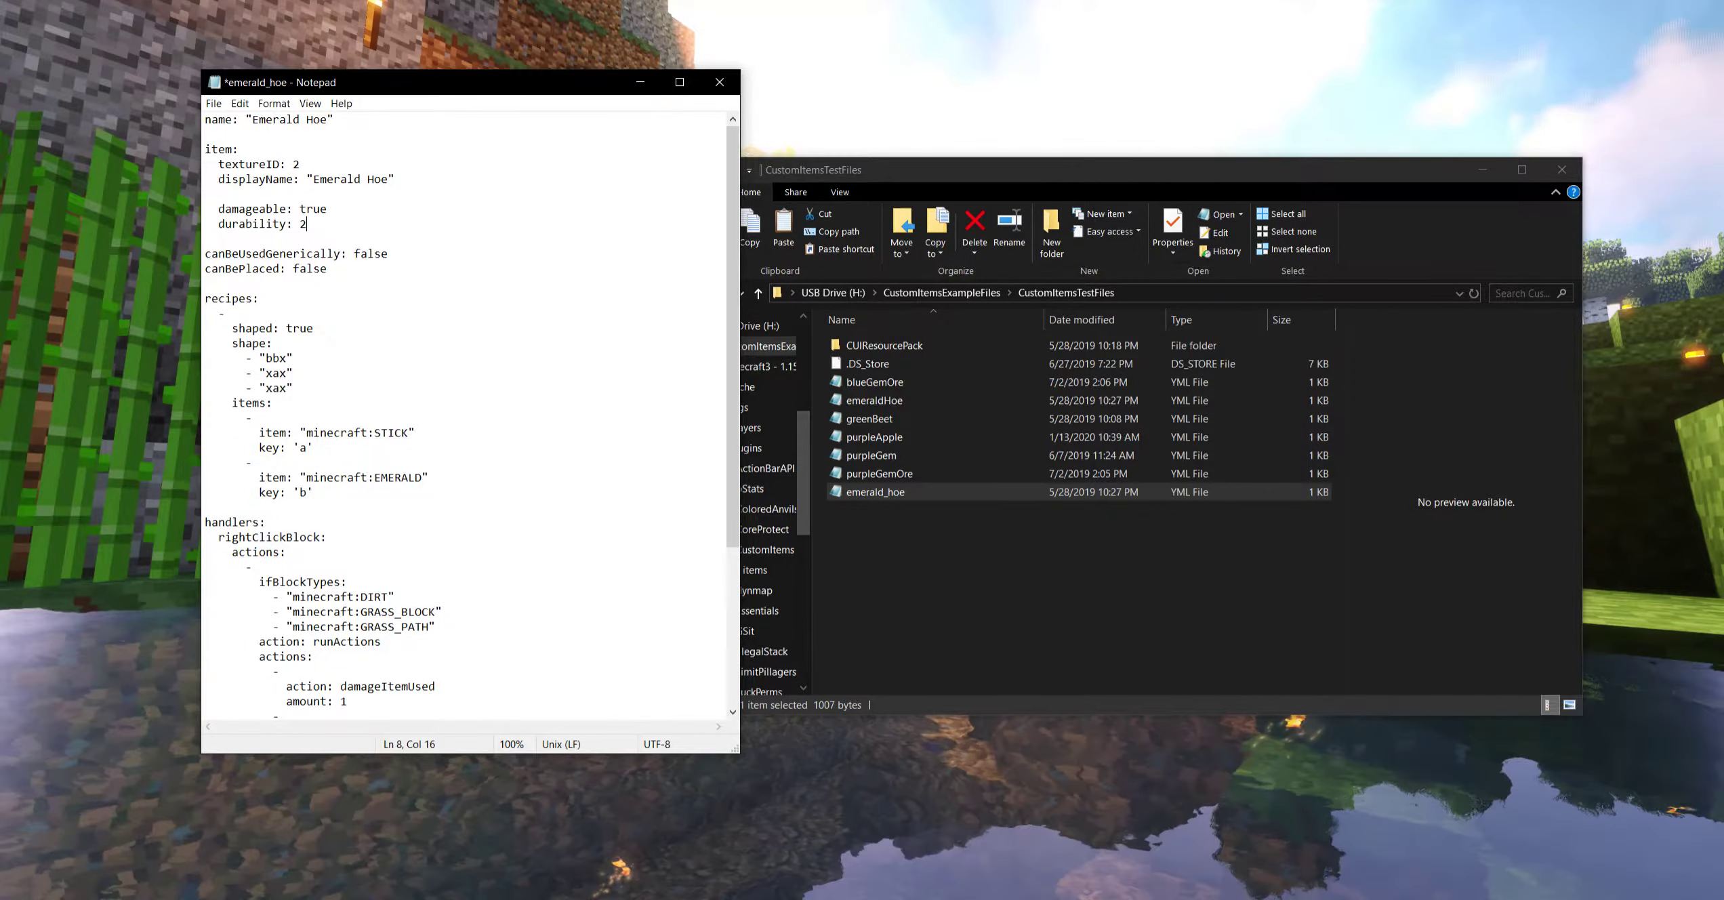
{"action": "type", "text": "00"}
{"action": "key", "text": "ctrl+s"}
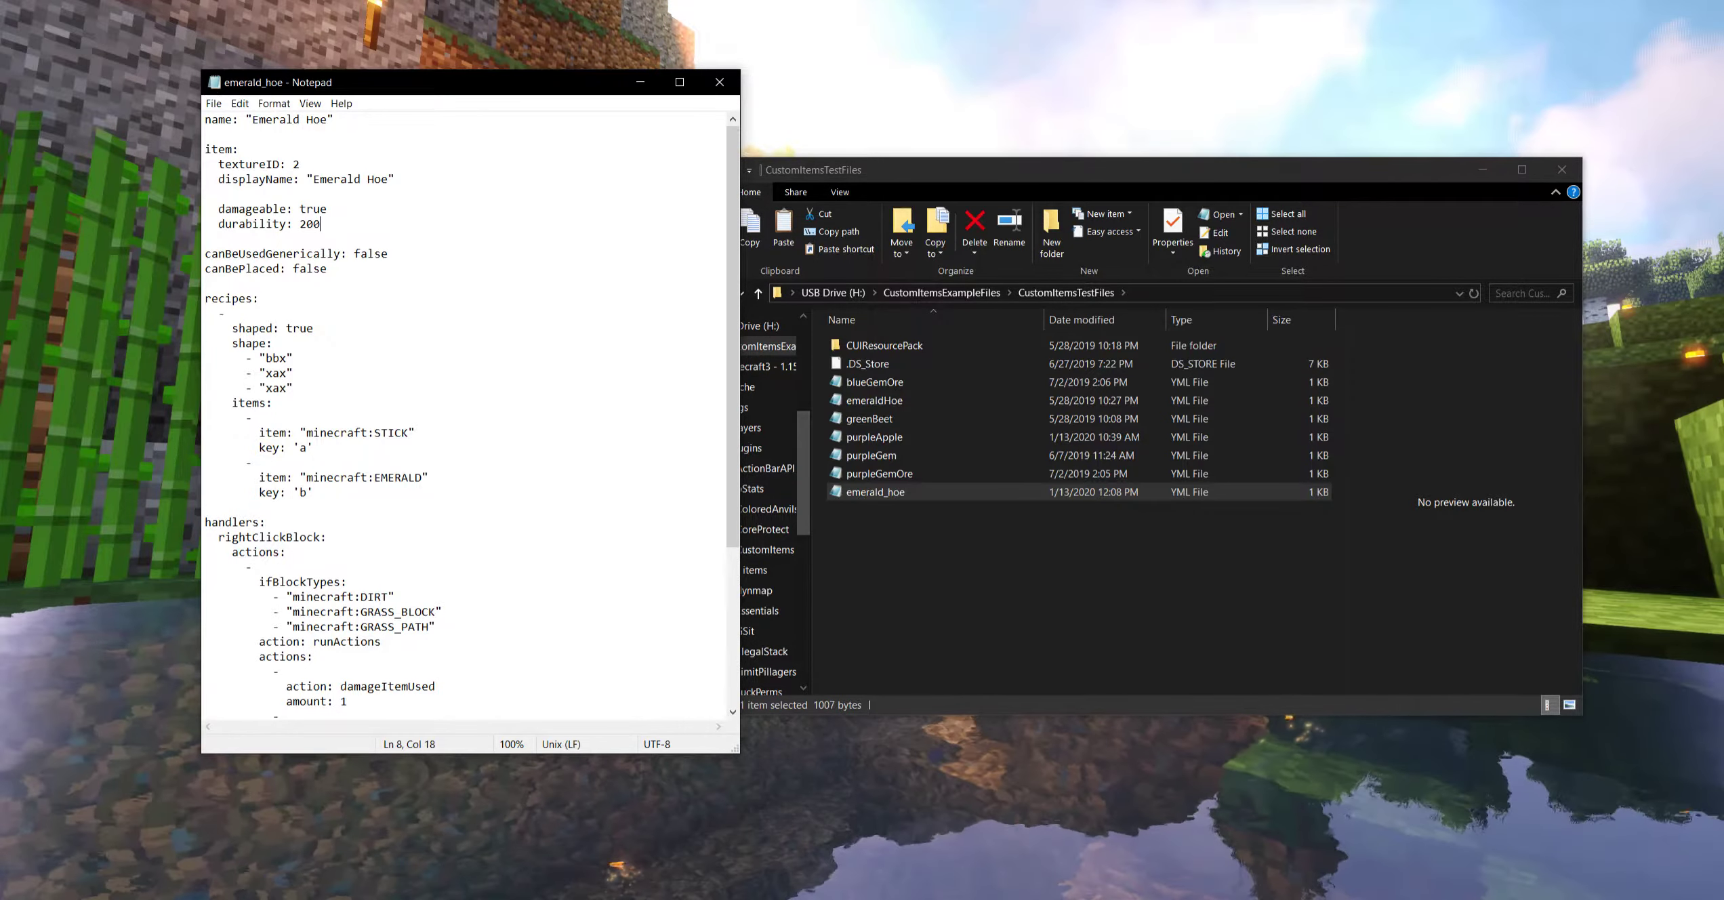
Add the formatting codes &a&l in front of Emerald Hoe in the displayName value and save the file
{"action": "left_click", "coordinate": [313, 178]}
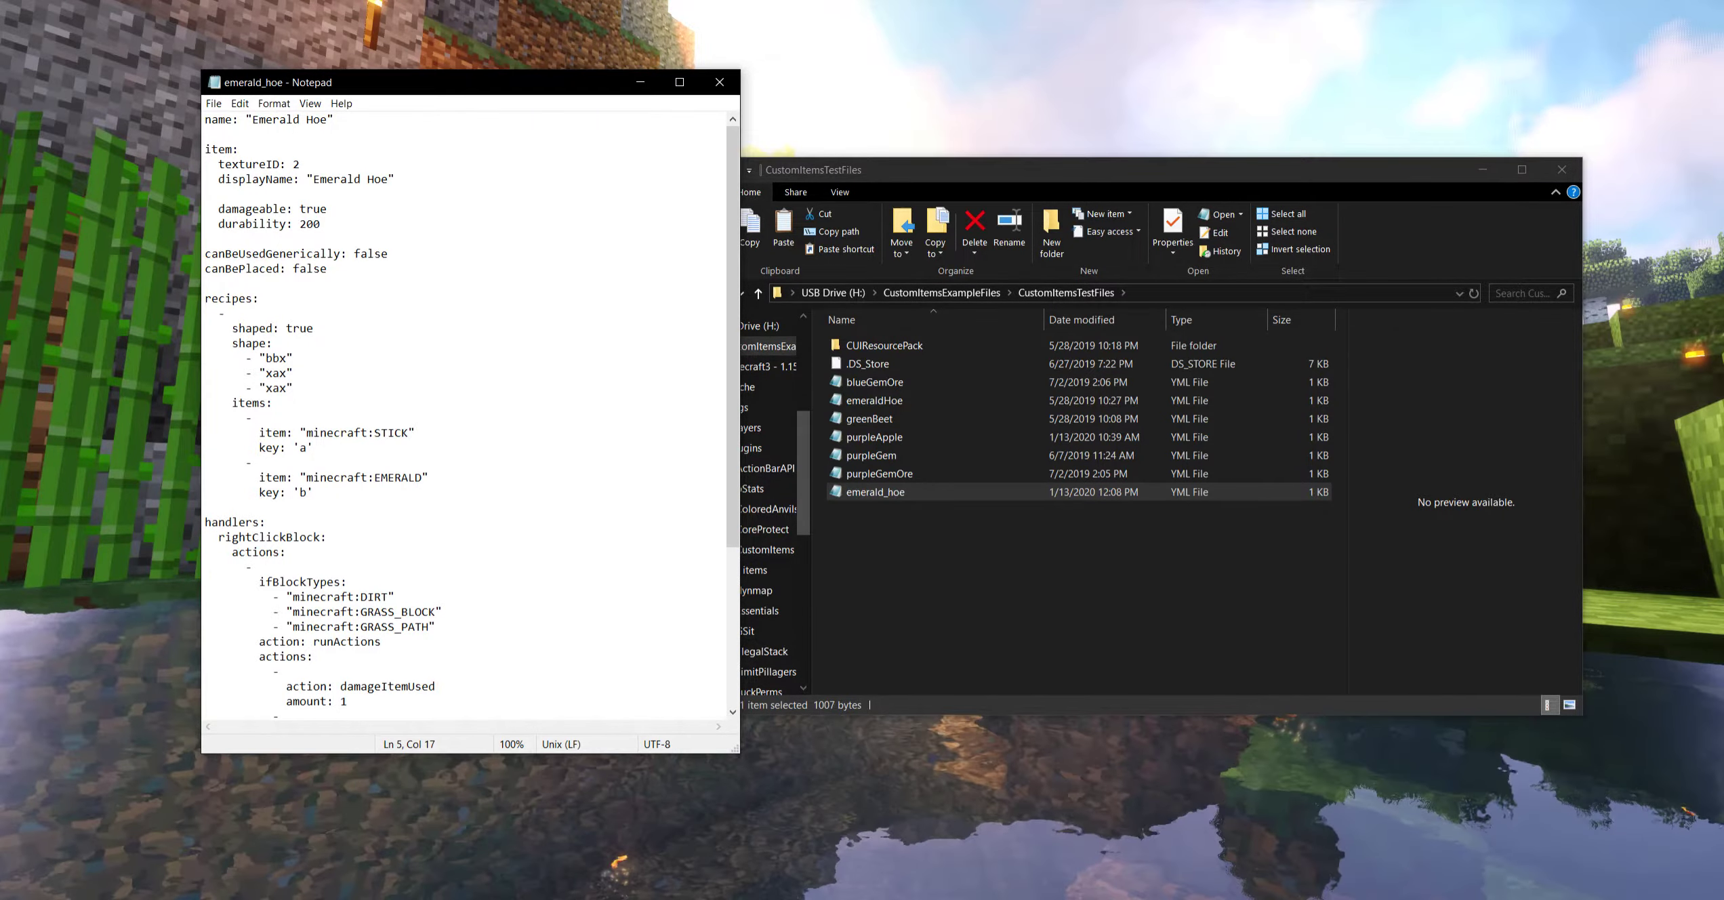
{"action": "type", "text": "&a&l"}
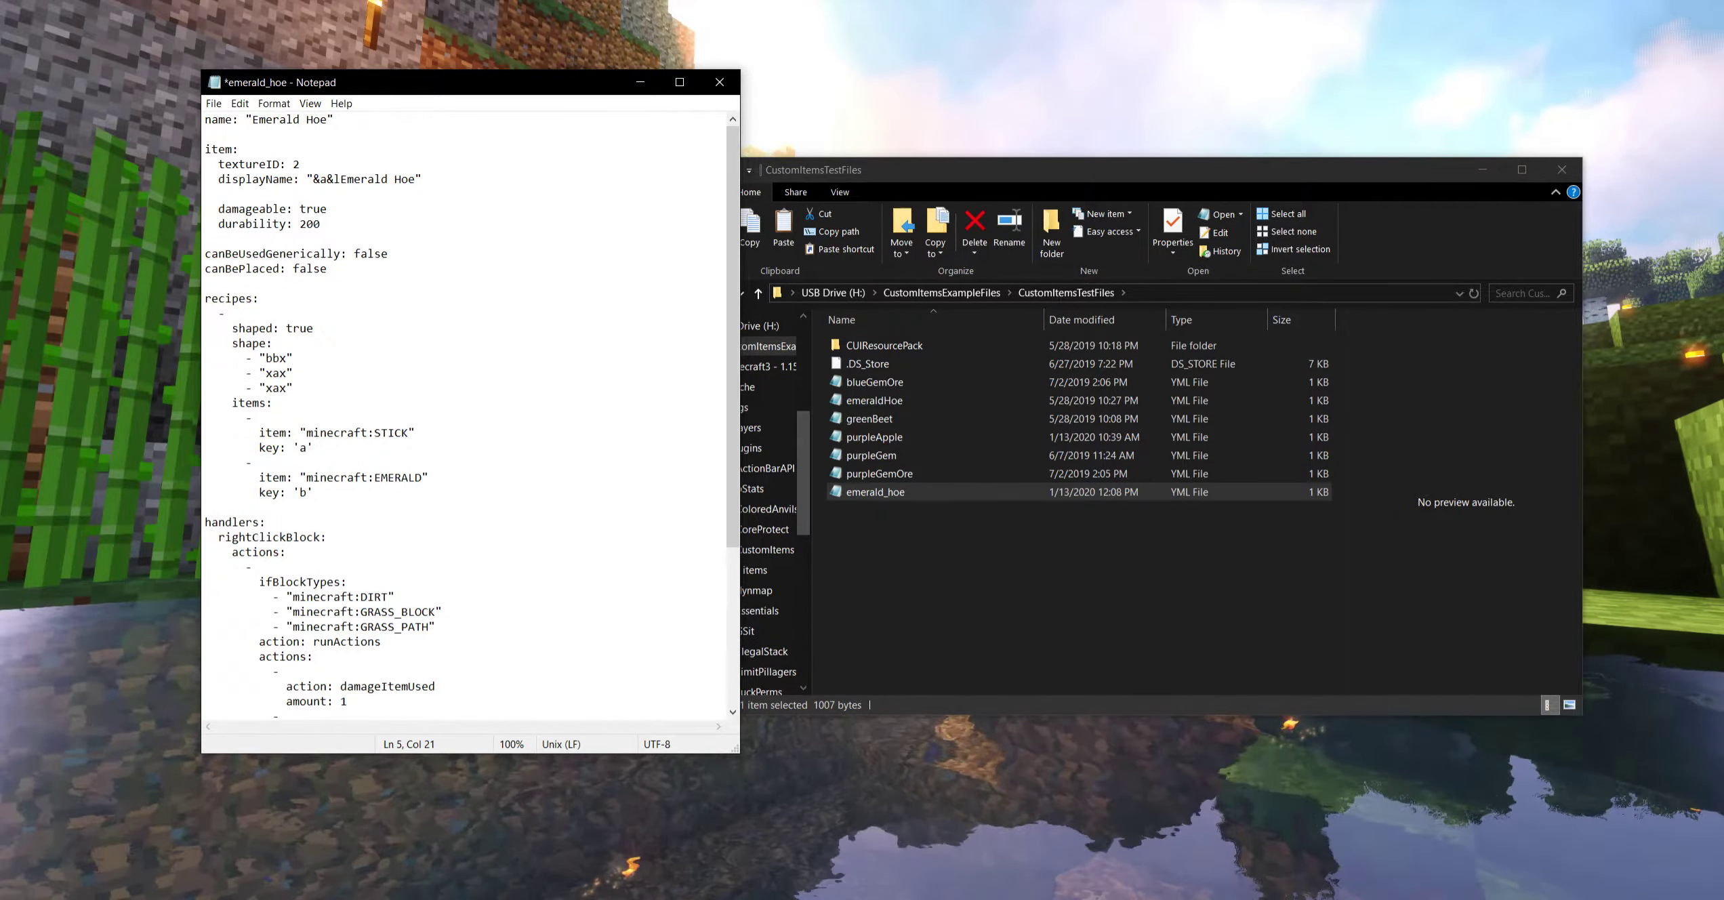
{"action": "key", "text": "ctrl+s"}
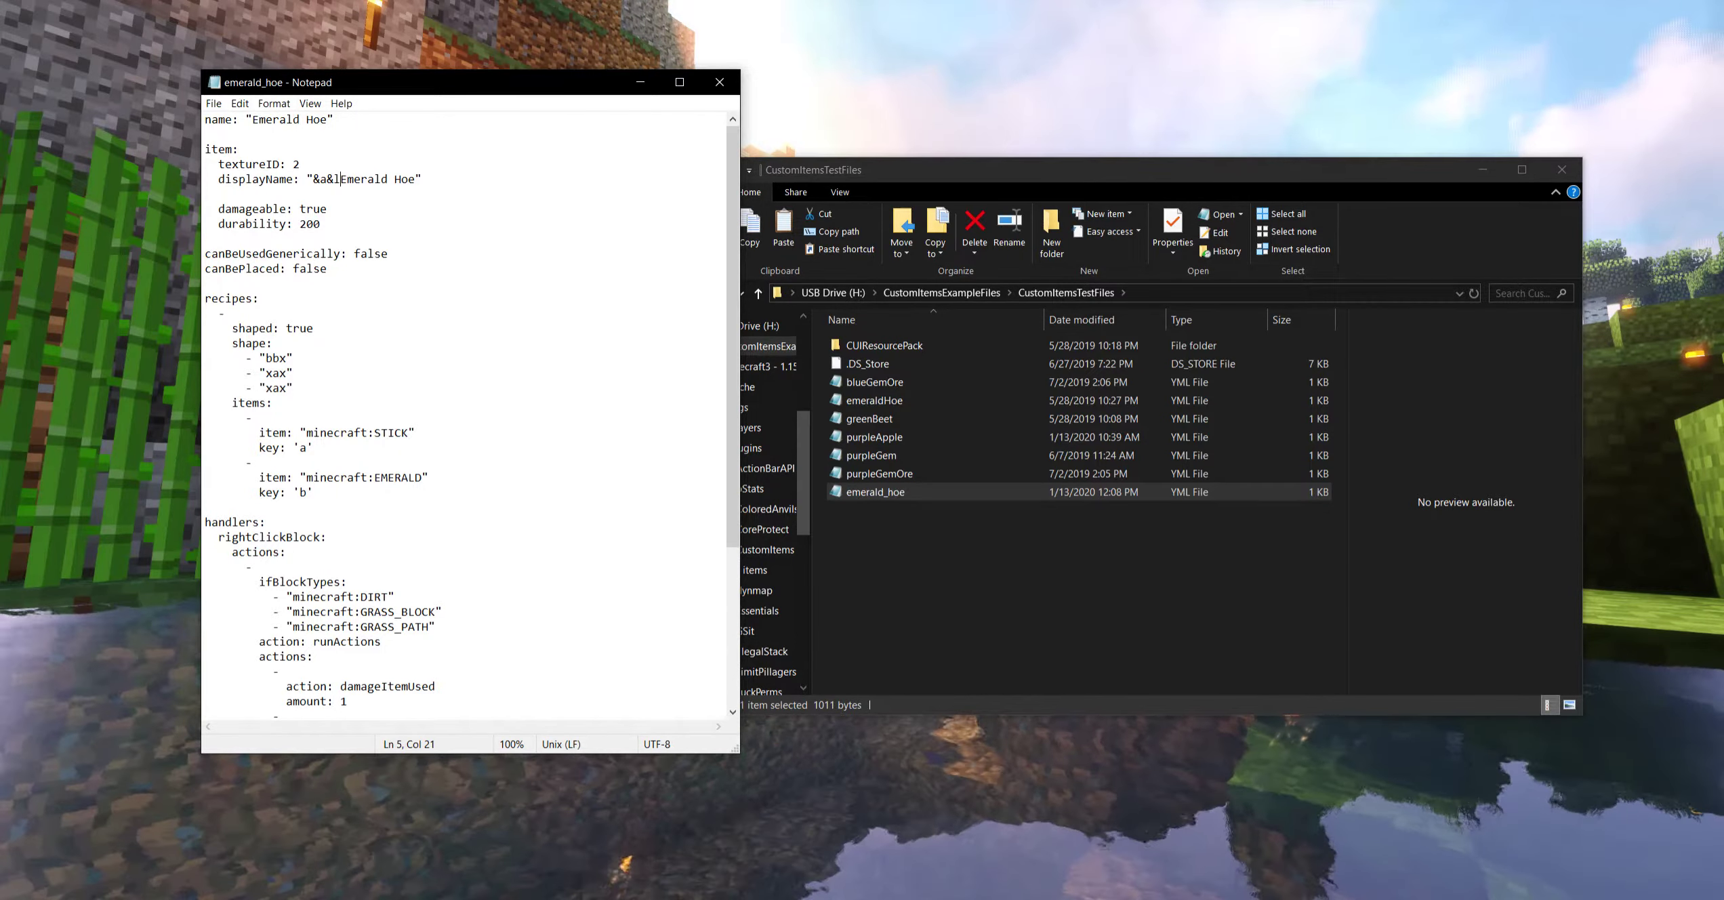
Replace the textureID entry under item with material: "minecraft:golden_hoe" and save the file
{"action": "key", "text": "Up"}
{"action": "key", "text": "shift+Left"}
{"action": "key", "text": "shift+Left"}
{"action": "key", "text": "shift+Left"}
{"action": "key", "text": "shift+Left"}
{"action": "key", "text": "shift+Left"}
{"action": "key", "text": "shift+Left"}
{"action": "key", "text": "shift+Left"}
{"action": "key", "text": "shift+Left"}
{"action": "key", "text": "shift+Left"}
{"action": "key", "text": "shift+Left"}
{"action": "key", "text": "shift+Left"}
{"action": "key", "text": "shift+Left"}
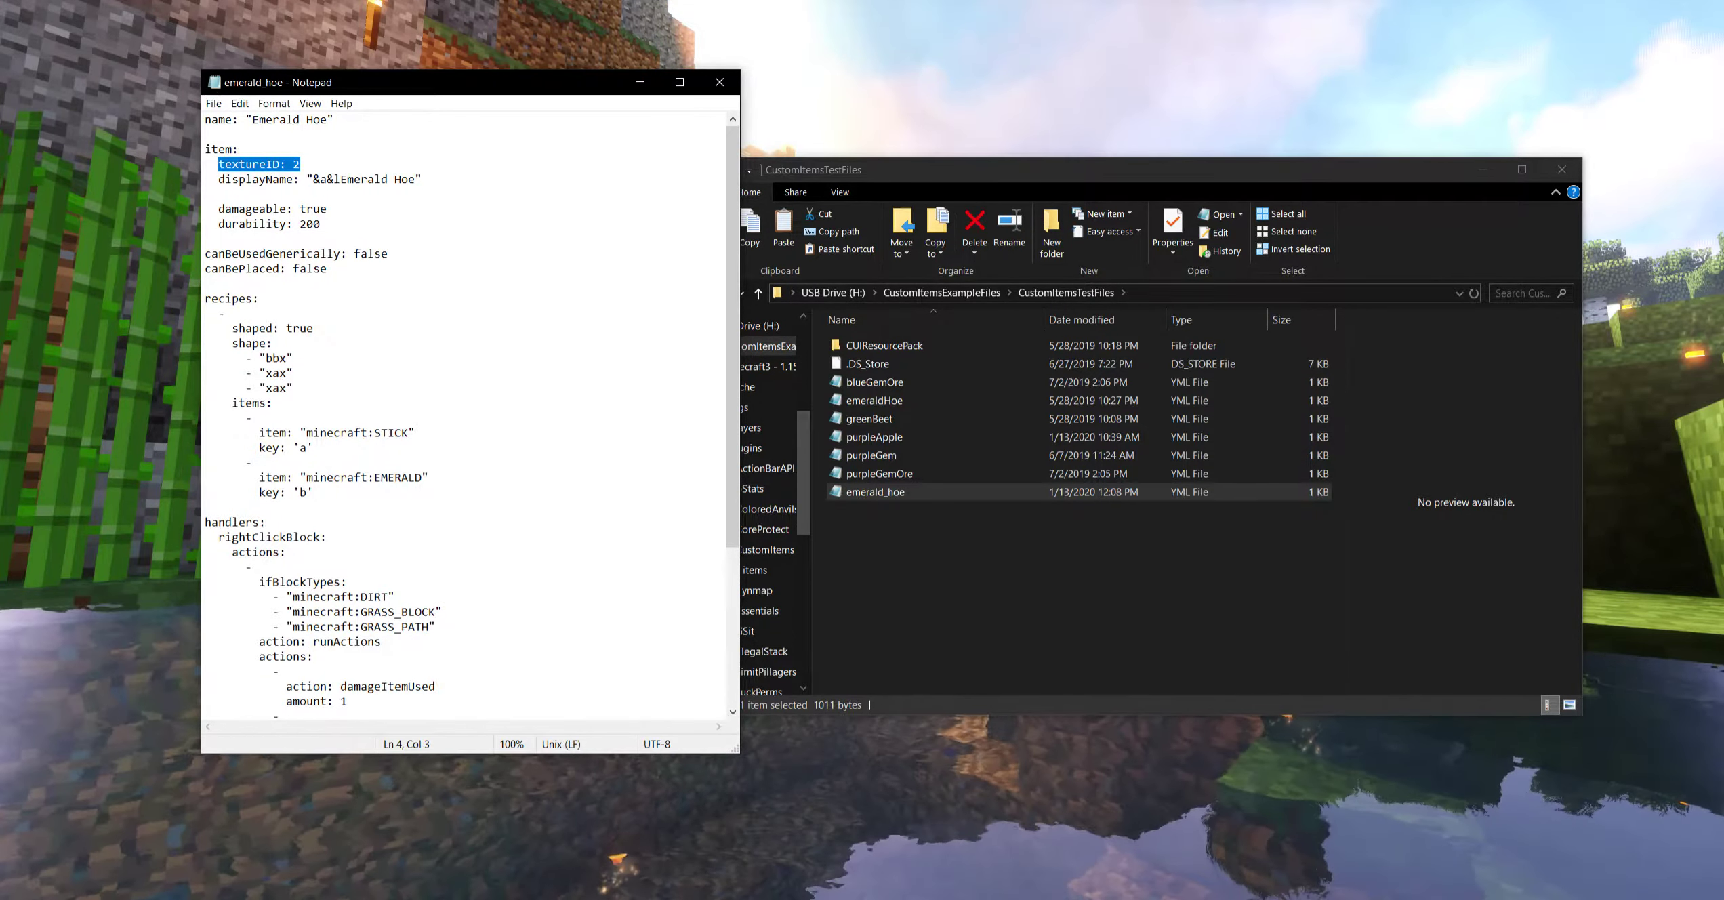
{"action": "type", "text": "material: golden_hoe"}
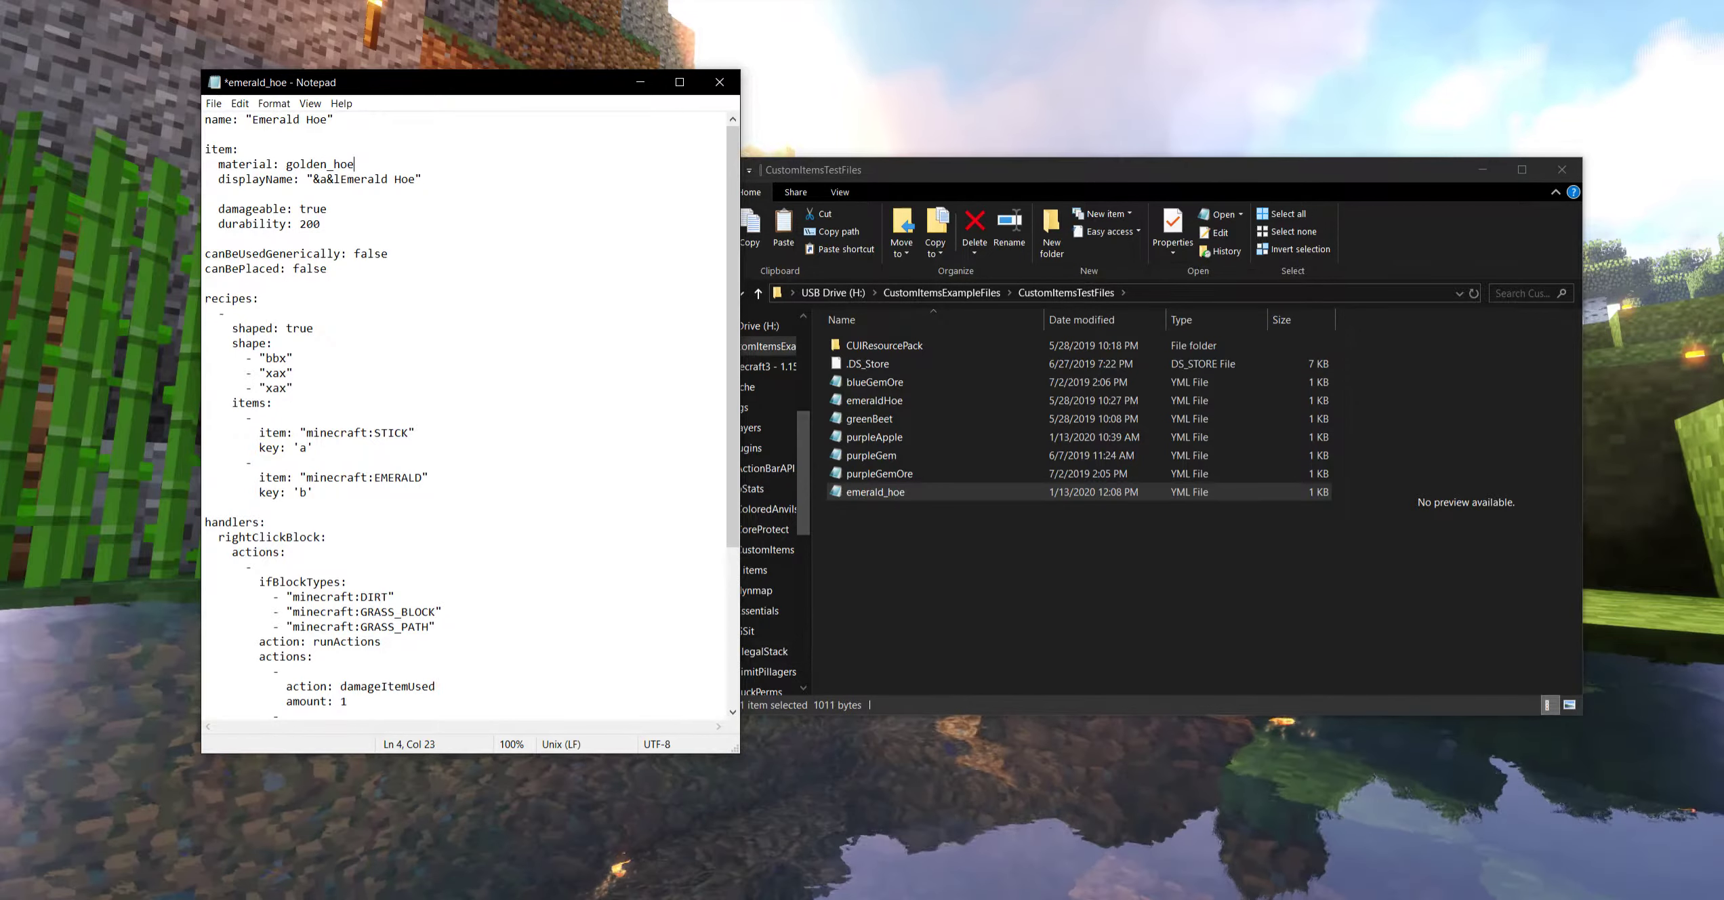
{"action": "left_click", "coordinate": [286, 164]}
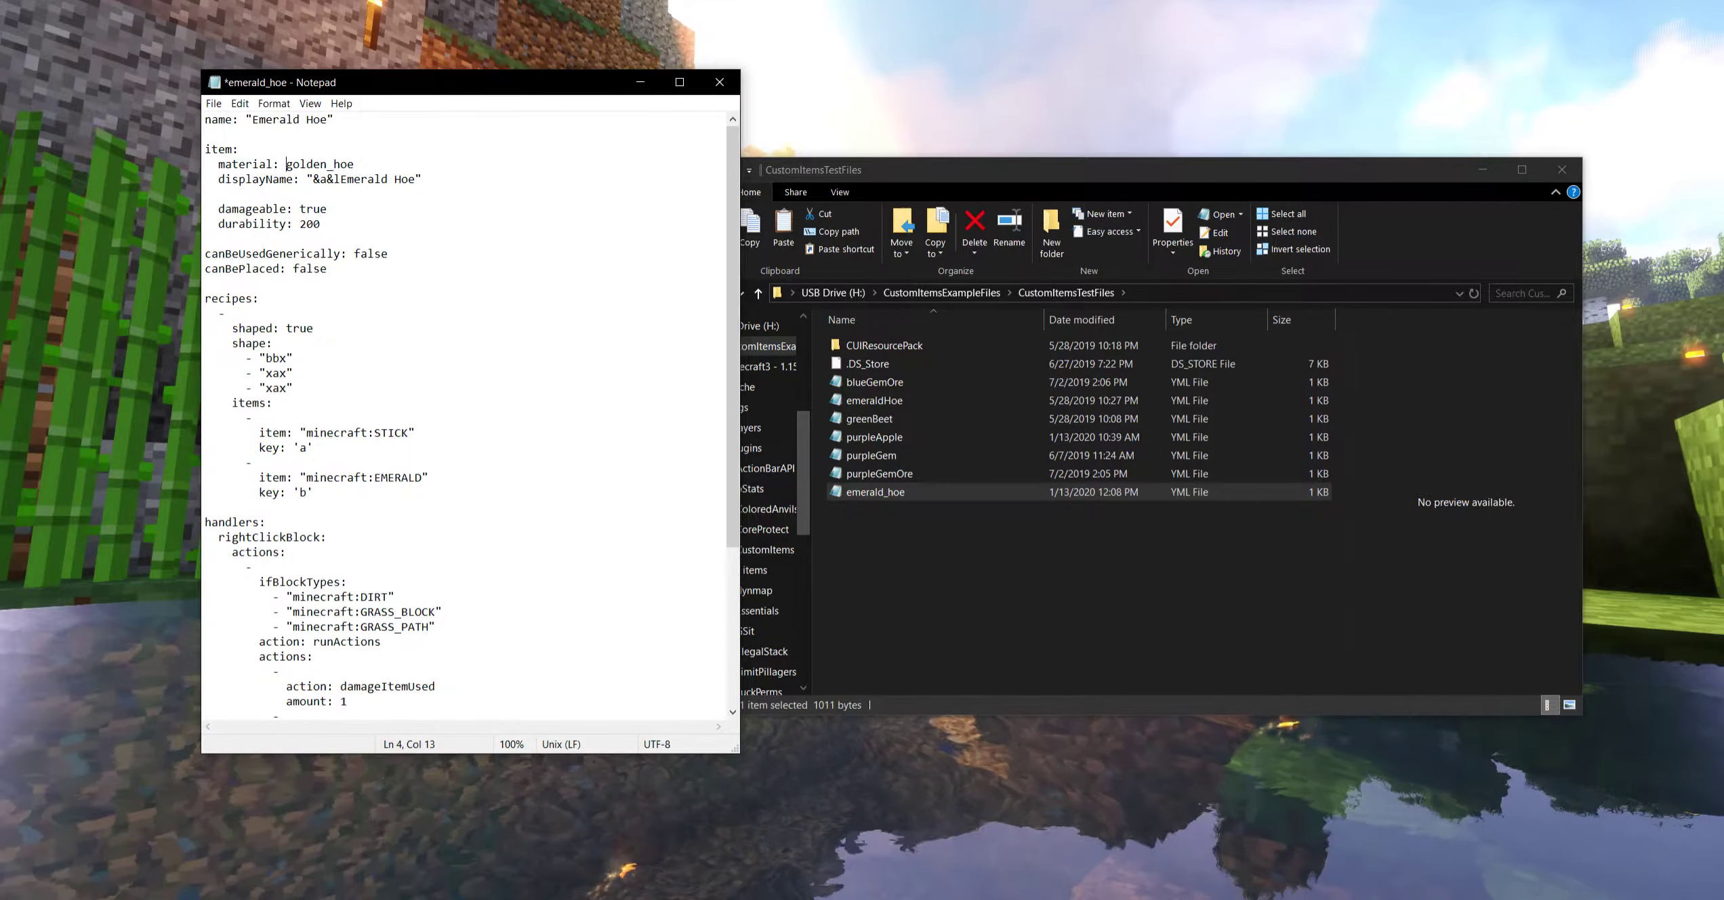
{"action": "type", "text": "\"minecraft:"}
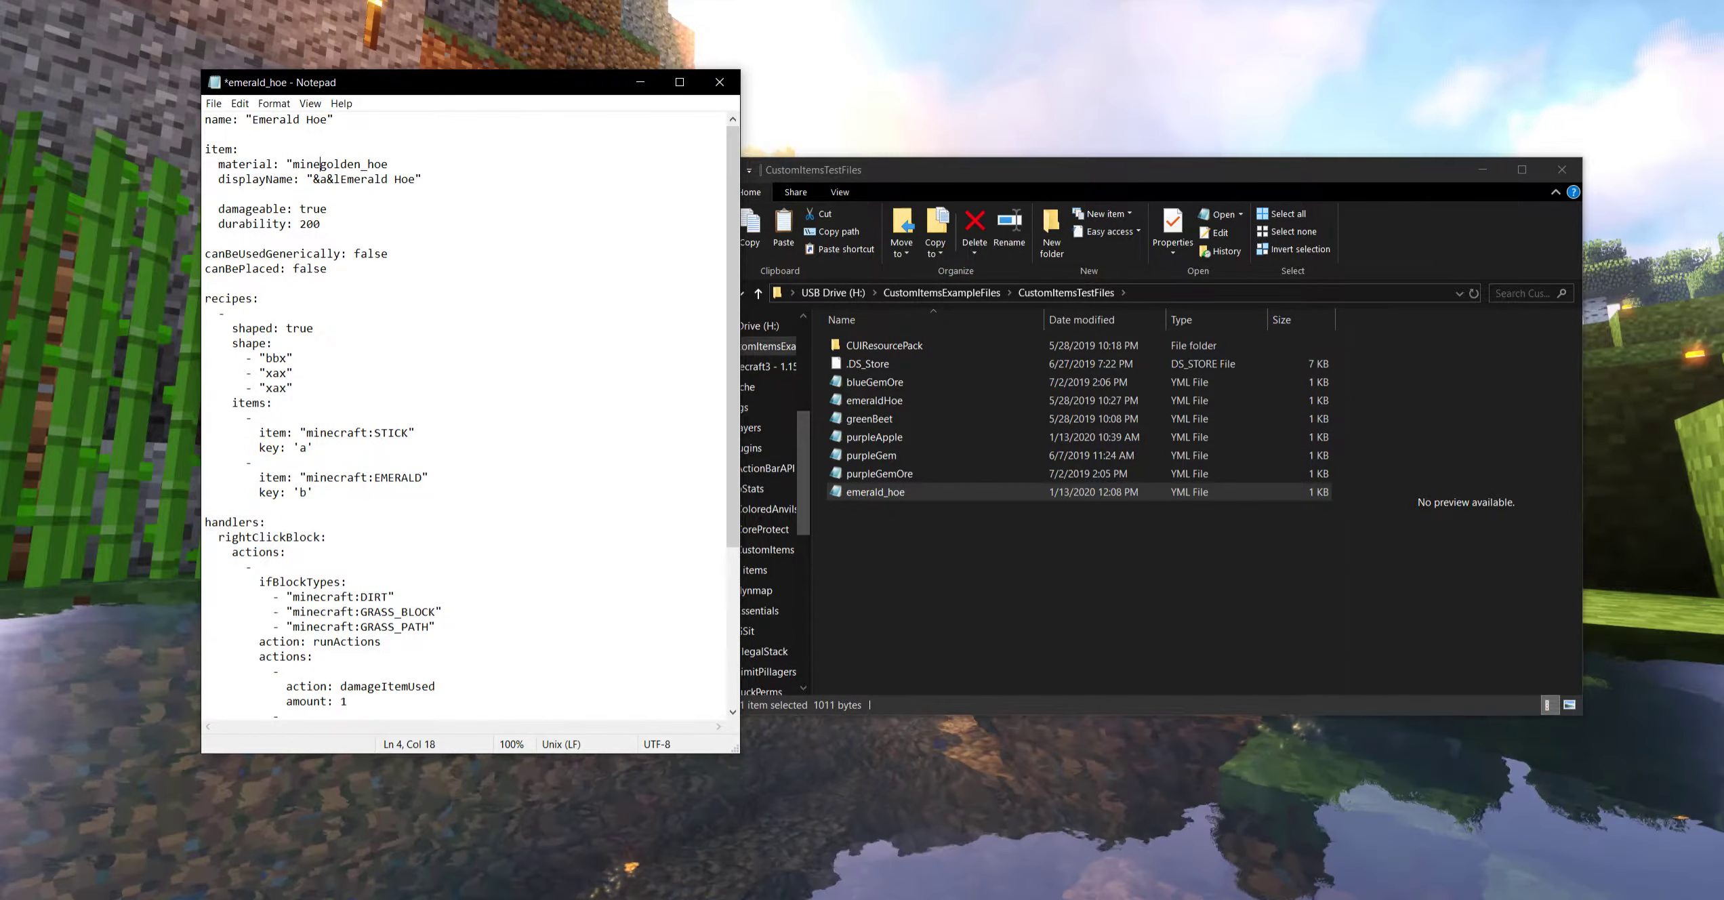
{"action": "key", "text": "End"}
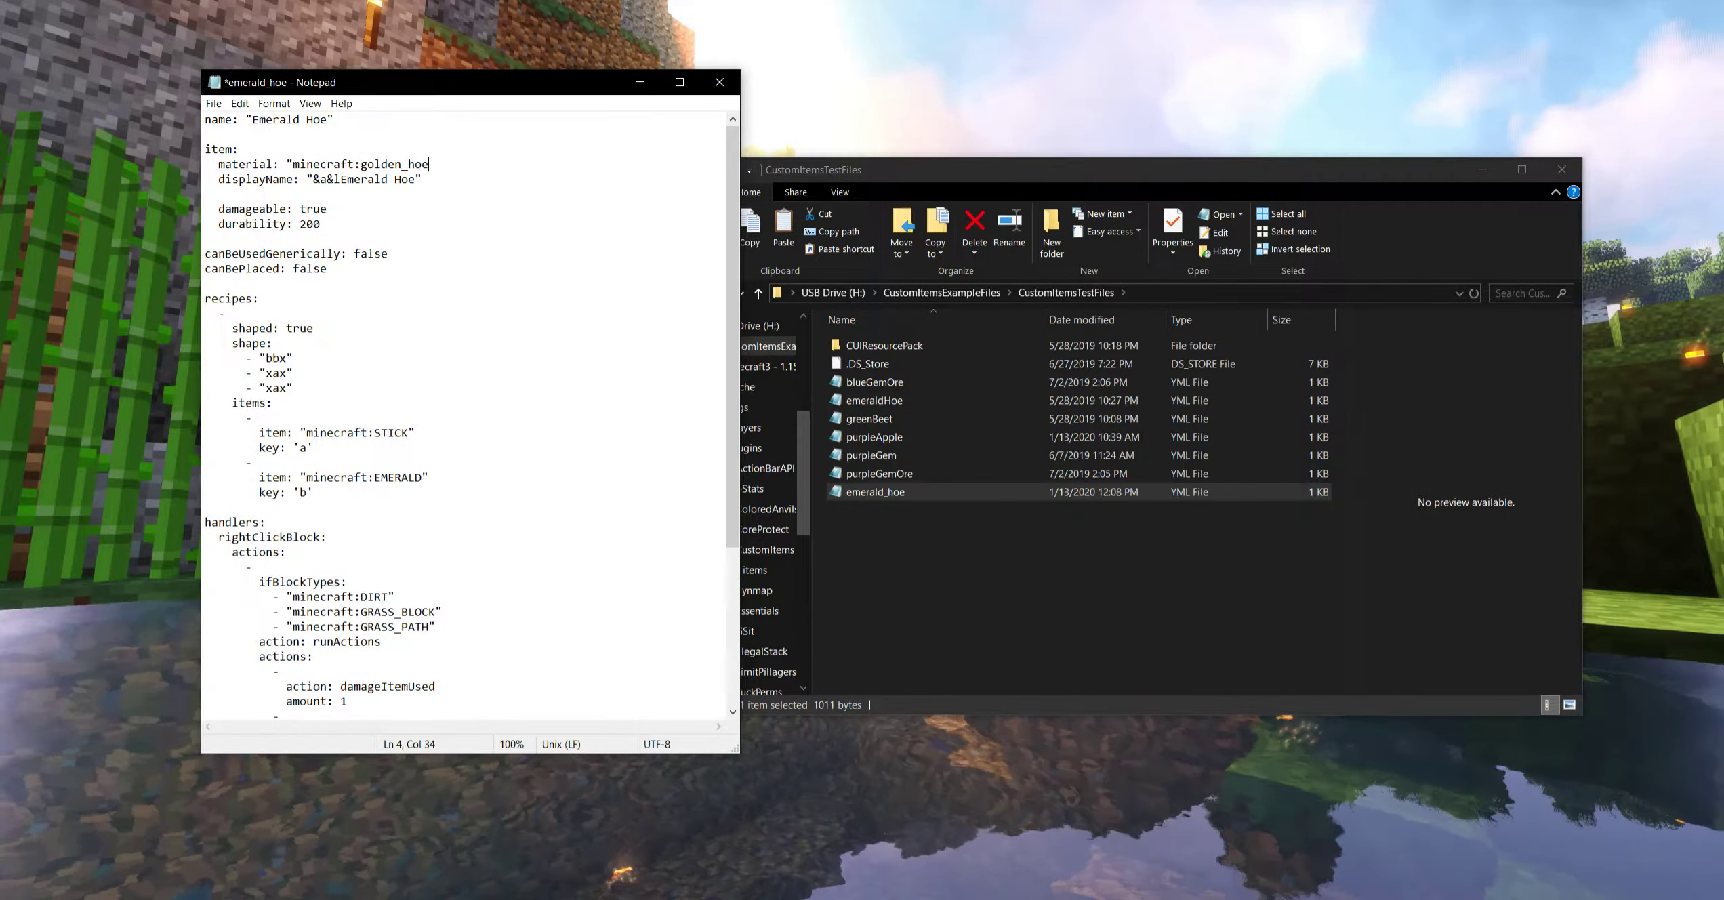
{"action": "type", "text": "\""}
{"action": "key", "text": "ctrl+s"}
Examine the canBeUsedGenerically and canBePlaced settings and the recipe's shaped option, shape rows and item keys
{"action": "left_click_drag", "start_coordinate": [387, 253], "coordinate": [354, 253]}
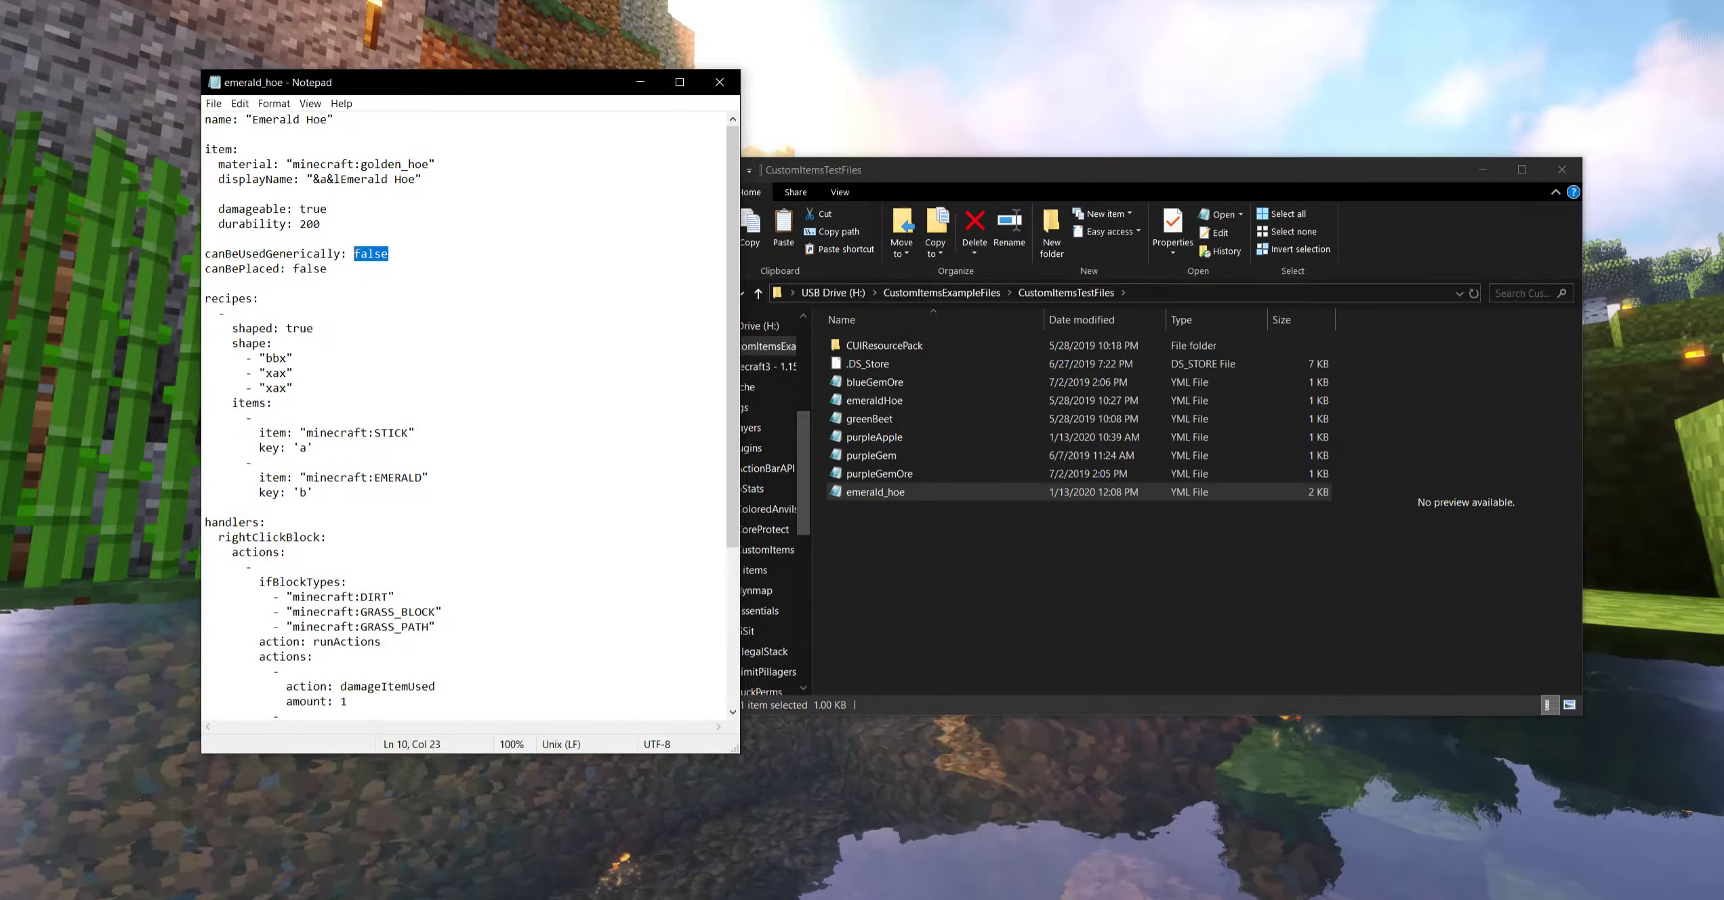
{"action": "left_click", "coordinate": [327, 268]}
{"action": "left_click_drag", "start_coordinate": [314, 492], "coordinate": [183, 302]}
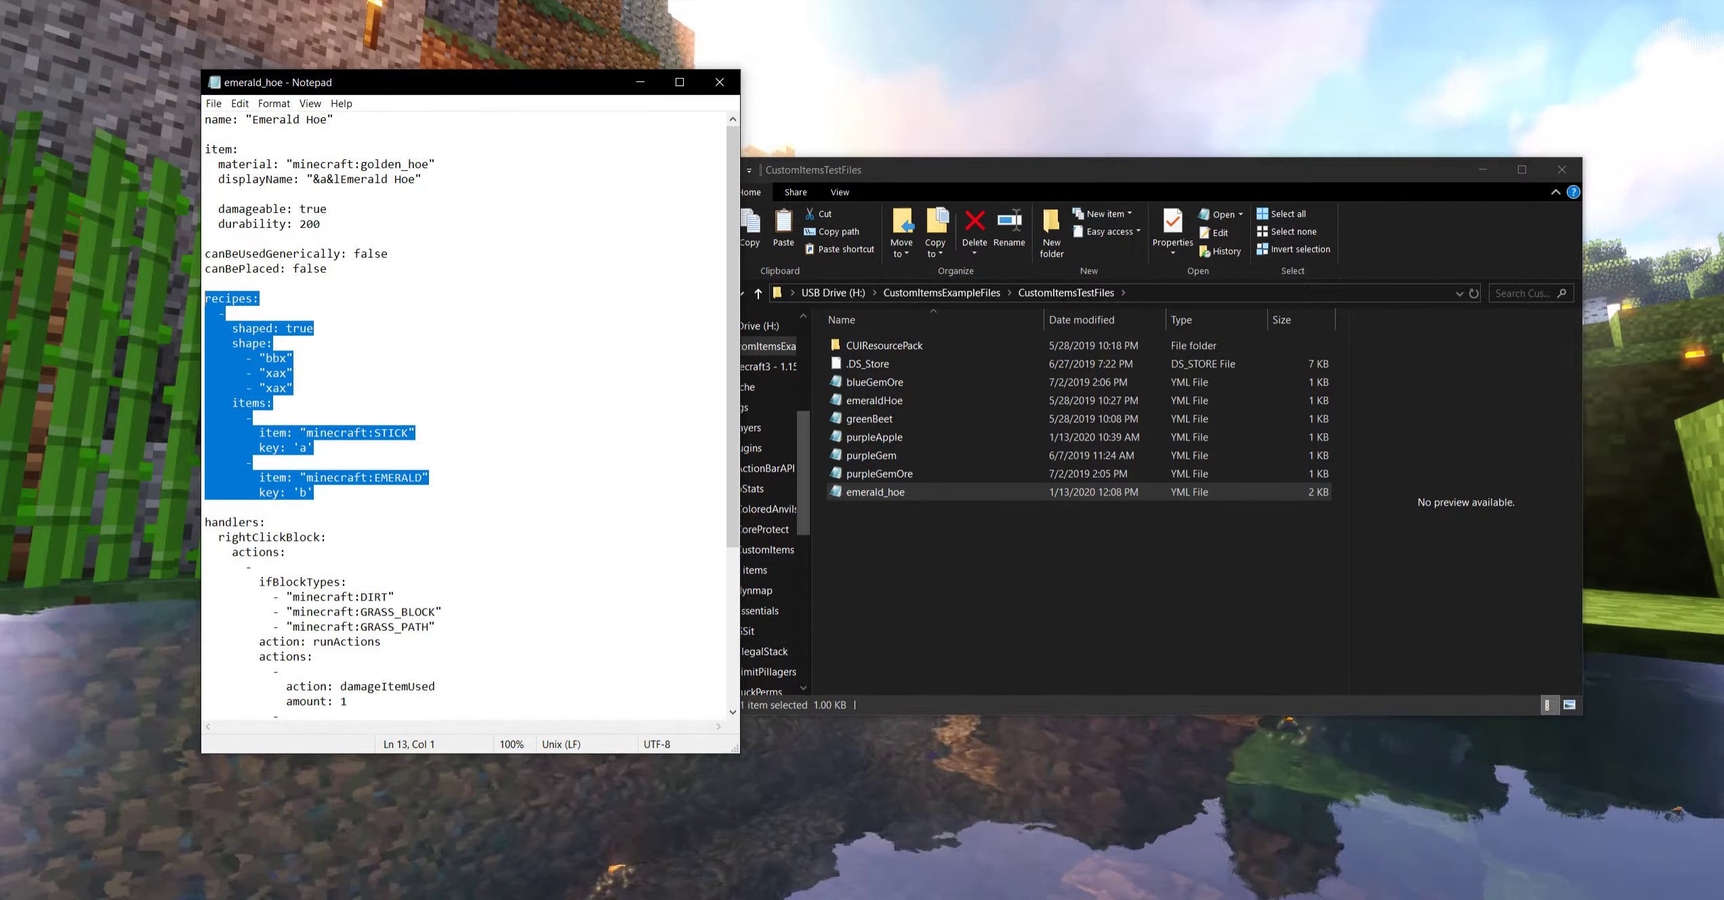
{"action": "key", "text": "End"}
{"action": "left_click_drag", "start_coordinate": [306, 328], "coordinate": [279, 328]}
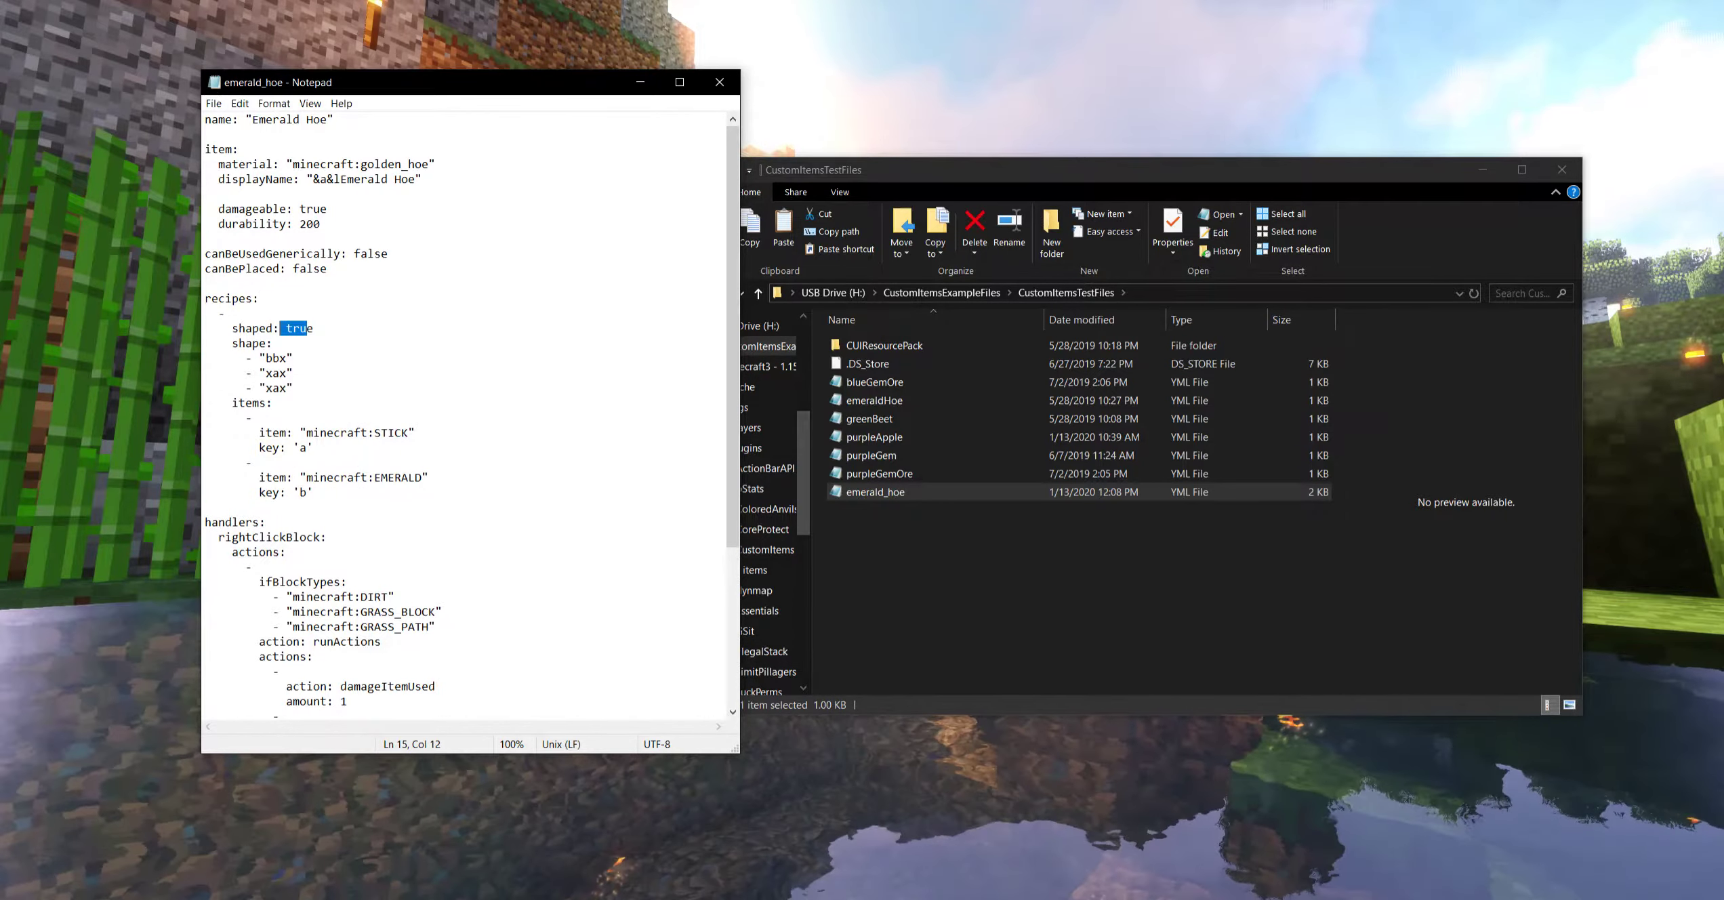
{"action": "left_click_drag", "start_coordinate": [293, 387], "coordinate": [260, 357]}
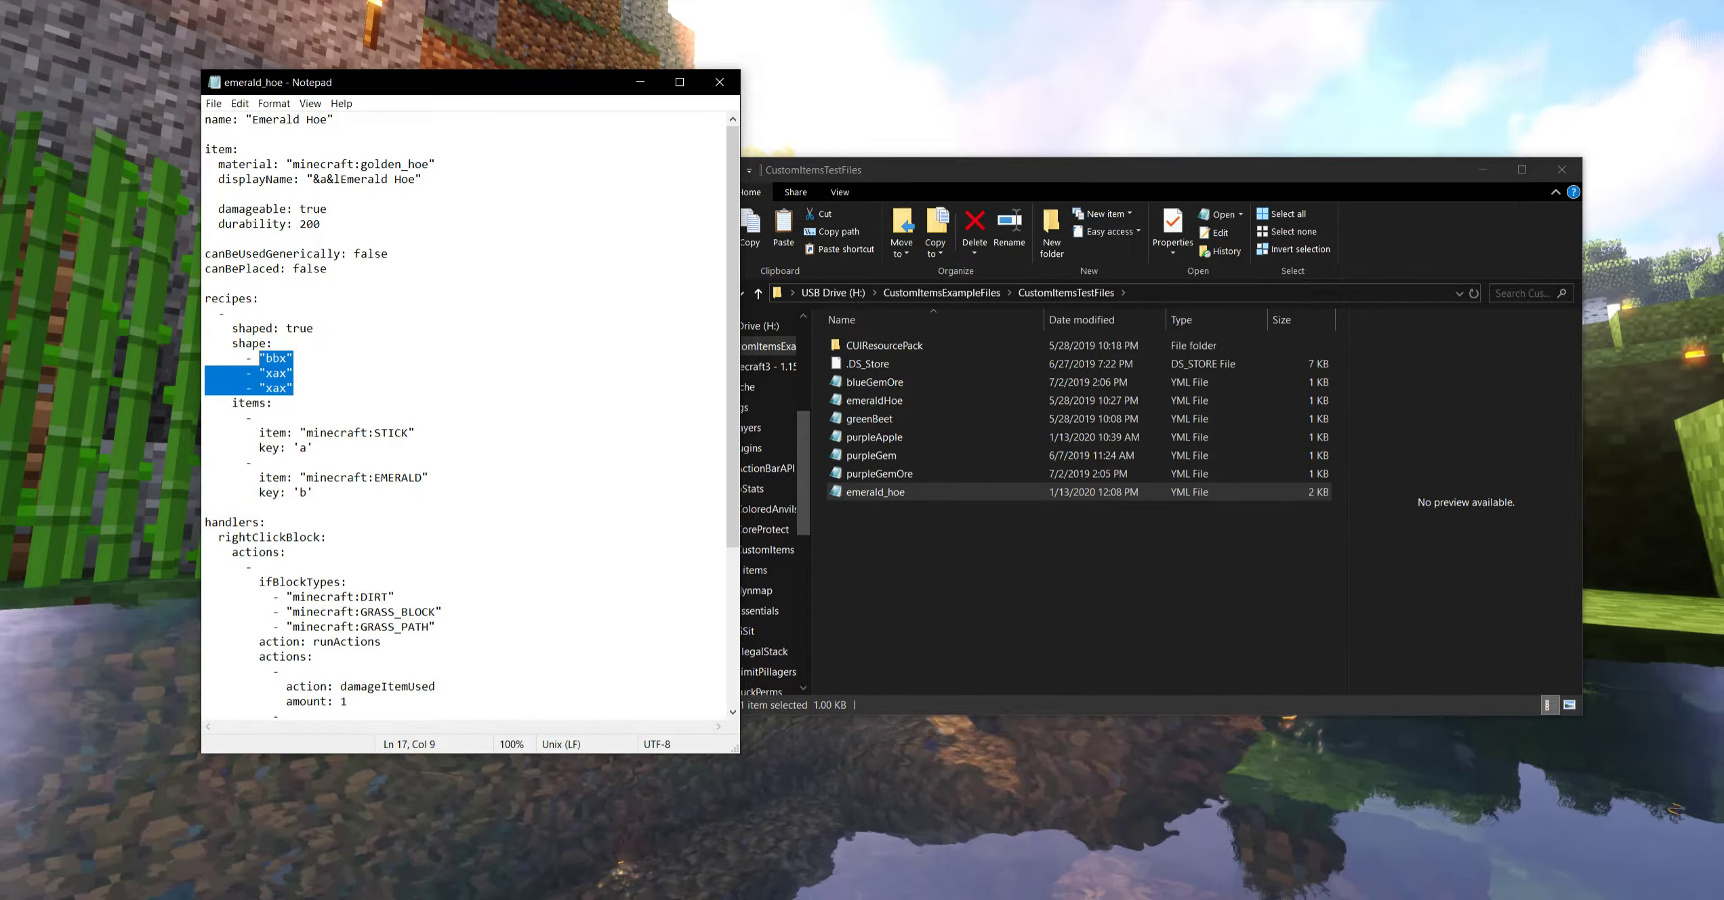
{"action": "left_click", "coordinate": [293, 388]}
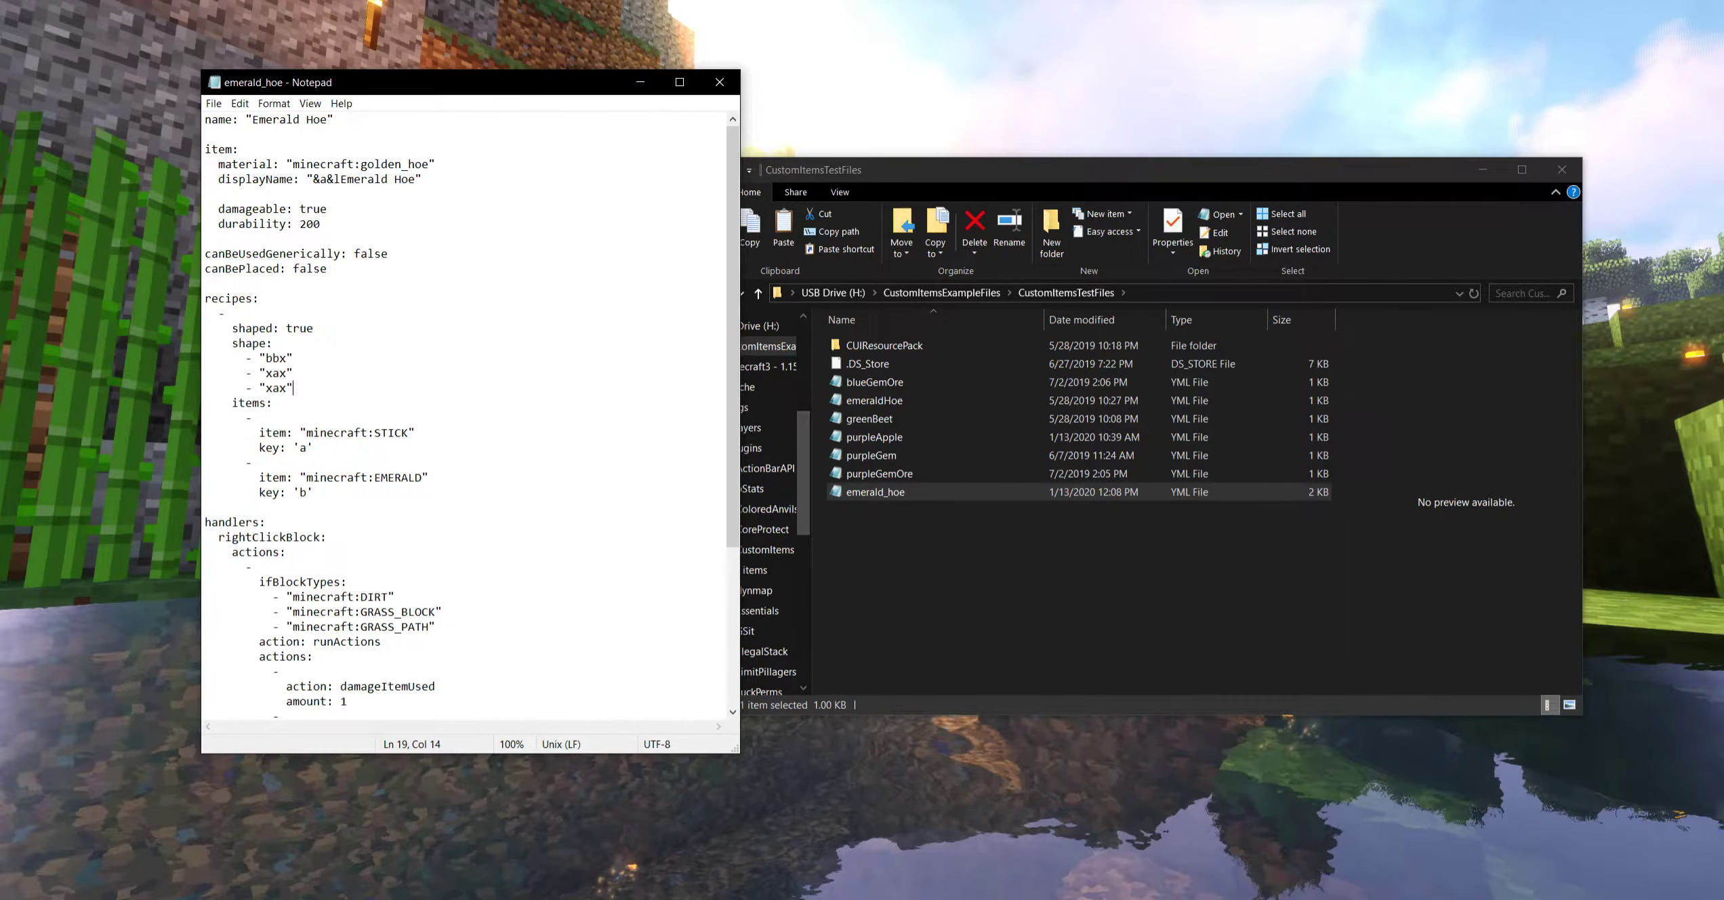
{"action": "left_click_drag", "start_coordinate": [286, 358], "coordinate": [265, 388]}
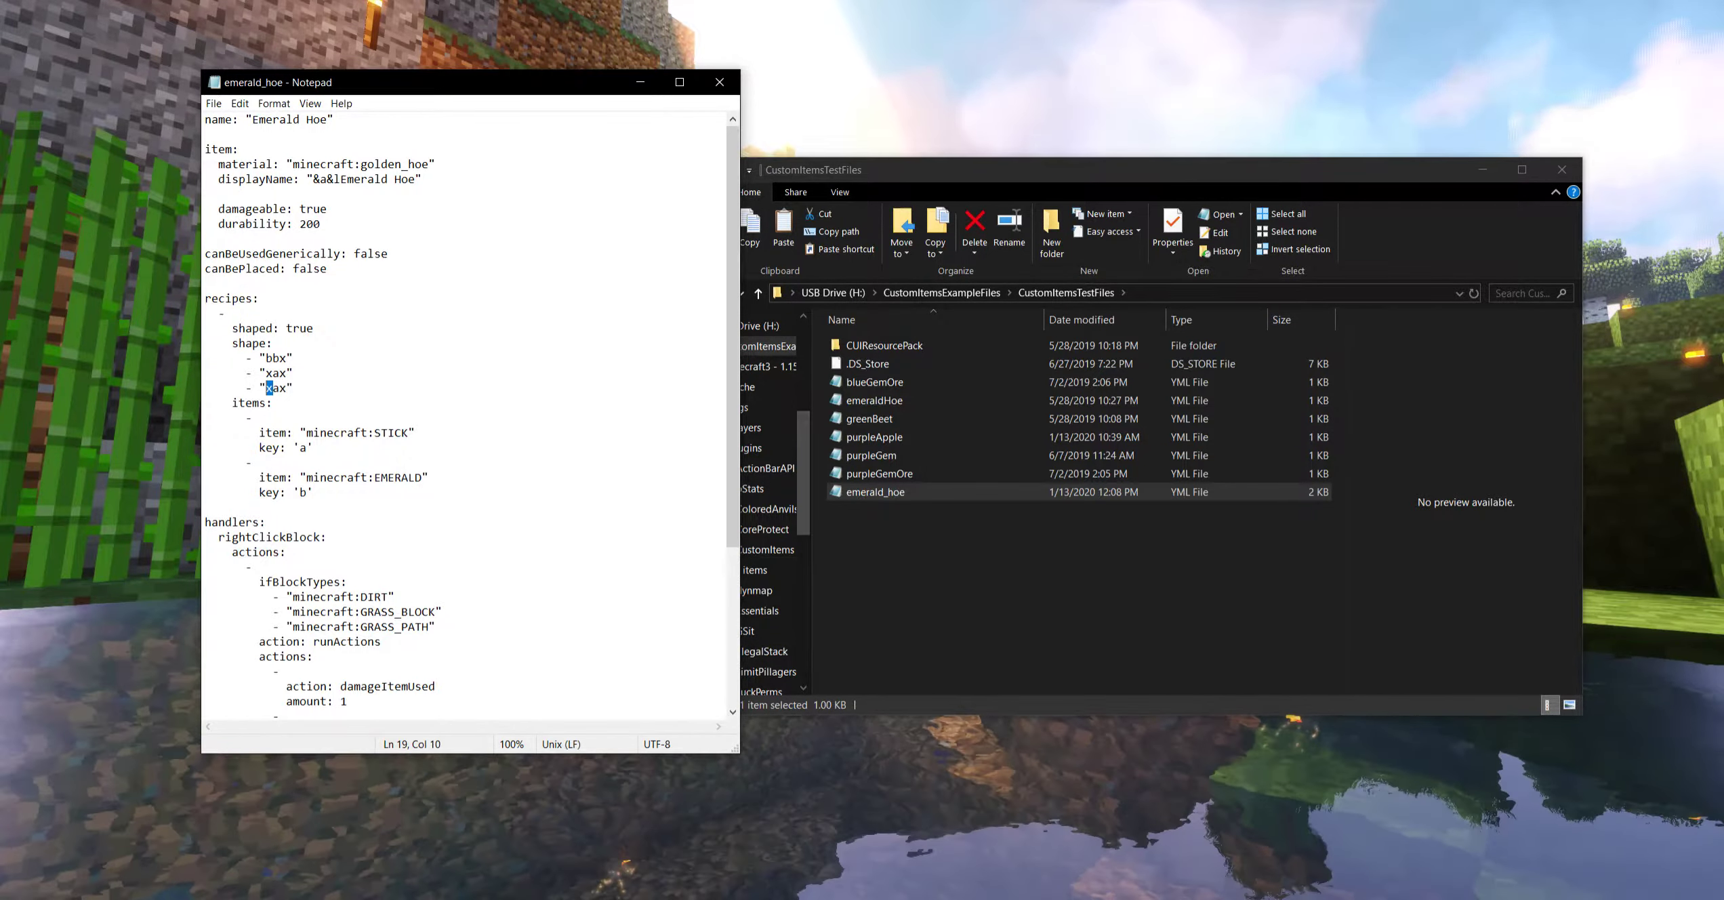
{"action": "left_click_drag", "start_coordinate": [313, 492], "coordinate": [204, 418]}
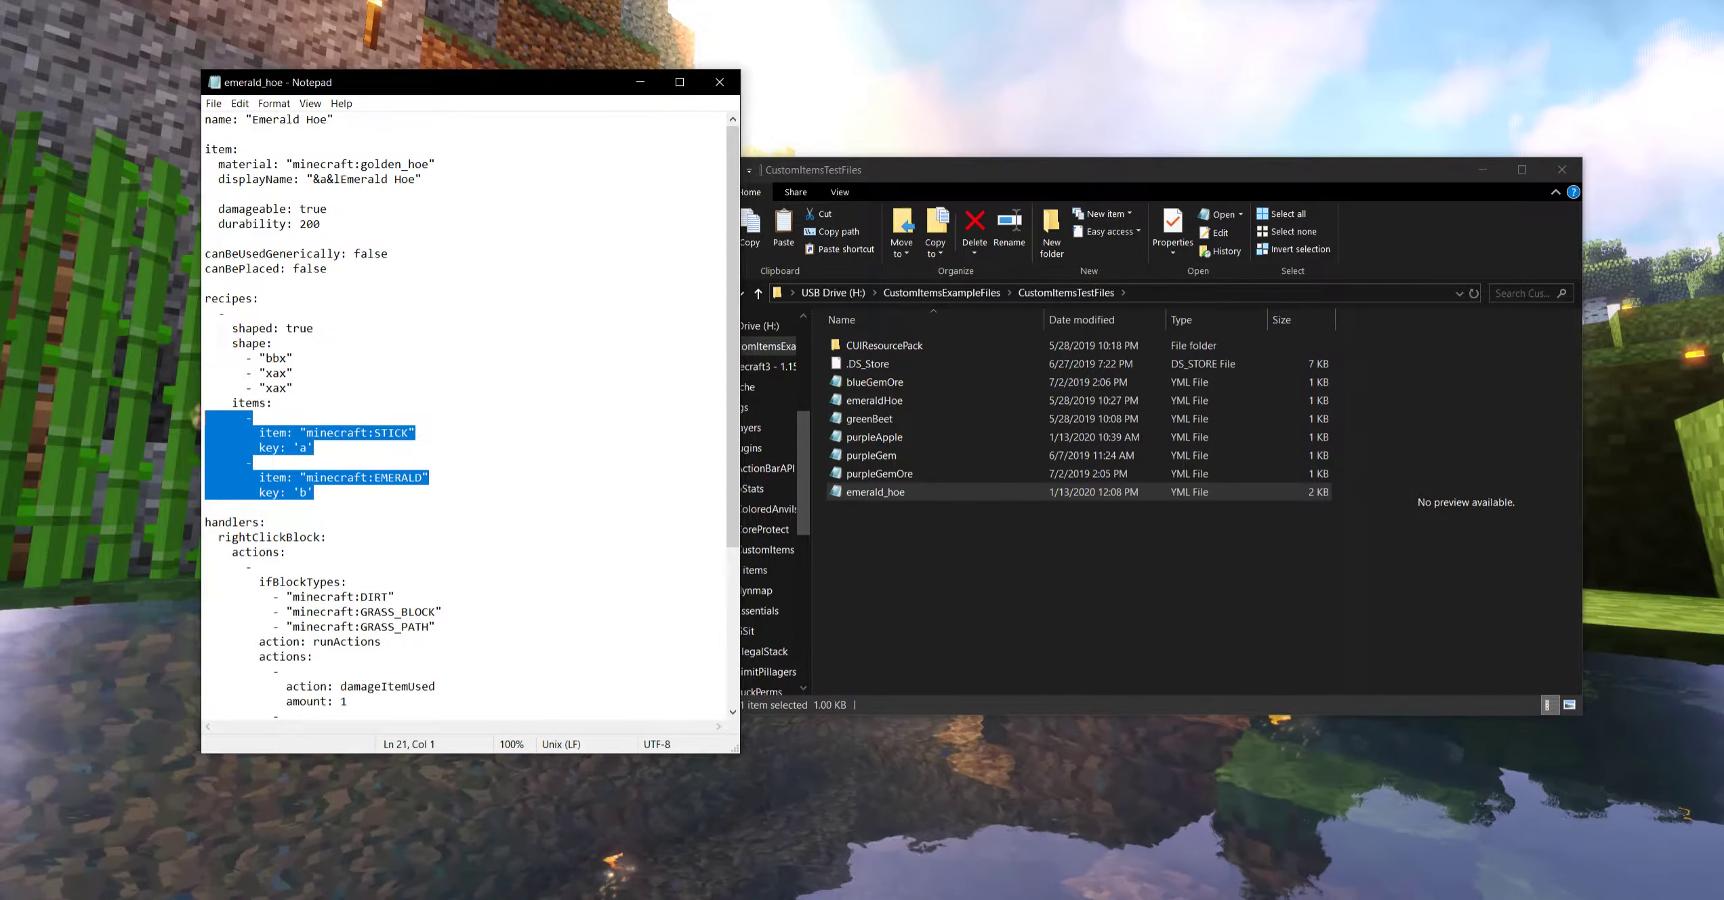
{"action": "left_click", "coordinate": [197, 425]}
{"action": "left_click_drag", "start_coordinate": [409, 432], "coordinate": [307, 448]}
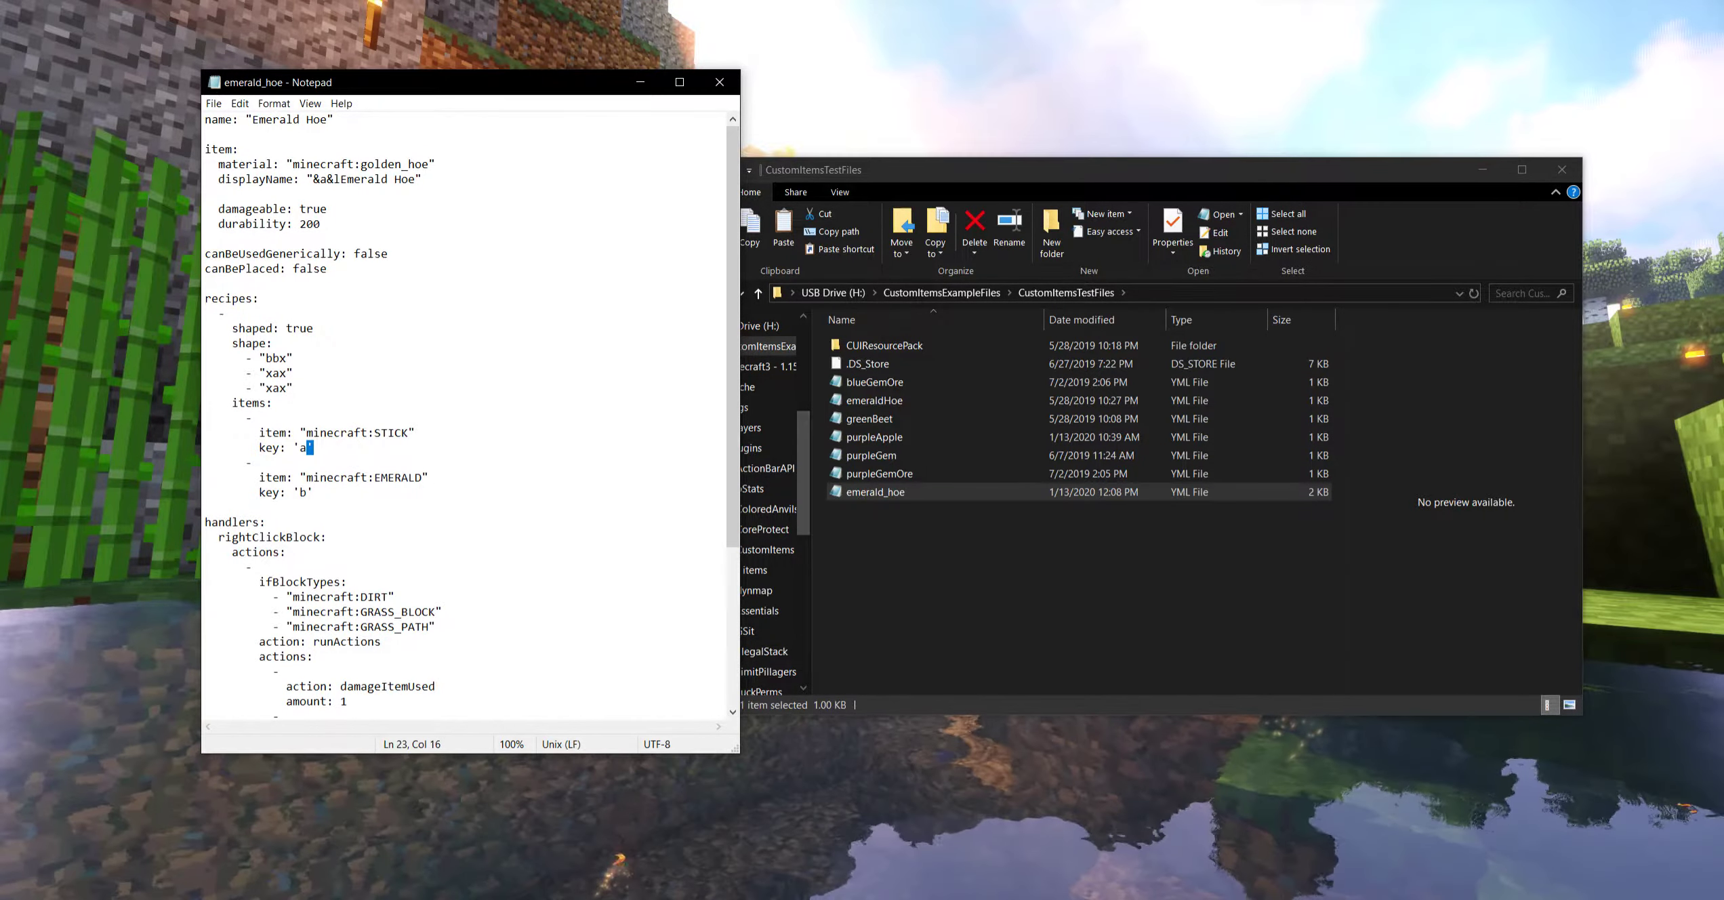
{"action": "left_click", "coordinate": [273, 402]}
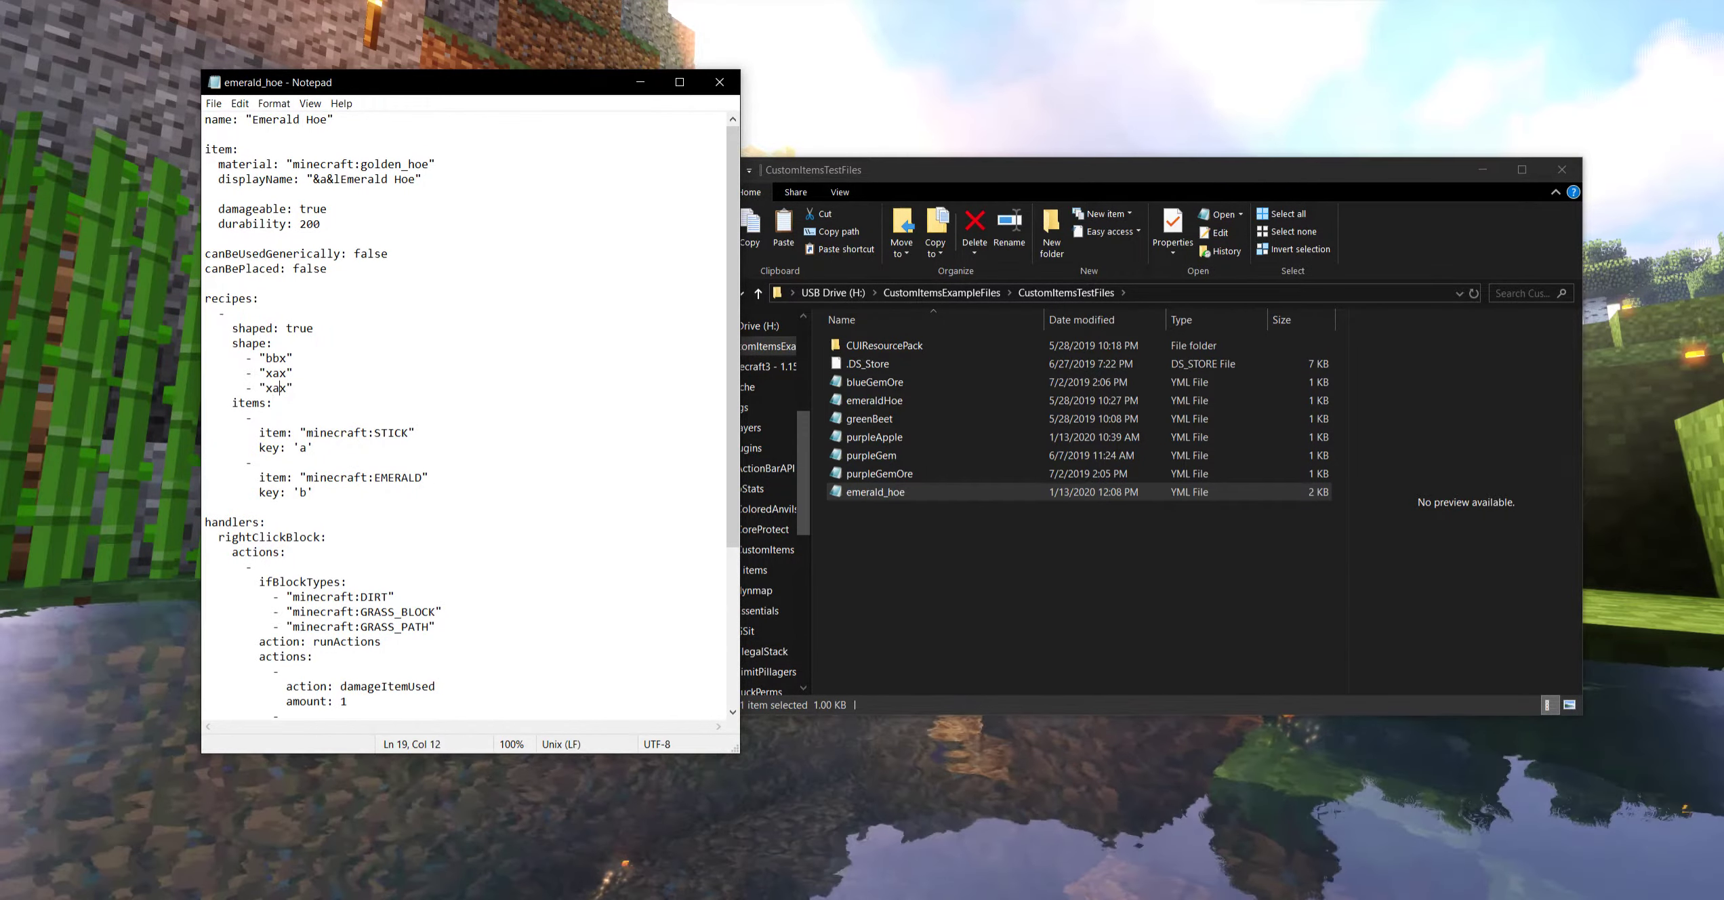
{"action": "left_click", "coordinate": [279, 358]}
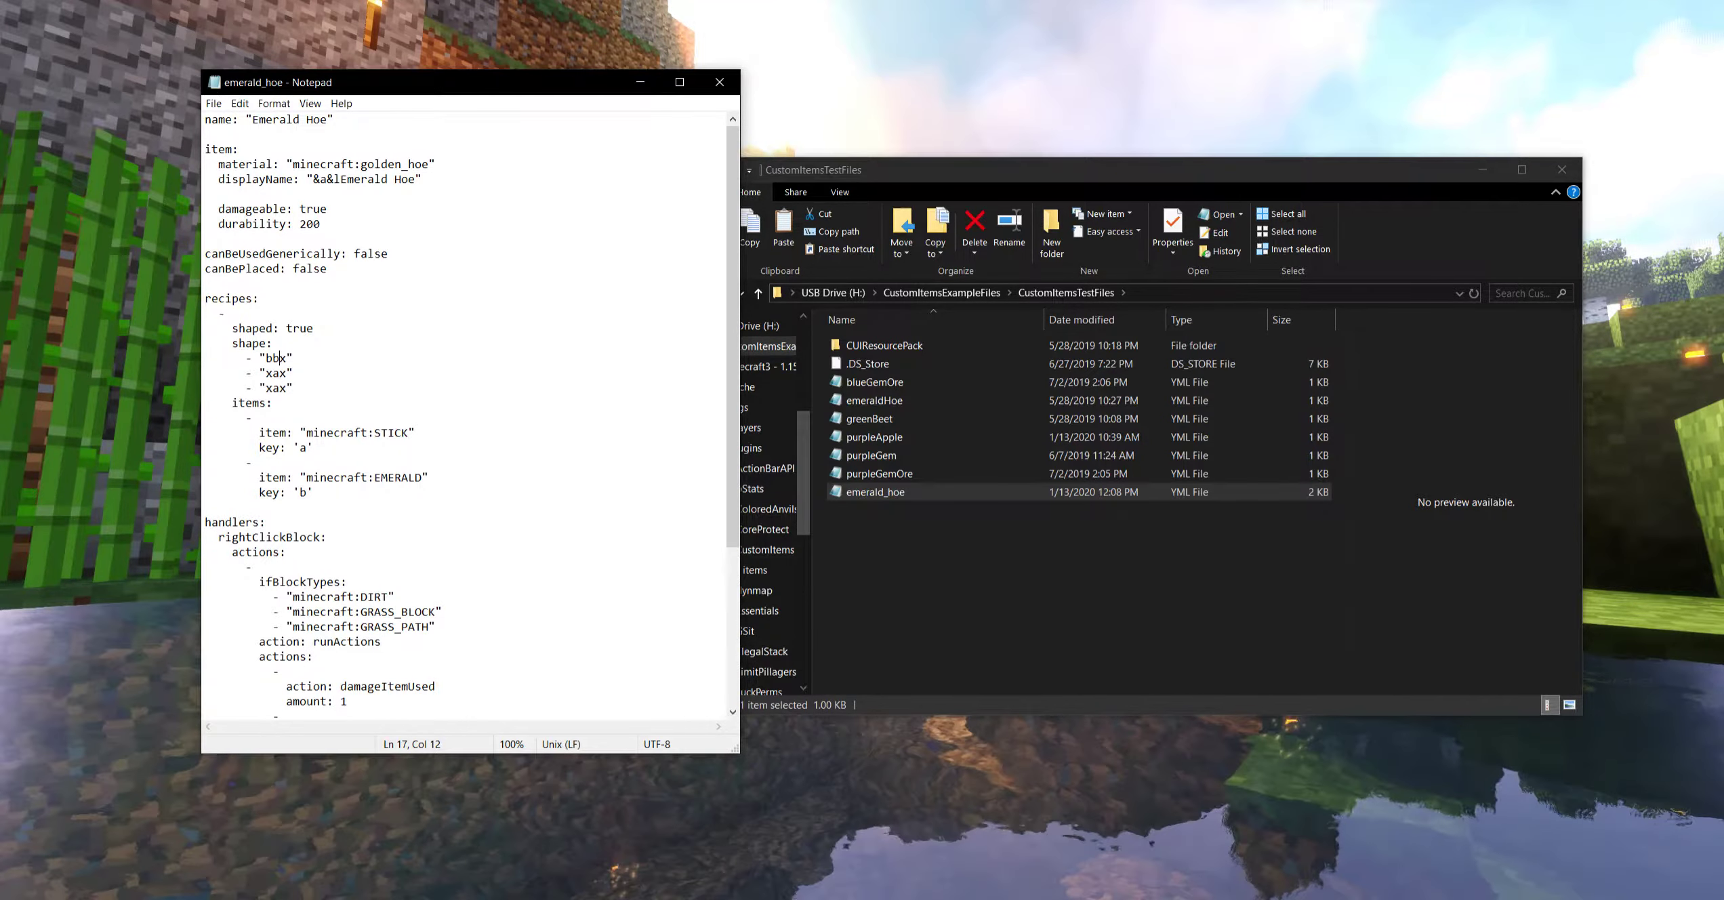
Duplicate the shaped recipe entry, including its shape and items, directly below the existing one under recipes
{"action": "left_click_drag", "start_coordinate": [315, 493], "coordinate": [196, 309]}
{"action": "key", "text": "ctrl+c"}
{"action": "key", "text": "Right"}
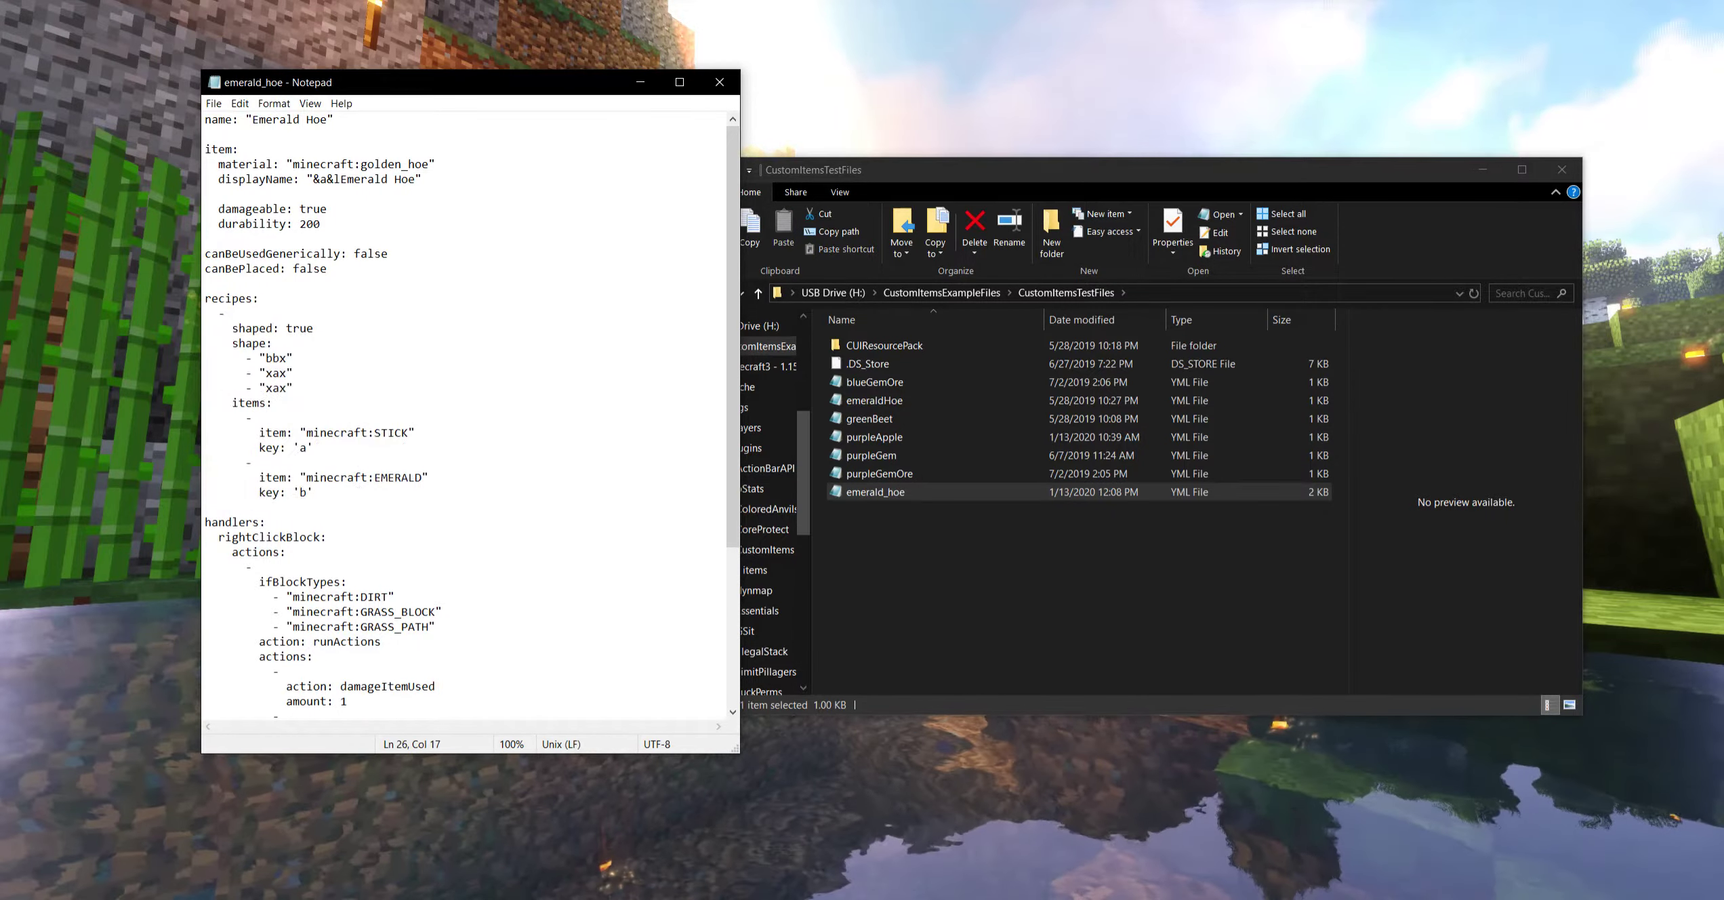
{"action": "key", "text": "Return"}
{"action": "key", "text": "ctrl+v"}
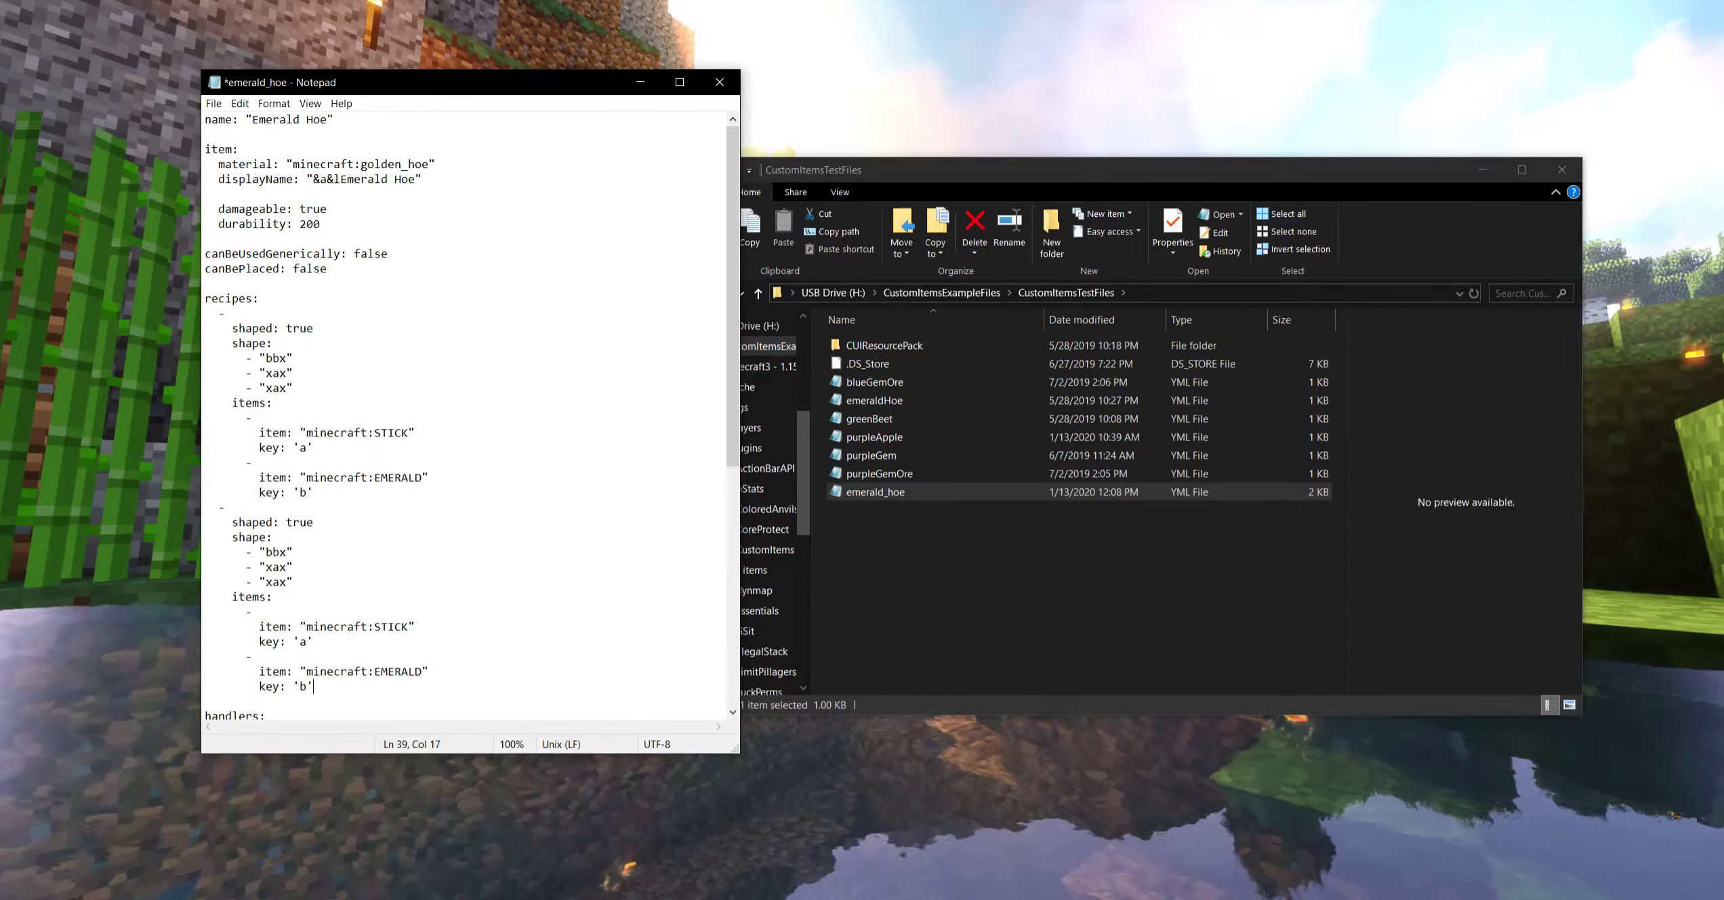
Change the first shape row of the second recipe to "xbb" and save the file
{"action": "left_click", "coordinate": [286, 551]}
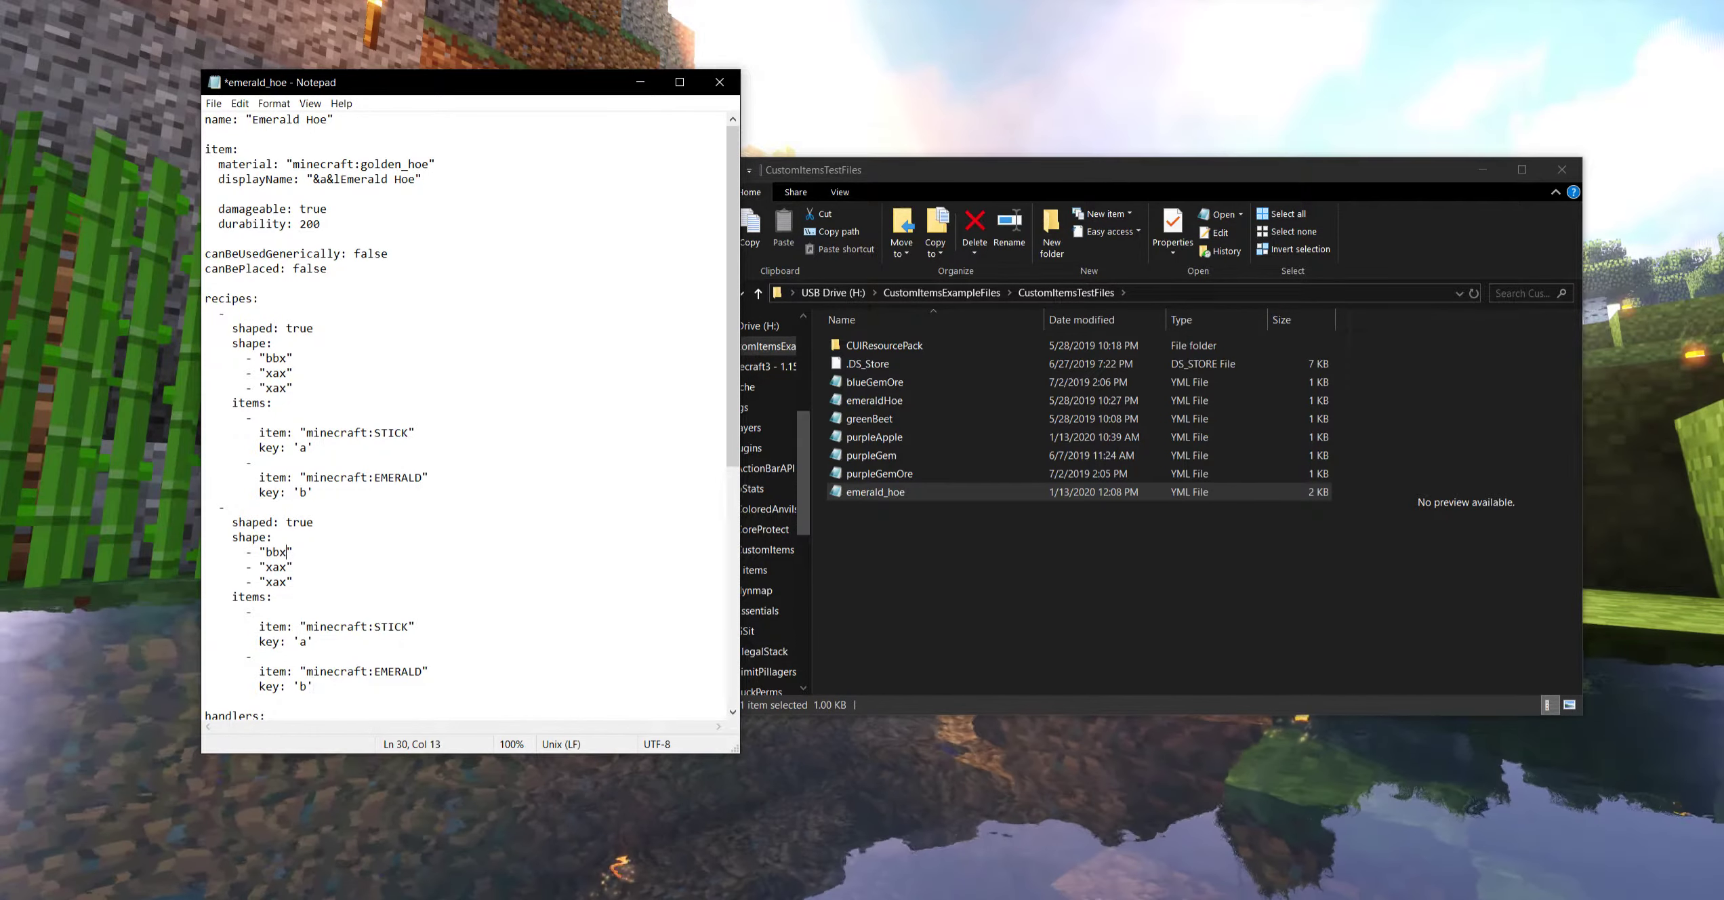
{"action": "key", "text": "BackSpace"}
{"action": "type", "text": "x"}
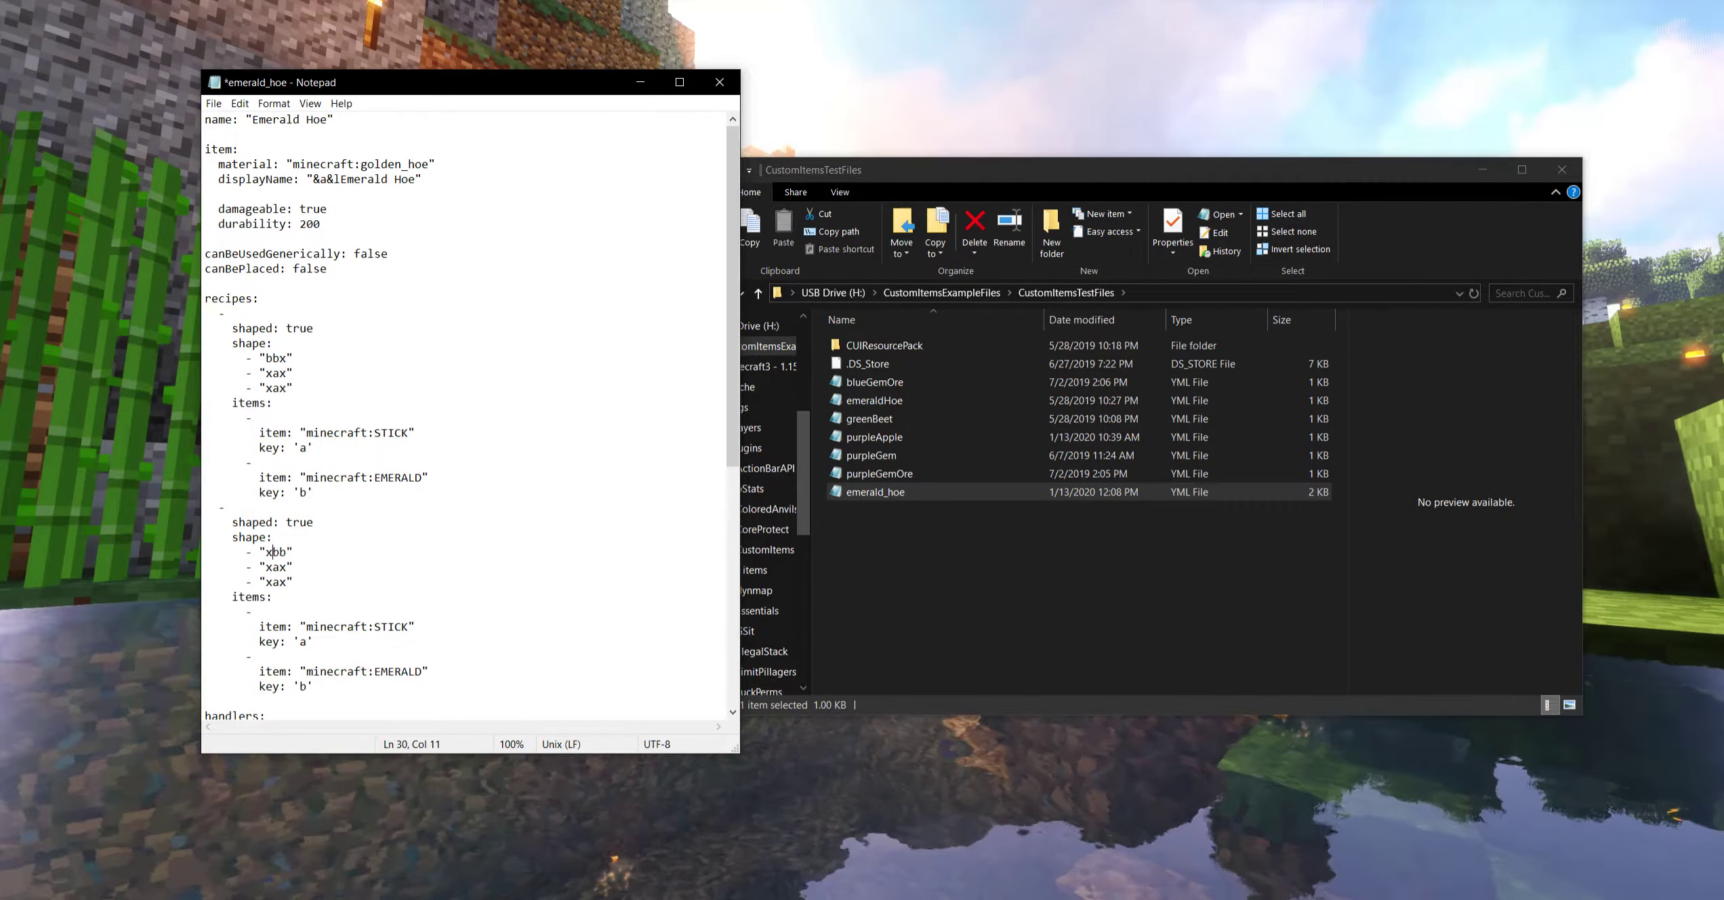
{"action": "scroll", "coordinate": [467, 414], "scroll_direction": "down", "scroll_amount": 2}
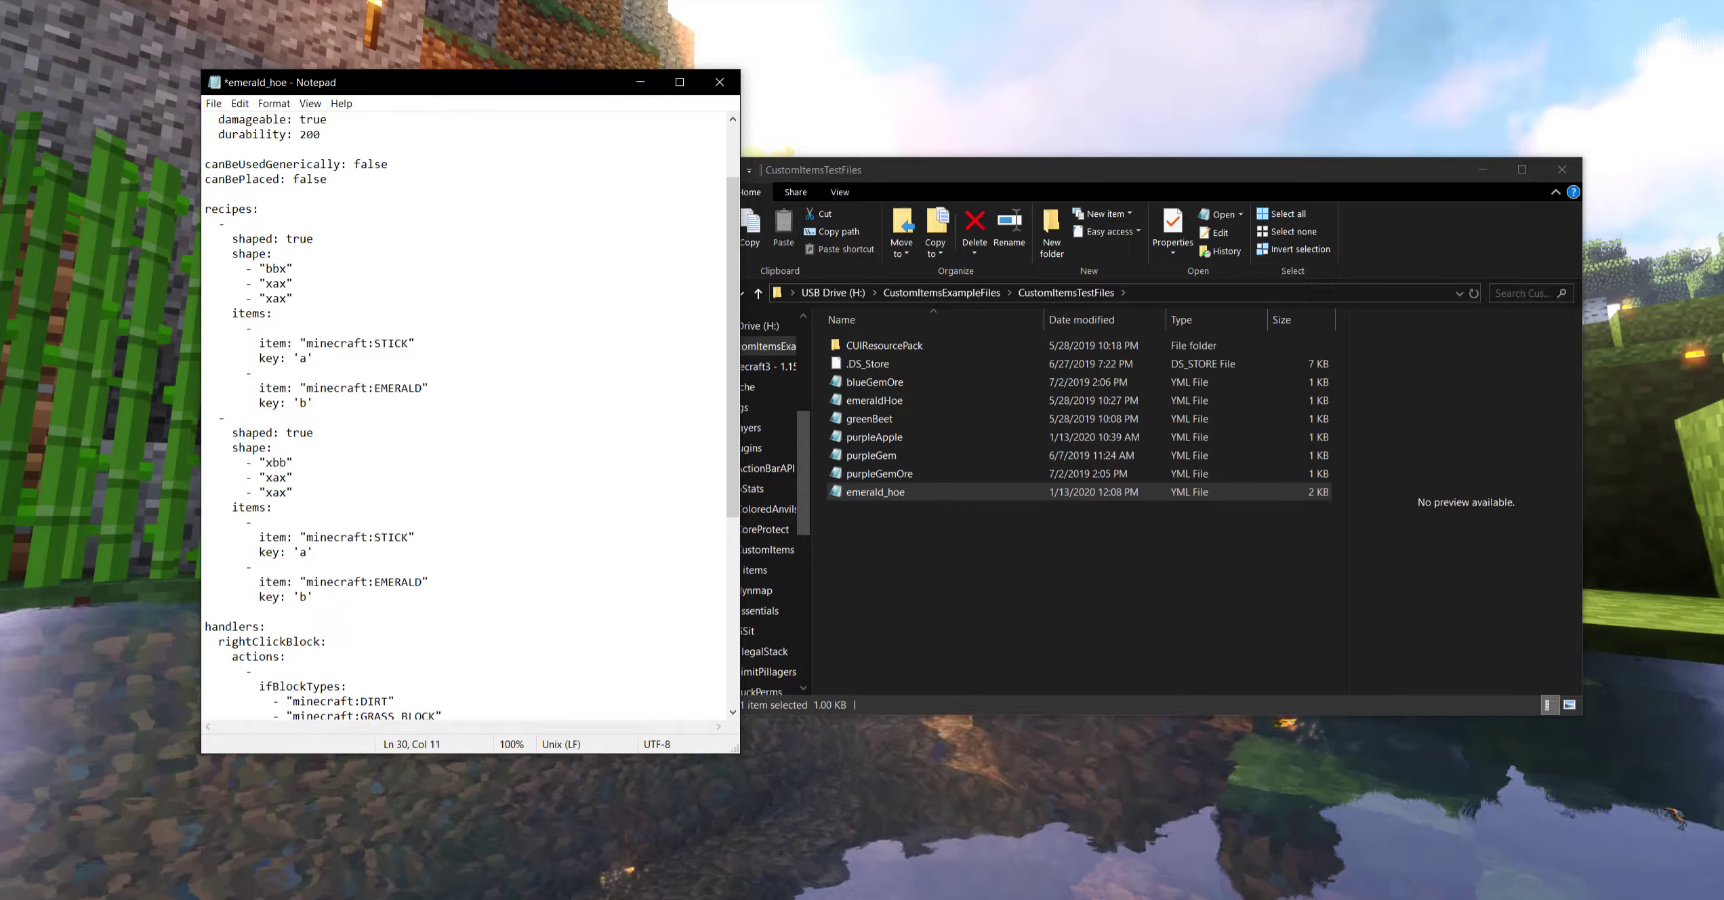
{"action": "key", "text": "ctrl+s"}
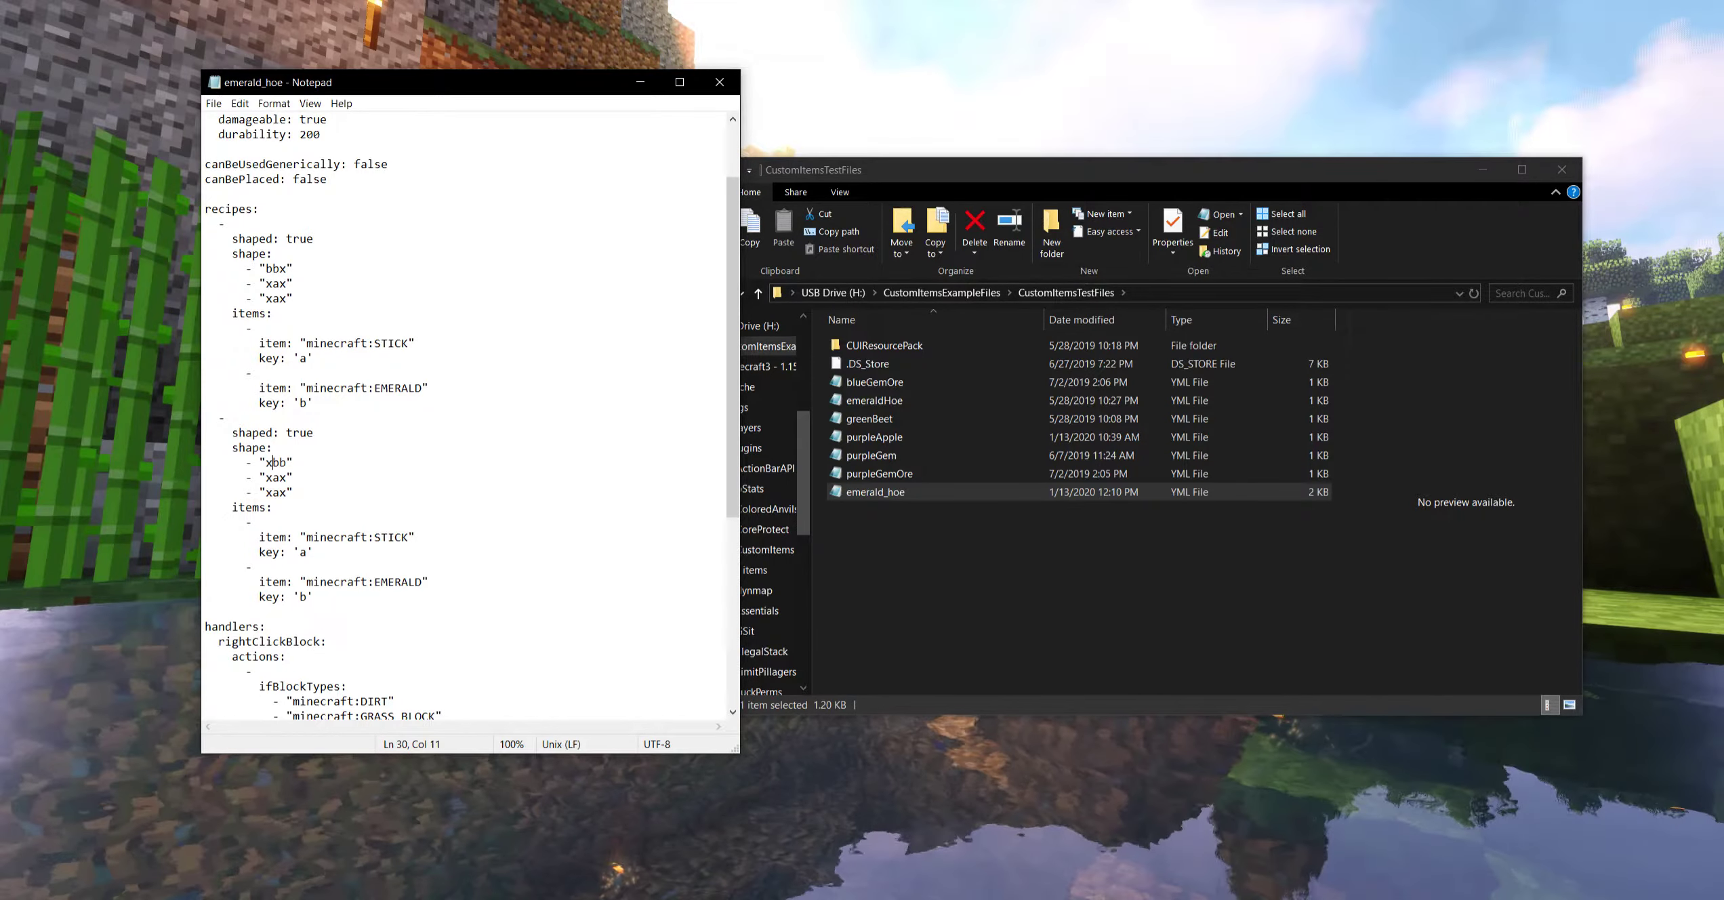
Compare the indentation of the dash lines that begin the two recipe entries
{"action": "left_click_drag", "start_coordinate": [226, 417], "coordinate": [205, 418]}
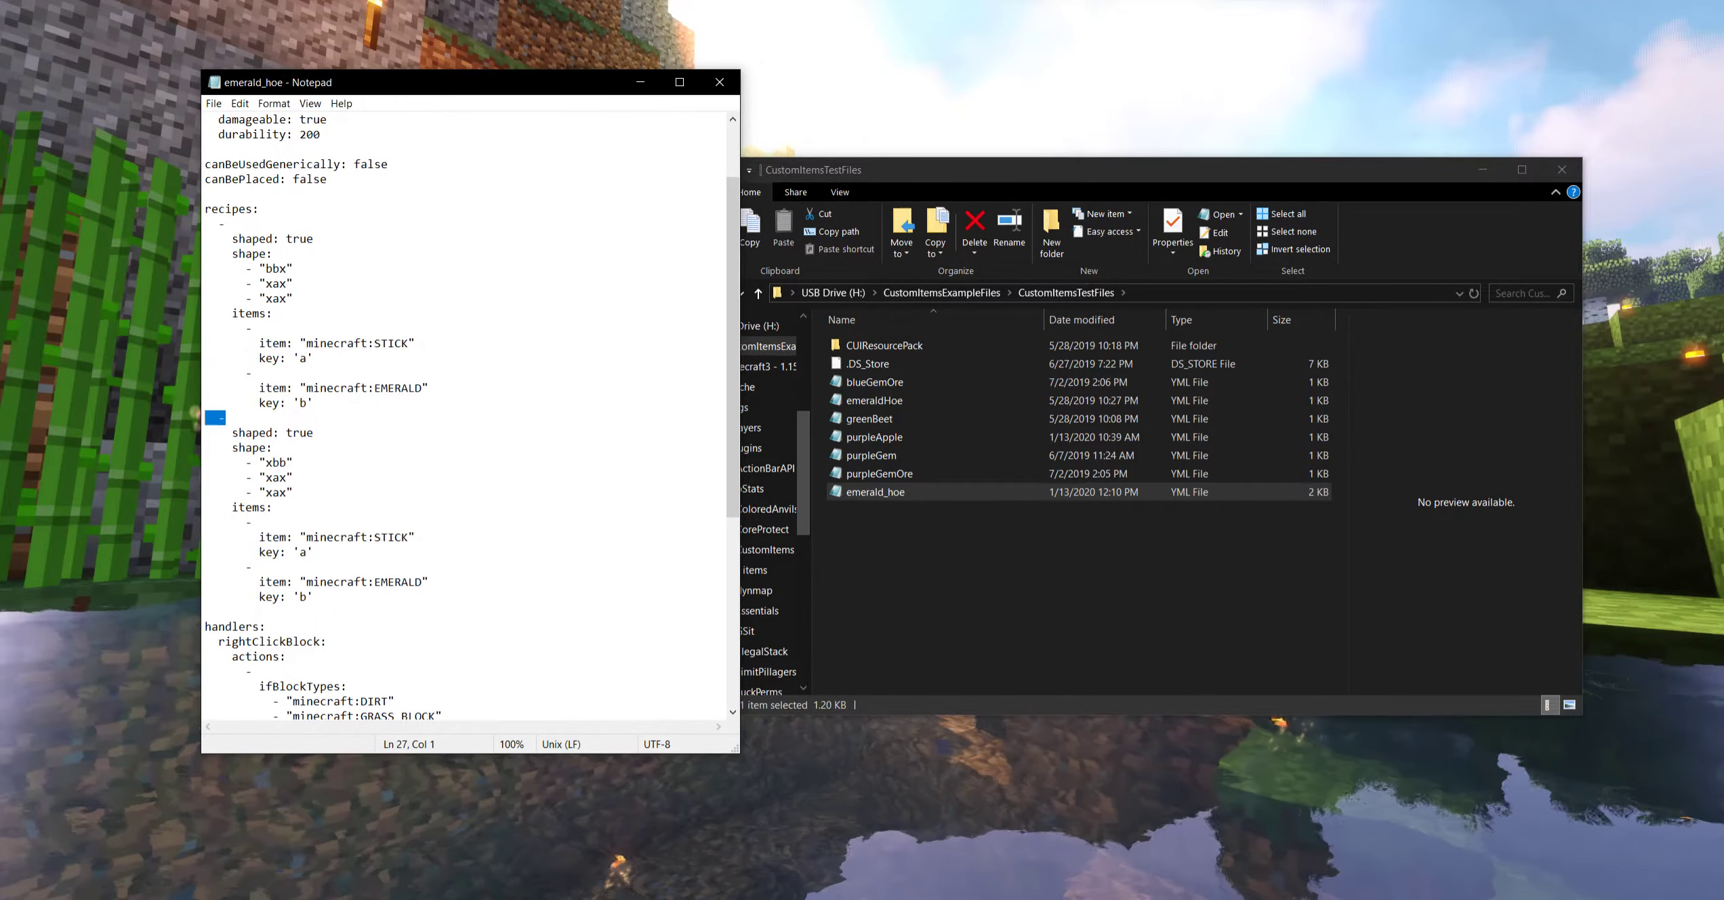
{"action": "left_click_drag", "start_coordinate": [225, 223], "coordinate": [205, 223]}
{"action": "left_click_drag", "start_coordinate": [226, 417], "coordinate": [205, 417]}
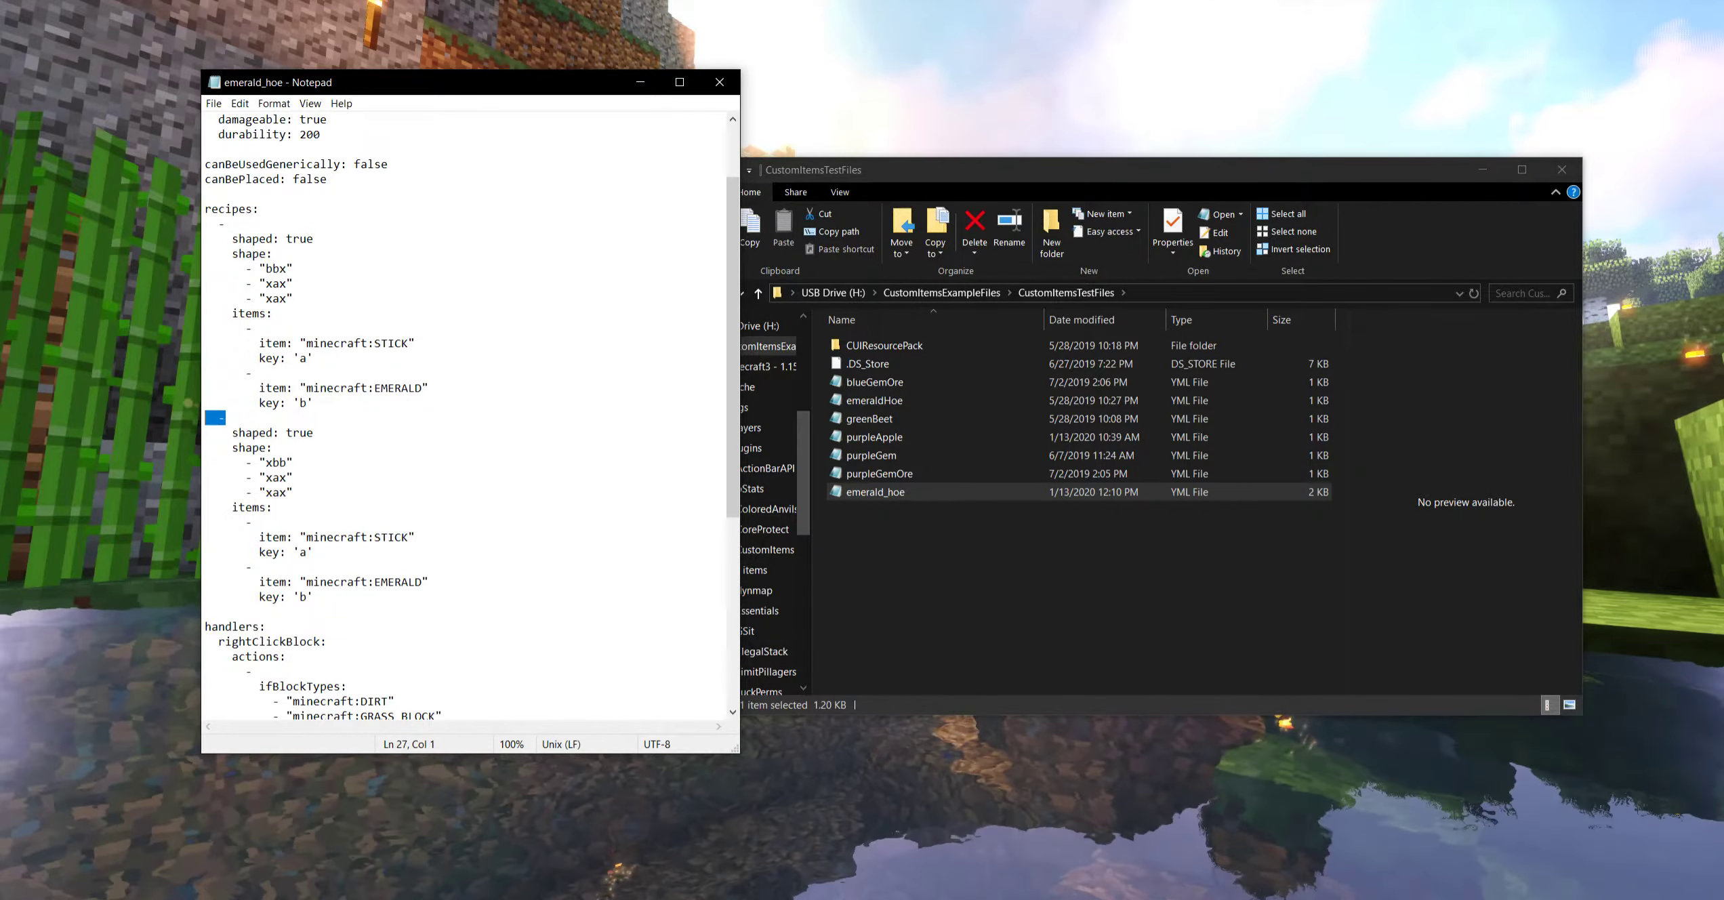
{"action": "scroll", "coordinate": [461, 413], "scroll_direction": "up", "scroll_amount": 2}
{"action": "scroll", "coordinate": [464, 415], "scroll_direction": "down", "scroll_amount": 2}
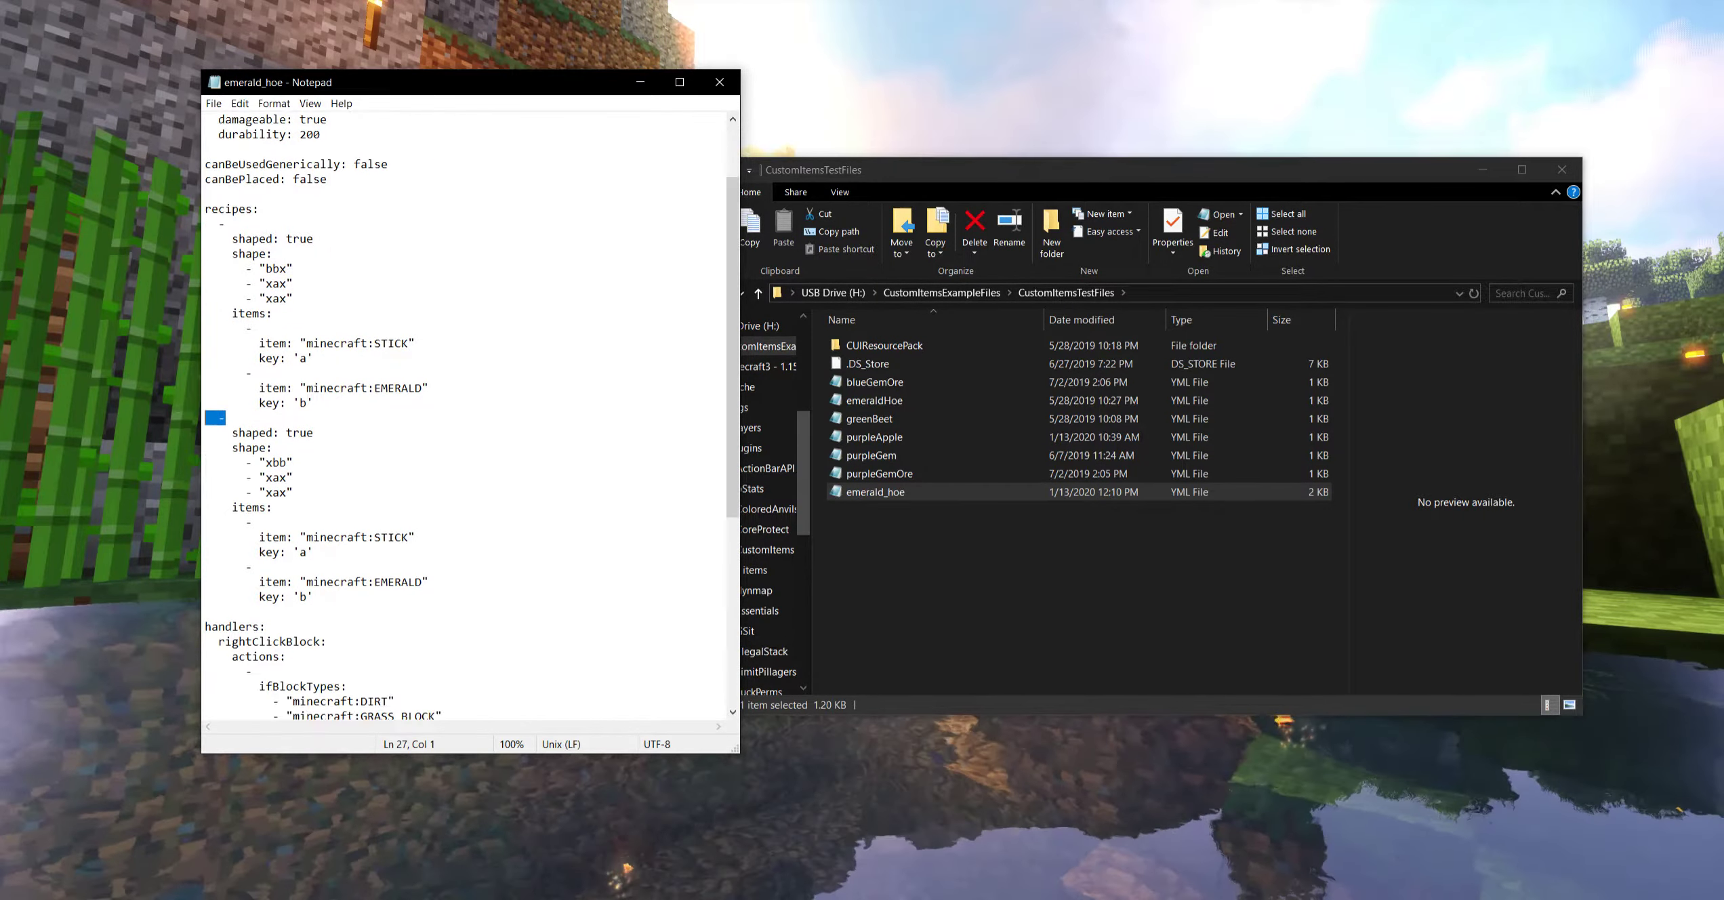
Add an amount: line below the first recipe's items, indented to the same level as items
{"action": "left_click", "coordinate": [314, 403]}
{"action": "key", "text": "Return"}
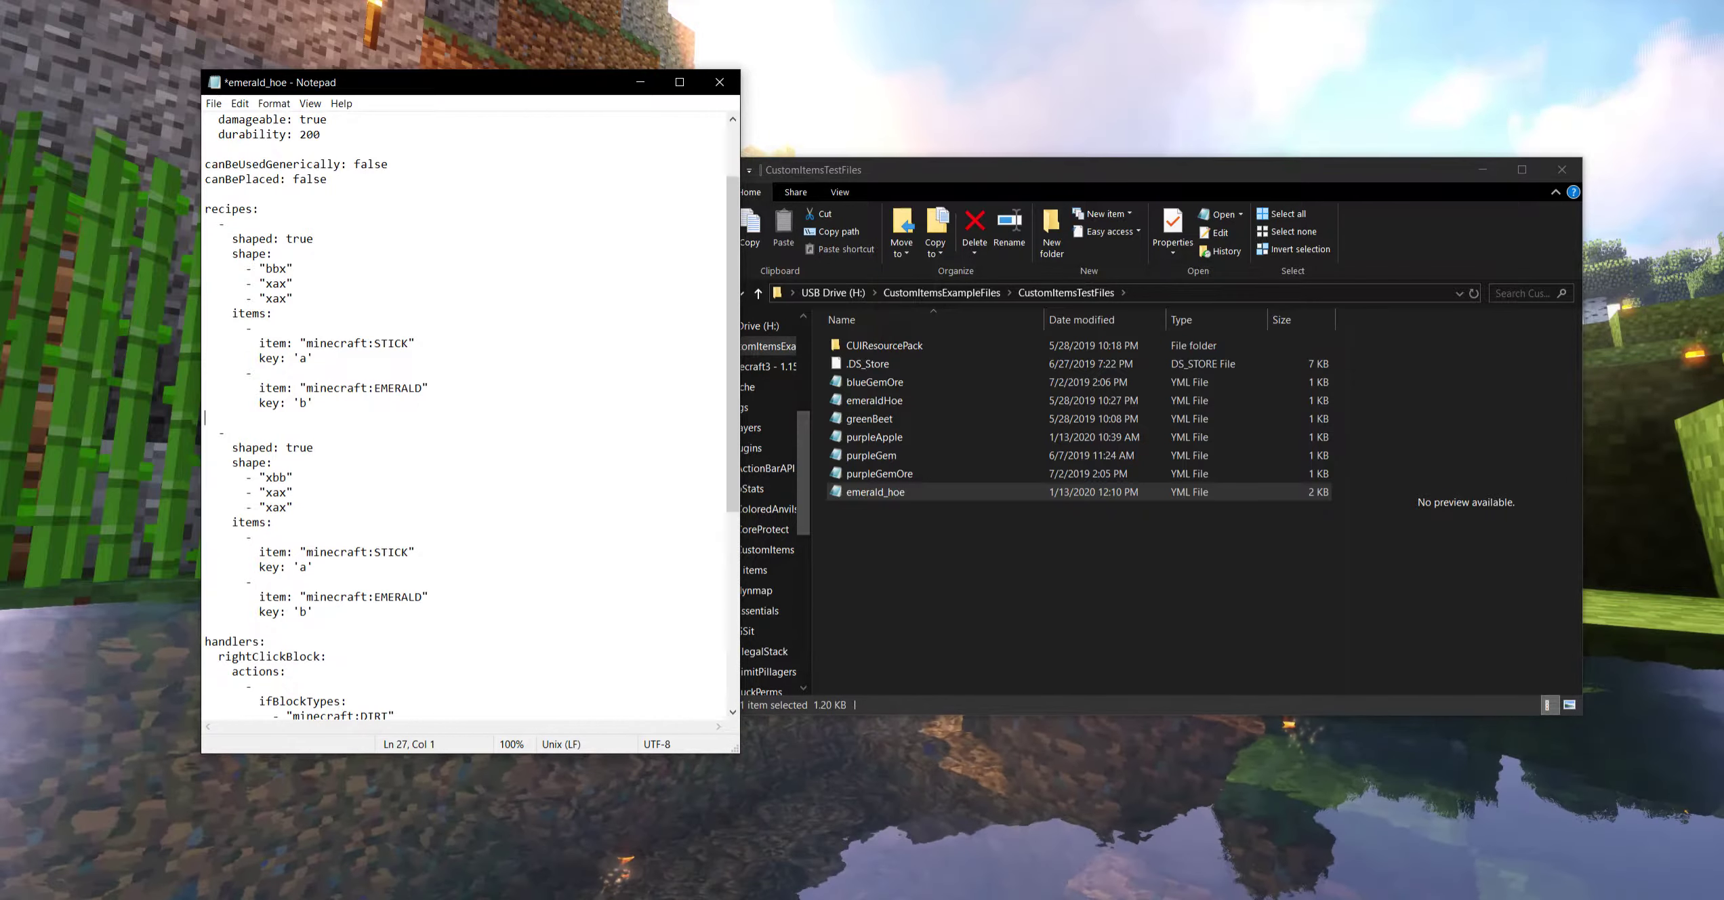
{"action": "type", "text": "amount:"}
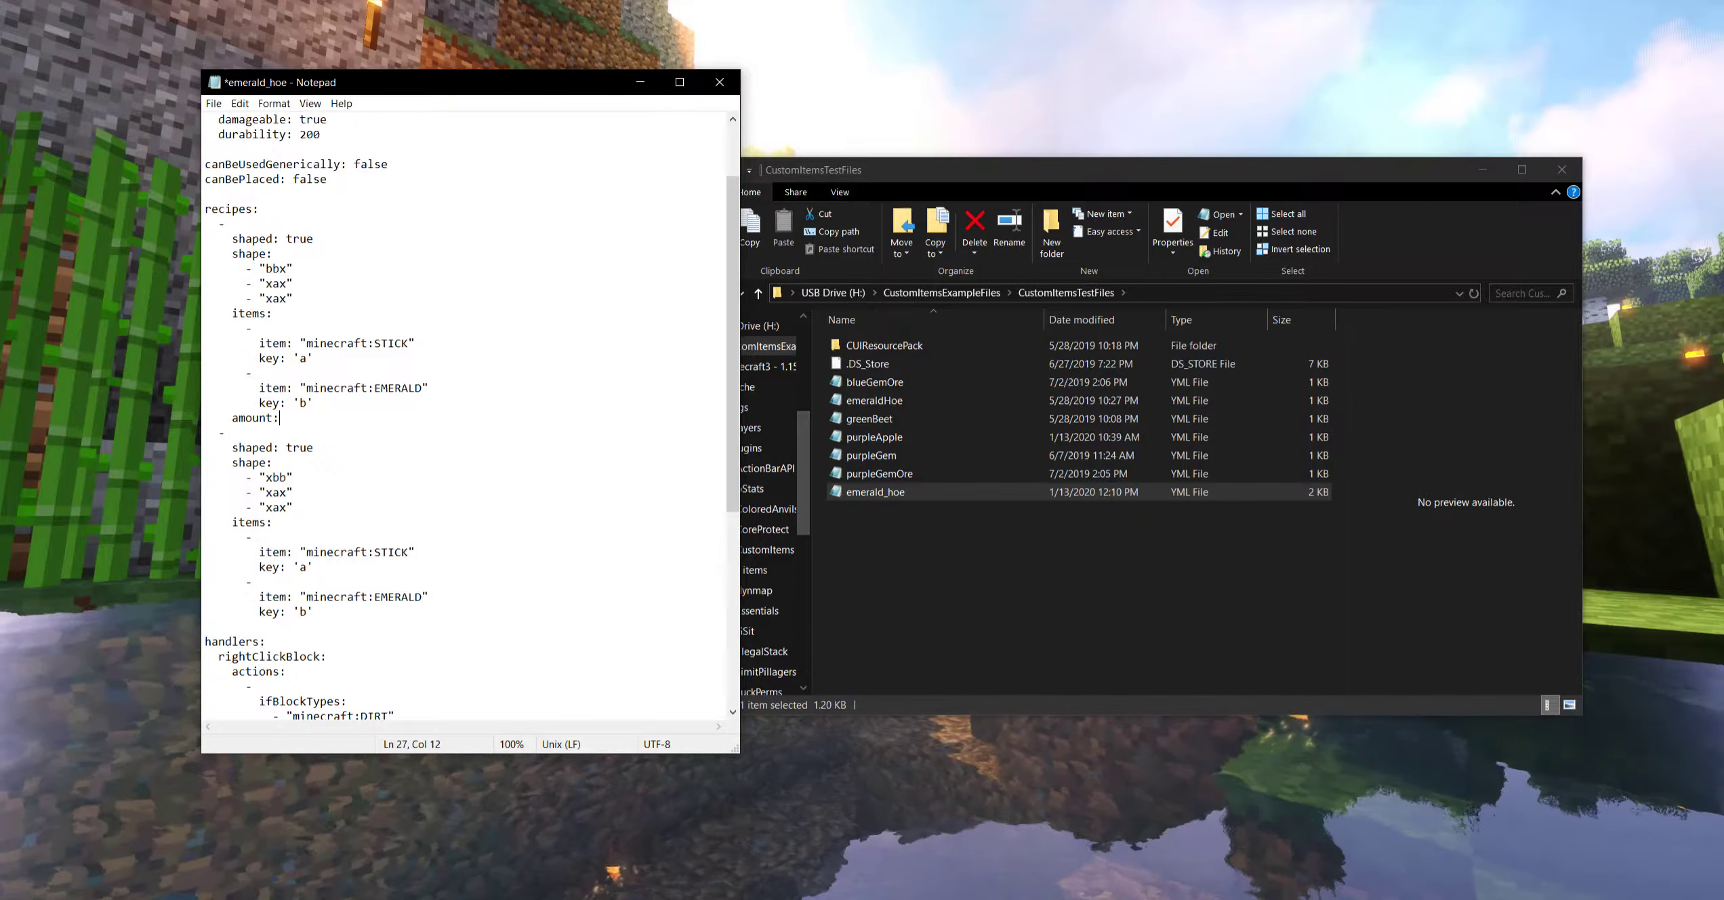
Rename the first recipe's amount key to resultAmount and give it the value 1
{"action": "mouse_move", "coordinate": [508, 898]}
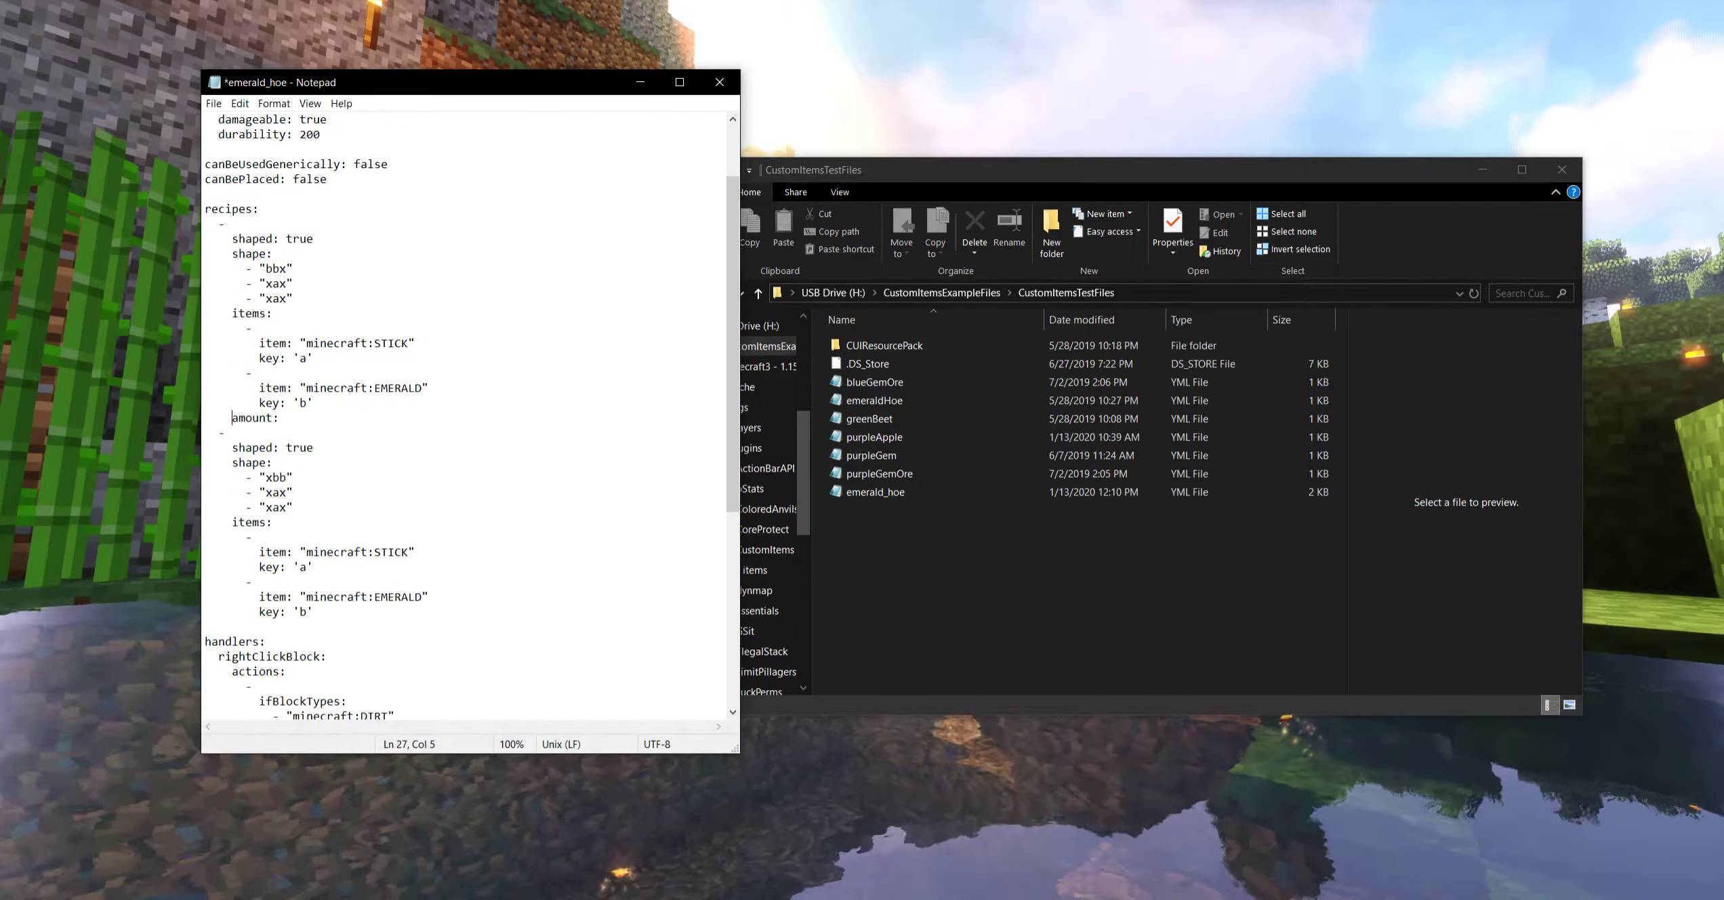
{"action": "type", "text": "Result:"}
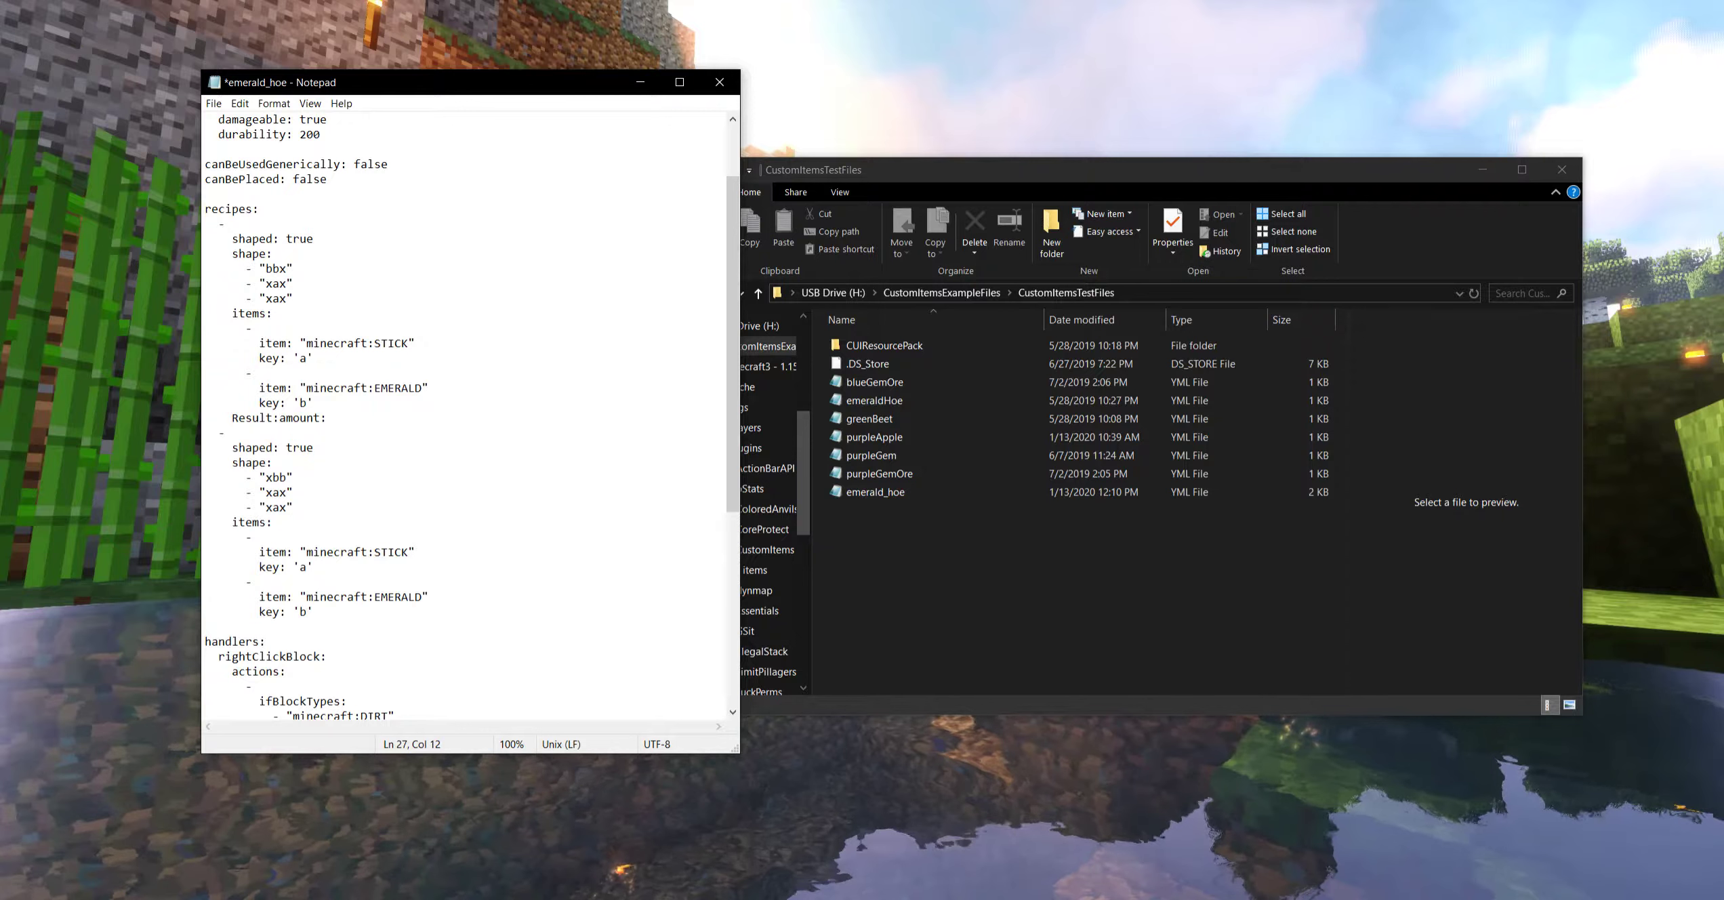
{"action": "key", "text": "BackSpace"}
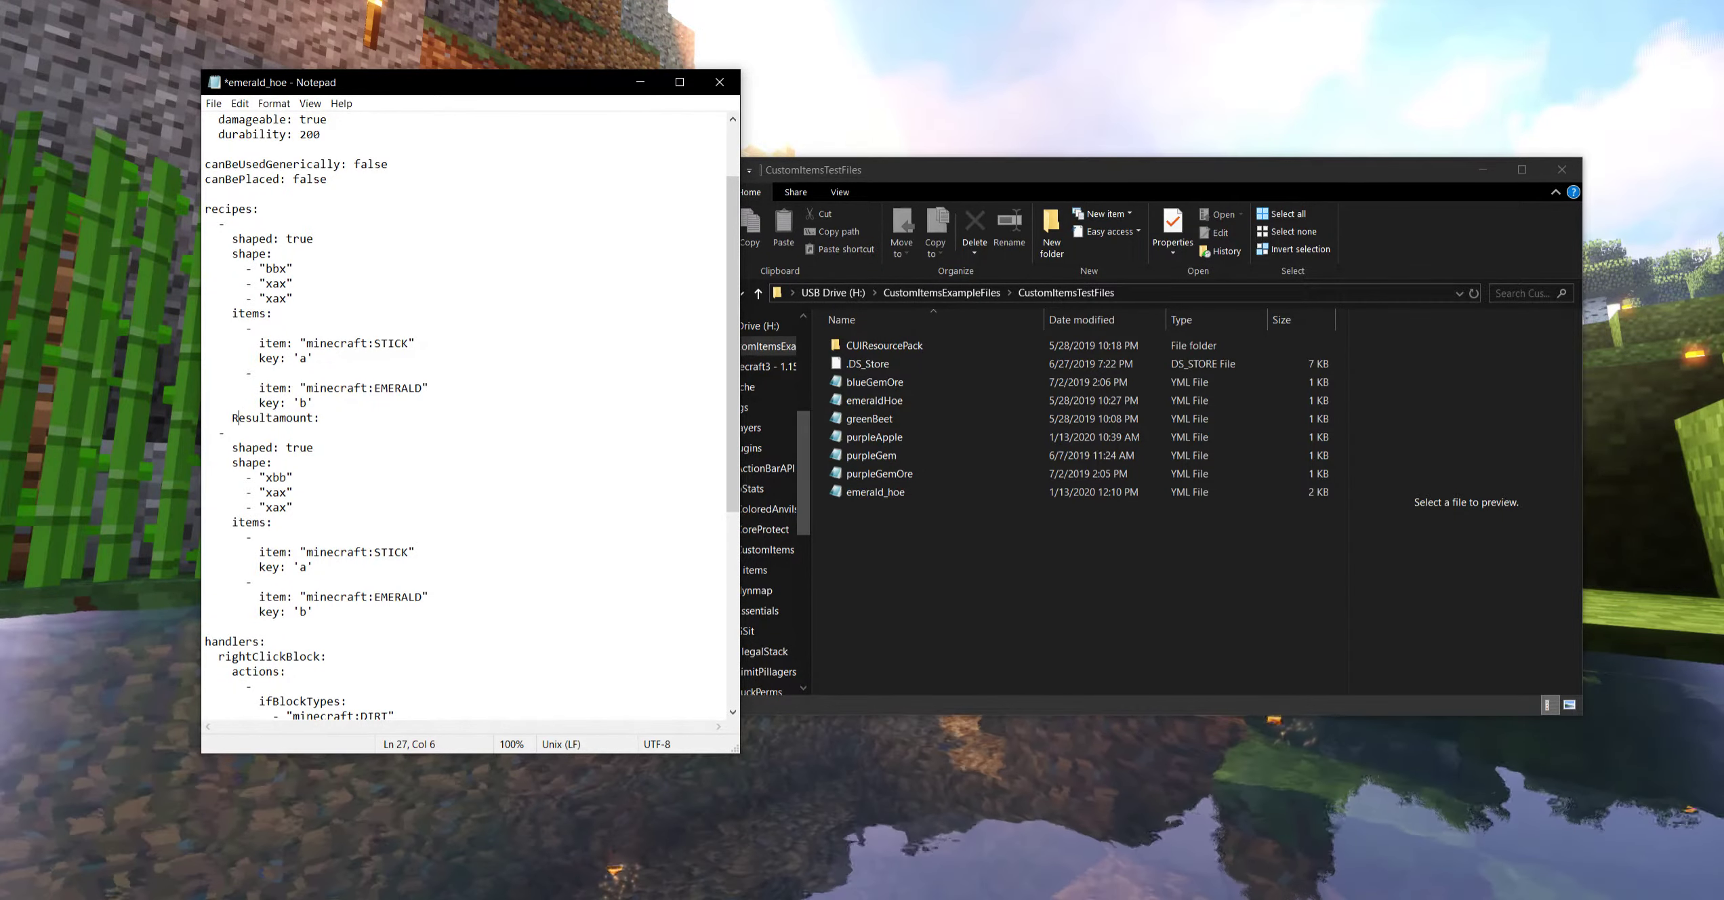
{"action": "key", "text": "Right"}
{"action": "key", "text": "Right"}
{"action": "key", "text": "Right"}
{"action": "key", "text": "Right"}
{"action": "key", "text": "Right"}
{"action": "key", "text": "Right"}
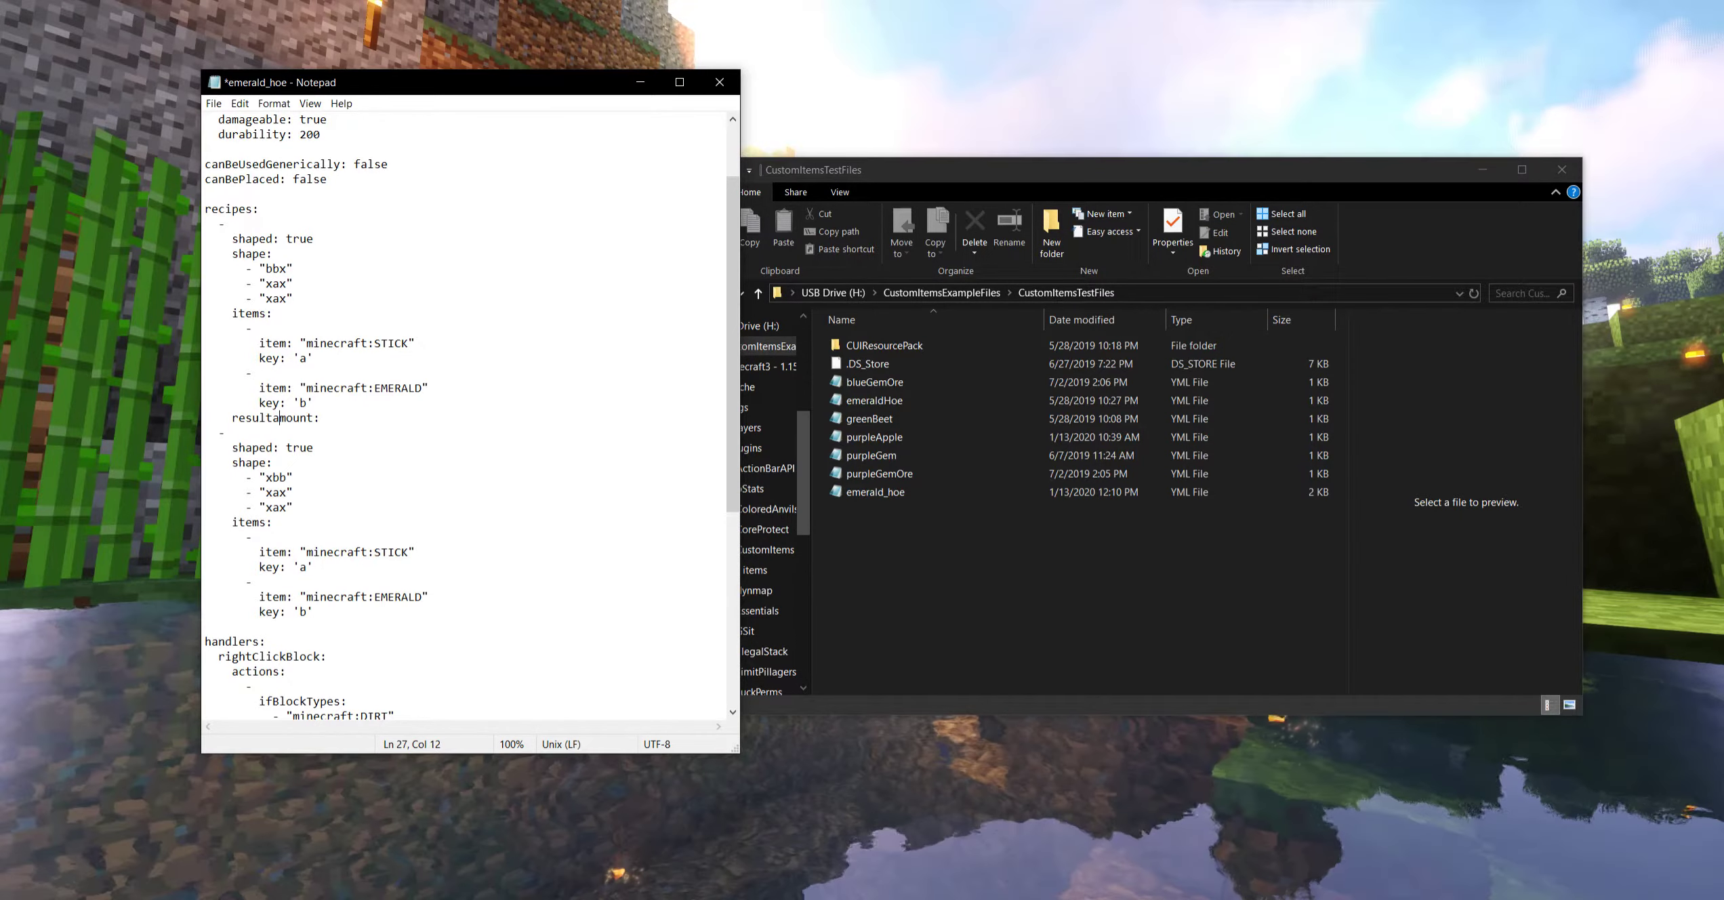
{"action": "key", "text": "Left"}
{"action": "key", "text": "Left"}
{"action": "key", "text": "Left"}
{"action": "type", "text": "A"}
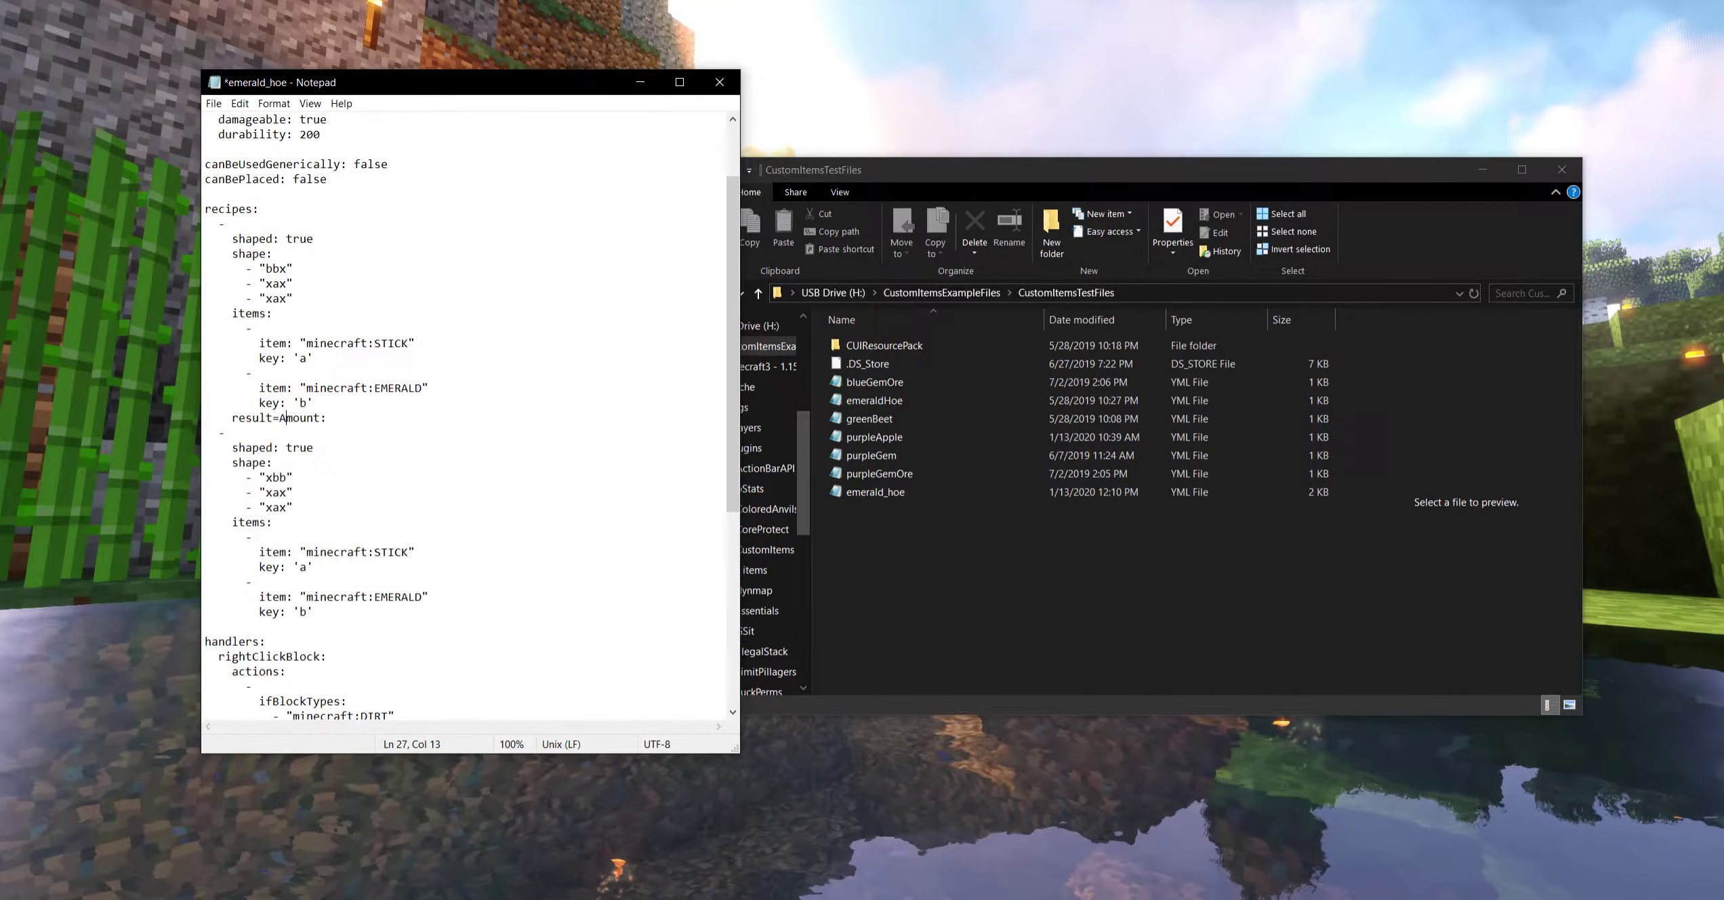
{"action": "key", "text": "BackSpace"}
{"action": "key", "text": "BackSpace"}
{"action": "type", "text": "A"}
{"action": "key", "text": "End"}
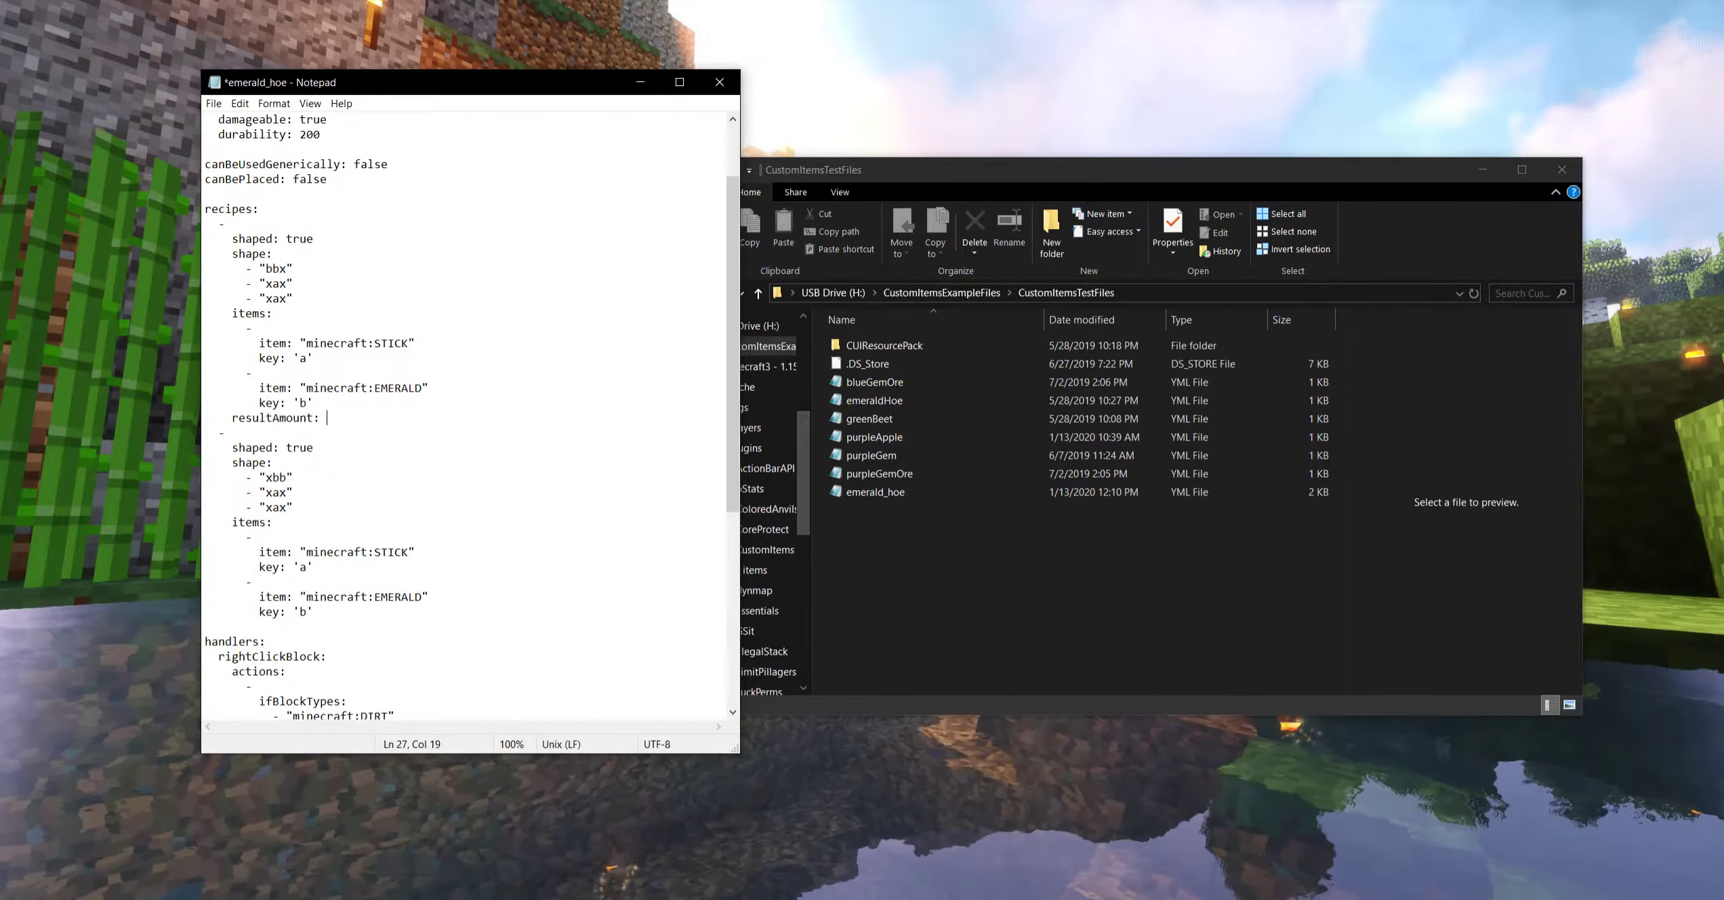
{"action": "type", "text": "1"}
Copy the resultAmount: 1 line to the end of the second recipe and save the file
{"action": "key", "text": "shift+Home"}
{"action": "key", "text": "ctrl+c"}
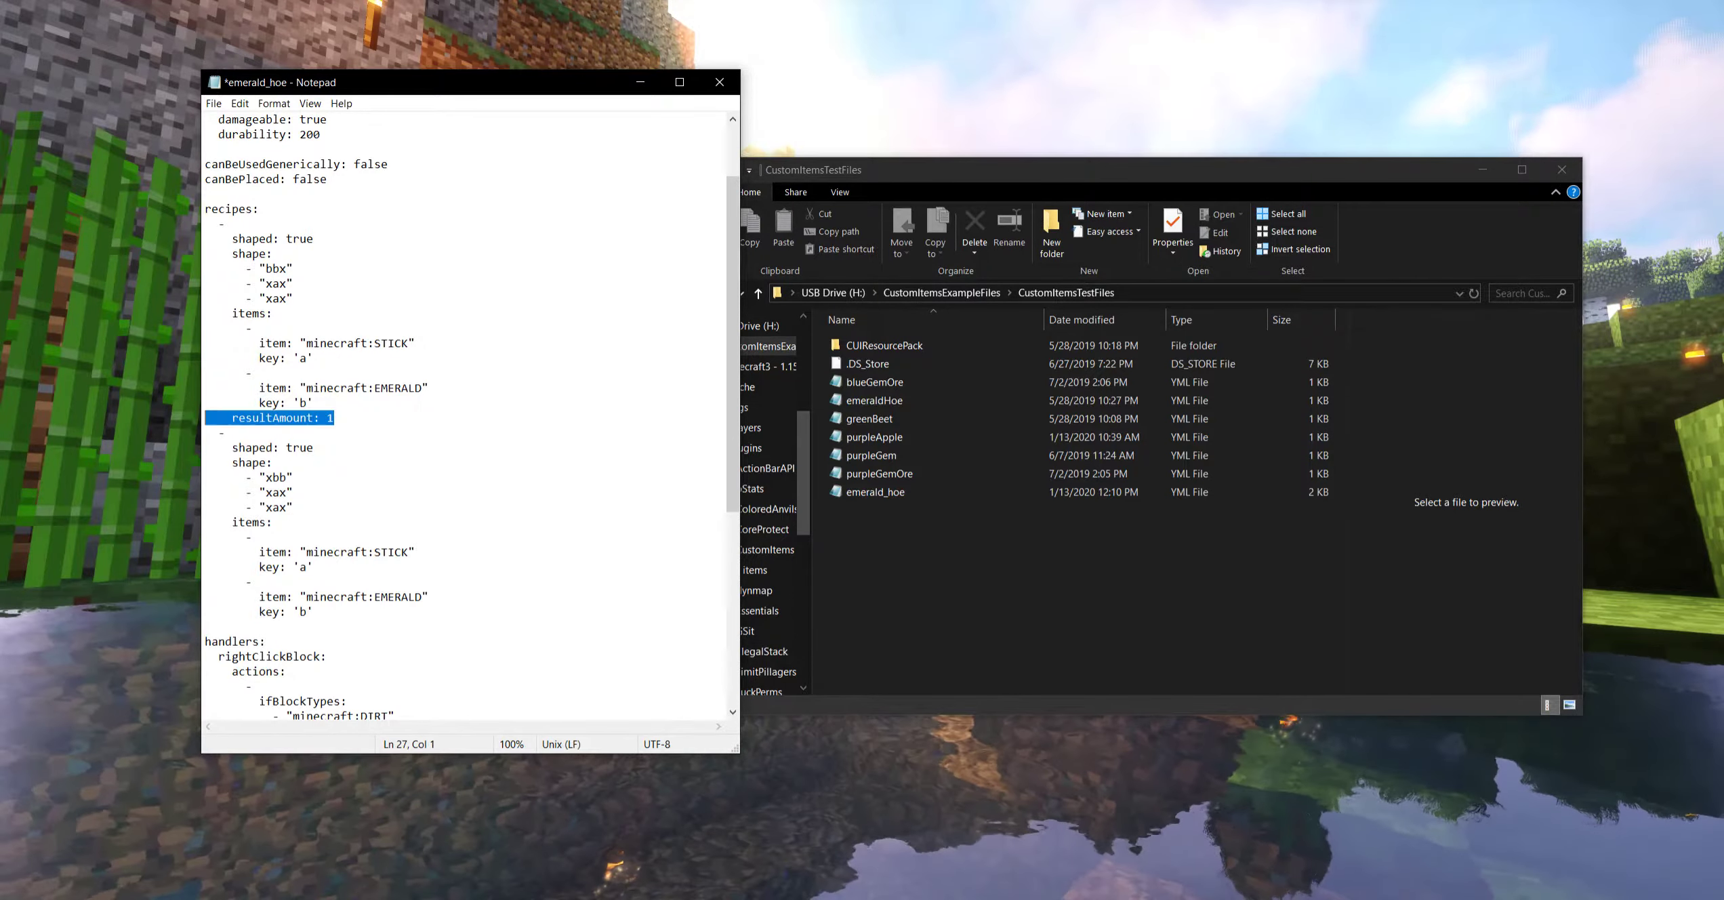
{"action": "left_click", "coordinate": [313, 611]}
{"action": "key", "text": "Return"}
{"action": "key", "text": "ctrl+v"}
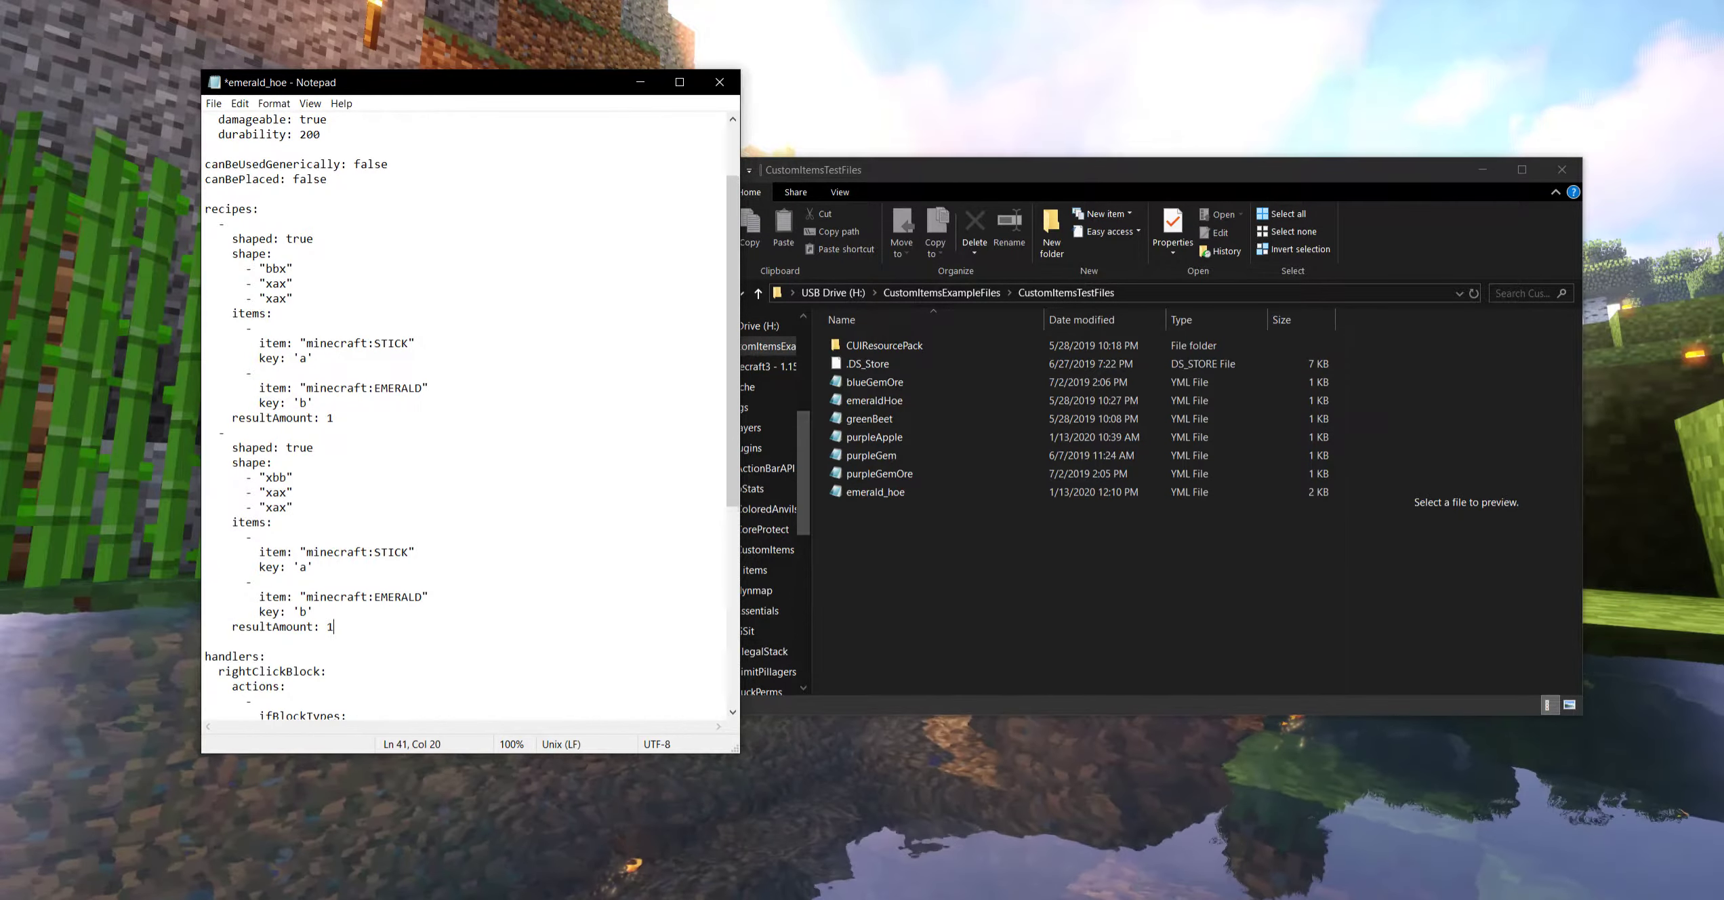
{"action": "key", "text": "ctrl+s"}
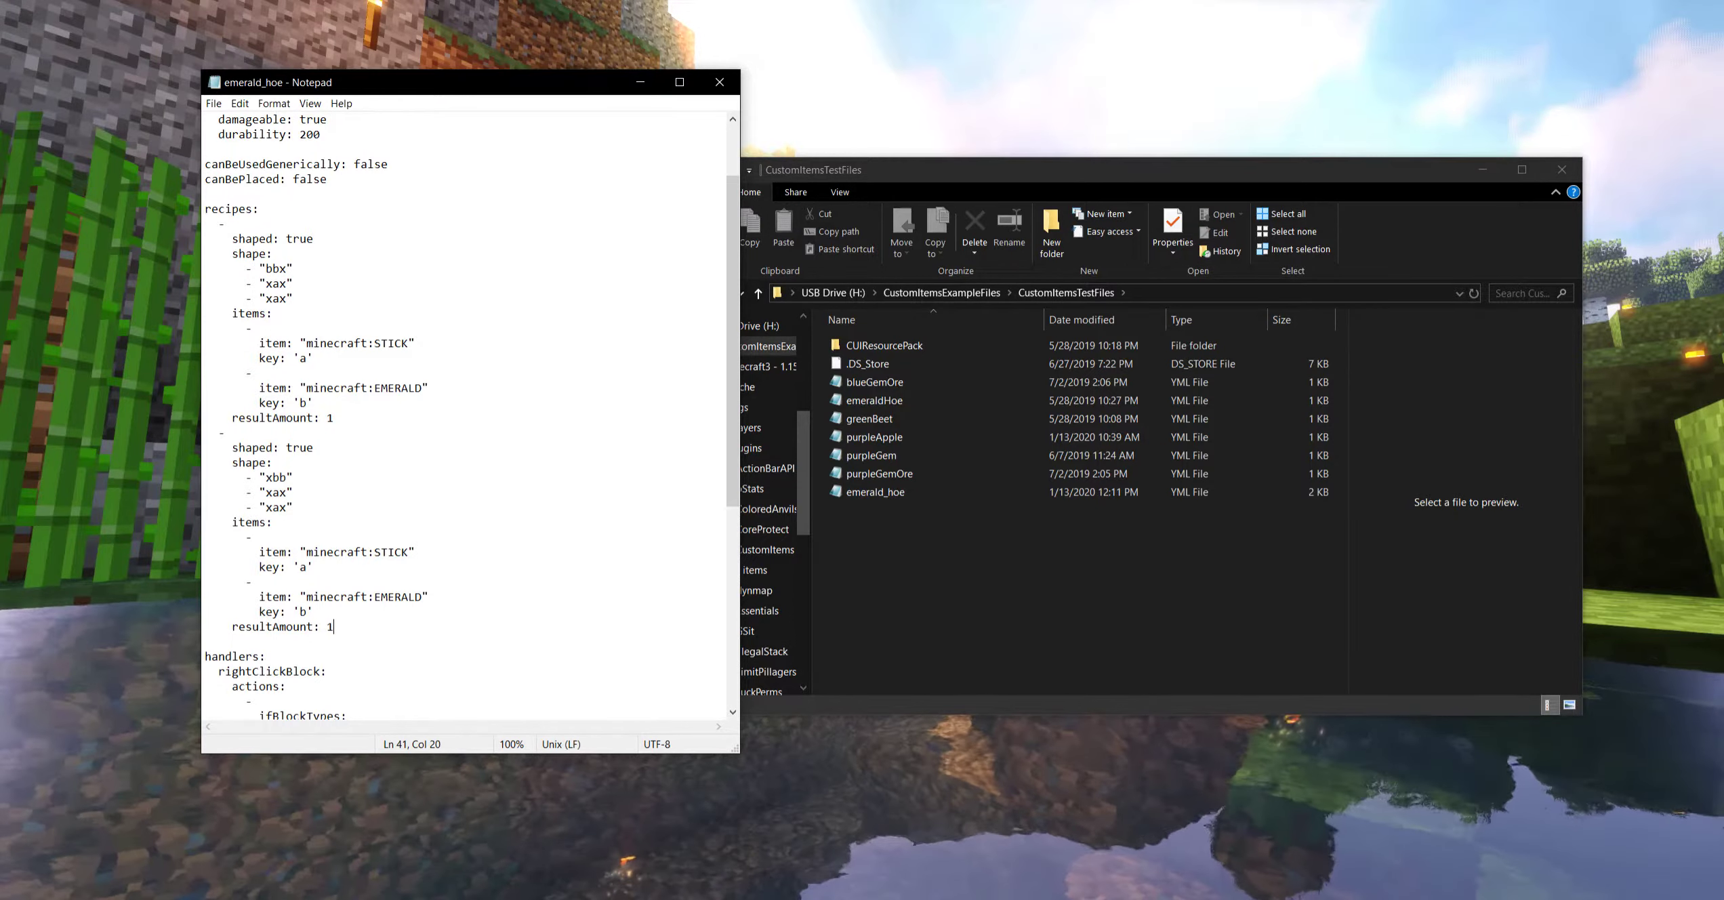
Examine the rightClickBlock handler, including its ifBlockTypes list and the runActions action
{"action": "scroll", "coordinate": [464, 414], "scroll_direction": "up", "scroll_amount": 2}
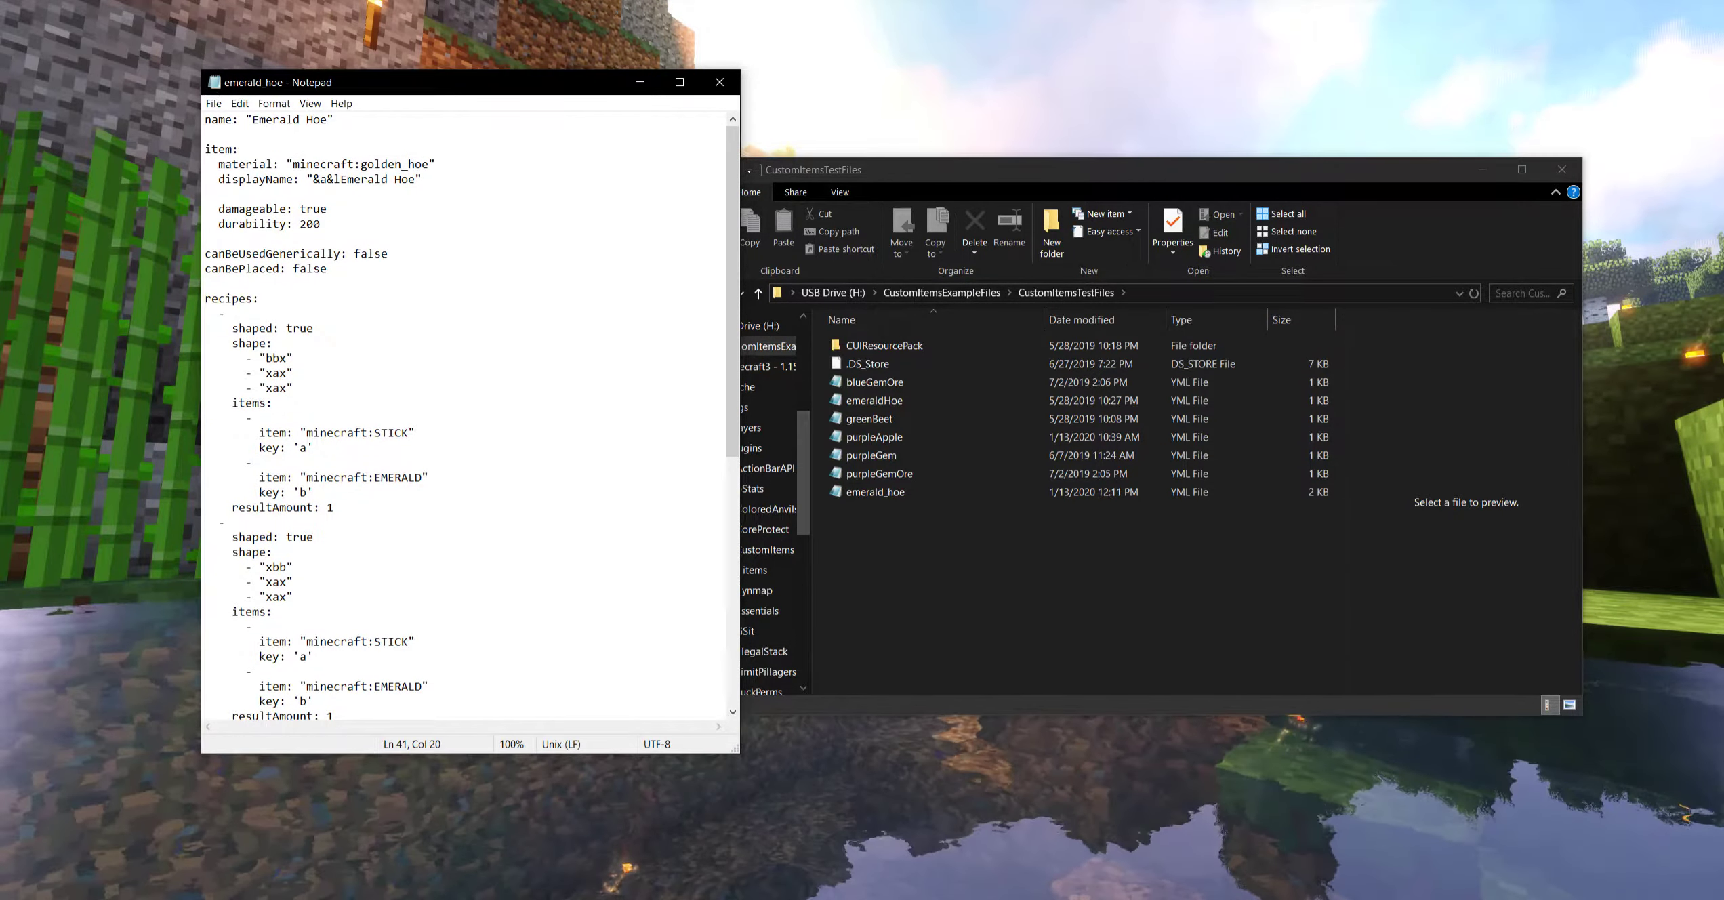
{"action": "scroll", "coordinate": [464, 413], "scroll_direction": "down", "scroll_amount": 4}
{"action": "scroll", "coordinate": [464, 413], "scroll_direction": "up", "scroll_amount": 1}
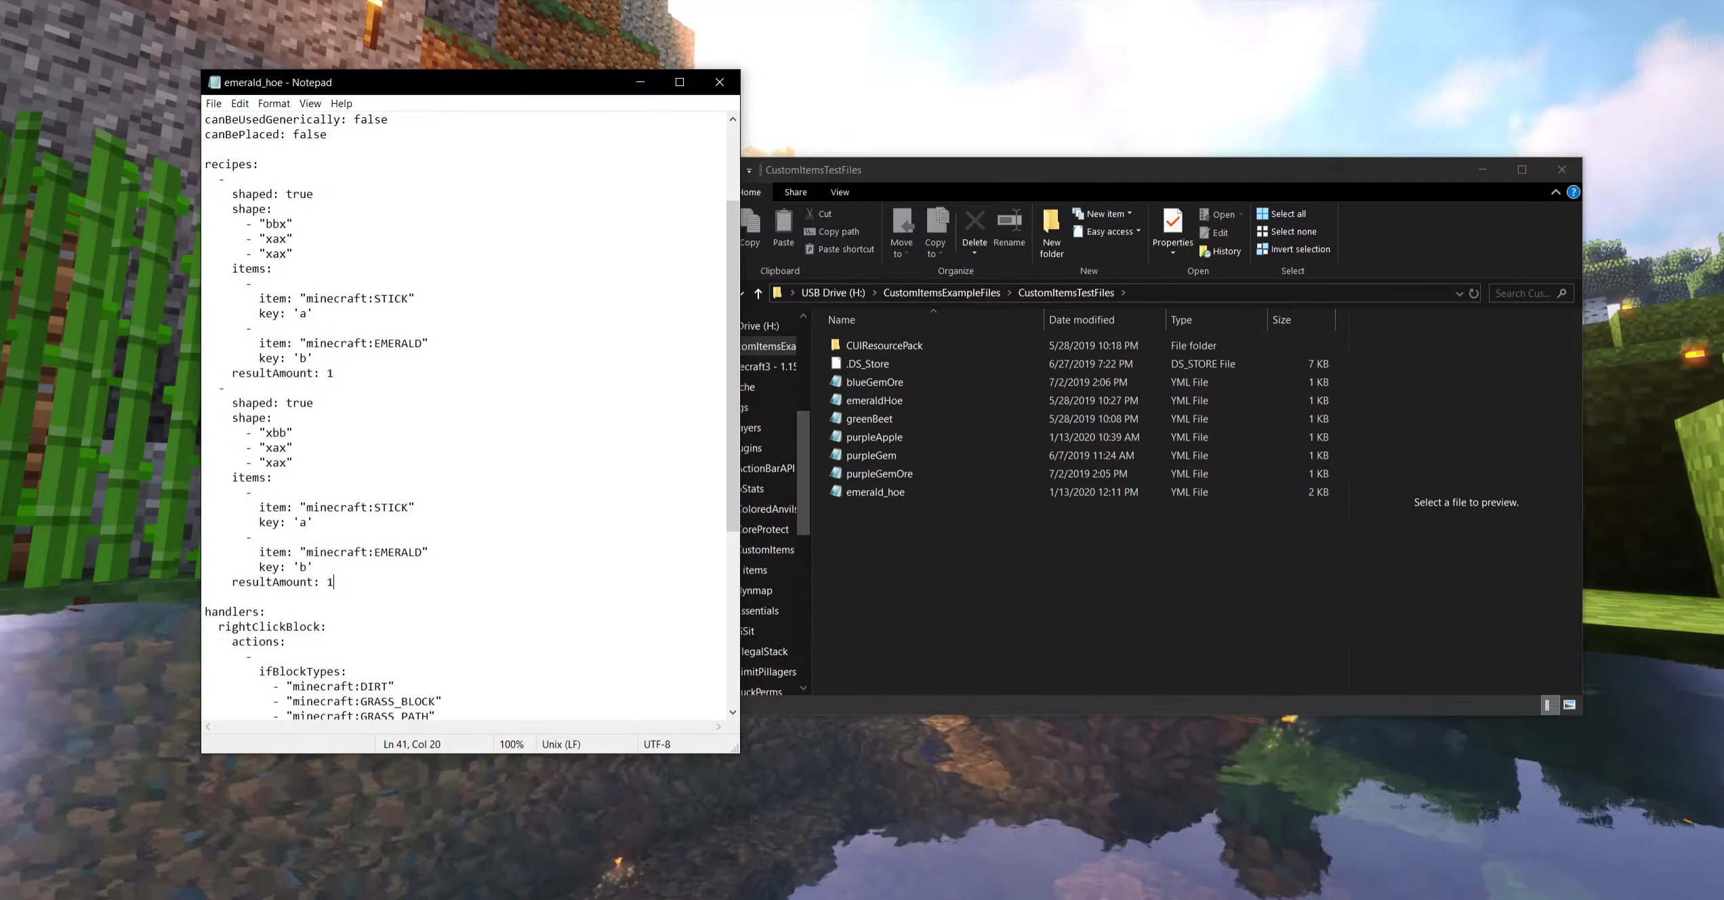
{"action": "scroll", "coordinate": [464, 414], "scroll_direction": "down", "scroll_amount": 5}
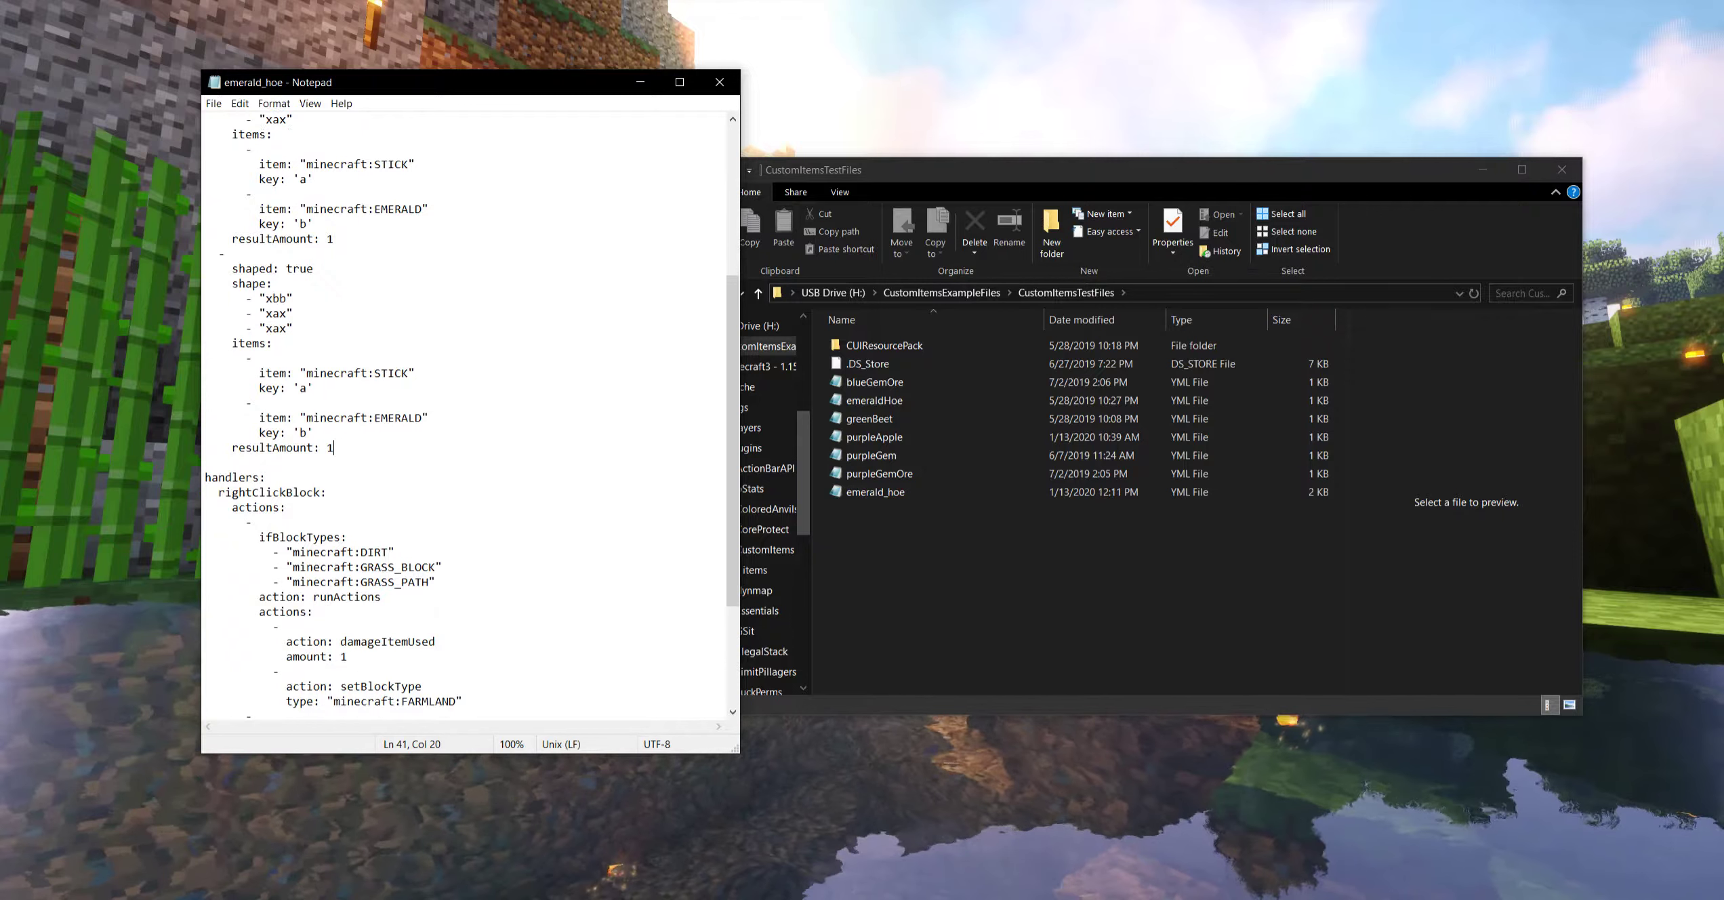
{"action": "scroll", "coordinate": [465, 414], "scroll_direction": "down", "scroll_amount": 2}
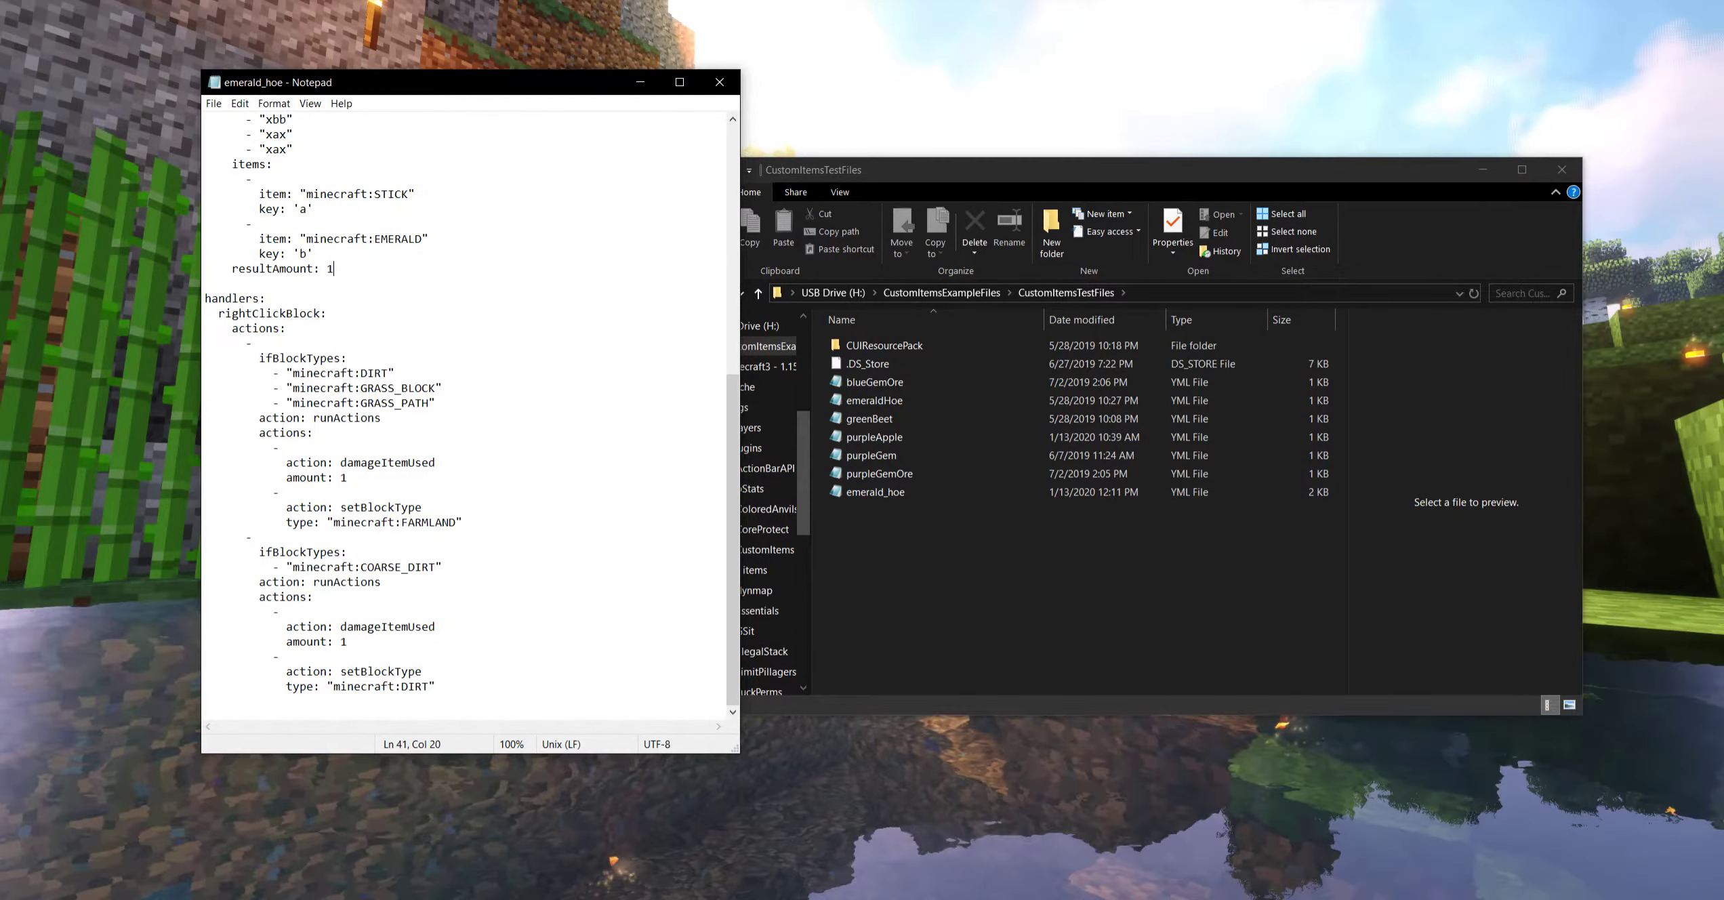
{"action": "left_click_drag", "start_coordinate": [321, 313], "coordinate": [381, 418]}
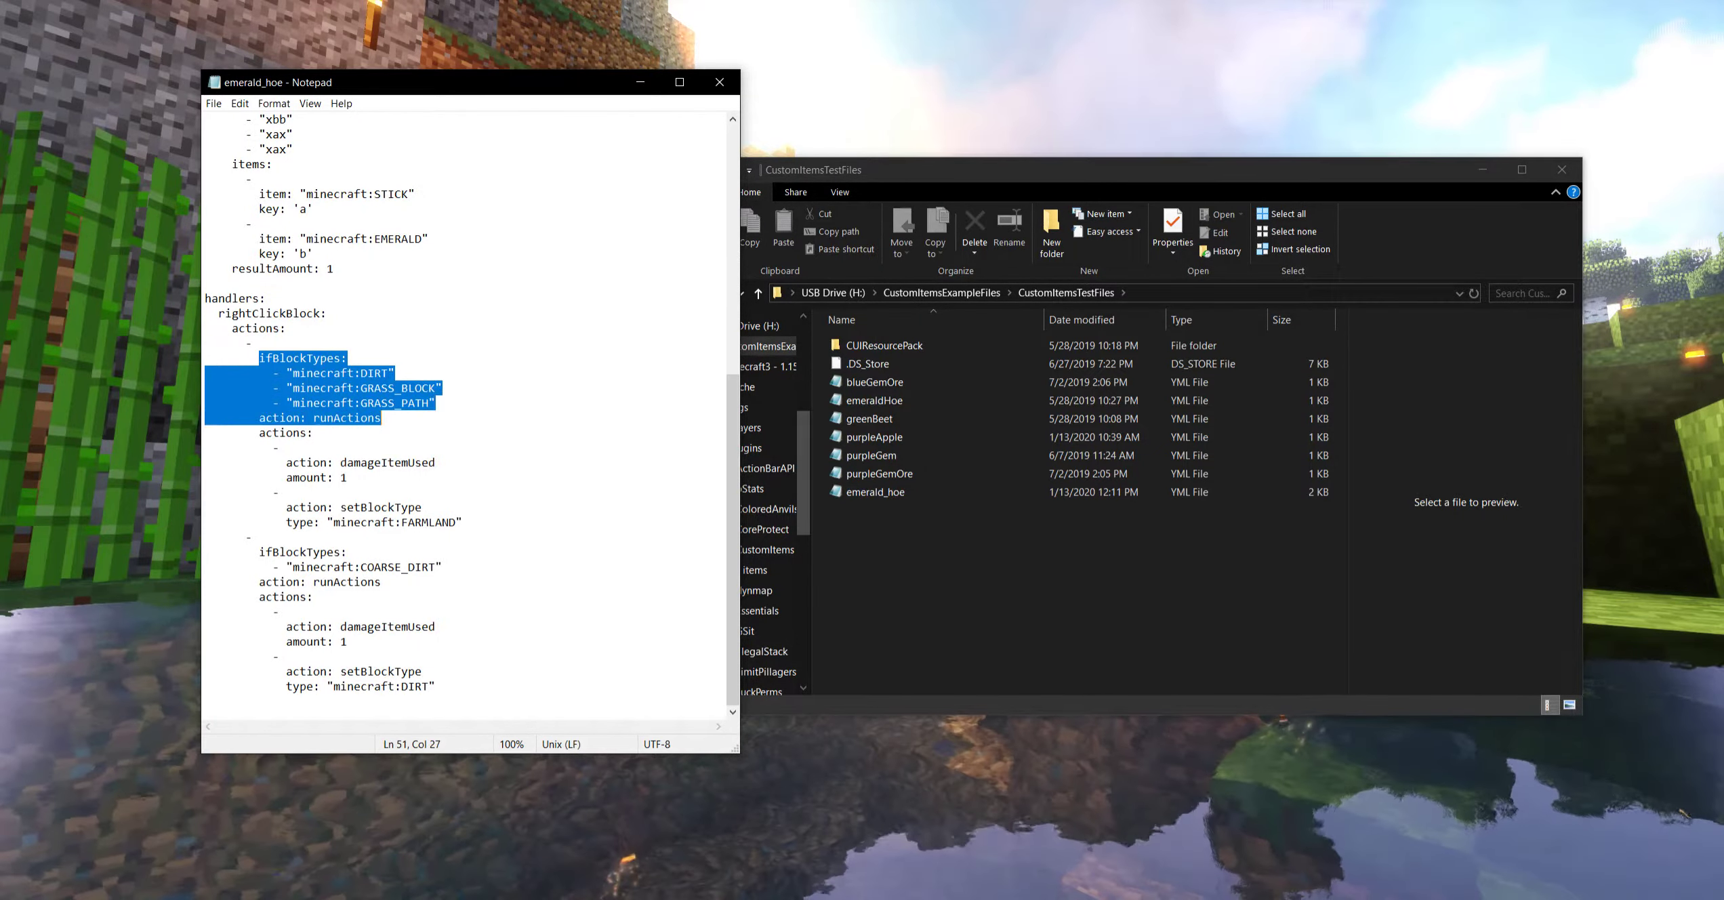
{"action": "left_click", "coordinate": [381, 417]}
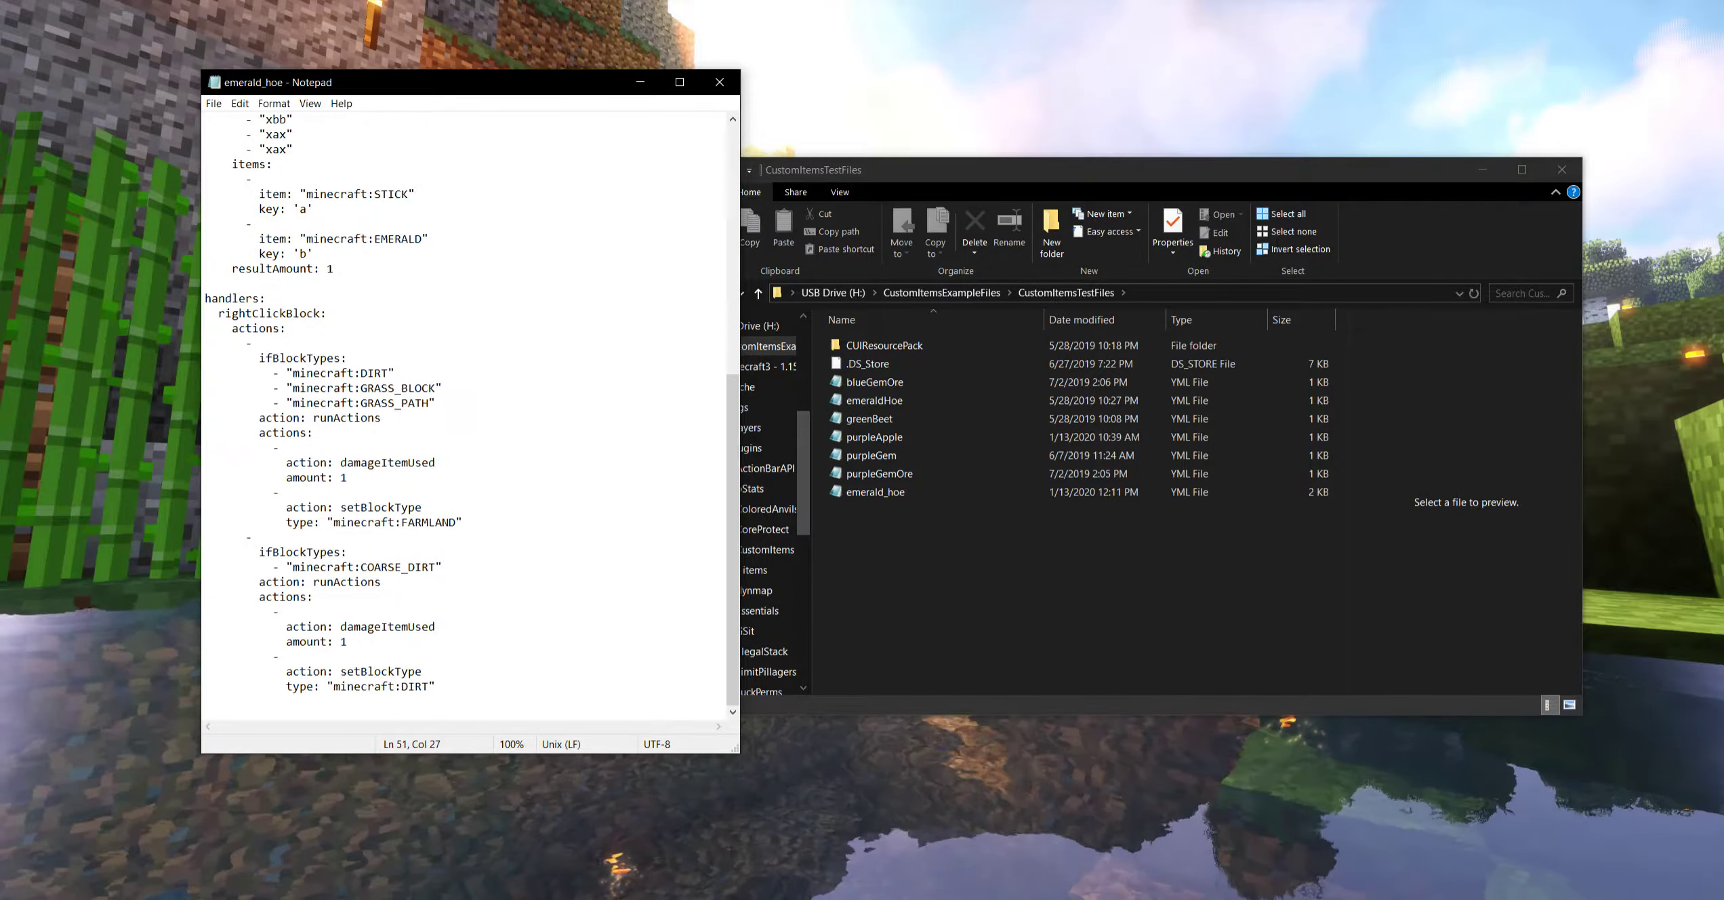
{"action": "key", "text": "ctrl+shift+Left"}
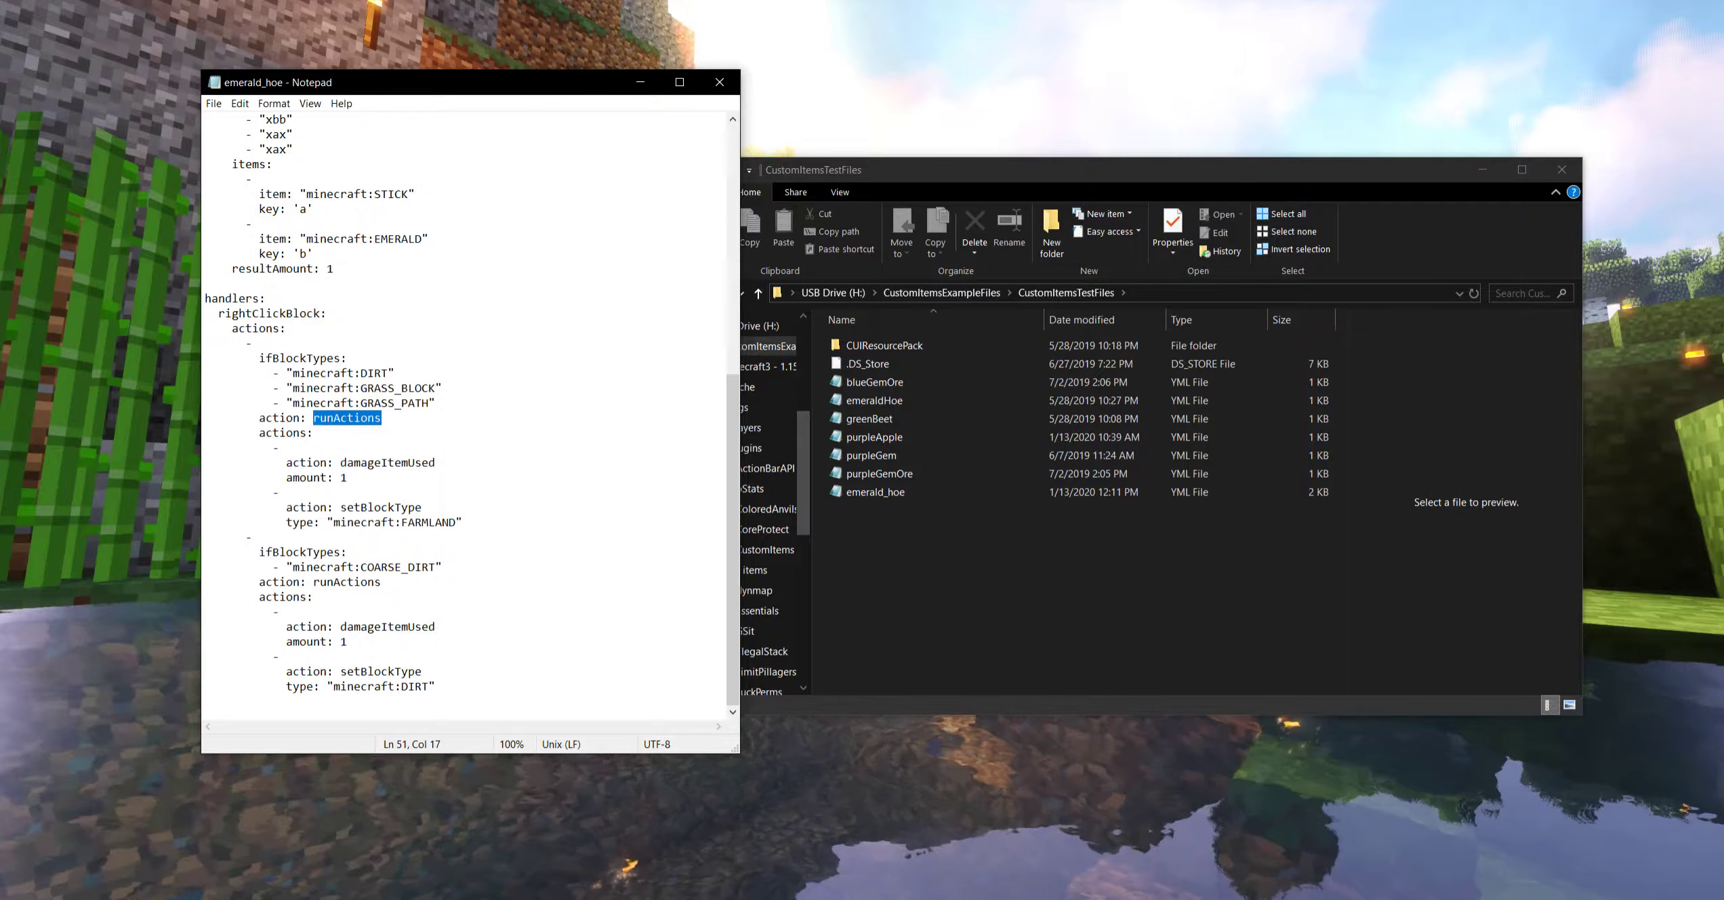
{"action": "left_click_drag", "start_coordinate": [279, 328], "coordinate": [347, 357]}
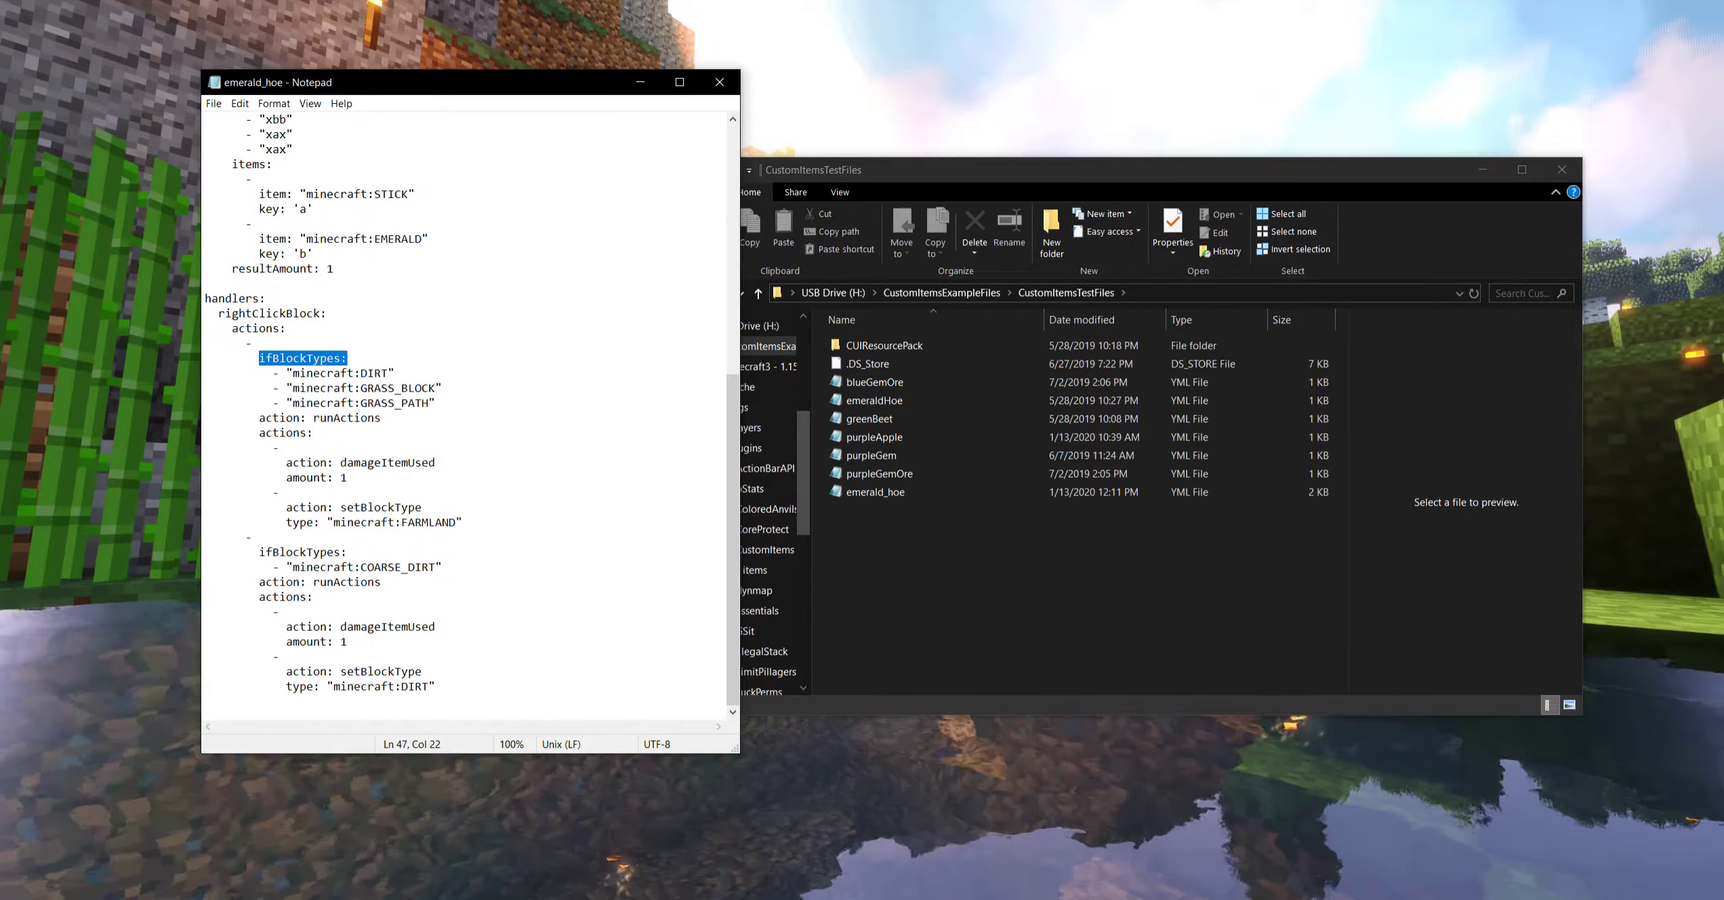
{"action": "left_click_drag", "start_coordinate": [258, 418], "coordinate": [381, 418]}
{"action": "left_click", "coordinate": [313, 418]}
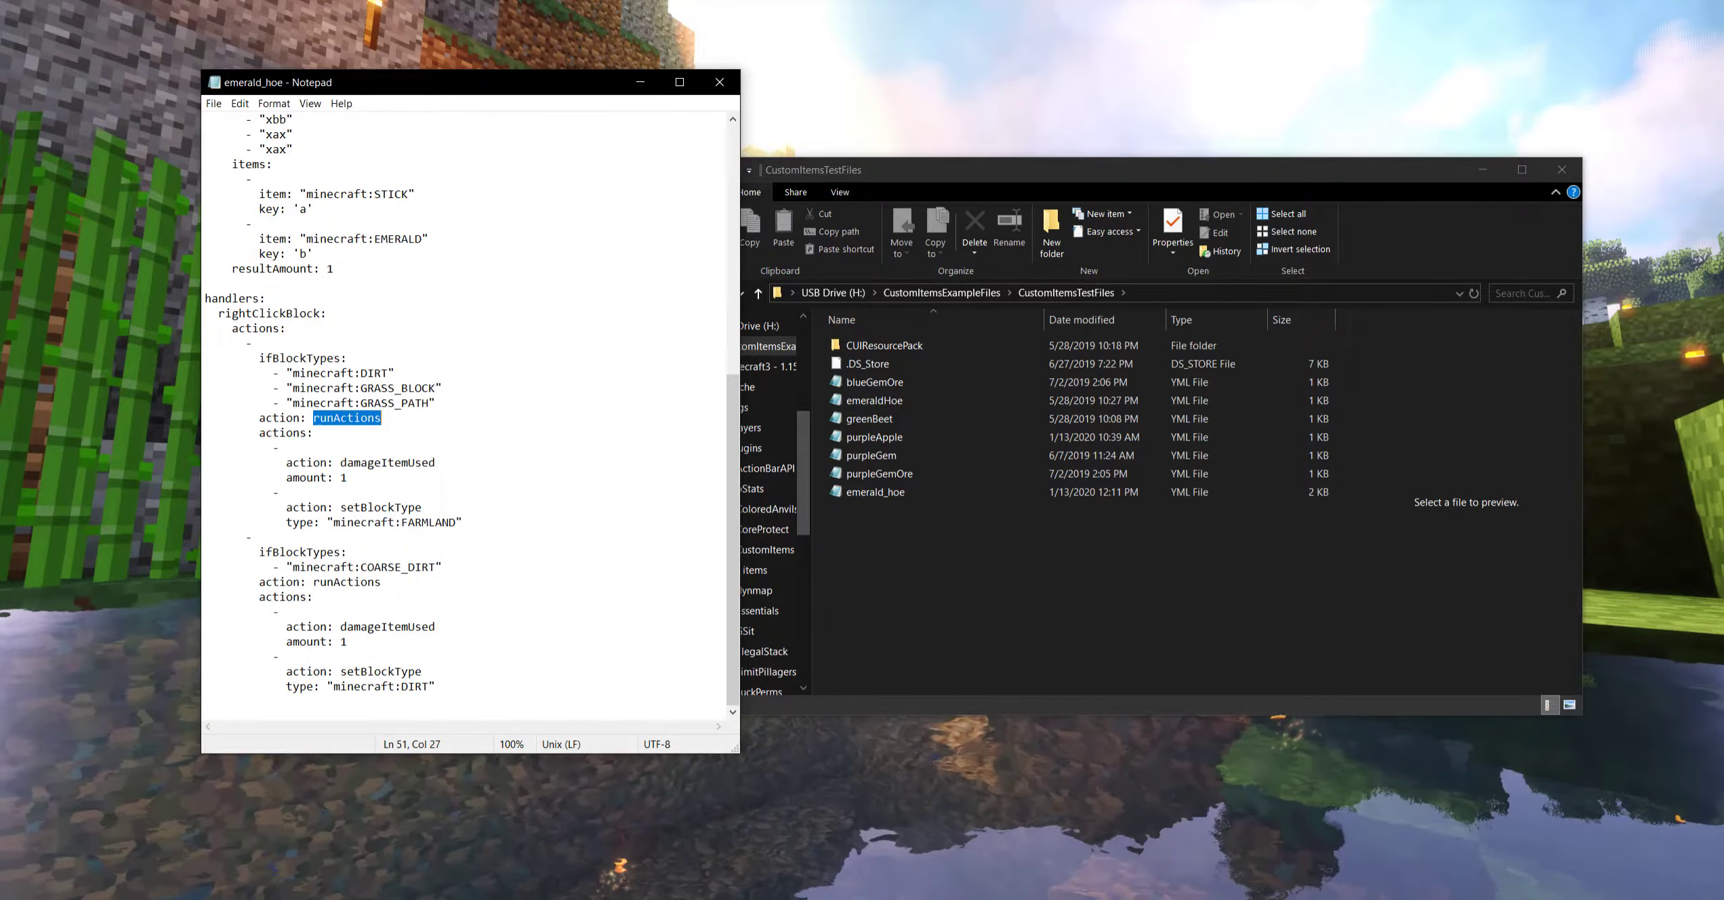
{"action": "left_click", "coordinate": [360, 417]}
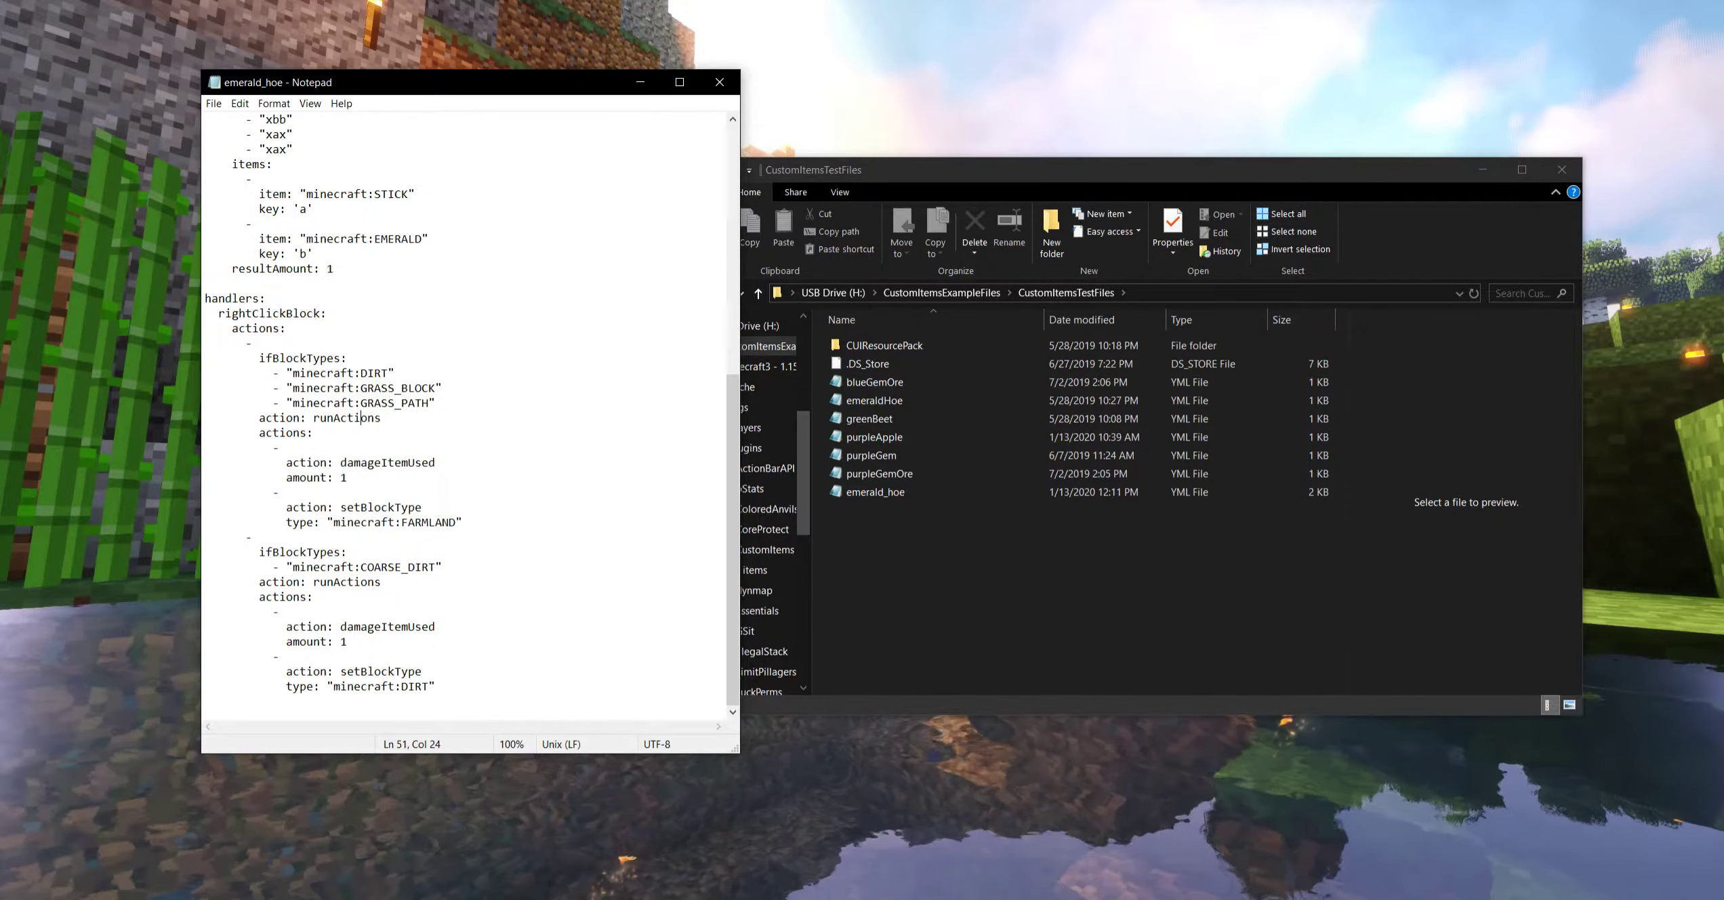
Examine the nested actions list that belongs to runActions, including the damageItemUsed action and its amount
{"action": "left_click_drag", "start_coordinate": [307, 433], "coordinate": [259, 432]}
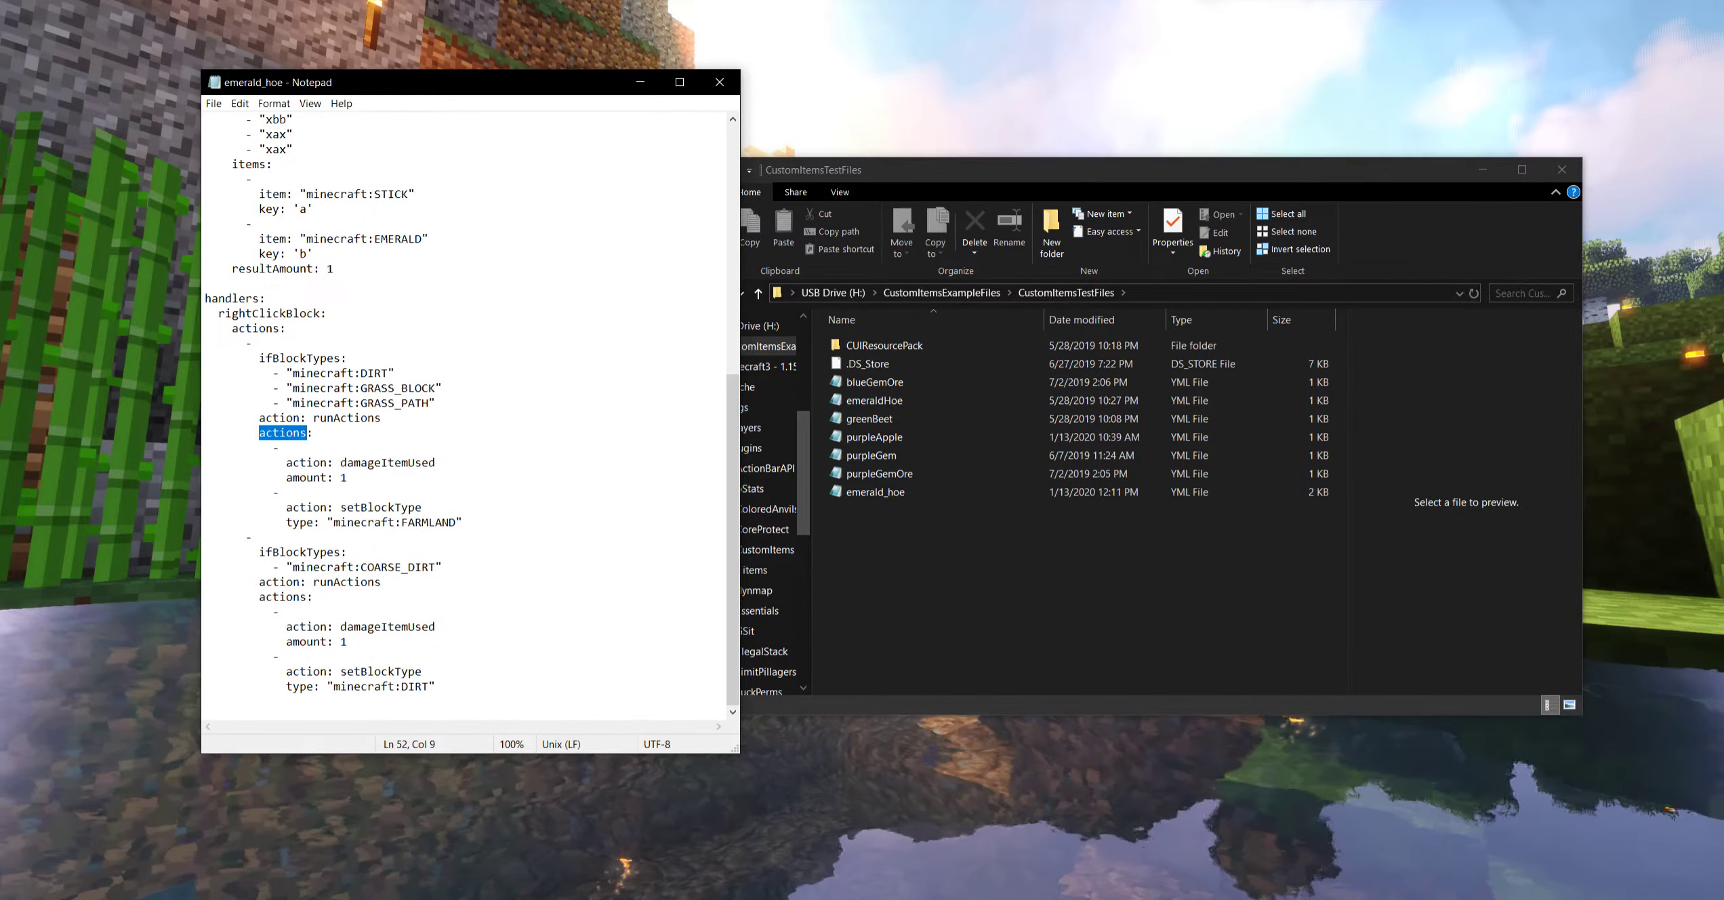
{"action": "key", "text": "Down"}
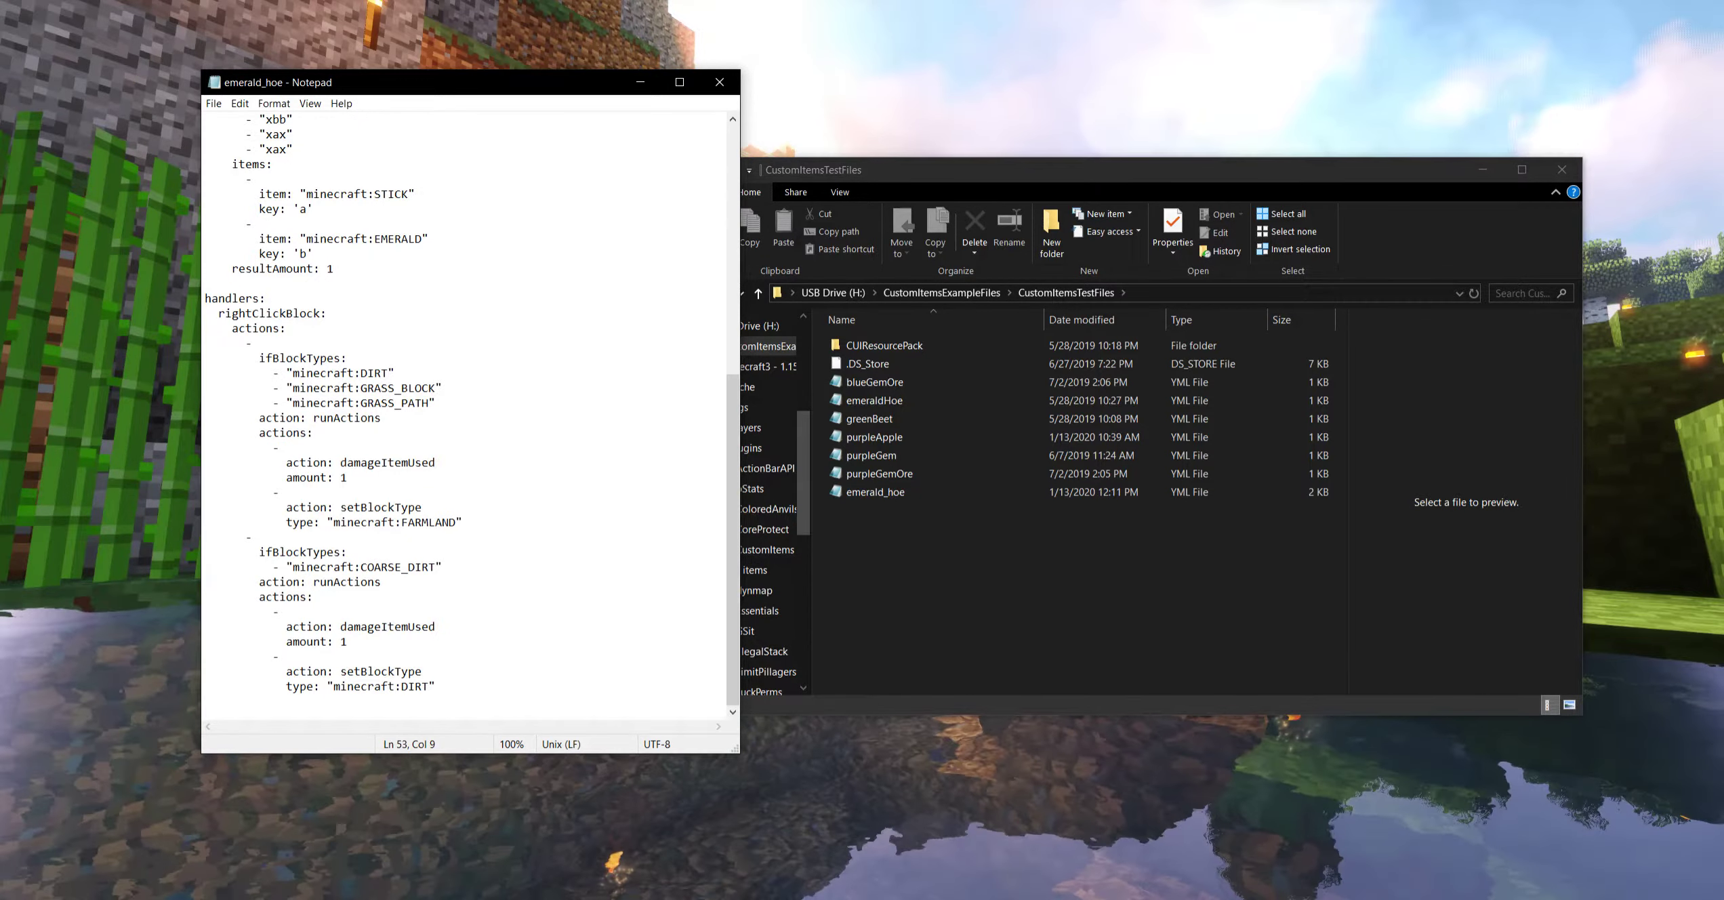
{"action": "key", "text": "Right"}
{"action": "key", "text": "Down"}
{"action": "key", "text": "Right"}
{"action": "key", "text": "Right"}
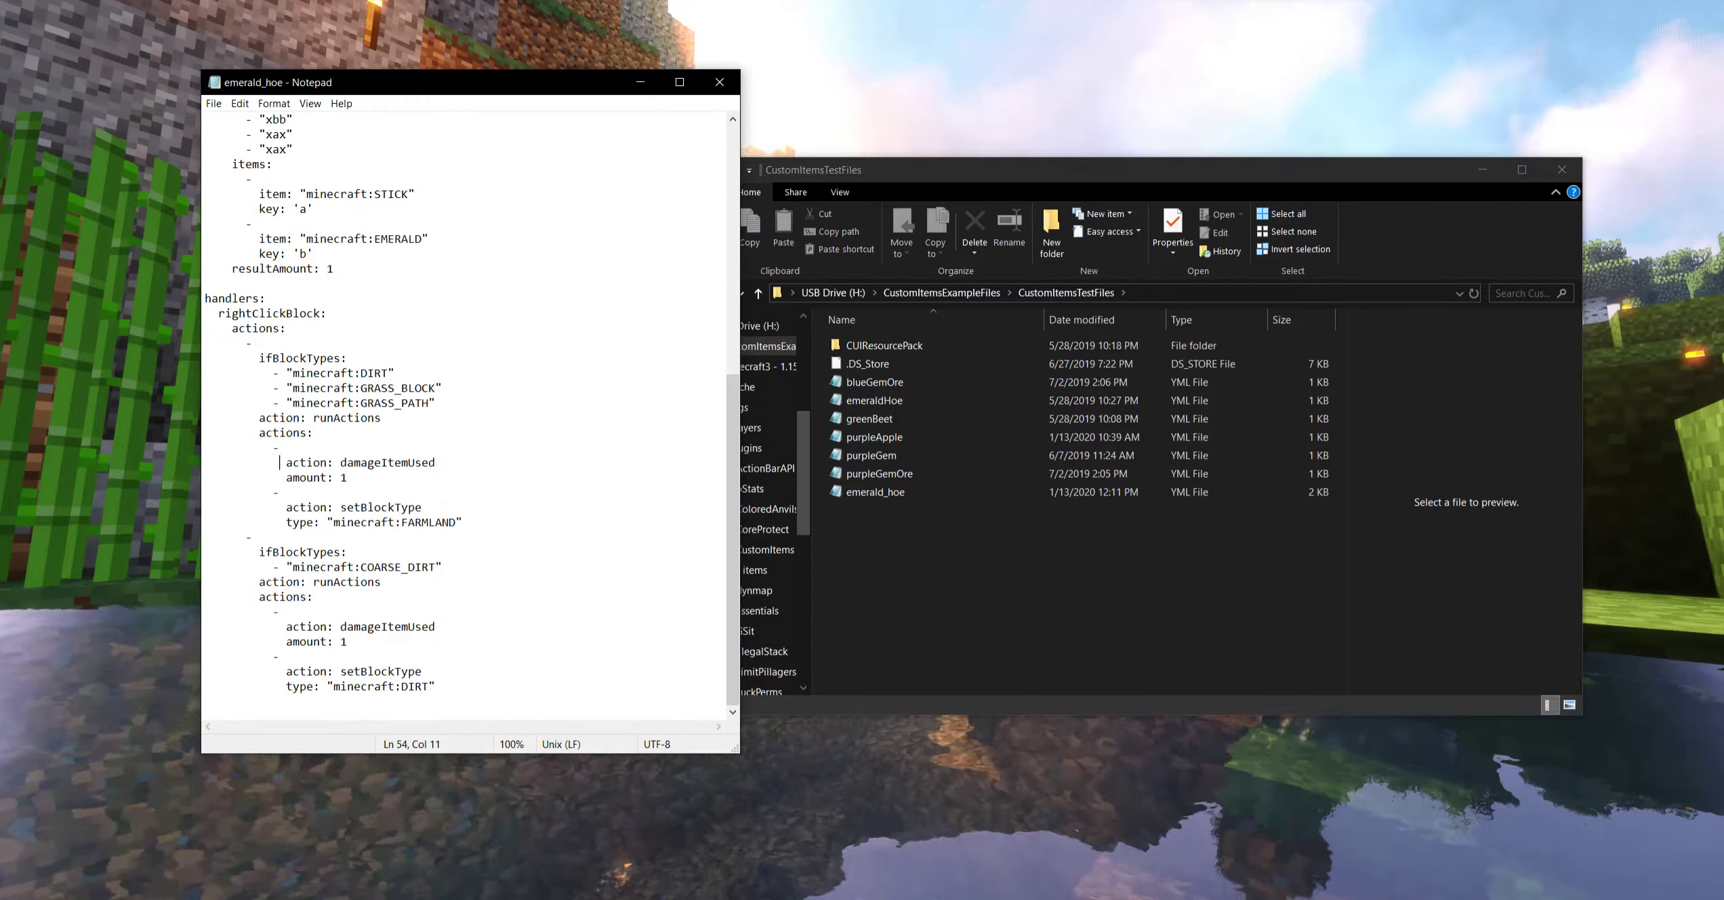
{"action": "key", "text": "Down"}
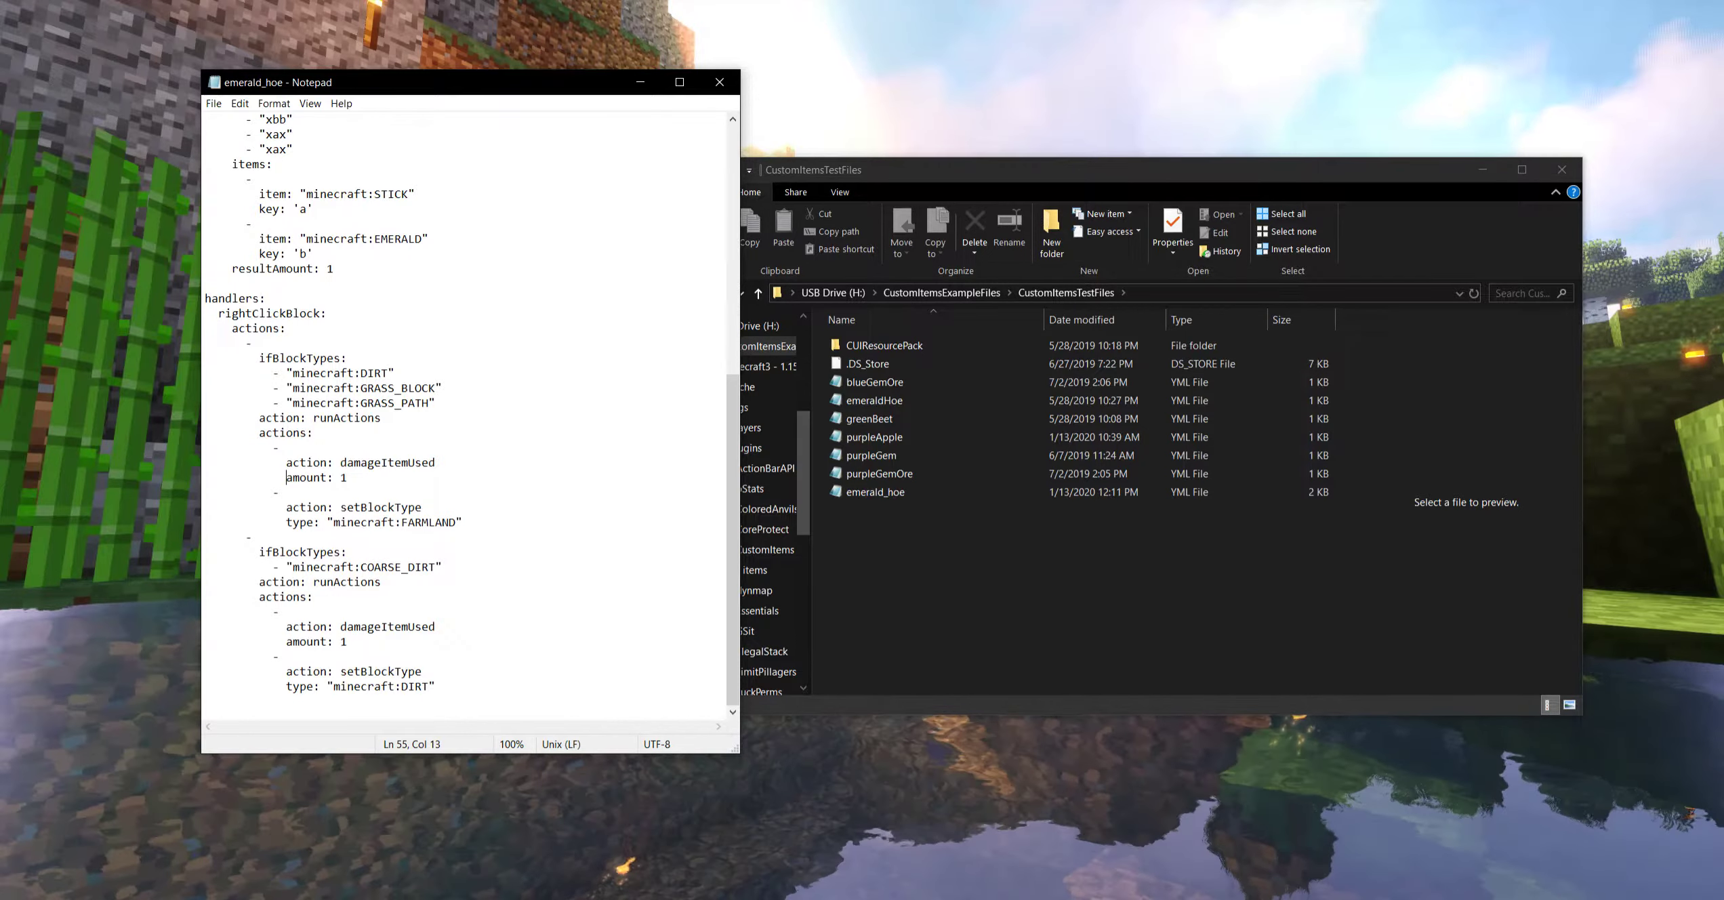
{"action": "key", "text": "Up"}
{"action": "key", "text": "Up"}
{"action": "key", "text": "Up"}
{"action": "key", "text": "Up"}
{"action": "key", "text": "End"}
{"action": "key", "text": "shift+Left"}
{"action": "key", "text": "shift+Left"}
{"action": "key", "text": "shift+Left"}
{"action": "key", "text": "shift+Left"}
{"action": "key", "text": "shift+Left"}
{"action": "key", "text": "shift+Left"}
{"action": "key", "text": "shift+Left"}
{"action": "key", "text": "shift+Left"}
{"action": "key", "text": "shift+Left"}
{"action": "key", "text": "shift+Left"}
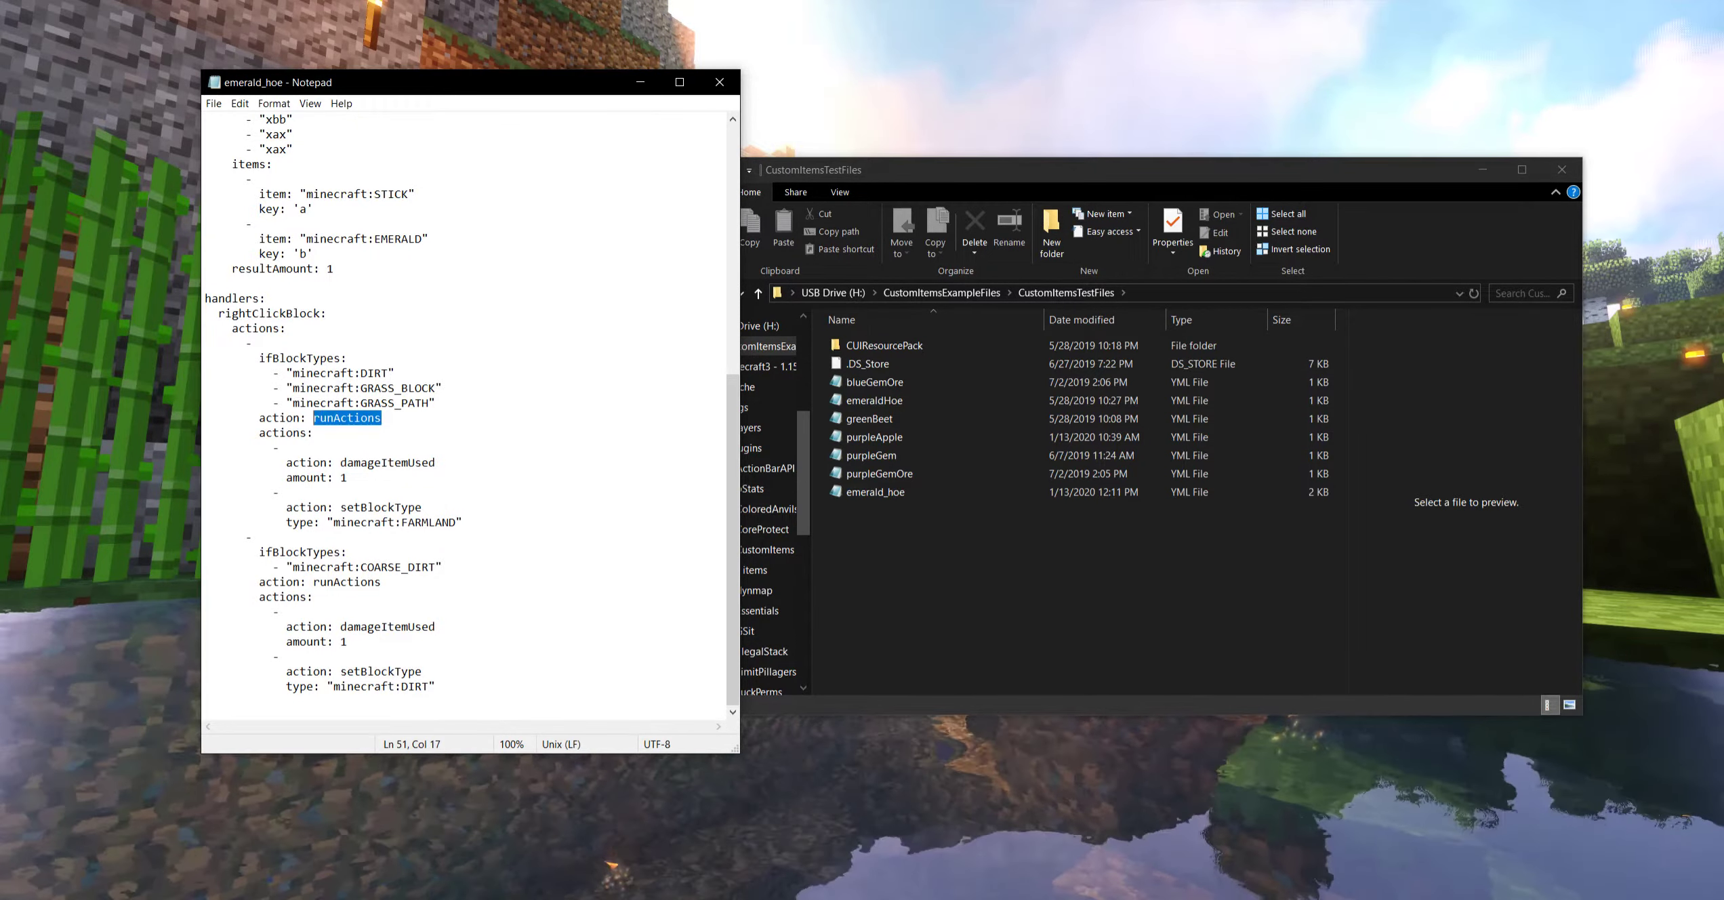
{"action": "left_click", "coordinate": [286, 462]}
{"action": "left_click_drag", "start_coordinate": [286, 462], "coordinate": [340, 477]}
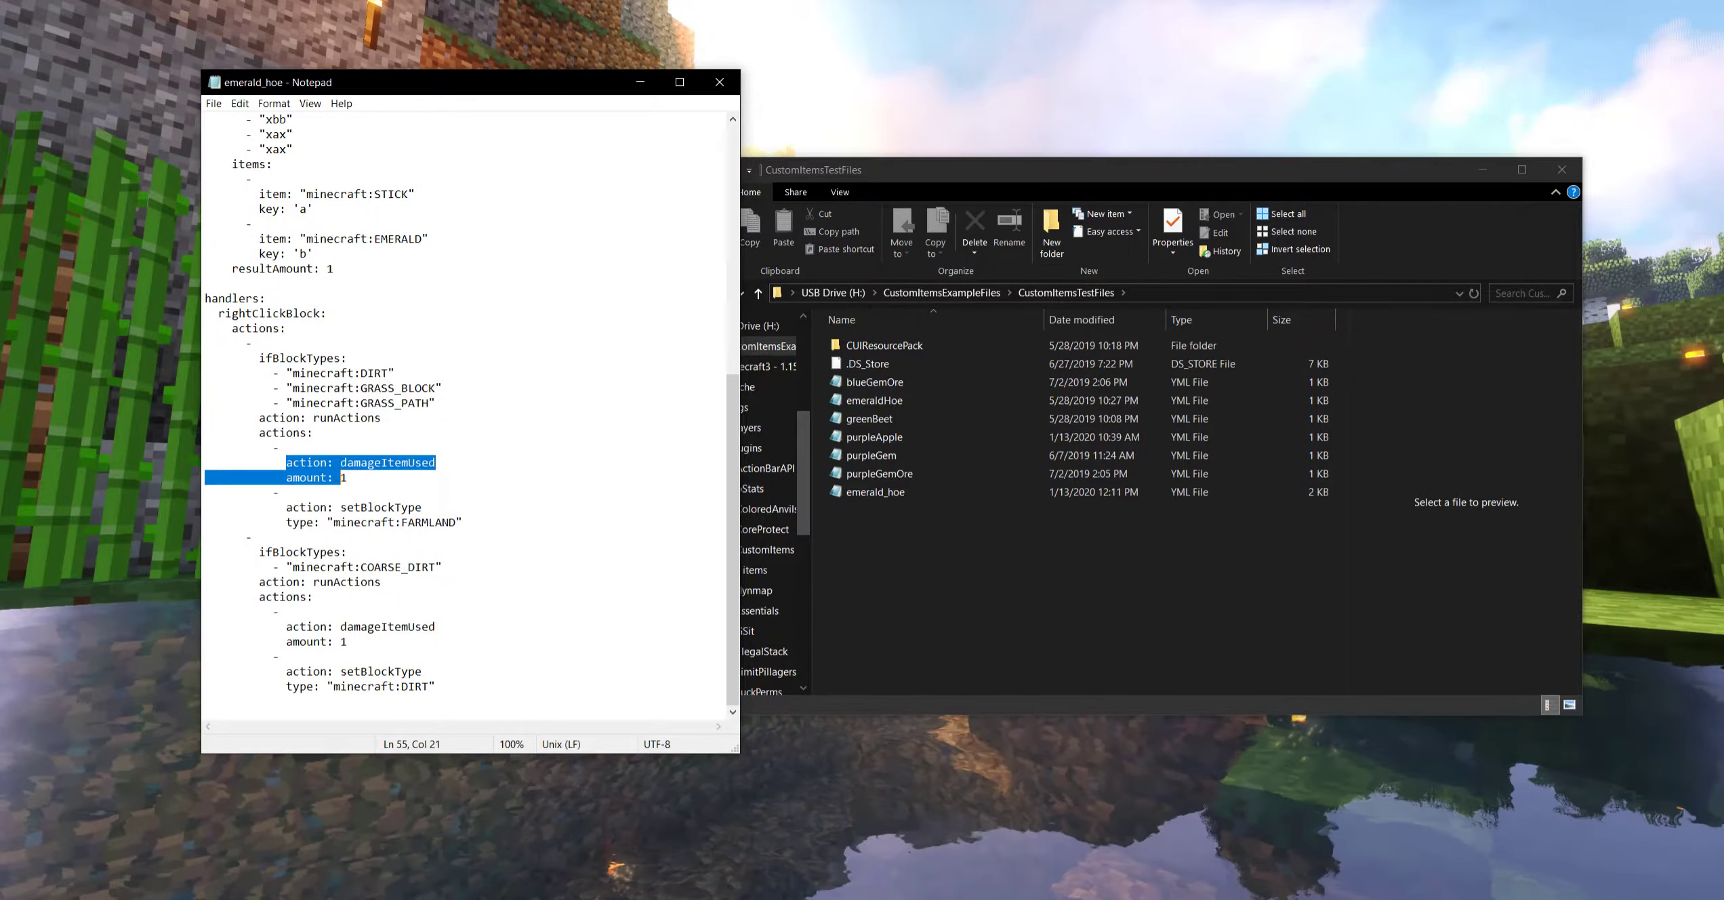
{"action": "key", "text": "shift+Right"}
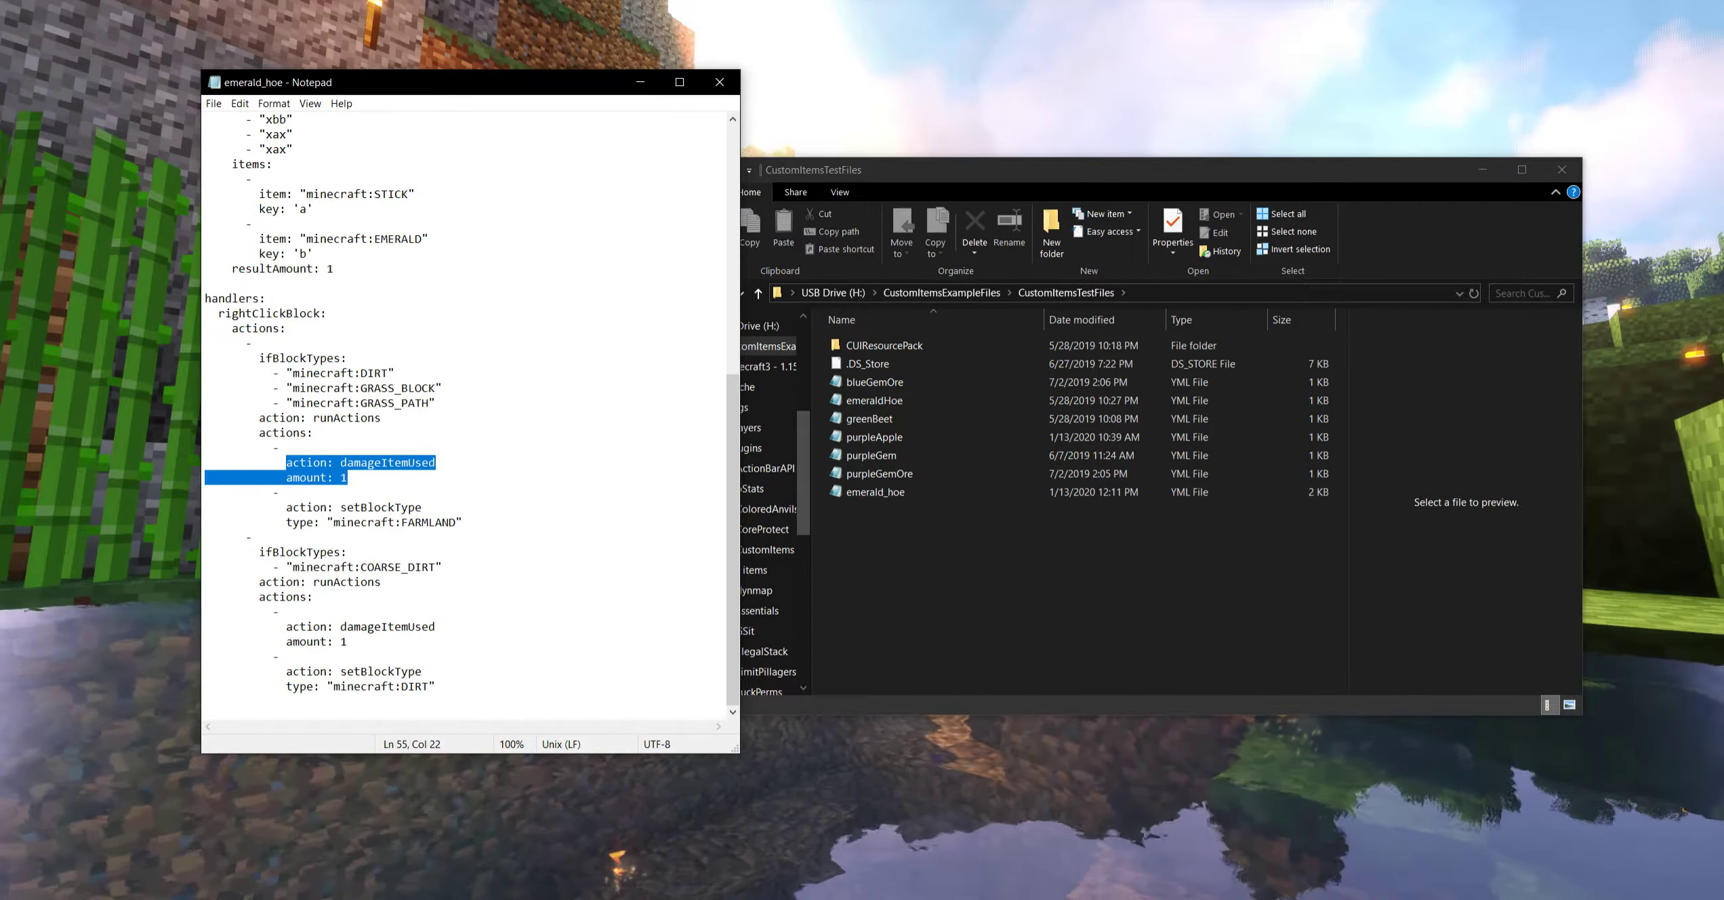
Examine the setBlockType action and its "minecraft:FARMLAND" type in the first entry's nested actions list
{"action": "key", "text": "Left"}
{"action": "key", "text": "Down"}
{"action": "key", "text": "Down"}
{"action": "key", "text": "Down"}
{"action": "key", "text": "shift+Down"}
{"action": "key", "text": "shift+Right"}
{"action": "key", "text": "shift+Right"}
{"action": "key", "text": "shift+Right"}
{"action": "key", "text": "shift+Right"}
{"action": "key", "text": "shift+Right"}
{"action": "key", "text": "shift+Right"}
{"action": "key", "text": "shift+Right"}
{"action": "key", "text": "shift+Right"}
{"action": "key", "text": "shift+Right"}
{"action": "key", "text": "shift+Right"}
{"action": "key", "text": "shift+Right"}
{"action": "key", "text": "shift+Right"}
{"action": "key", "text": "shift+Right"}
{"action": "key", "text": "shift+Right"}
{"action": "key", "text": "shift+Right"}
{"action": "key", "text": "shift+Right"}
{"action": "key", "text": "shift+Right"}
{"action": "key", "text": "shift+Right"}
{"action": "key", "text": "shift+Right"}
{"action": "key", "text": "shift+Right"}
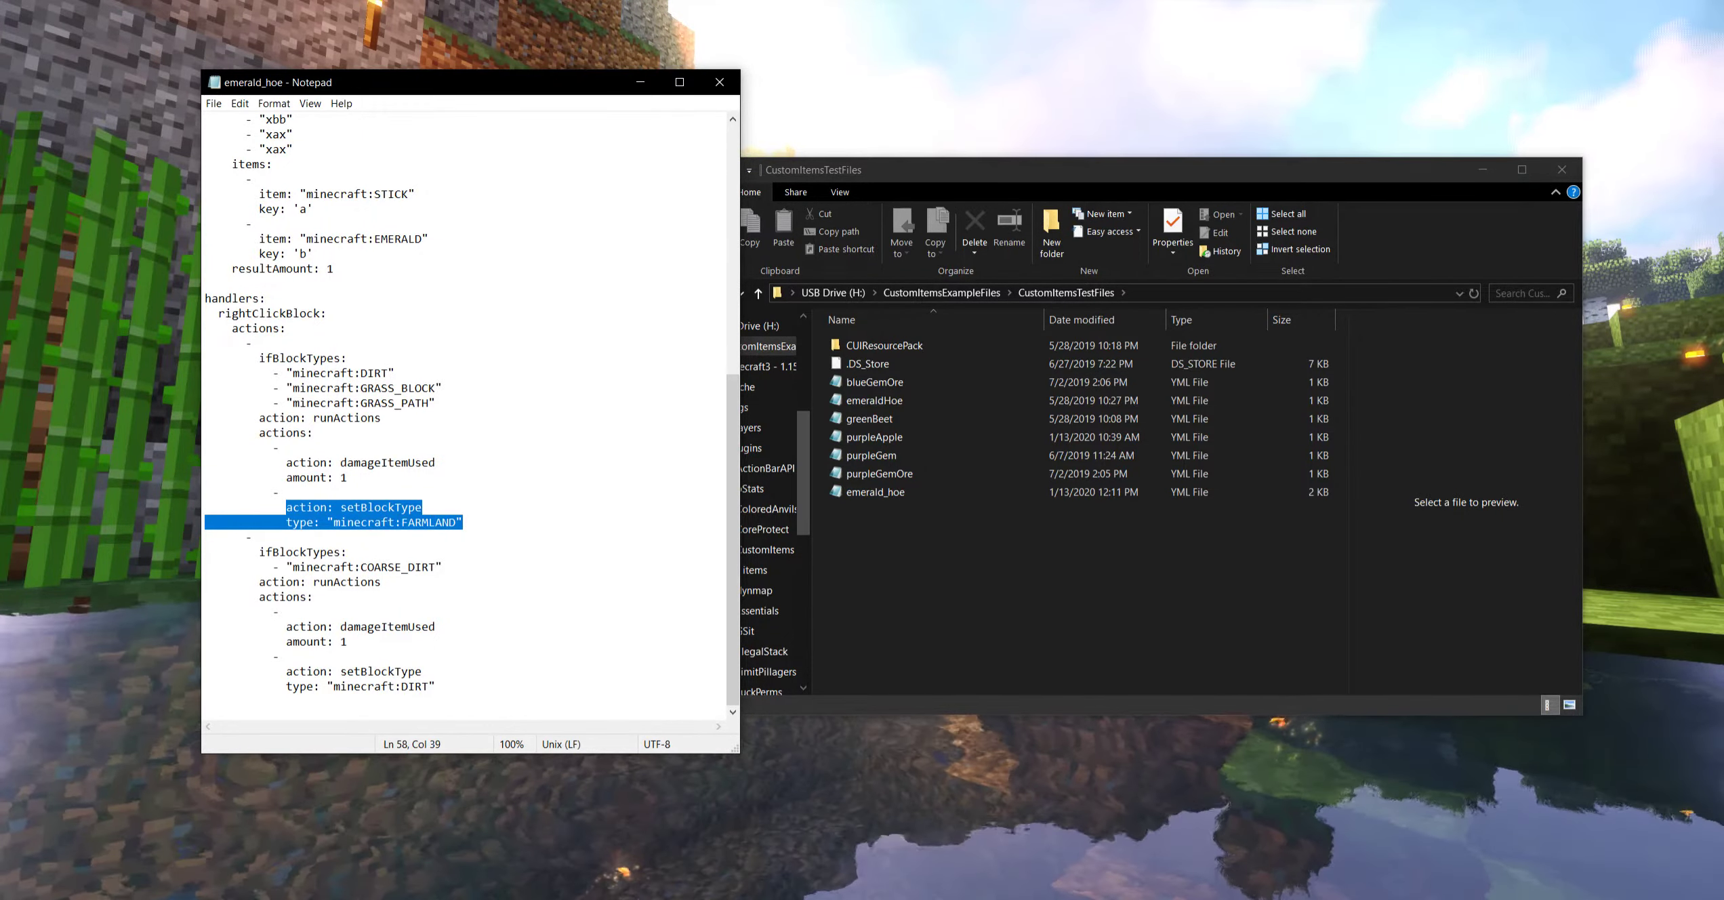
Examine the second rightClickBlock entry for COARSE_DIRT, including its block type condition, runActions, damageItemUsed and setBlockType actions
{"action": "key", "text": "Down"}
{"action": "key", "text": "Up"}
{"action": "key", "text": "Up"}
{"action": "key", "text": "Up"}
{"action": "key", "text": "Up"}
{"action": "key", "text": "Up"}
{"action": "key", "text": "Up"}
{"action": "key", "text": "Up"}
{"action": "key", "text": "Up"}
{"action": "key", "text": "Up"}
{"action": "key", "text": "Up"}
{"action": "key", "text": "Up"}
{"action": "key", "text": "Up"}
{"action": "key", "text": "Up"}
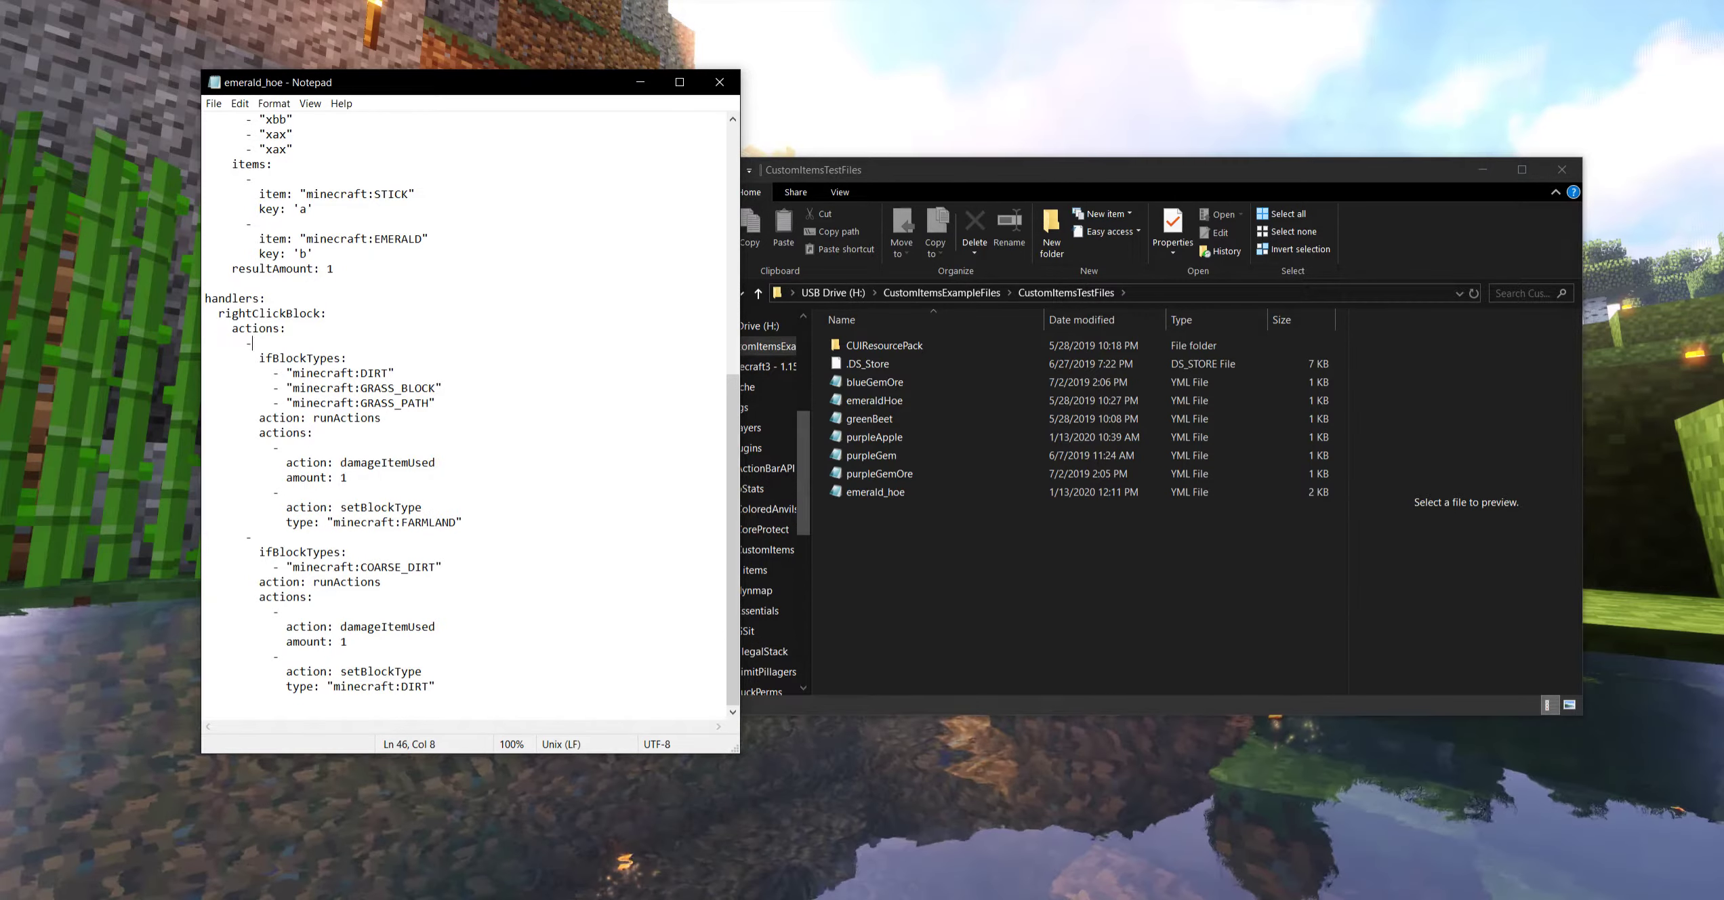
{"action": "left_click", "coordinate": [252, 536]}
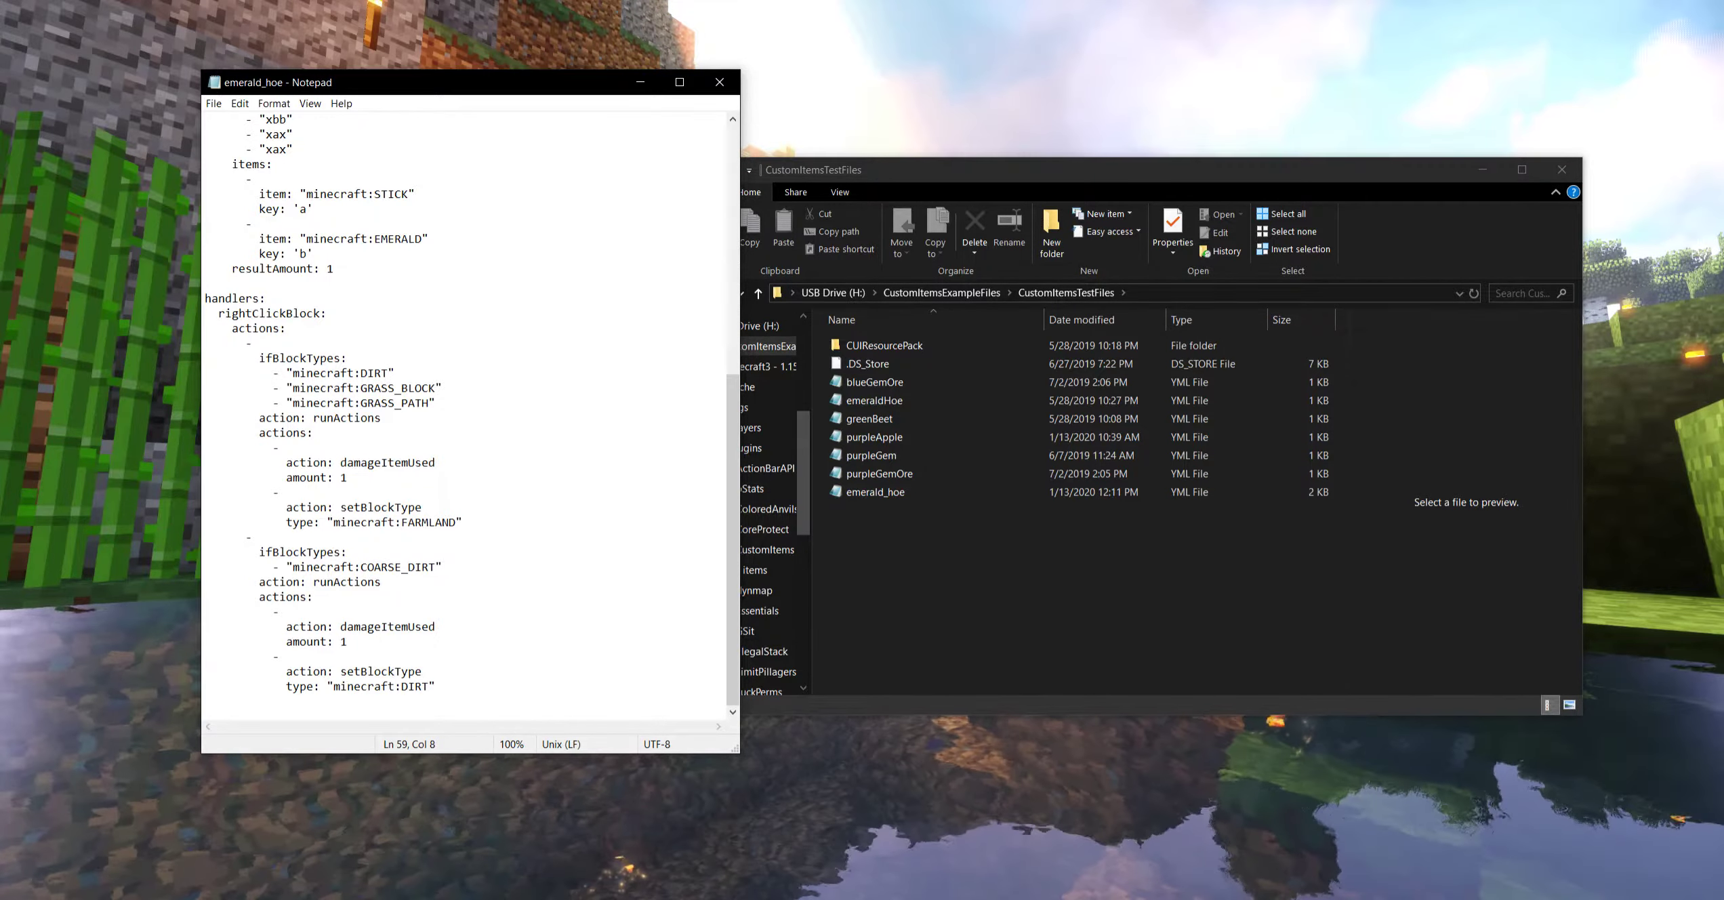
{"action": "left_click_drag", "start_coordinate": [443, 567], "coordinate": [258, 552]}
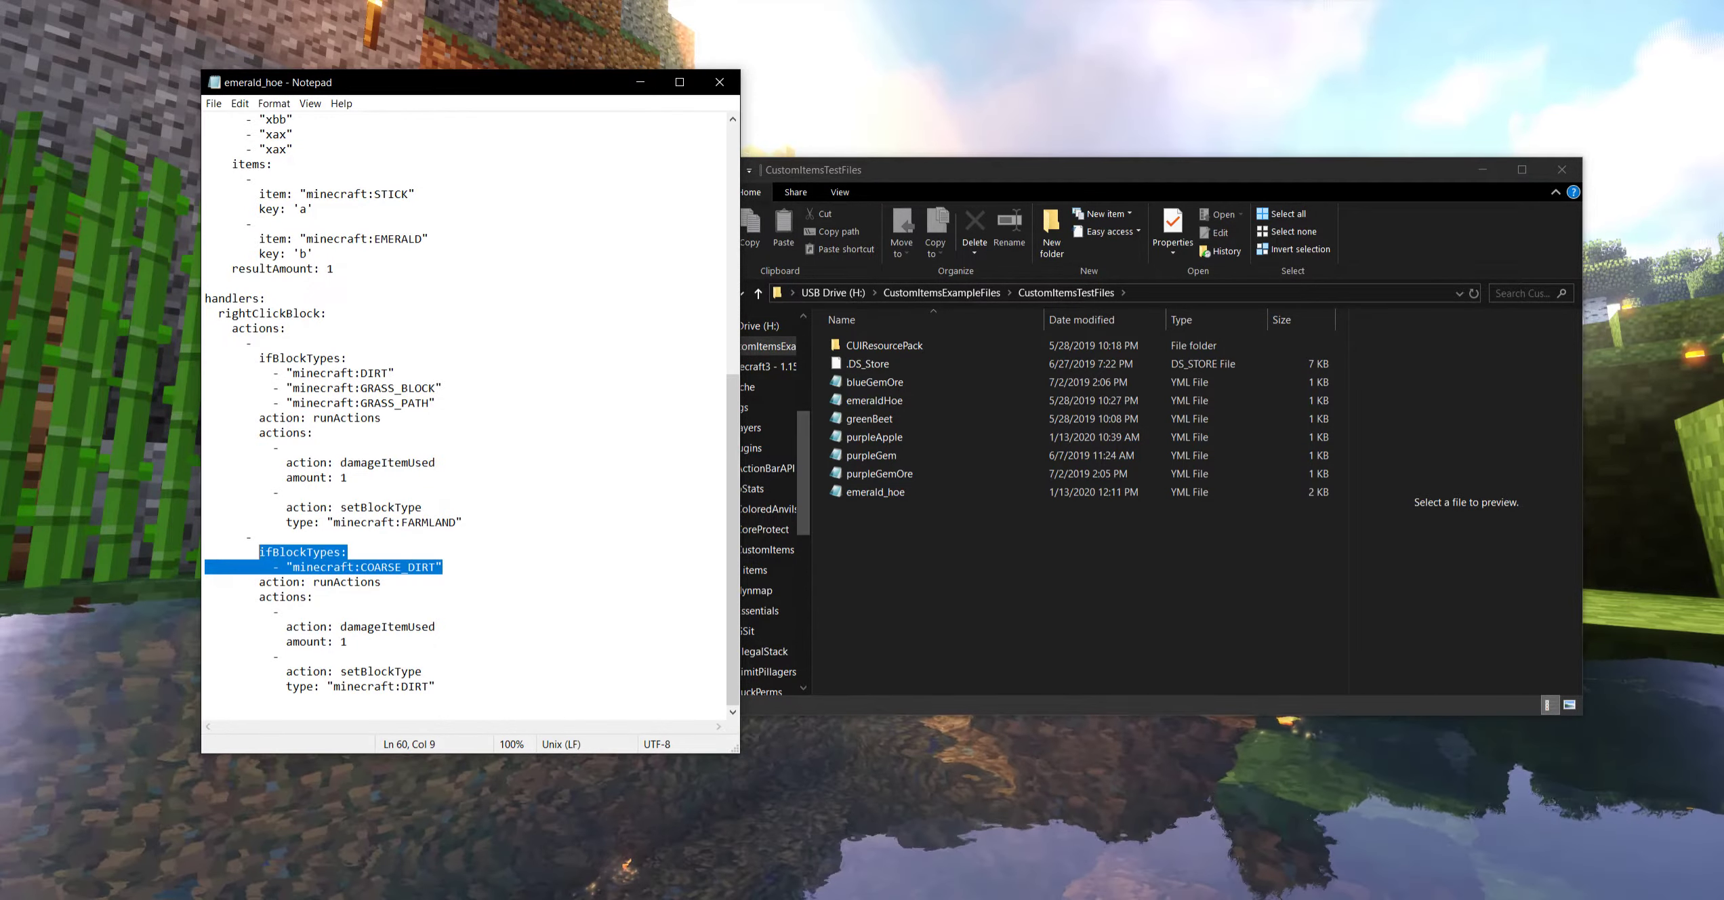
{"action": "left_click_drag", "start_coordinate": [382, 582], "coordinate": [320, 582]}
{"action": "left_click_drag", "start_coordinate": [348, 641], "coordinate": [286, 627]}
{"action": "left_click_drag", "start_coordinate": [428, 686], "coordinate": [286, 671]}
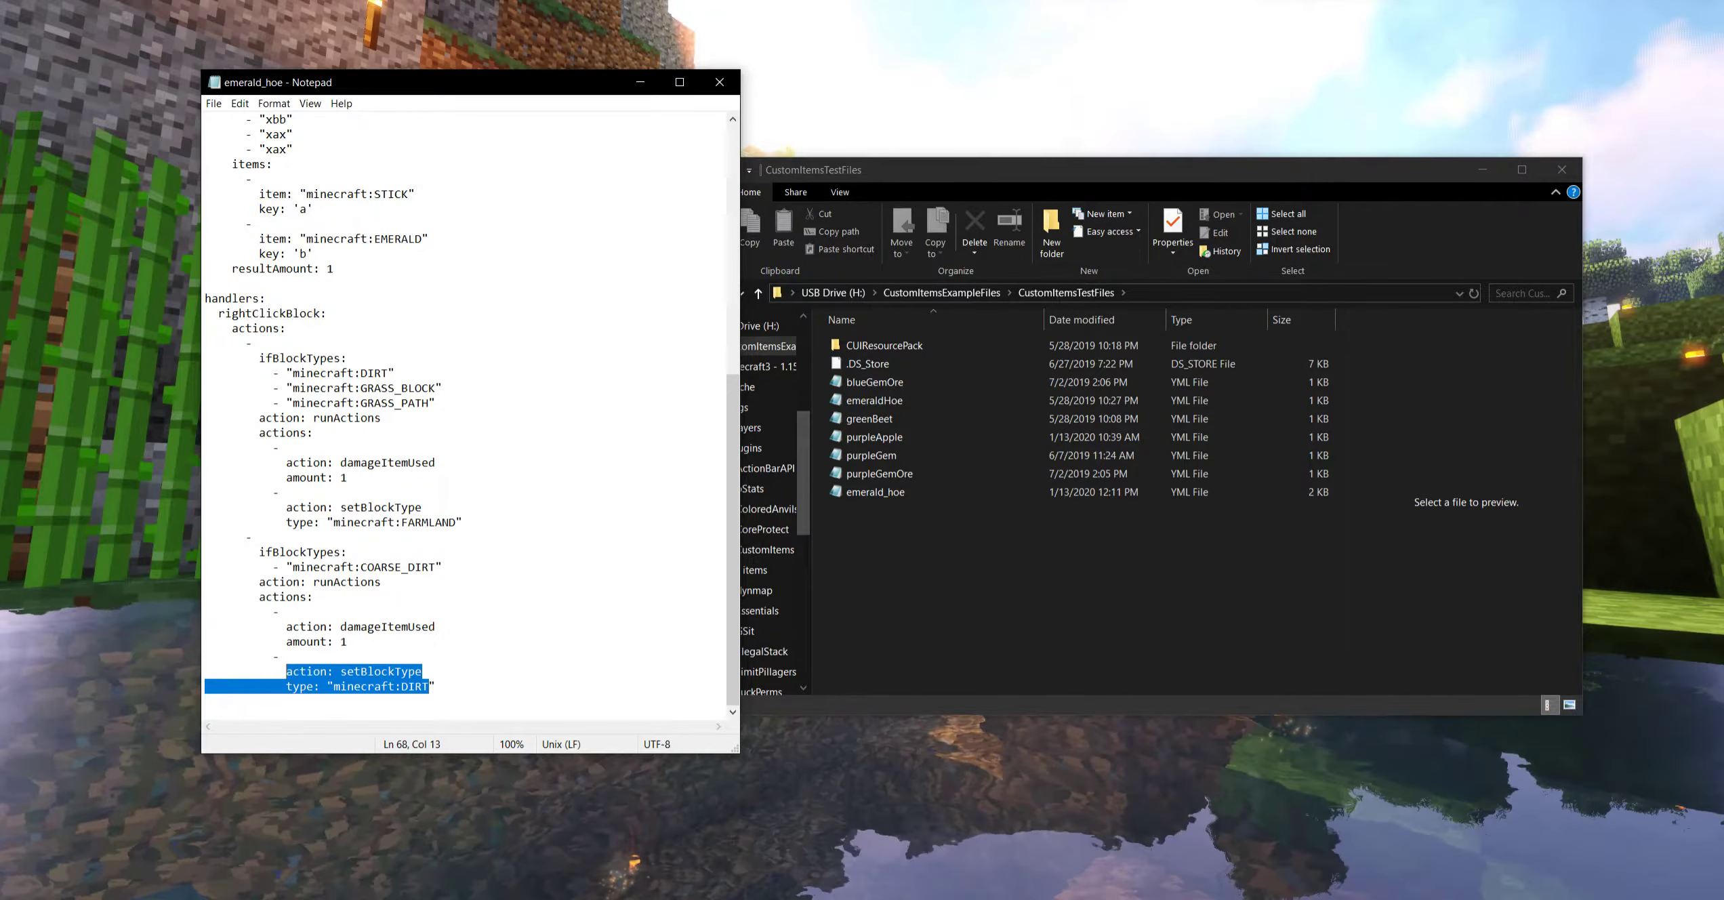
Review the first entry's nested actions list together with the runActions action that executes it
{"action": "left_click_drag", "start_coordinate": [456, 522], "coordinate": [256, 432]}
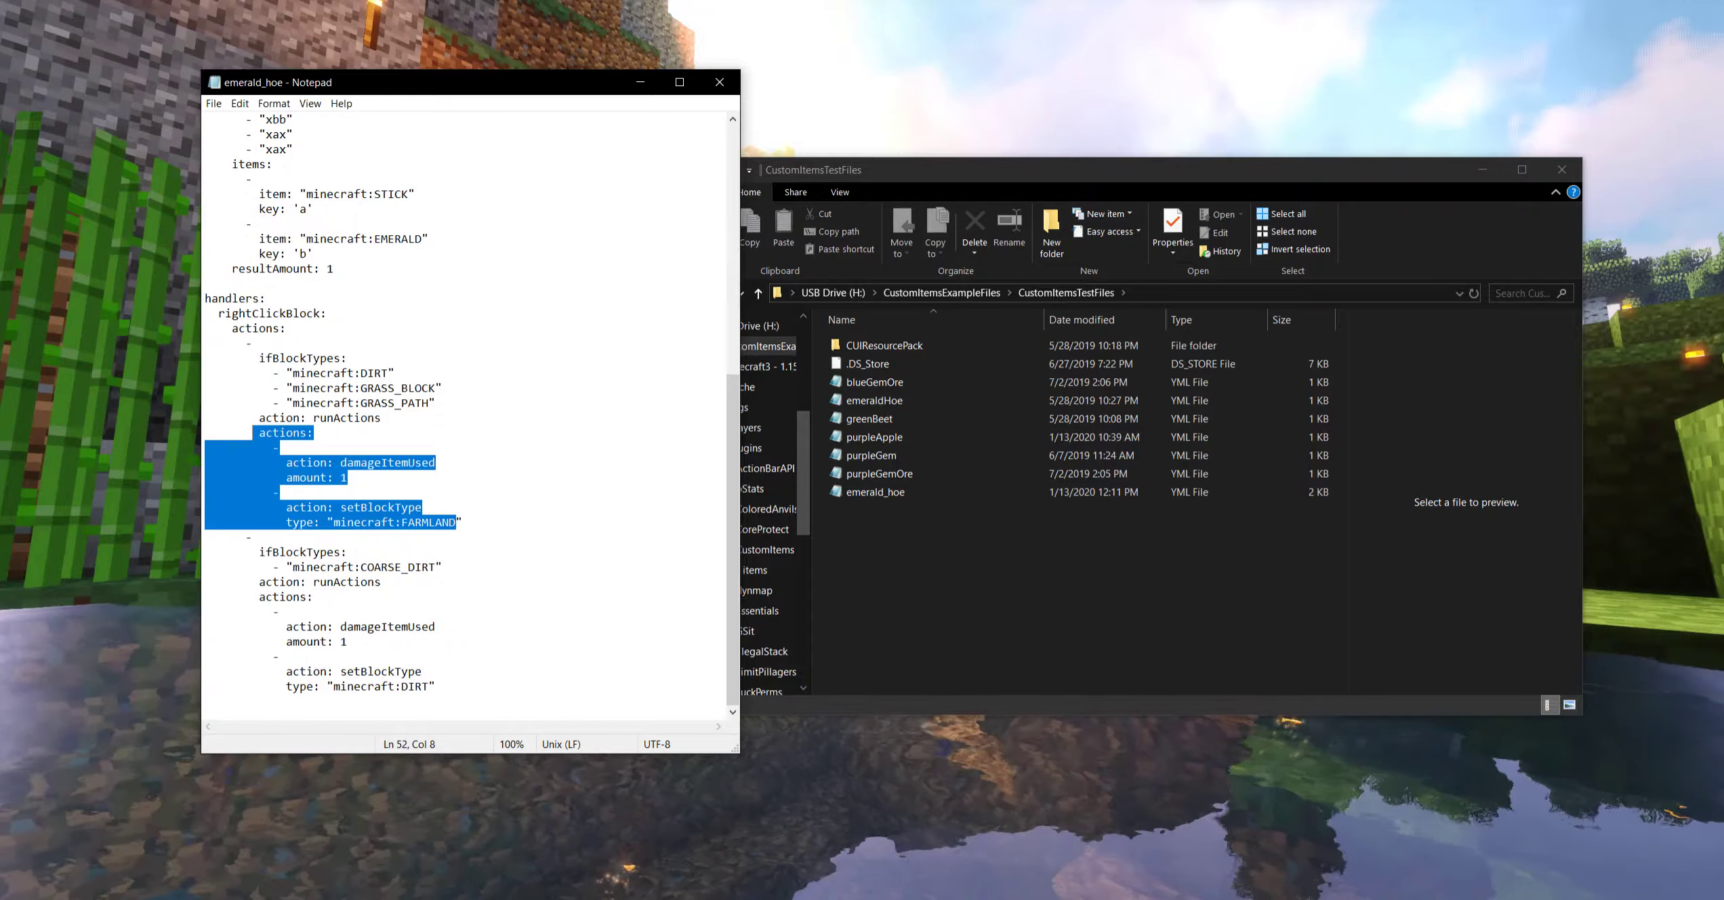
{"action": "left_click", "coordinate": [394, 507]}
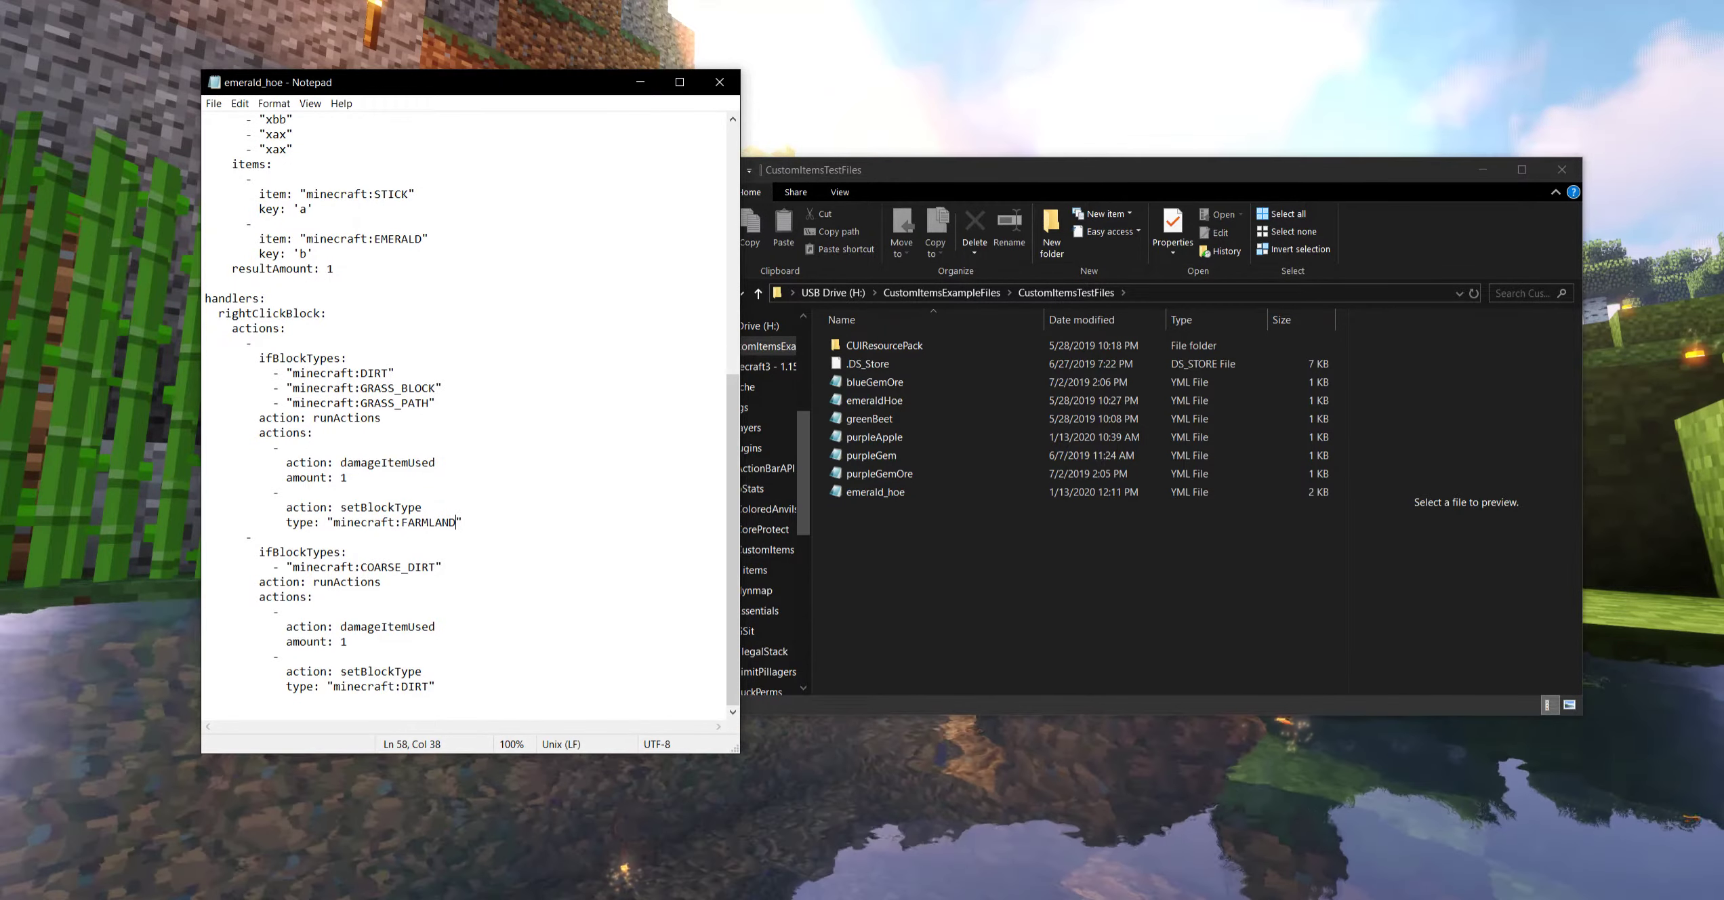
{"action": "left_click_drag", "start_coordinate": [382, 417], "coordinate": [313, 418]}
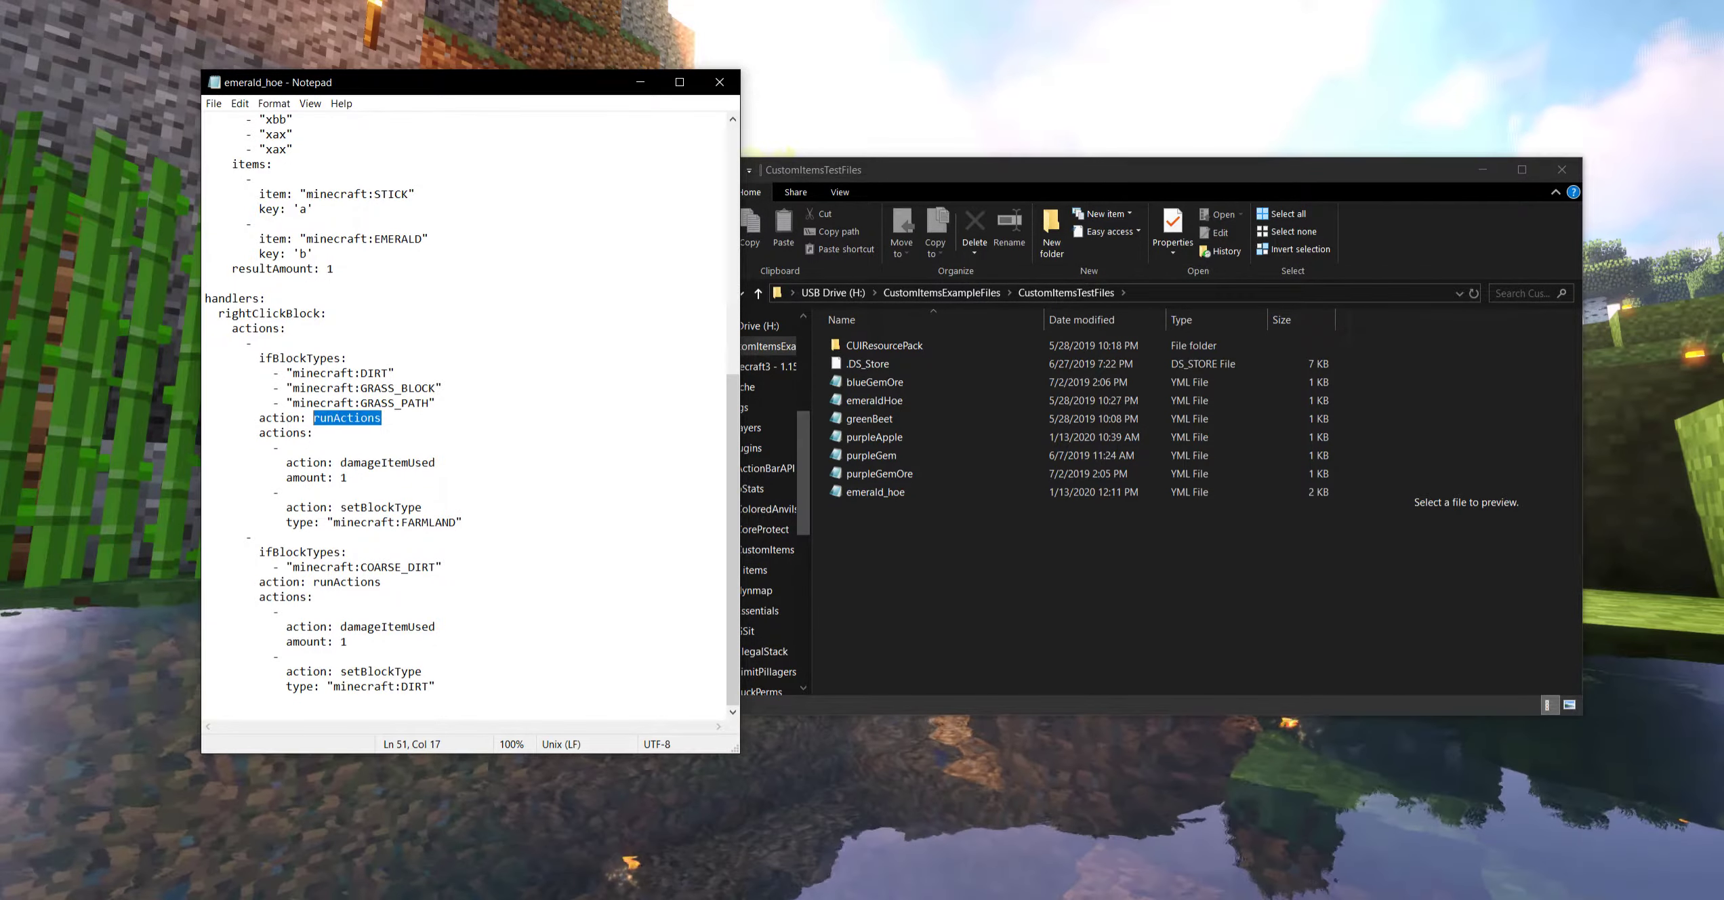
{"action": "left_click", "coordinate": [313, 432]}
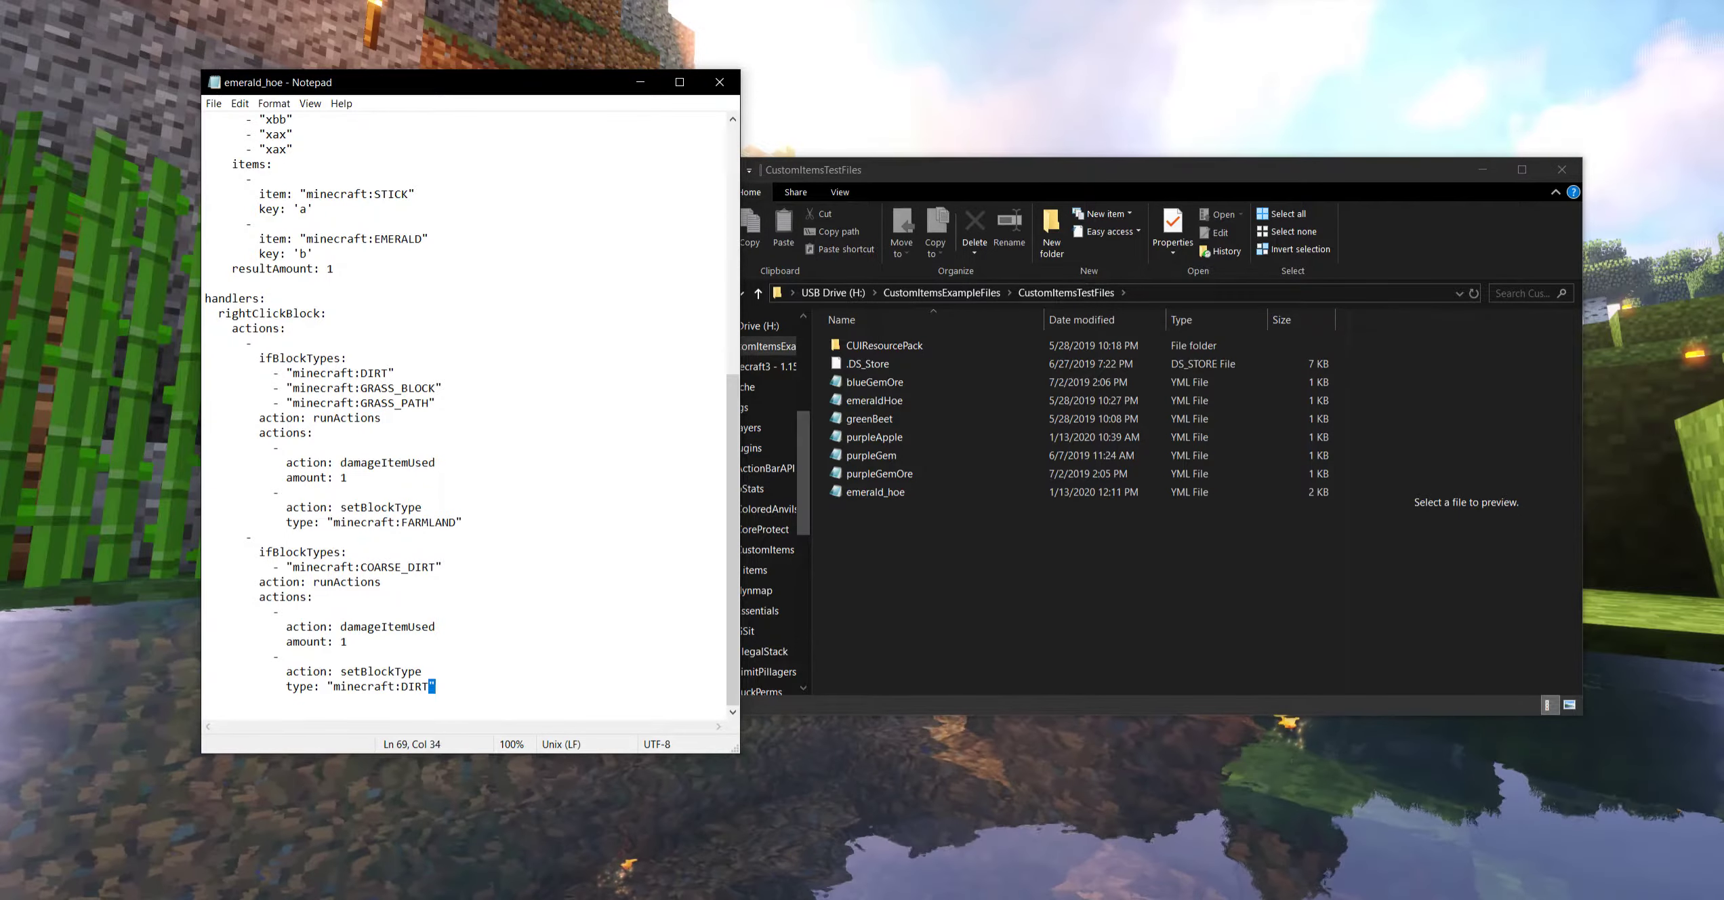
Duplicate the whole COARSE_DIRT entry directly below itself at the end of the rightClickBlock actions
{"action": "left_click_drag", "start_coordinate": [429, 687], "coordinate": [193, 537]}
{"action": "key", "text": "ctrl+c"}
{"action": "key", "text": "Right"}
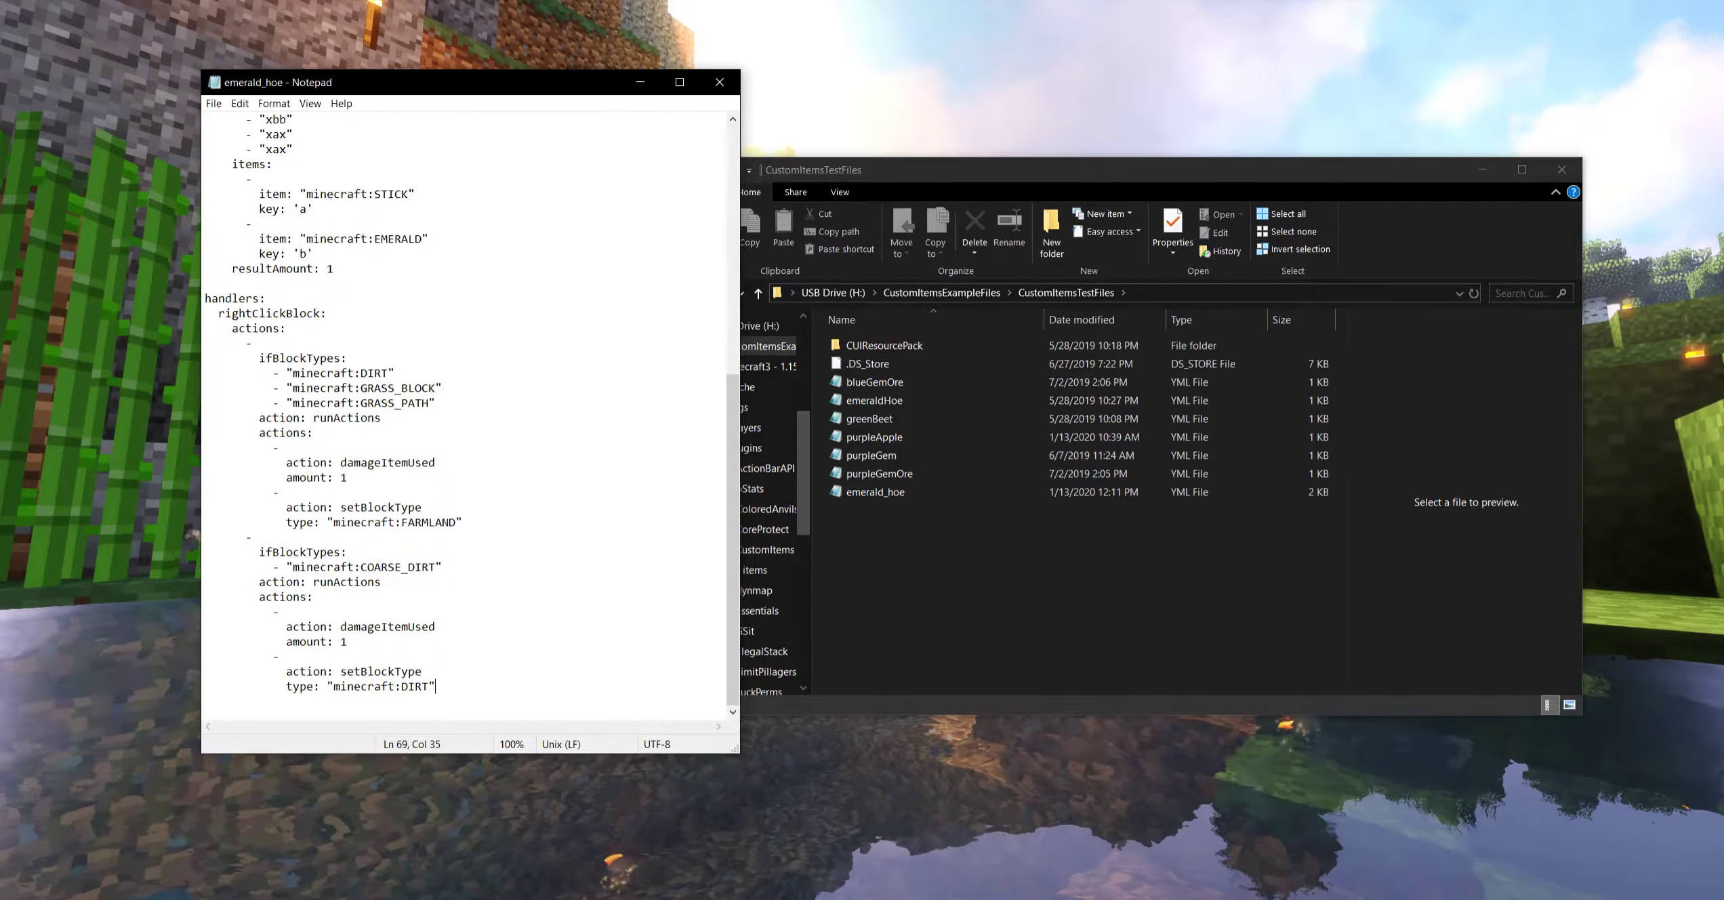
{"action": "key", "text": "Return"}
{"action": "key", "text": "ctrl+v"}
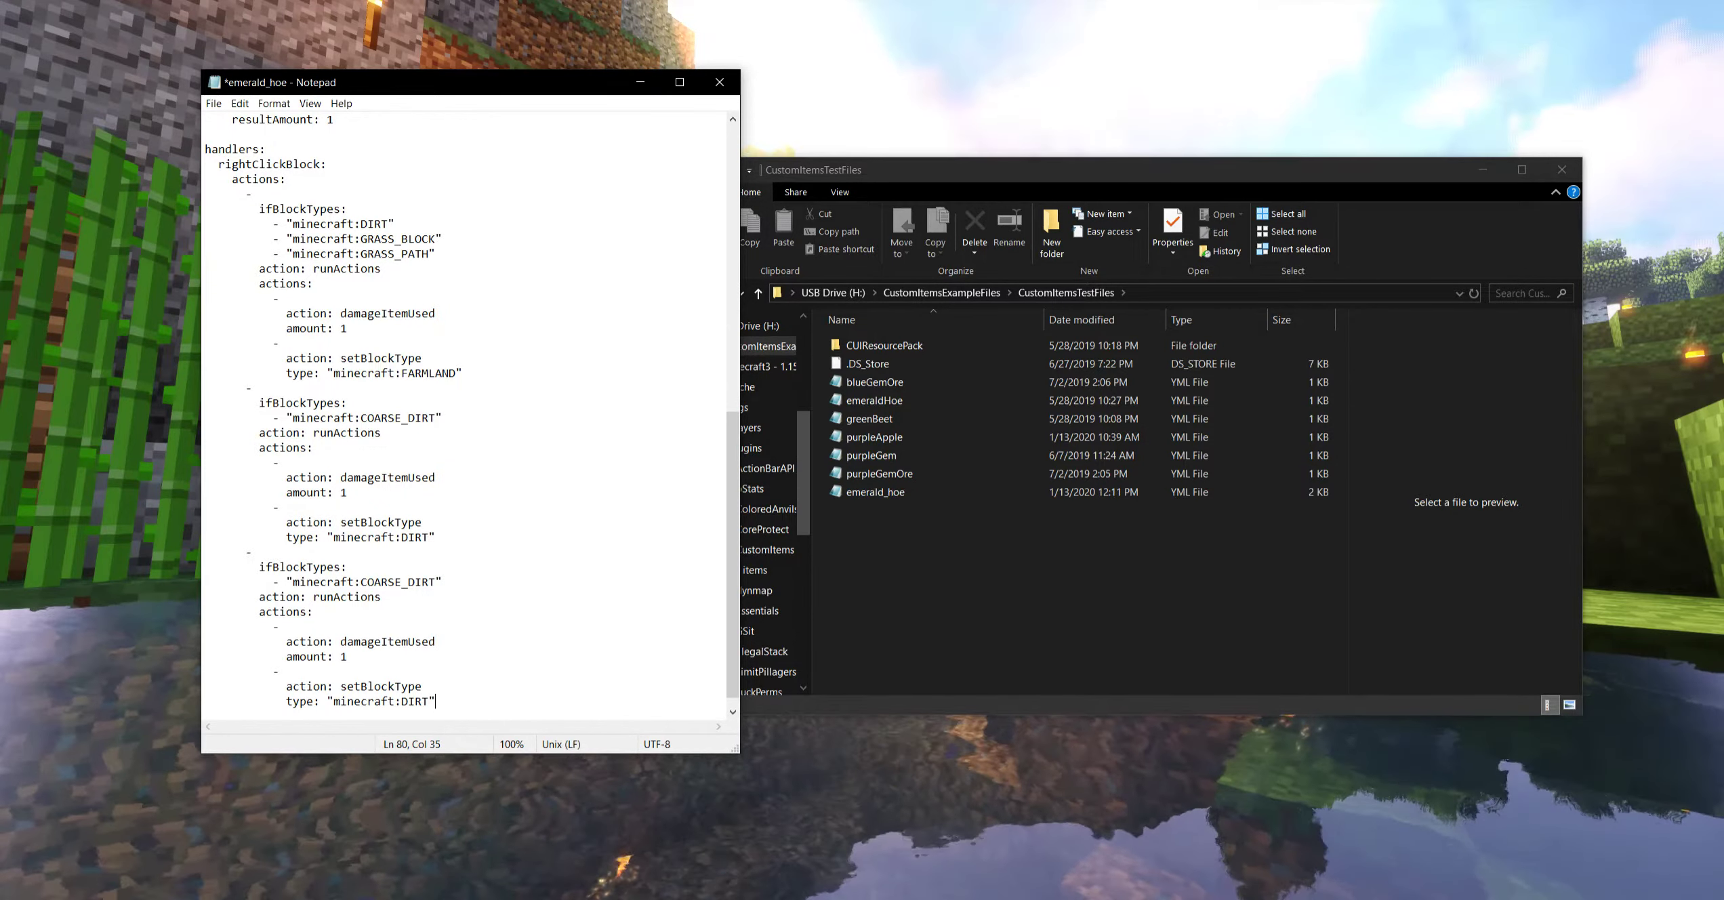
In the duplicated COARSE_DIRT entry, replace runActions with setBlockType and add the line type: "minecraft:DIRT" below it
{"action": "key", "text": "Up"}
{"action": "key", "text": "Up"}
{"action": "key", "text": "Up"}
{"action": "key", "text": "Up"}
{"action": "key", "text": "Up"}
{"action": "key", "text": "Up"}
{"action": "key", "text": "Up"}
{"action": "key", "text": "shift+Left"}
{"action": "key", "text": "shift+Left"}
{"action": "key", "text": "shift+Left"}
{"action": "key", "text": "shift+Left"}
{"action": "key", "text": "shift+Left"}
{"action": "key", "text": "shift+Left"}
{"action": "key", "text": "shift+Left"}
{"action": "key", "text": "shift+Left"}
{"action": "key", "text": "shift+Left"}
{"action": "key", "text": "shift+Left"}
{"action": "key", "text": "shift+Left"}
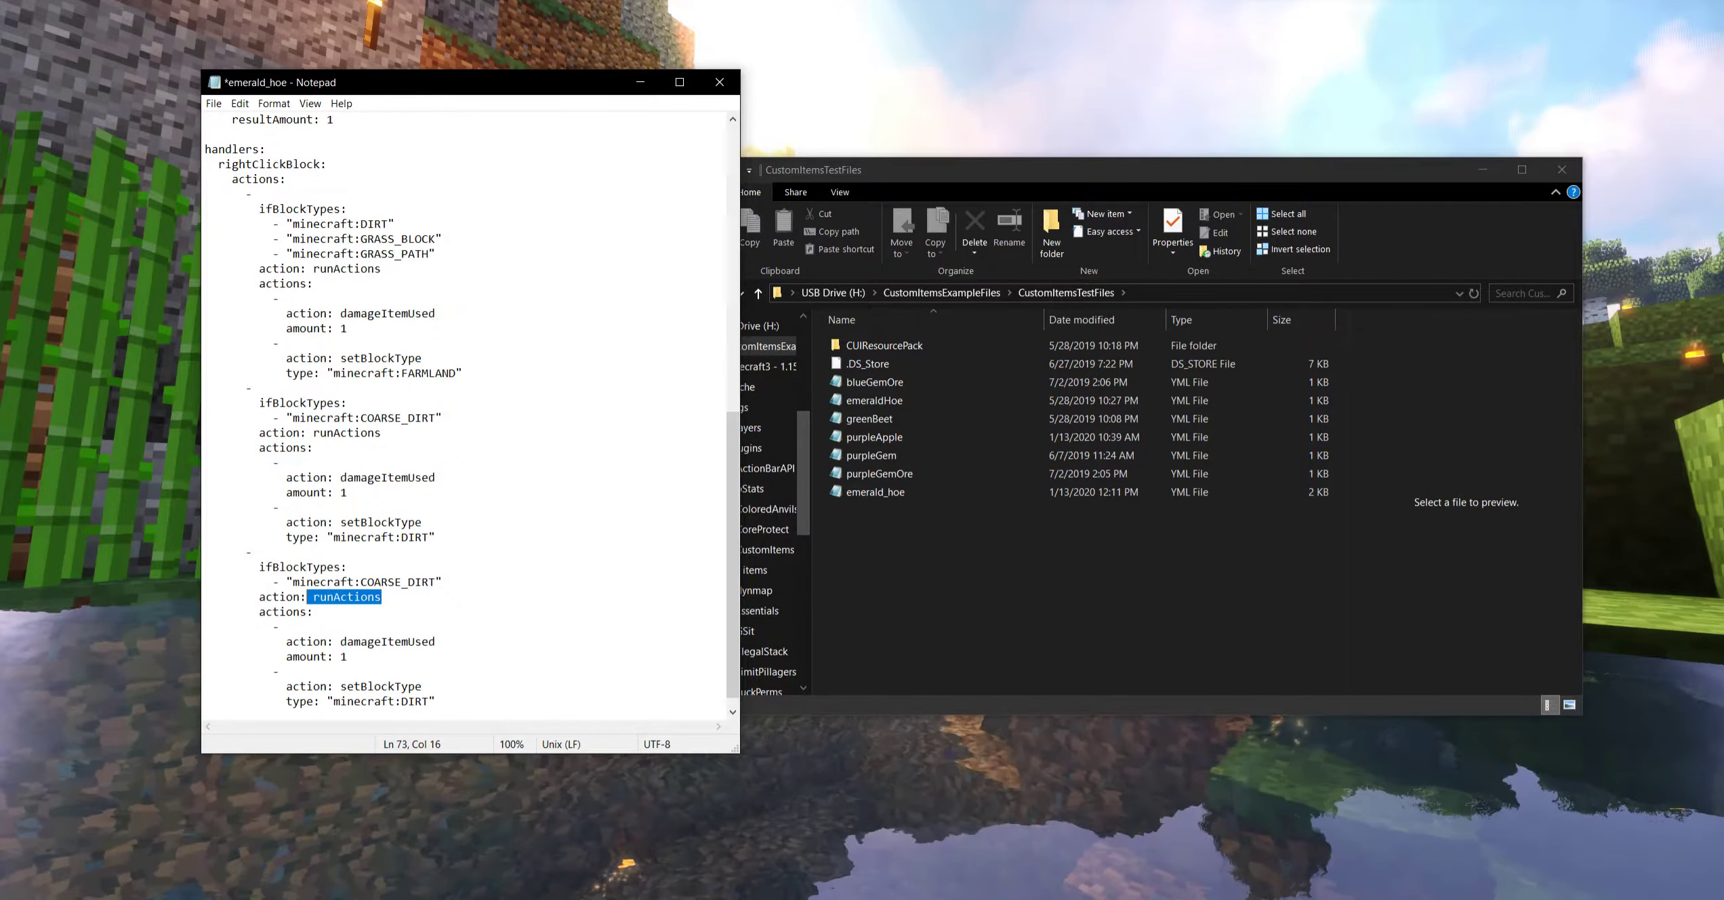
{"action": "type", "text": "setBlock"}
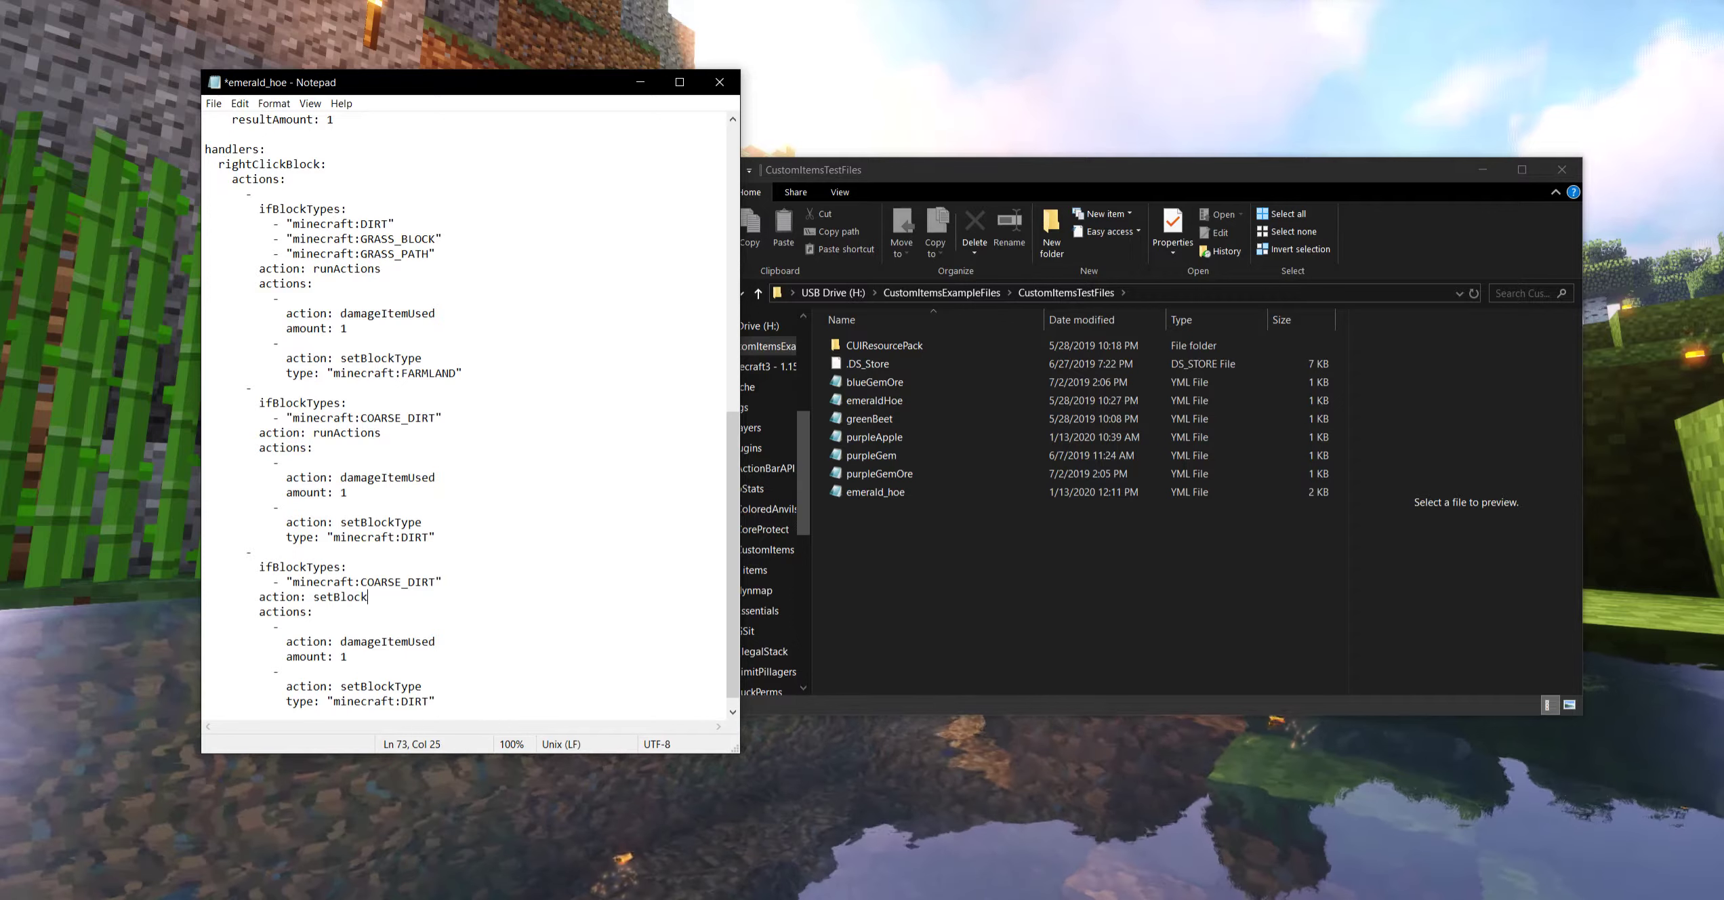
{"action": "type", "text": "Type"}
{"action": "key", "text": "Return"}
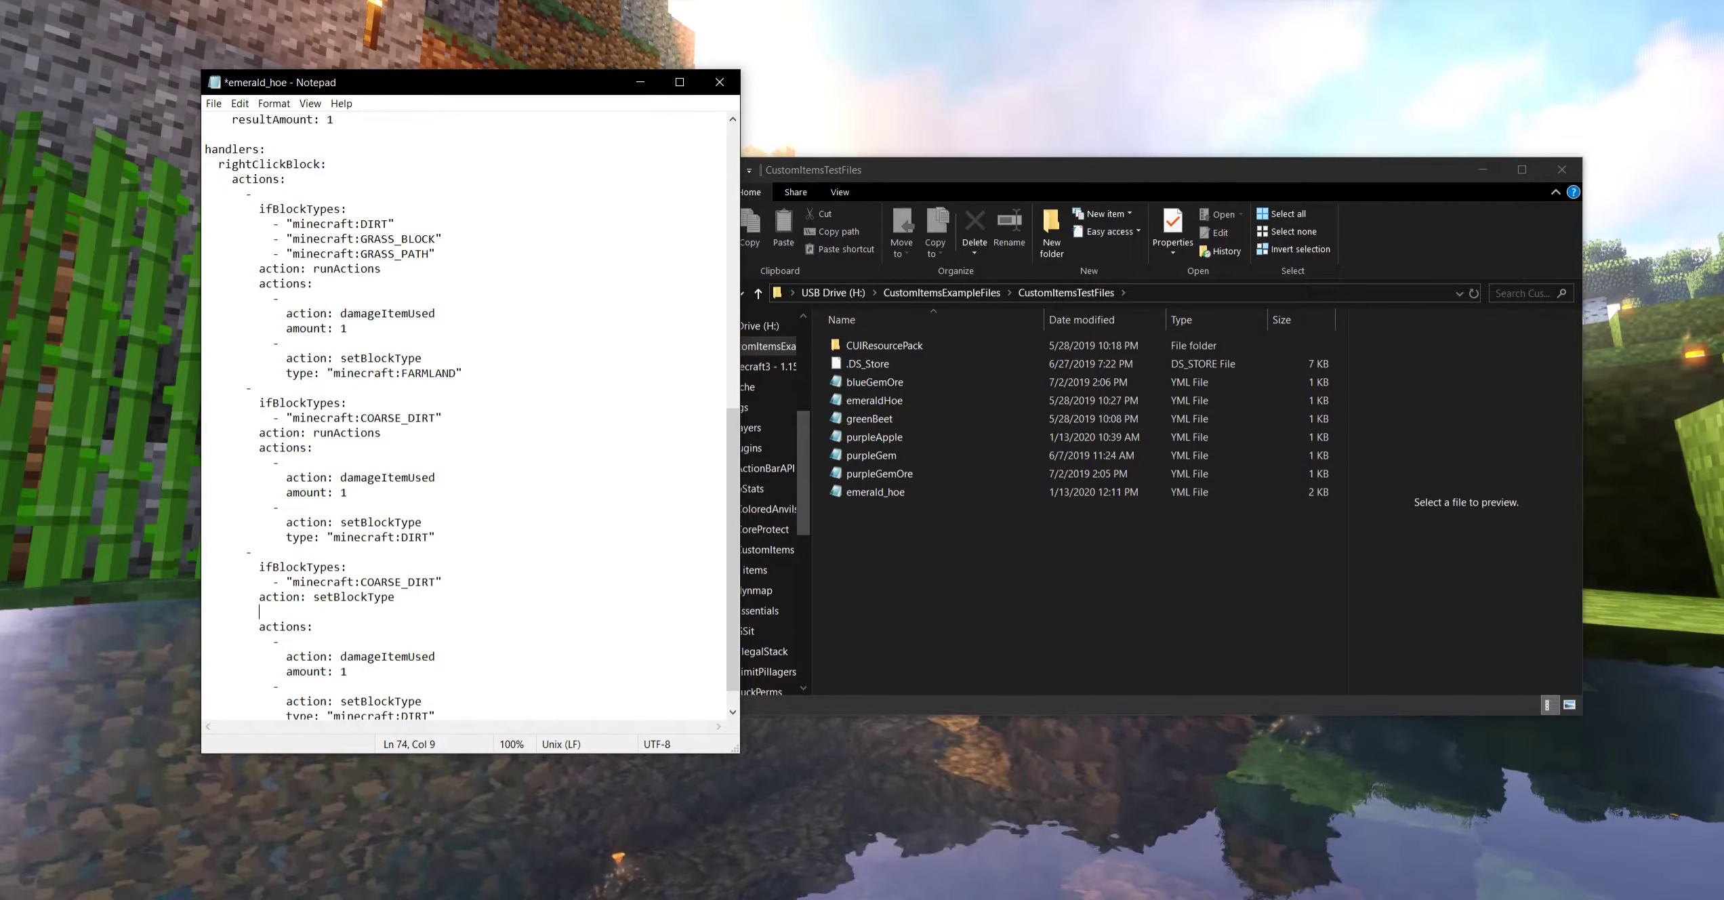
{"action": "type", "text": "type: \"mine"}
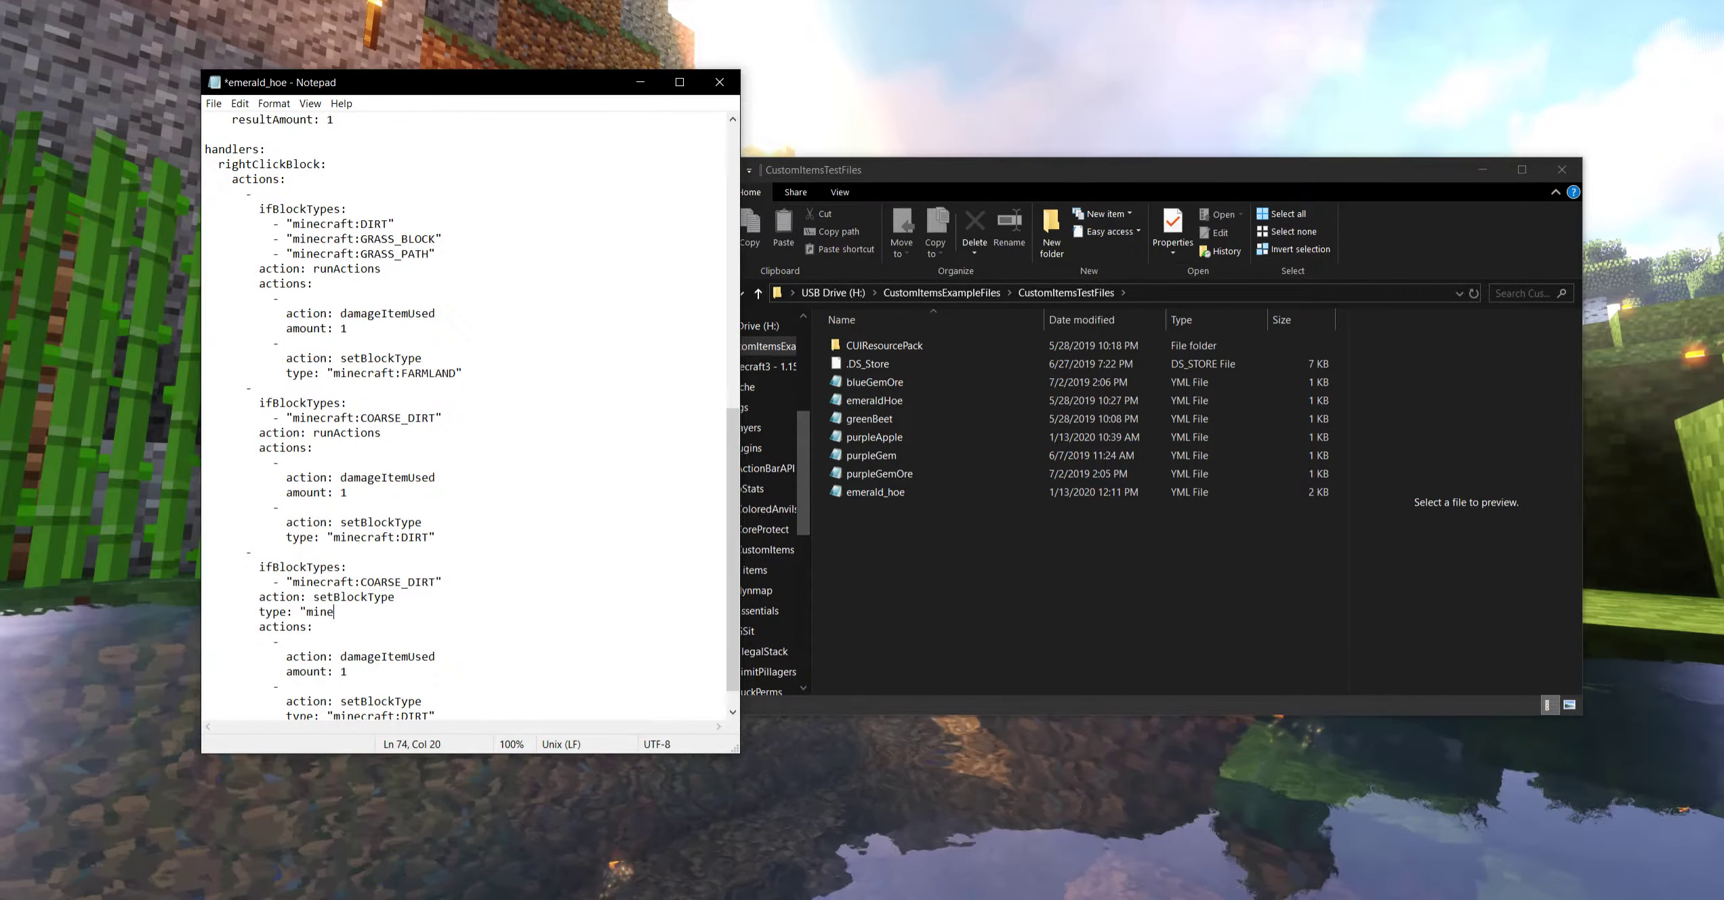
{"action": "type", "text": "craft:DIRT\""}
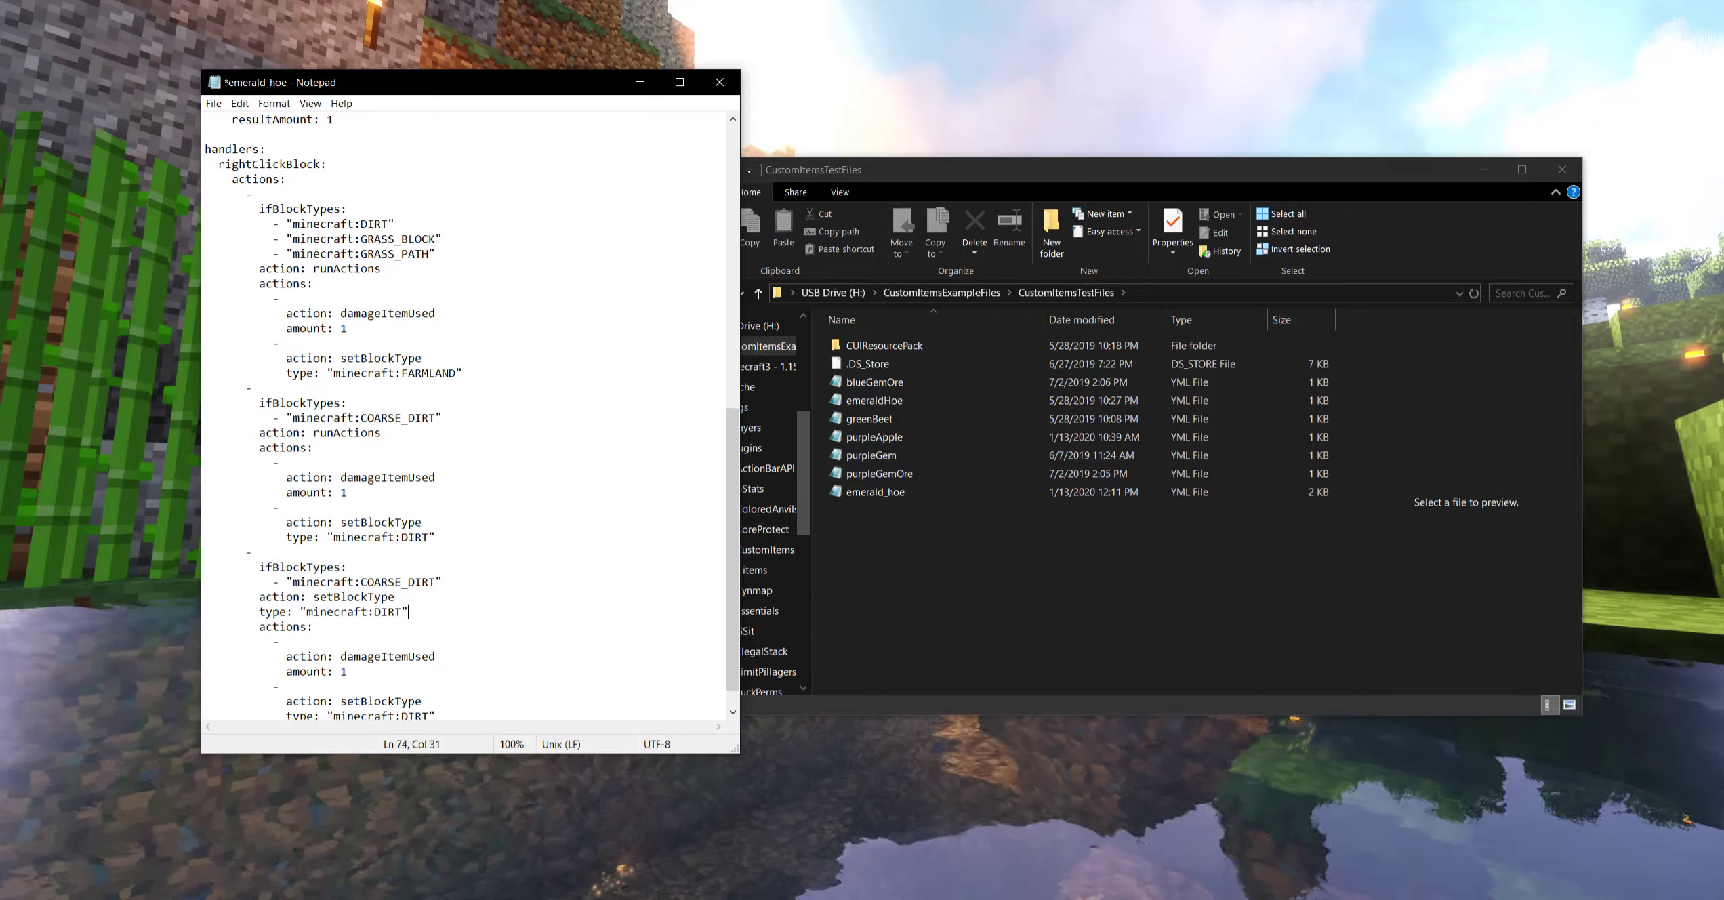
Delete the nested actions list from the duplicated COARSE_DIRT entry
{"action": "scroll", "coordinate": [473, 401], "scroll_direction": "down", "scroll_amount": 1}
{"action": "left_click_drag", "start_coordinate": [435, 686], "coordinate": [259, 596]}
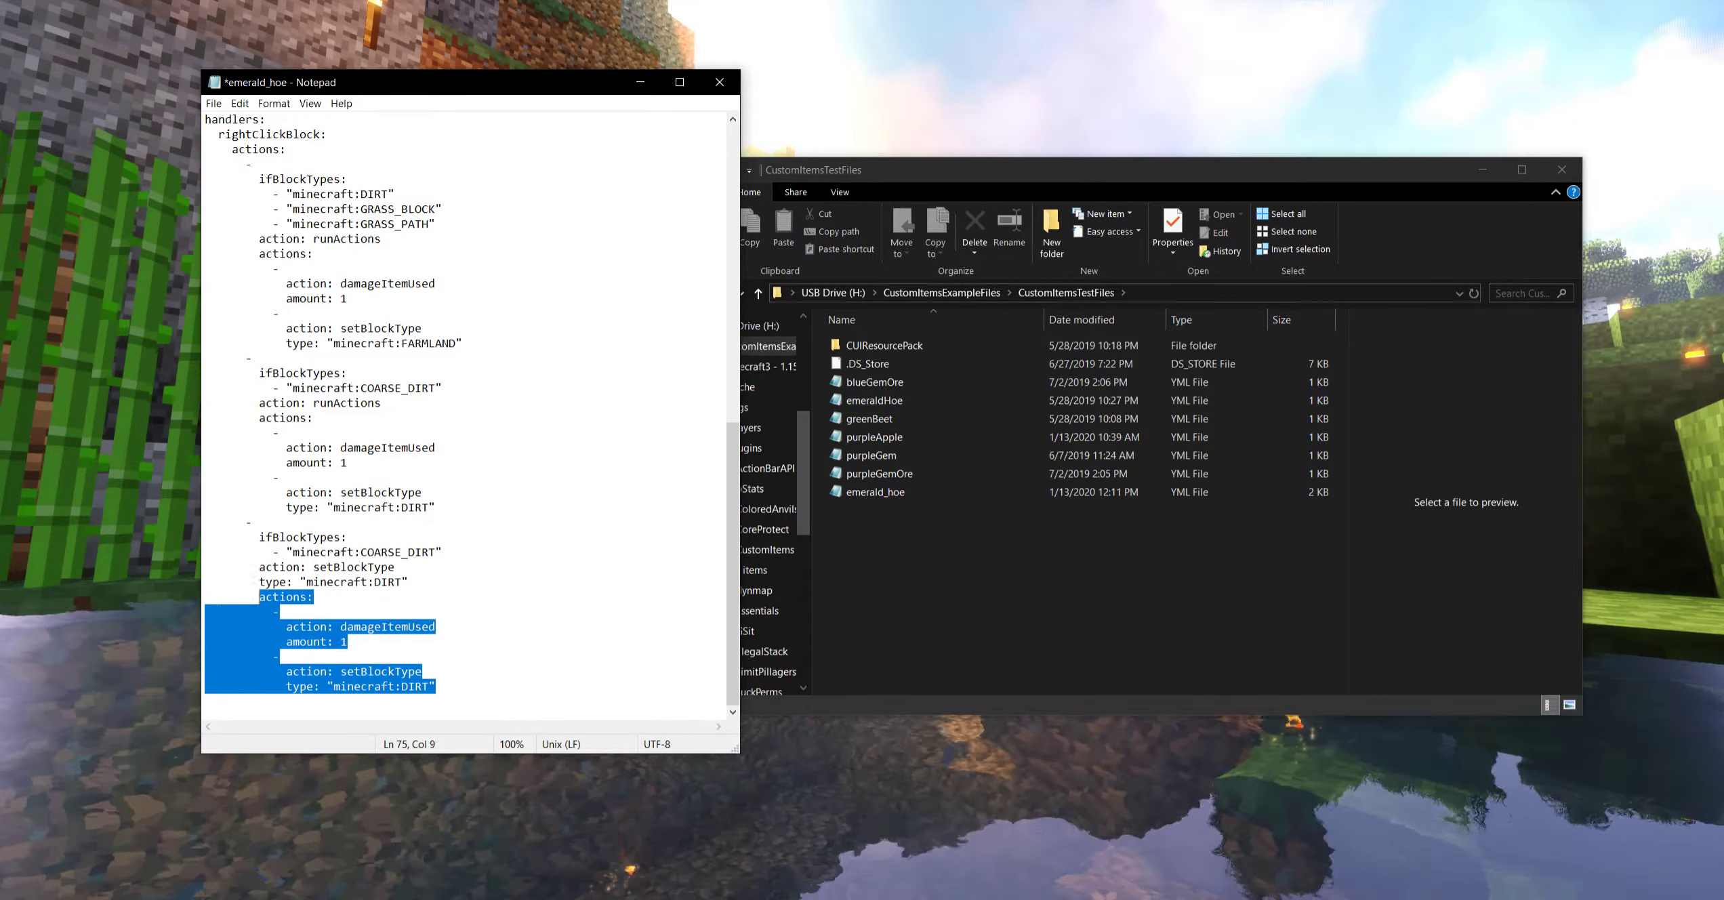
{"action": "key", "text": "BackSpace"}
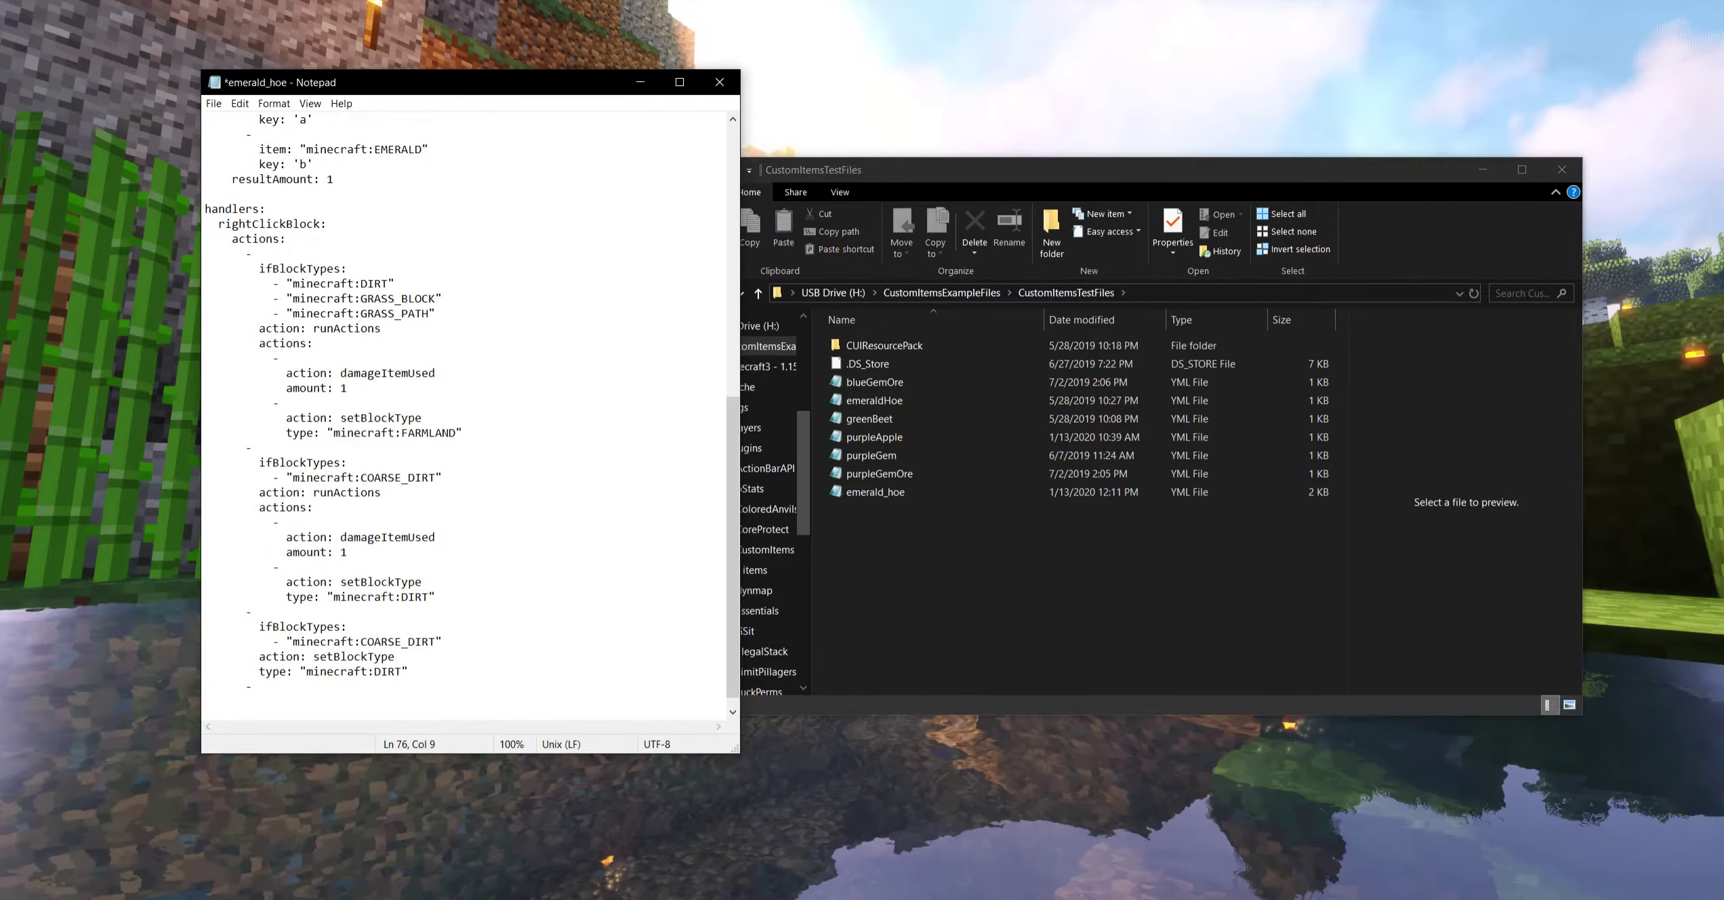
Add a separate list entry at the end with action: damageItemUsed and amount: 1, and save the file
{"action": "type", "text": "mageItemUsed"}
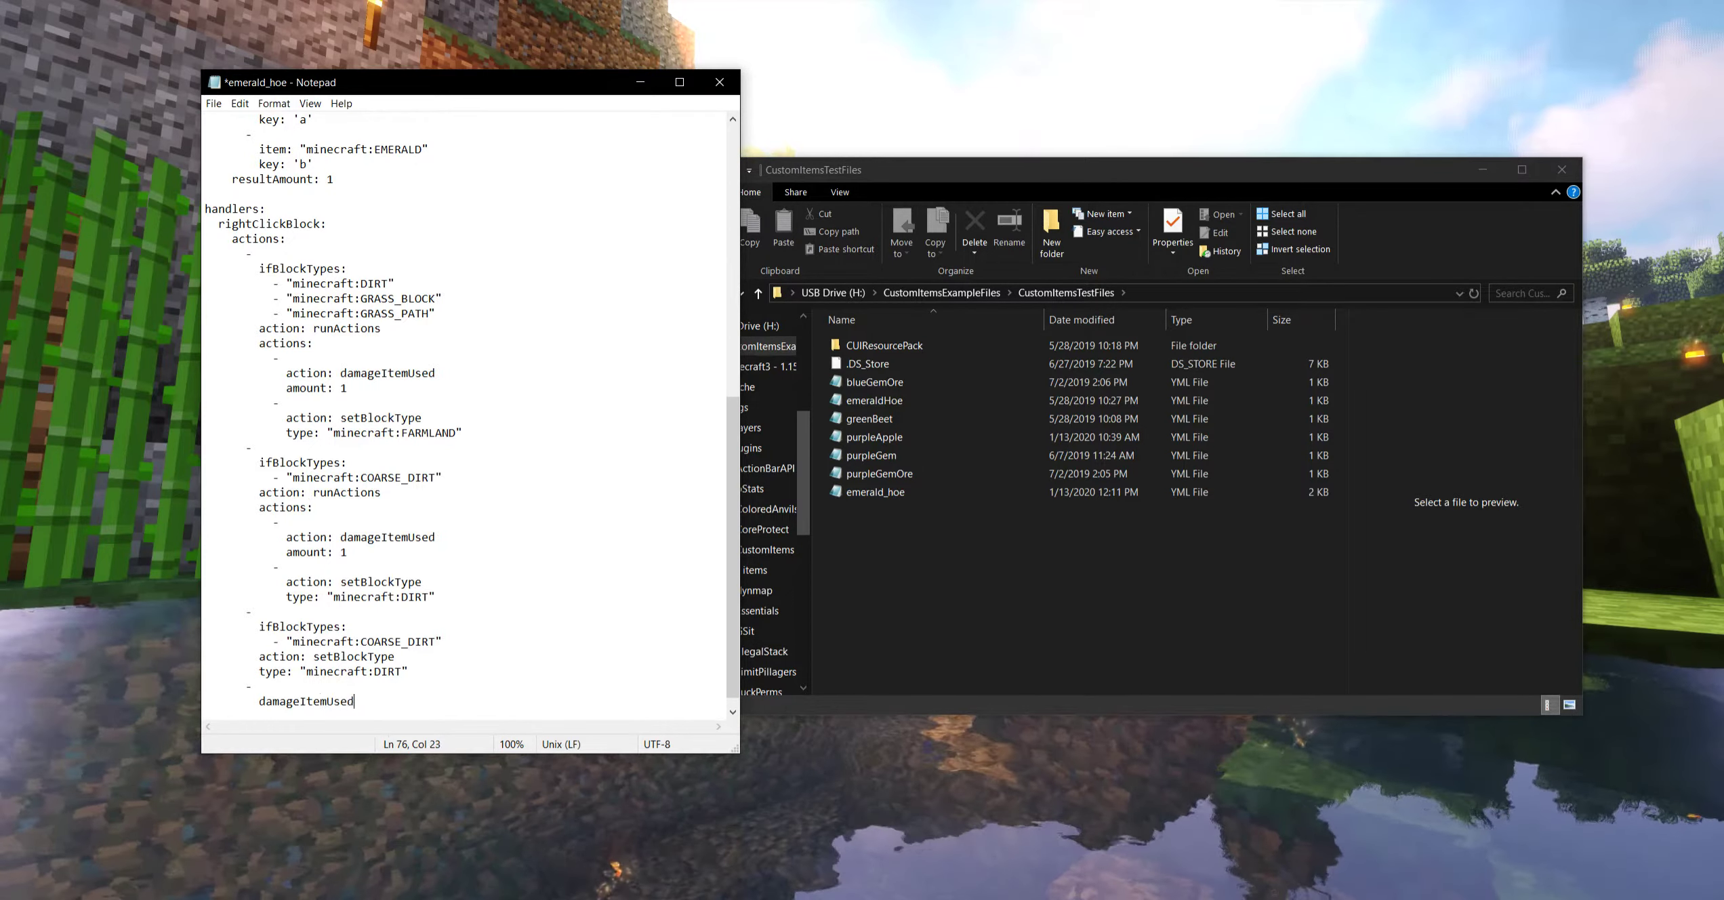
{"action": "key", "text": "Return"}
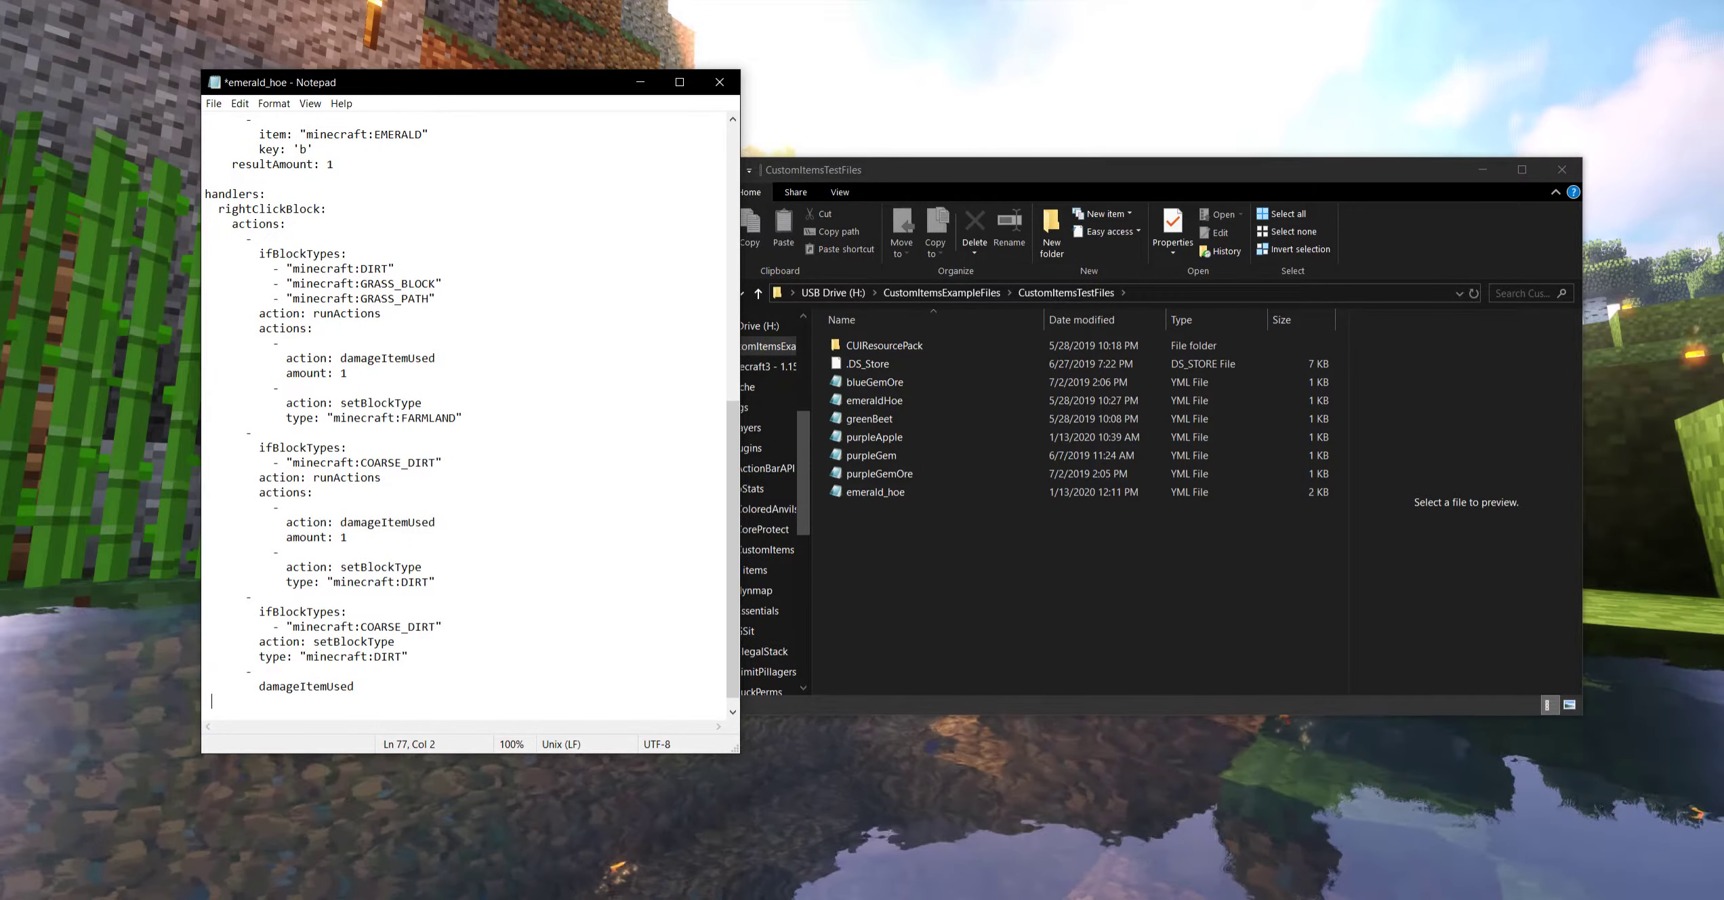
{"action": "key", "text": "Up"}
{"action": "type", "text": "a"}
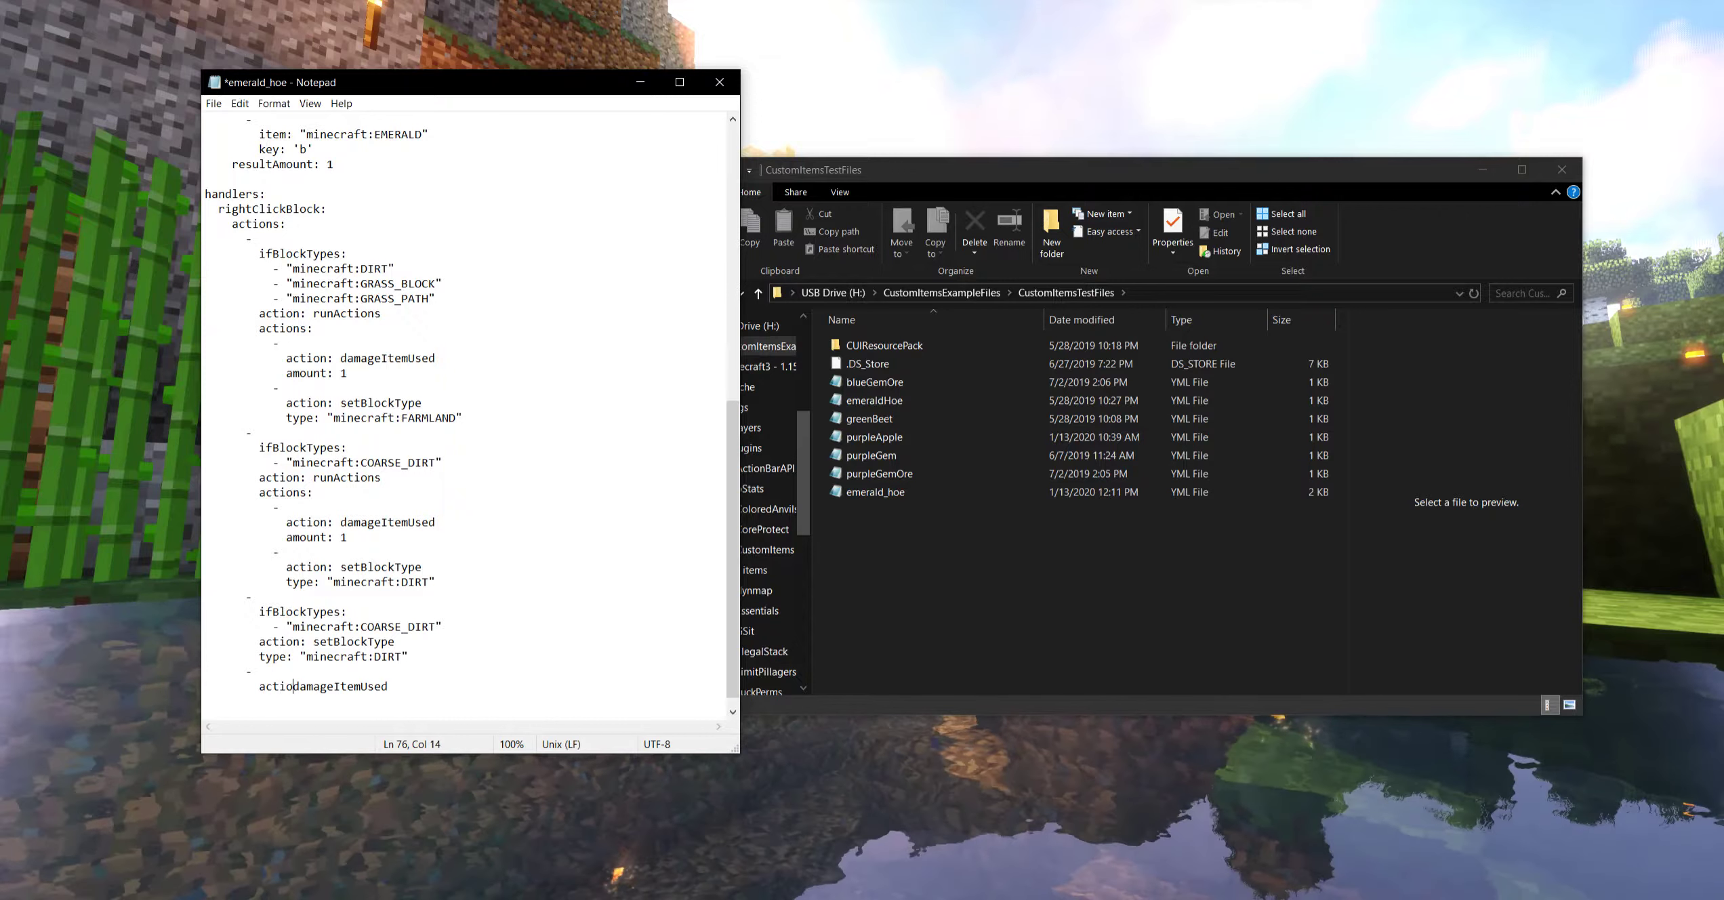
{"action": "type", "text": "n:"}
{"action": "left_click", "coordinate": [259, 700]}
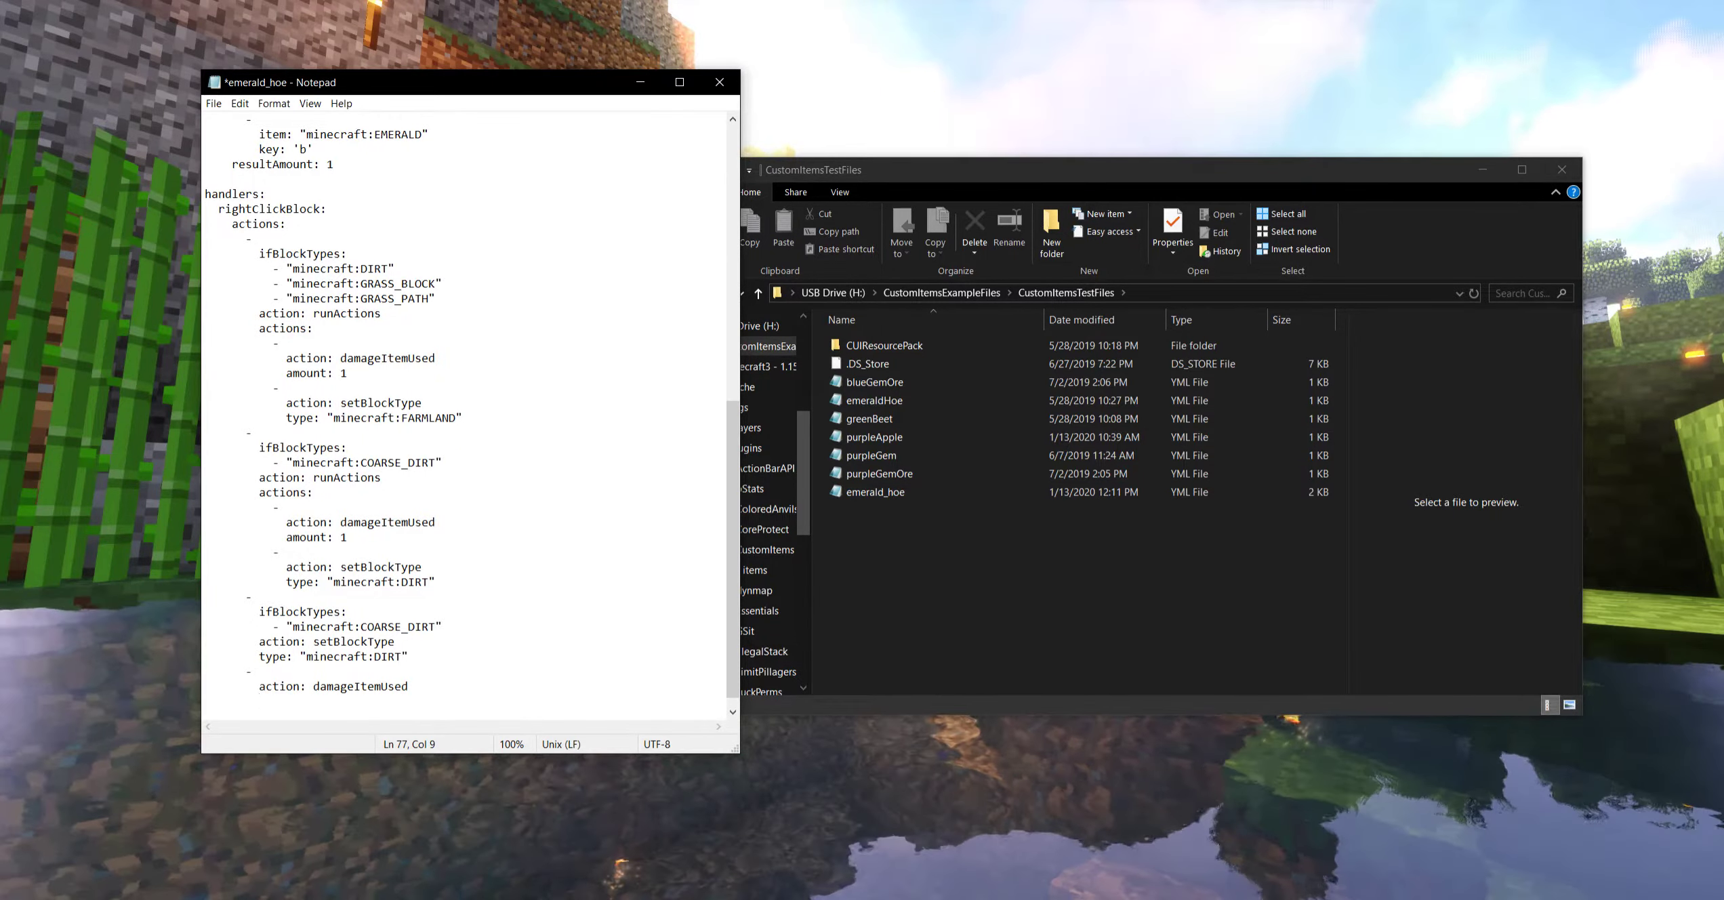
{"action": "type", "text": "amount: 1"}
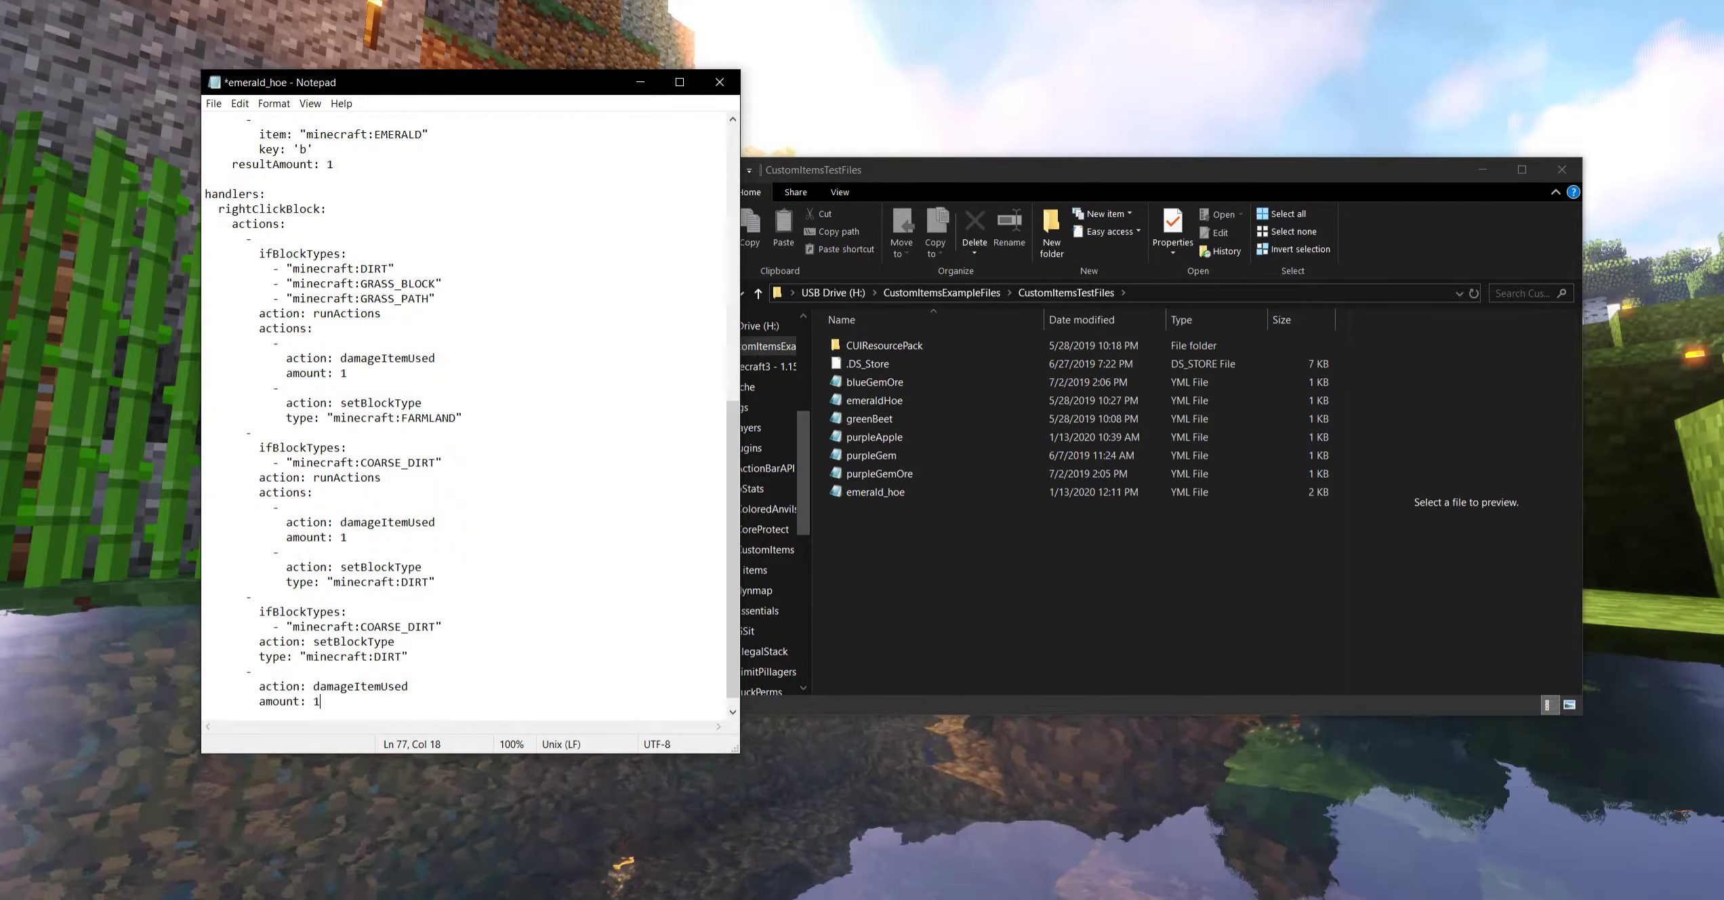
{"action": "key", "text": "ctrl+s"}
Review the duplicated entry's COARSE_DIRT condition and insert three blank lines above that entry to set it apart
{"action": "left_click_drag", "start_coordinate": [442, 626], "coordinate": [212, 611]}
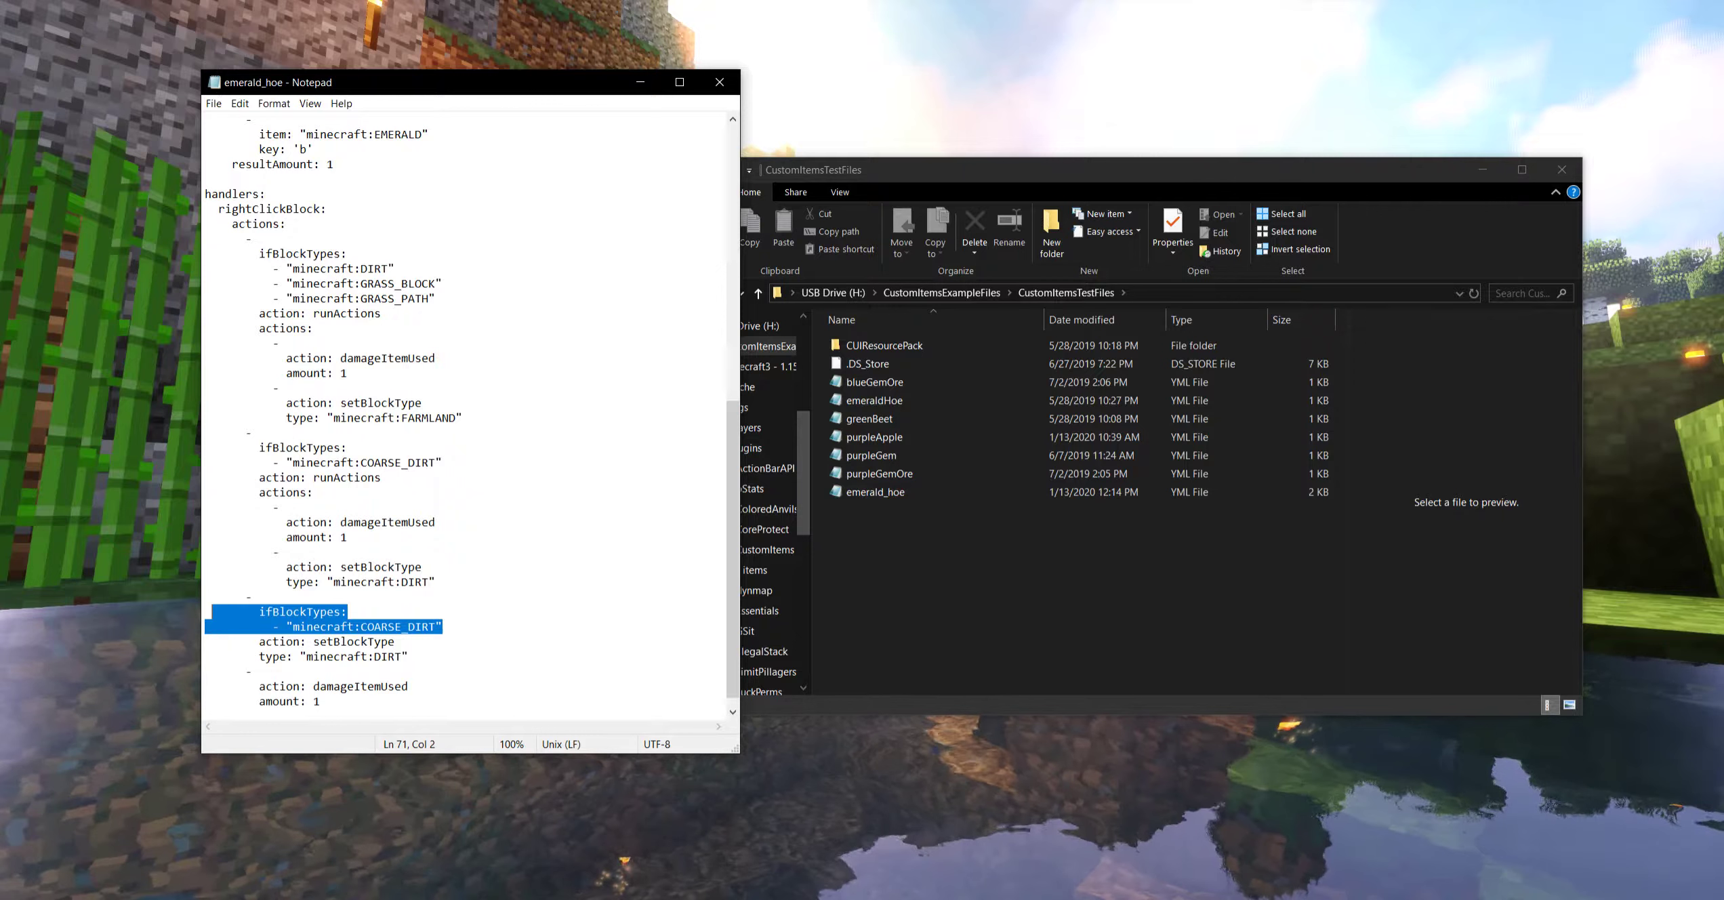
{"action": "left_click", "coordinate": [354, 626]}
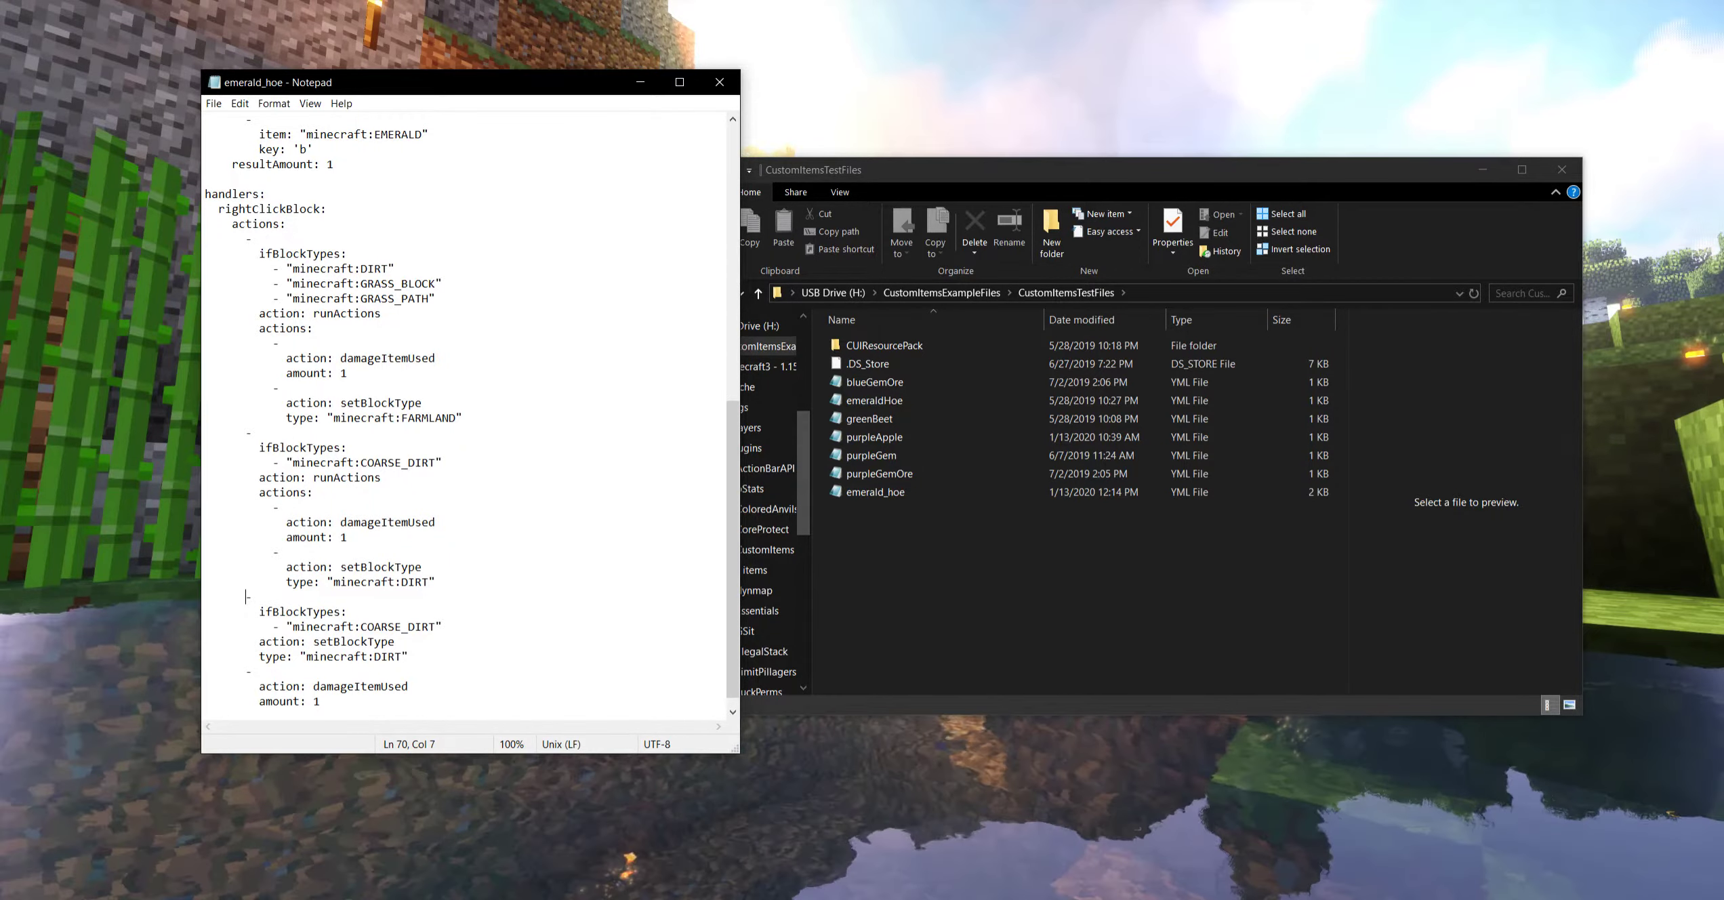
{"action": "key", "text": "Return"}
{"action": "key", "text": "Return"}
{"action": "key", "text": "Return"}
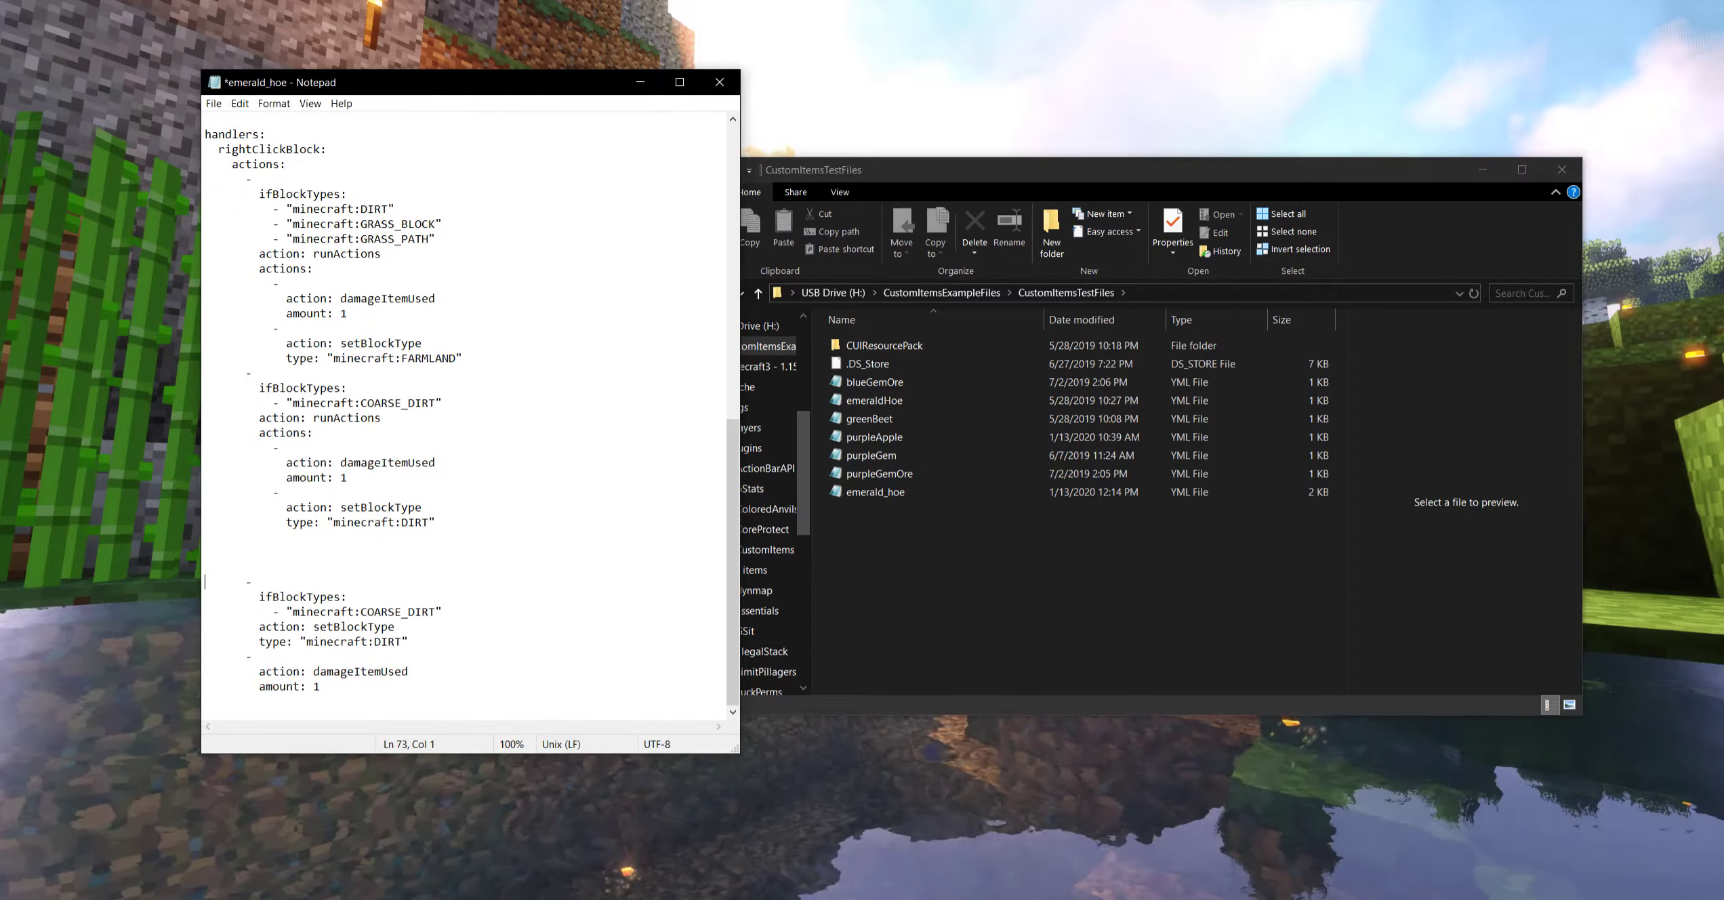
Compare the standalone damageItemUsed entry with the runActions block and nested actions of the original COARSE_DIRT entry
{"action": "left_click", "coordinate": [320, 685]}
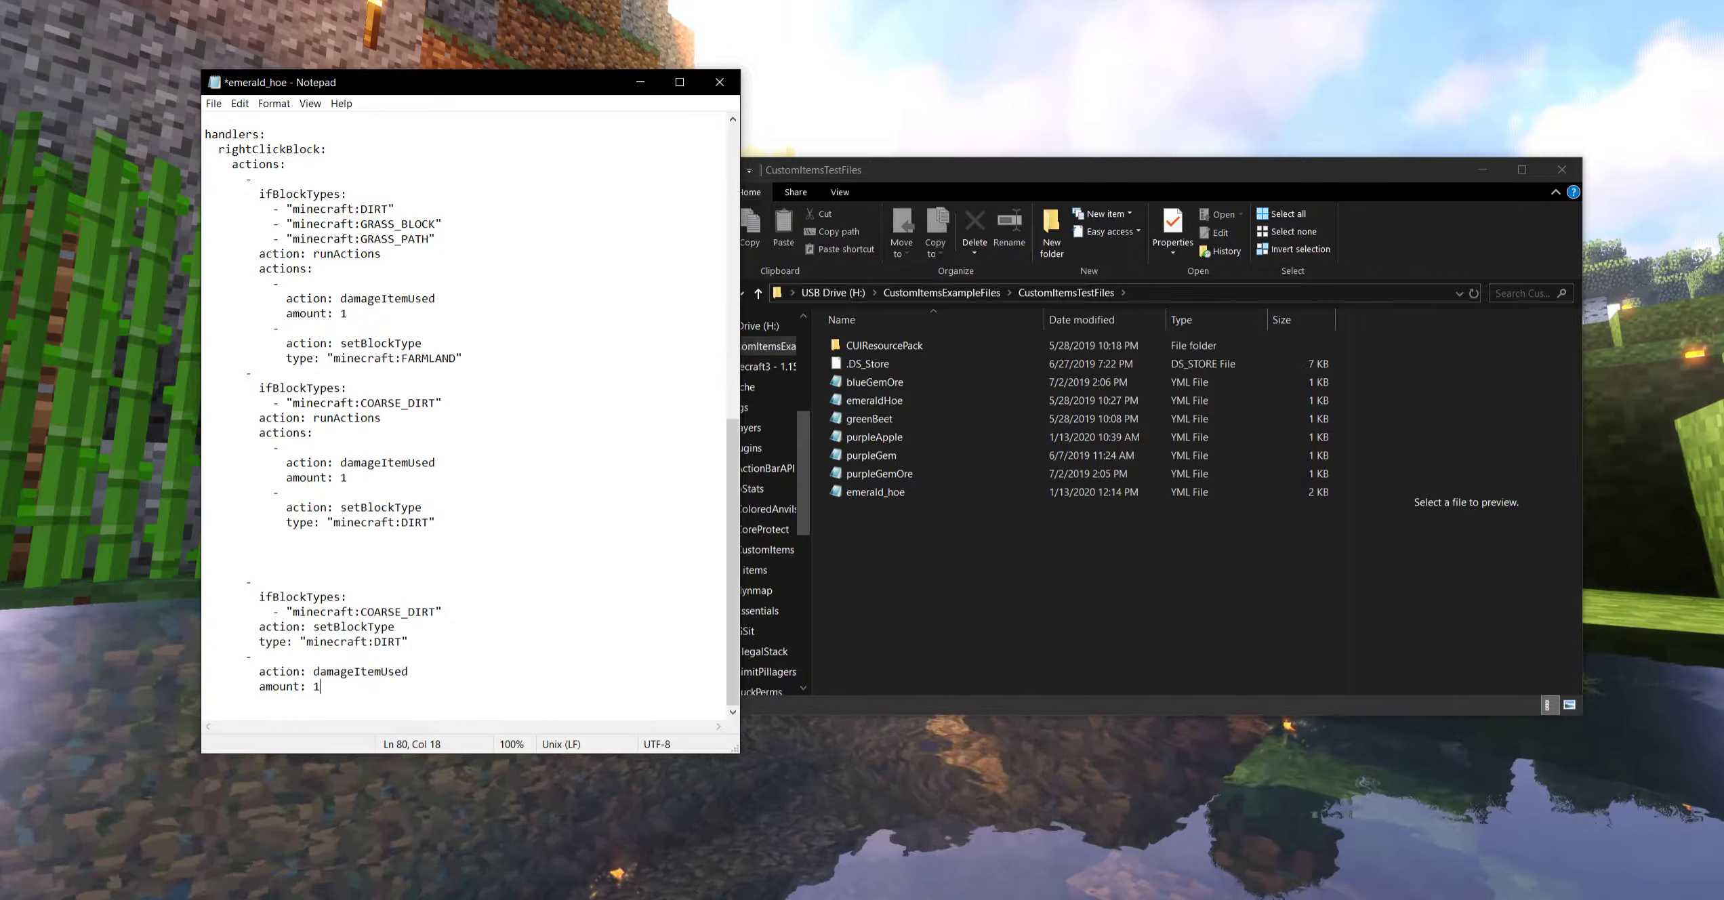
{"action": "key", "text": "shift+Up"}
{"action": "key", "text": "shift+Up"}
{"action": "key", "text": "shift+Left"}
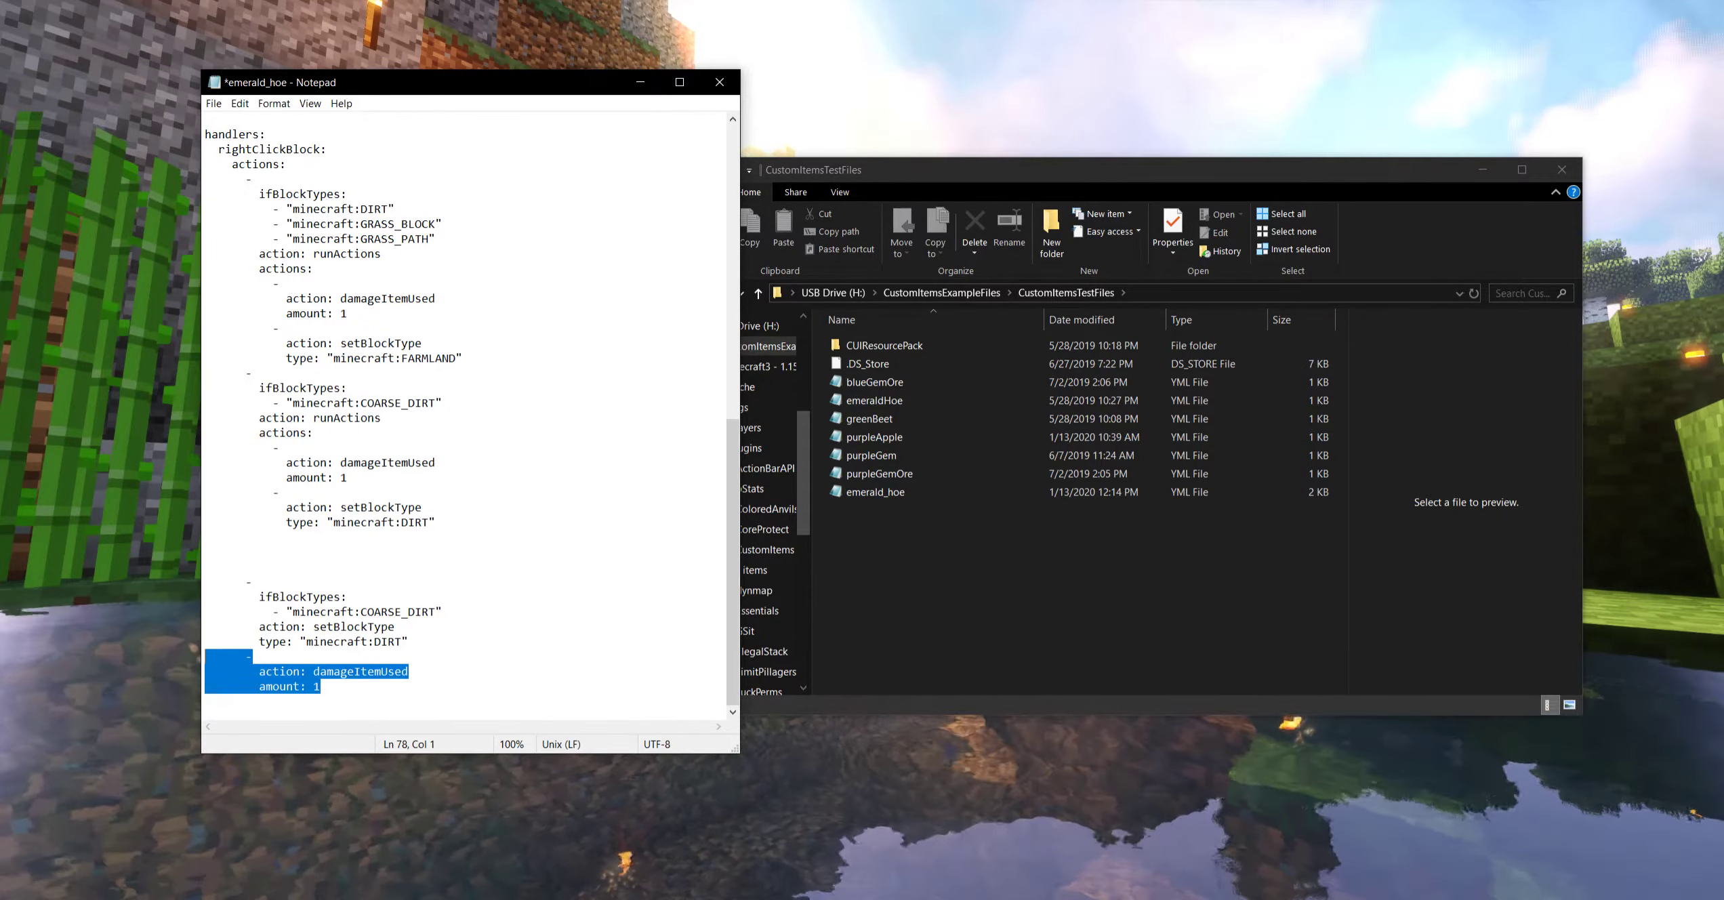
{"action": "left_click", "coordinate": [320, 687]}
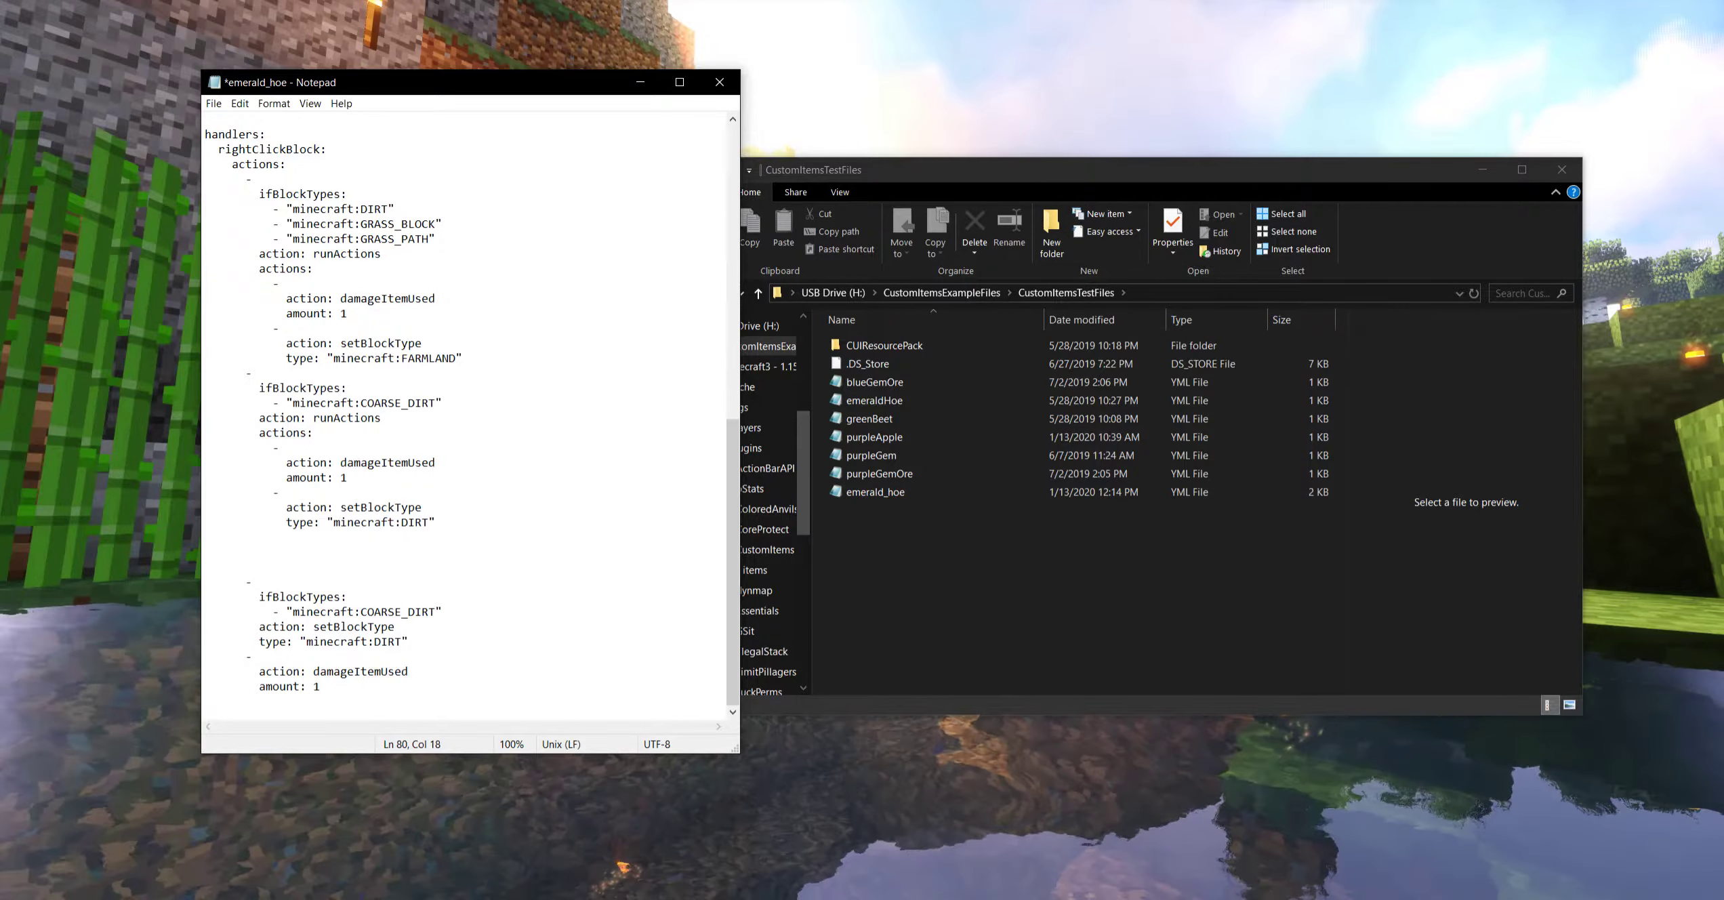
{"action": "key", "text": "shift+Up"}
{"action": "key", "text": "shift+Up"}
{"action": "key", "text": "shift+Up"}
{"action": "key", "text": "shift+Up"}
{"action": "key", "text": "shift+Up"}
{"action": "key", "text": "shift+Up"}
{"action": "key", "text": "shift+Up"}
{"action": "key", "text": "shift+Up"}
{"action": "key", "text": "shift+Up"}
{"action": "key", "text": "shift+Left"}
{"action": "key", "text": "shift+Left"}
{"action": "key", "text": "shift+Left"}
{"action": "key", "text": "shift+Left"}
{"action": "key", "text": "shift+Left"}
{"action": "key", "text": "shift+Left"}
{"action": "key", "text": "shift+Left"}
{"action": "key", "text": "shift+Left"}
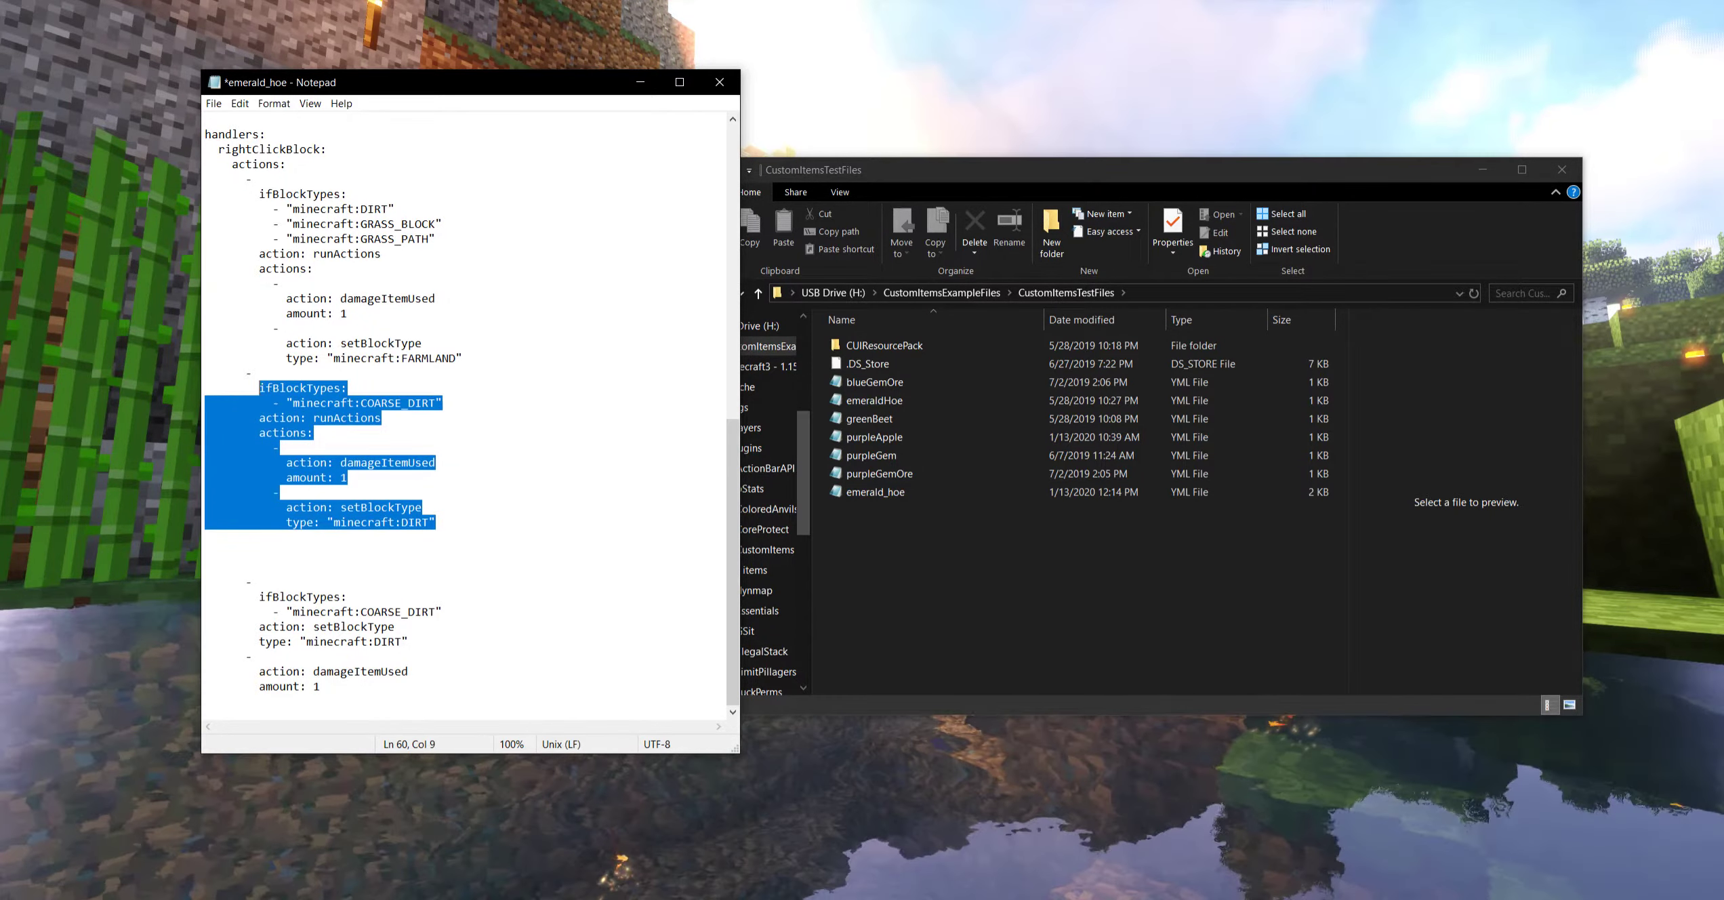
{"action": "key", "text": "shift+Left"}
{"action": "key", "text": "shift+Left"}
{"action": "key", "text": "shift+Left"}
{"action": "key", "text": "shift+Left"}
{"action": "key", "text": "shift+Down"}
{"action": "key", "text": "shift+Down"}
{"action": "key", "text": "shift+Left"}
{"action": "key", "text": "shift+Left"}
{"action": "key", "text": "shift+Left"}
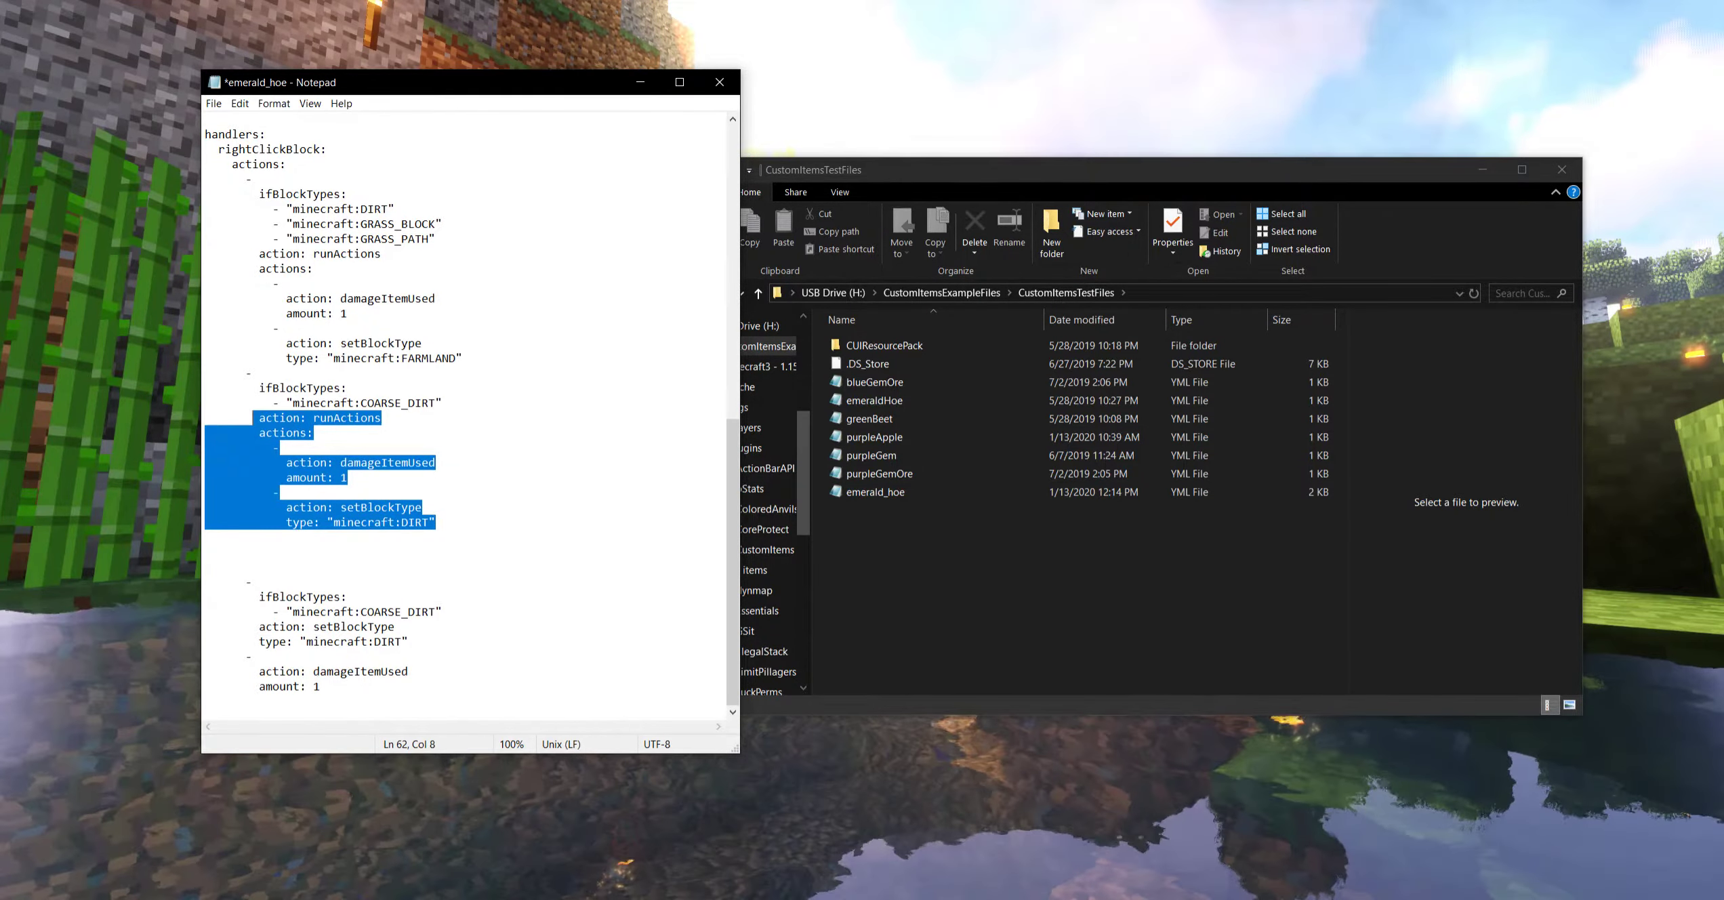
{"action": "key", "text": "shift+Down"}
{"action": "left_click_drag", "start_coordinate": [279, 433], "coordinate": [428, 521]}
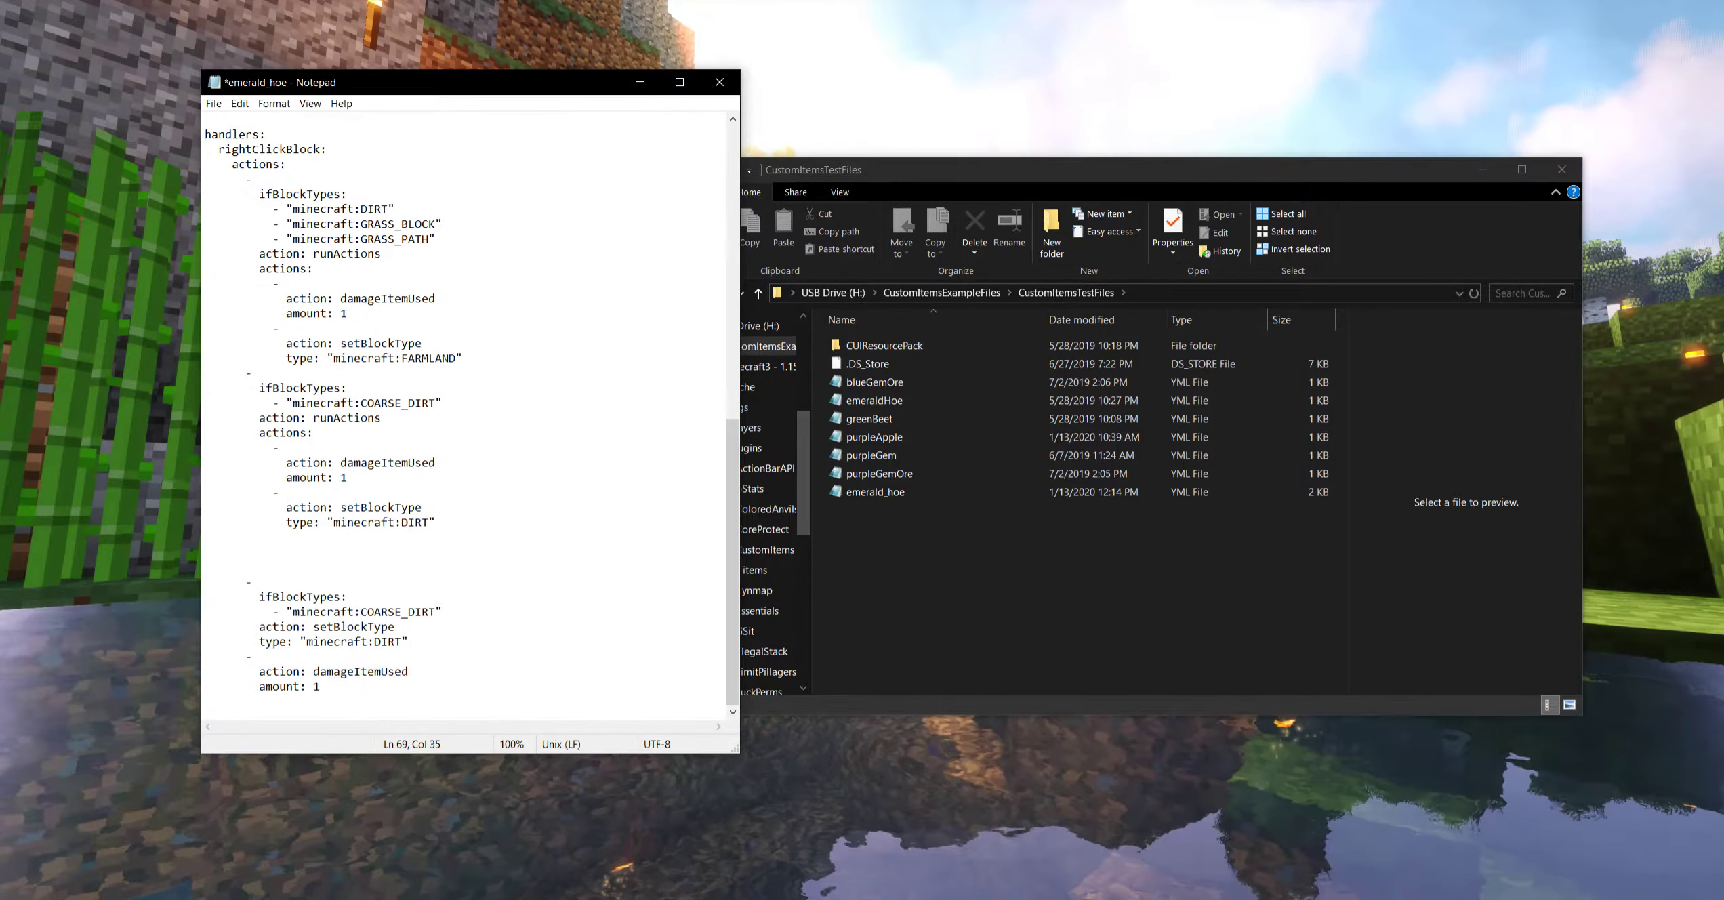
Delete the duplicated COARSE_DIRT entry, the standalone damageItemUsed entry and the blank lines above them
{"action": "left_click_drag", "start_coordinate": [321, 686], "coordinate": [205, 536]}
{"action": "key", "text": "BackSpace"}
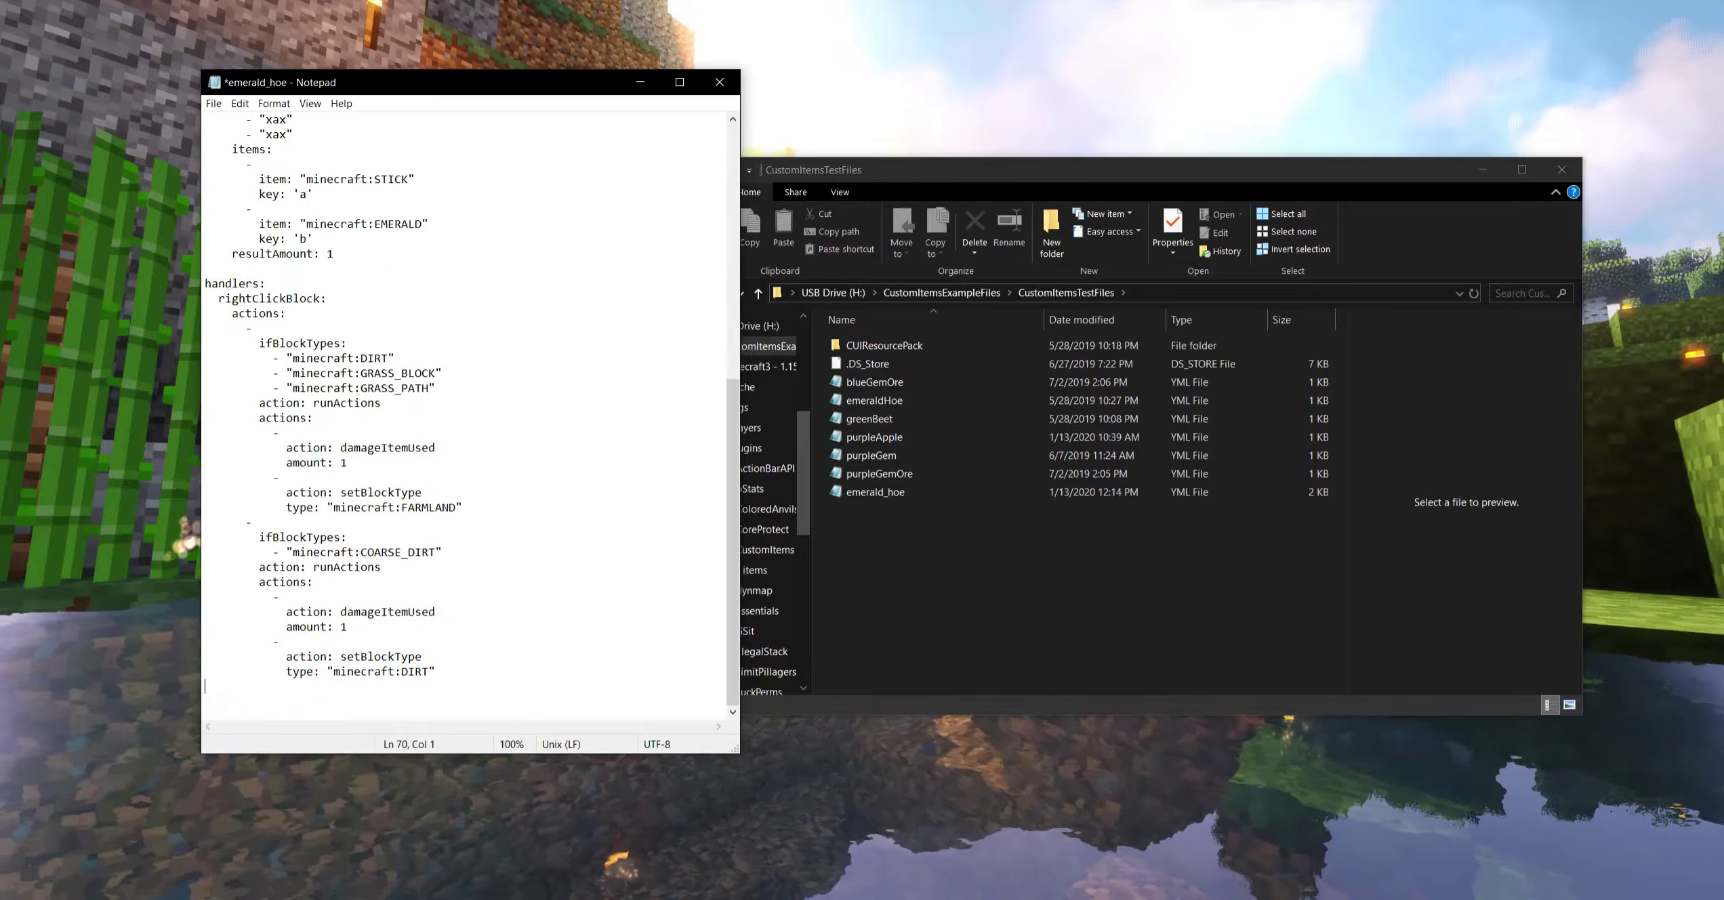
{"action": "key", "text": "BackSpace"}
Switch to the web browser and bring up the CustomItems wiki page Handlers and Actions
{"action": "key", "text": "alt+Tab"}
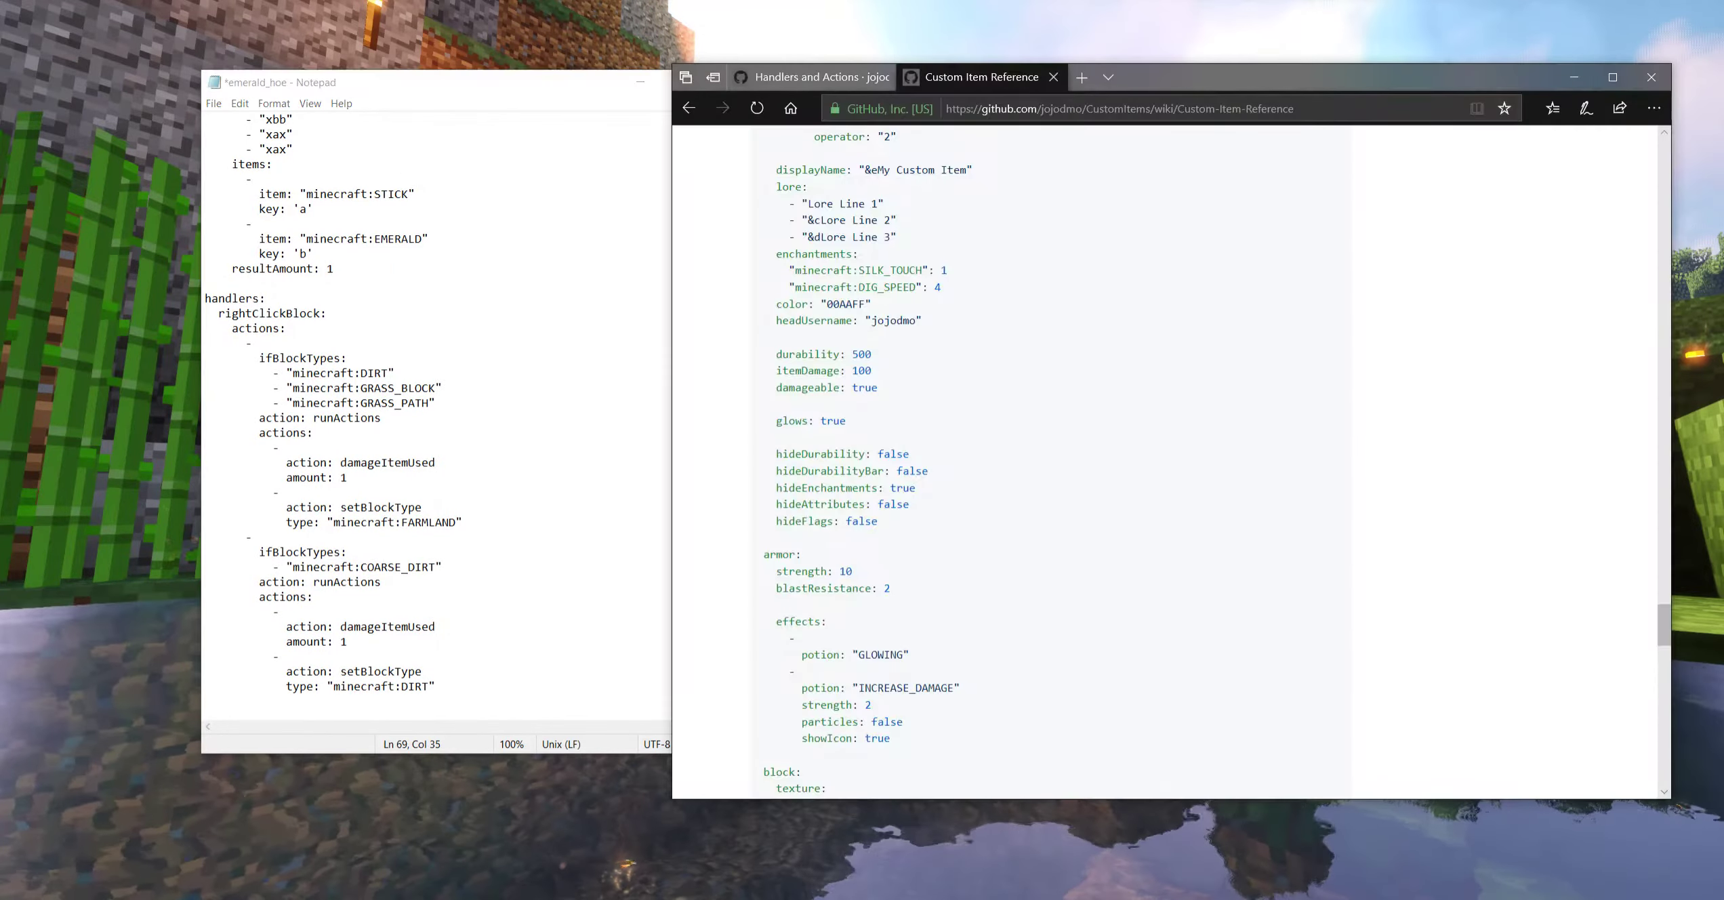
{"action": "left_click", "coordinate": [811, 77]}
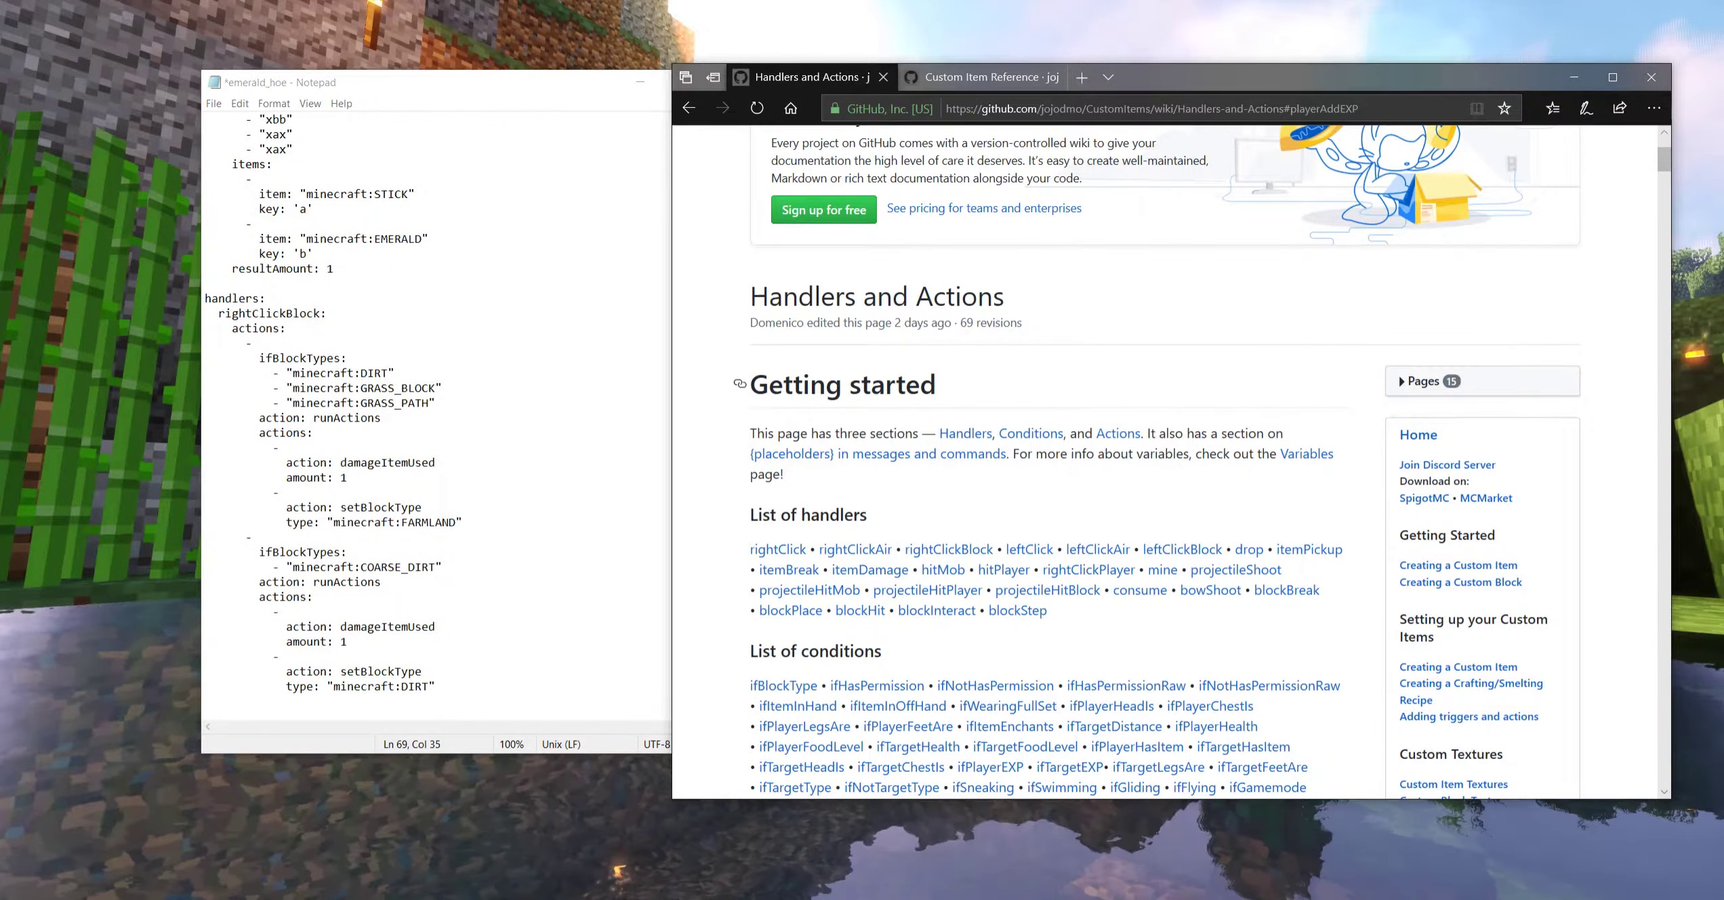
Examine the wiki's lists of handlers, conditions and actions, and read the condition descriptions from ifBlockType through ifPlayerHealth
{"action": "scroll", "coordinate": [843, 385], "scroll_direction": "up", "scroll_amount": 3}
{"action": "scroll", "coordinate": [1030, 448], "scroll_direction": "down", "scroll_amount": 3}
{"action": "scroll", "coordinate": [1030, 448], "scroll_direction": "down", "scroll_amount": 3}
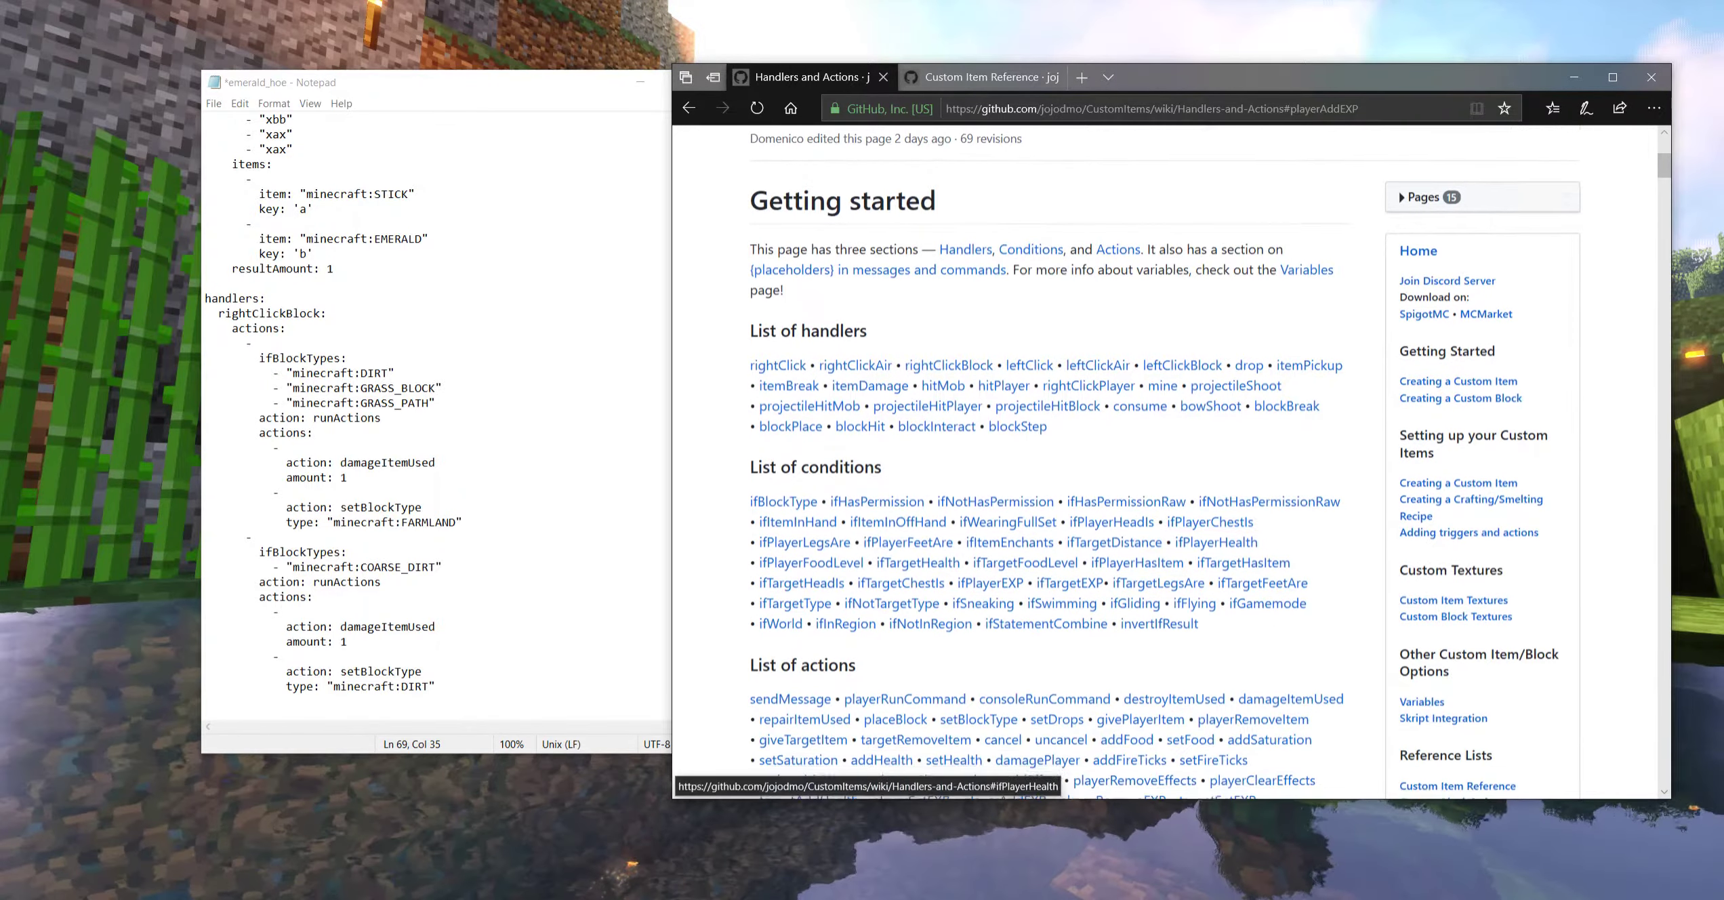
{"action": "left_click", "coordinate": [1467, 529]}
{"action": "scroll", "coordinate": [783, 499], "scroll_direction": "down", "scroll_amount": 6}
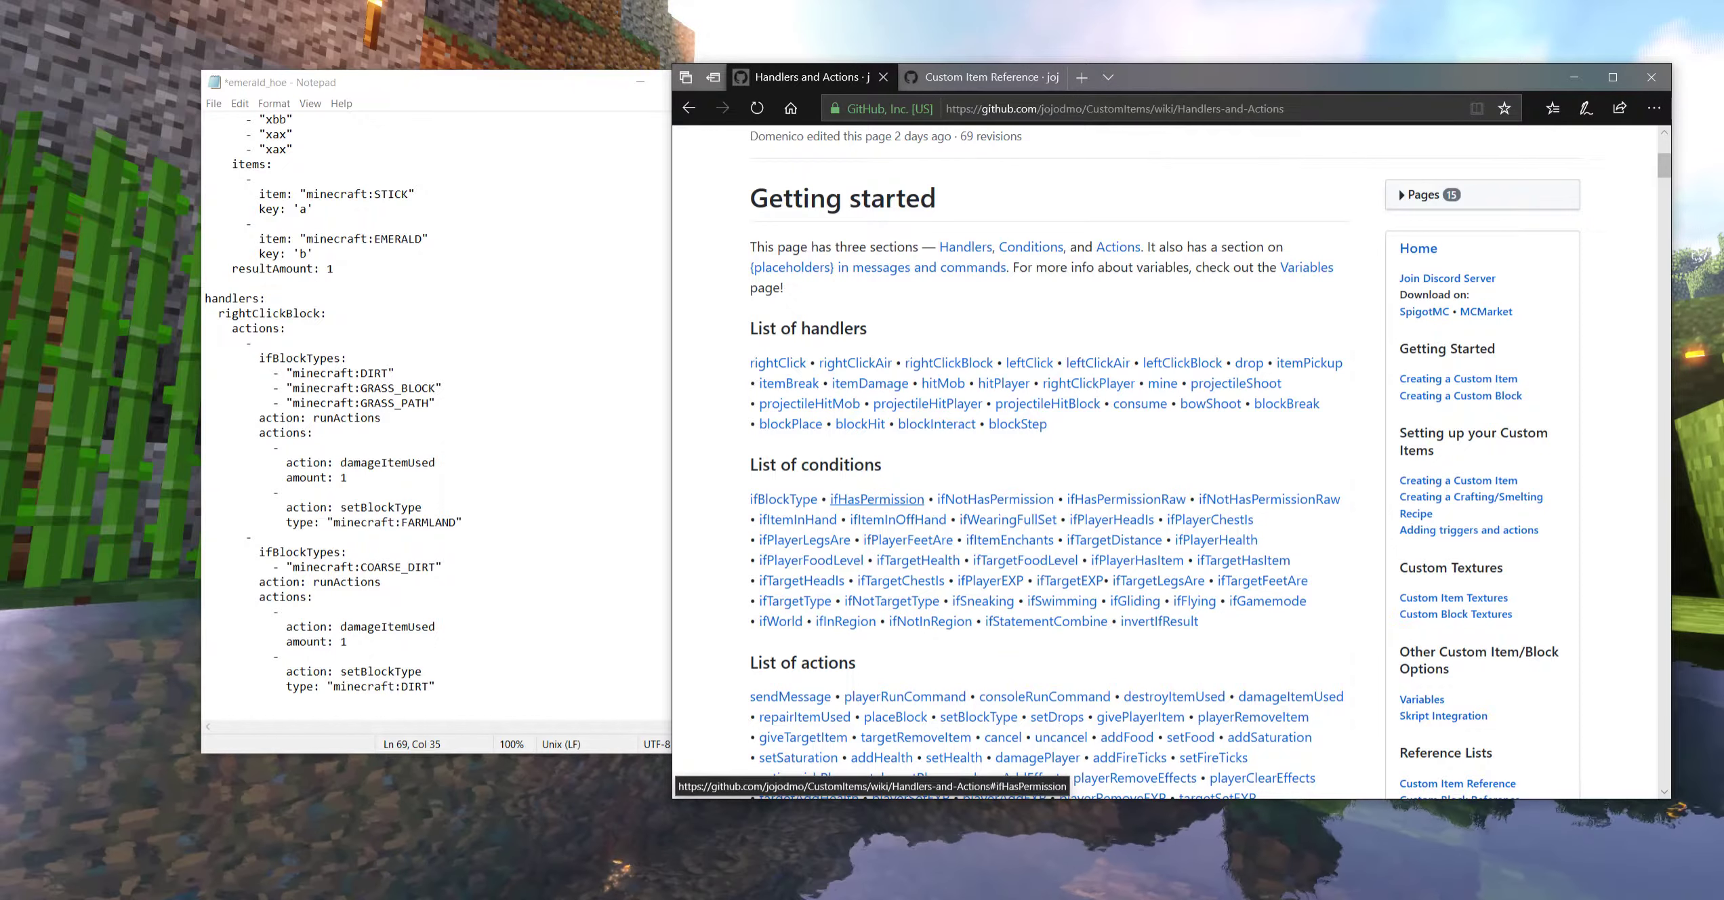
{"action": "left_click", "coordinate": [783, 499]}
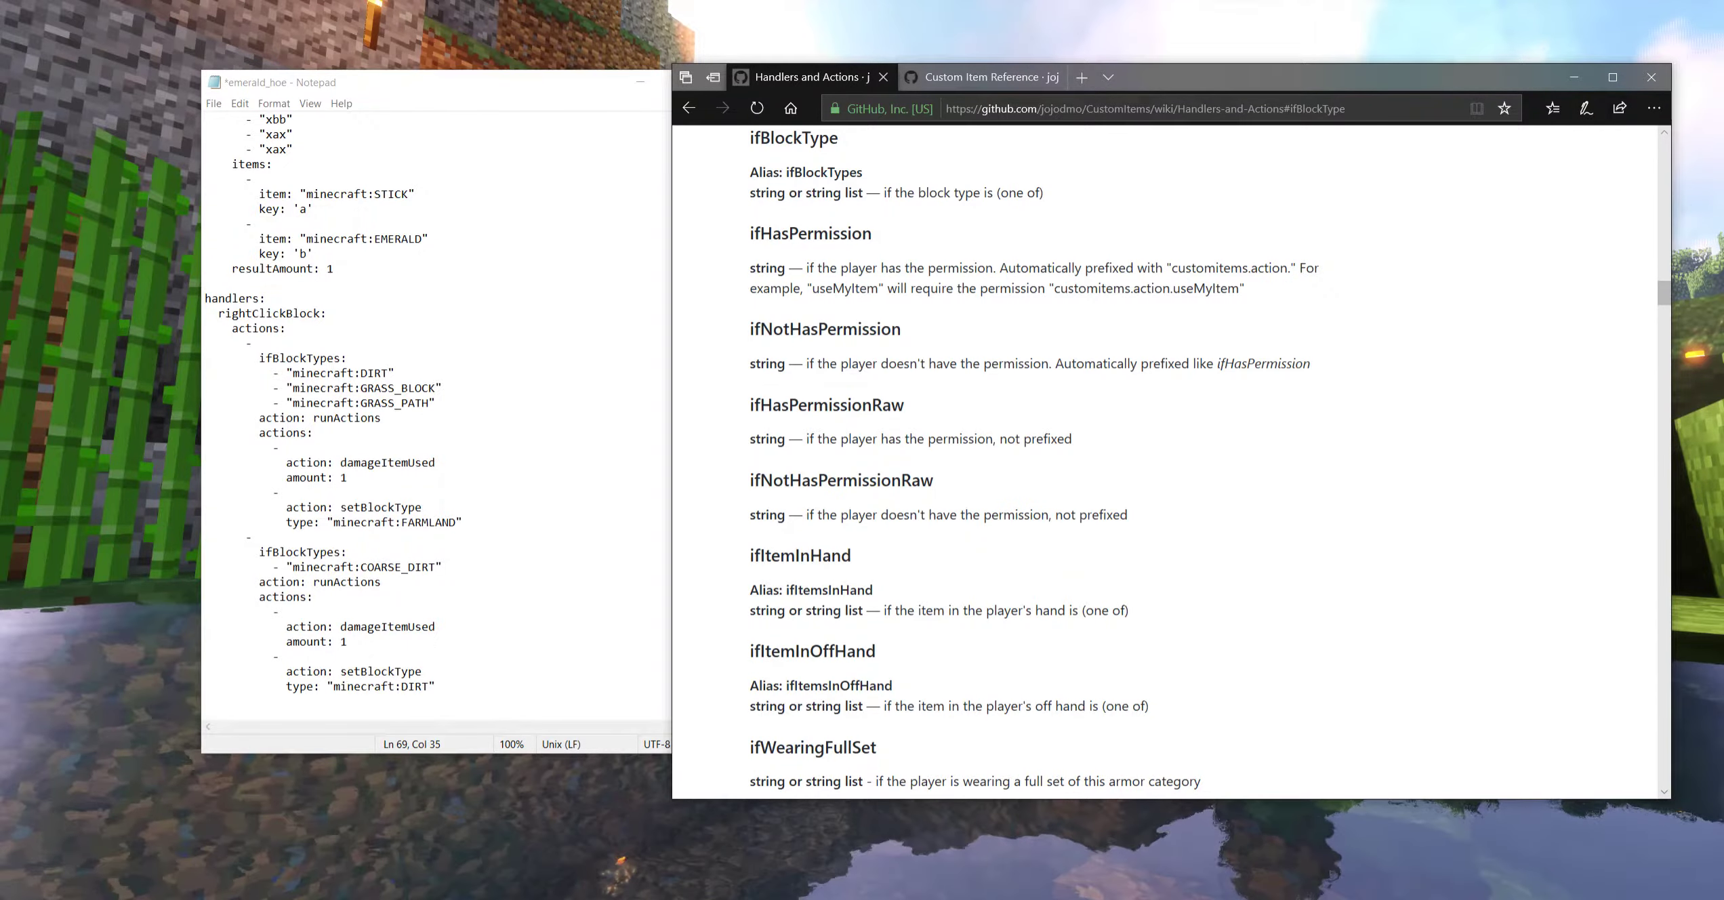
{"action": "scroll", "coordinate": [1050, 461], "scroll_direction": "down", "scroll_amount": 10}
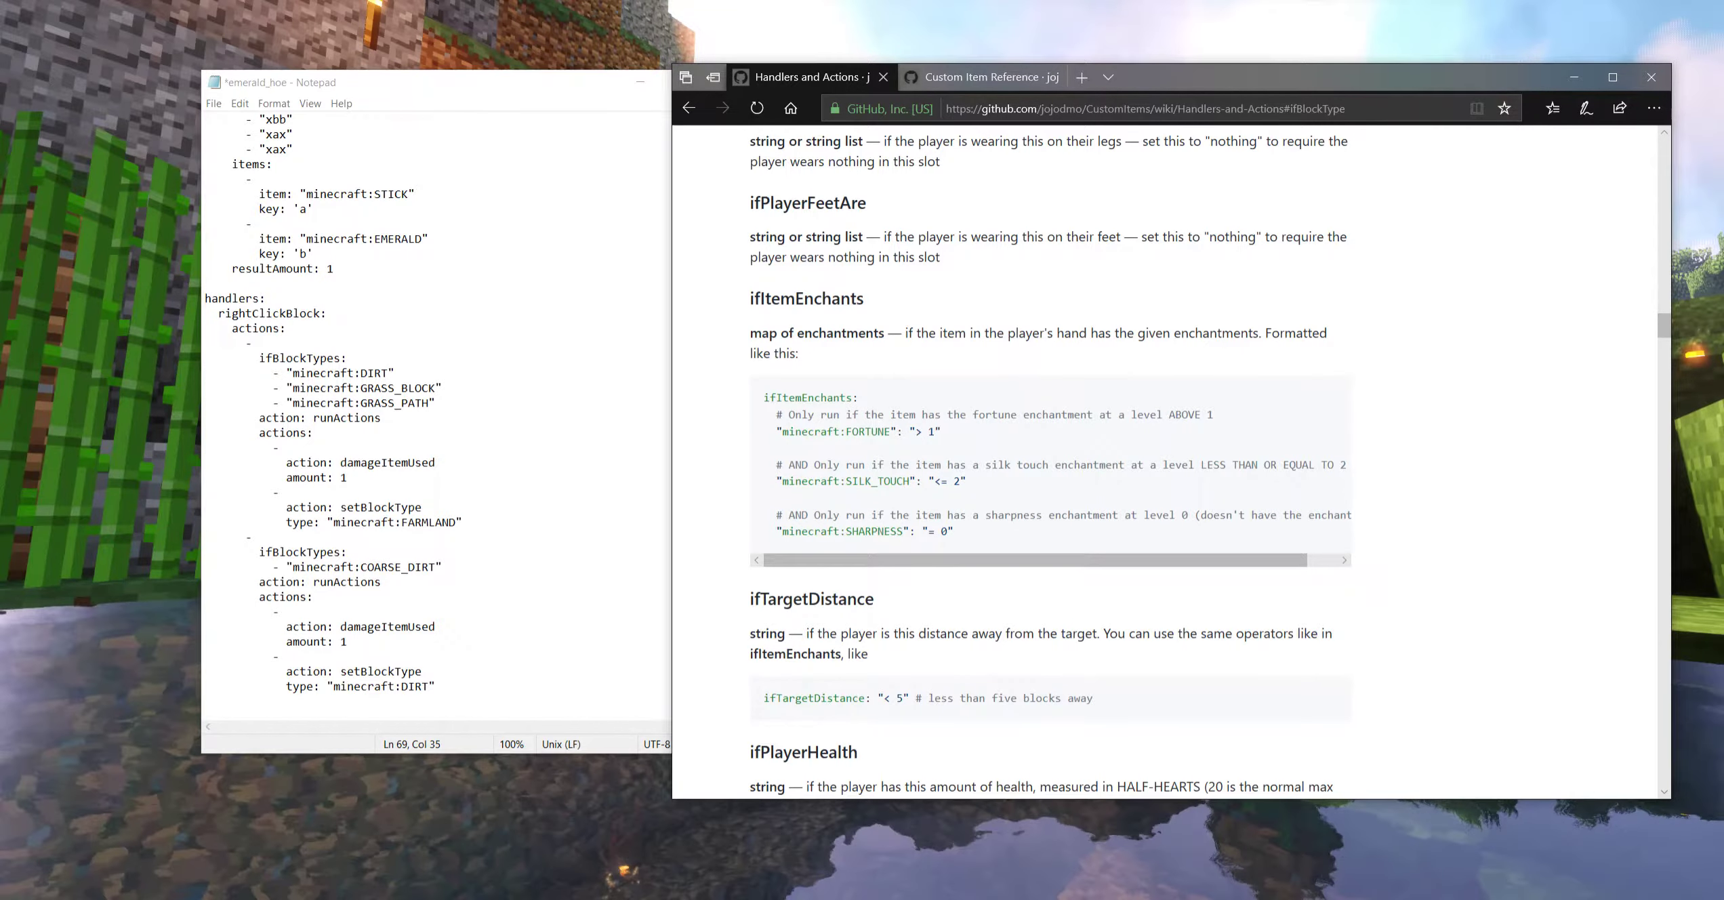
{"action": "scroll", "coordinate": [1051, 461], "scroll_direction": "down", "scroll_amount": 5}
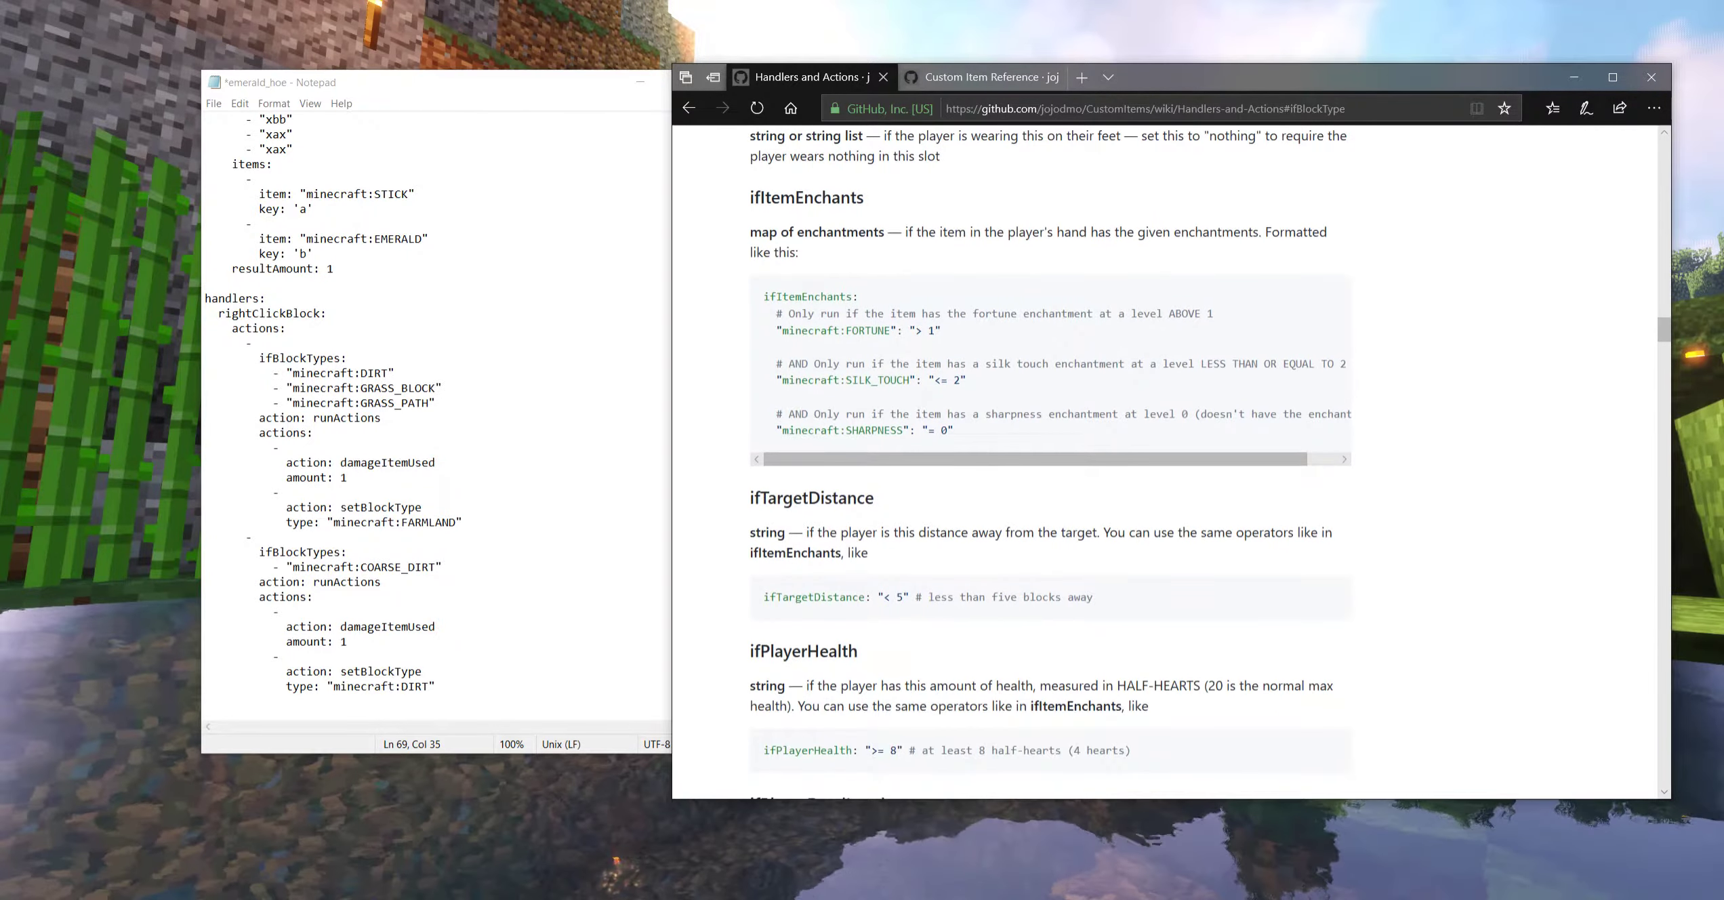
Return to the start of the wiki page and review the condition and action lists and the Handlers section's rightClickAir example
{"action": "key", "text": "Home"}
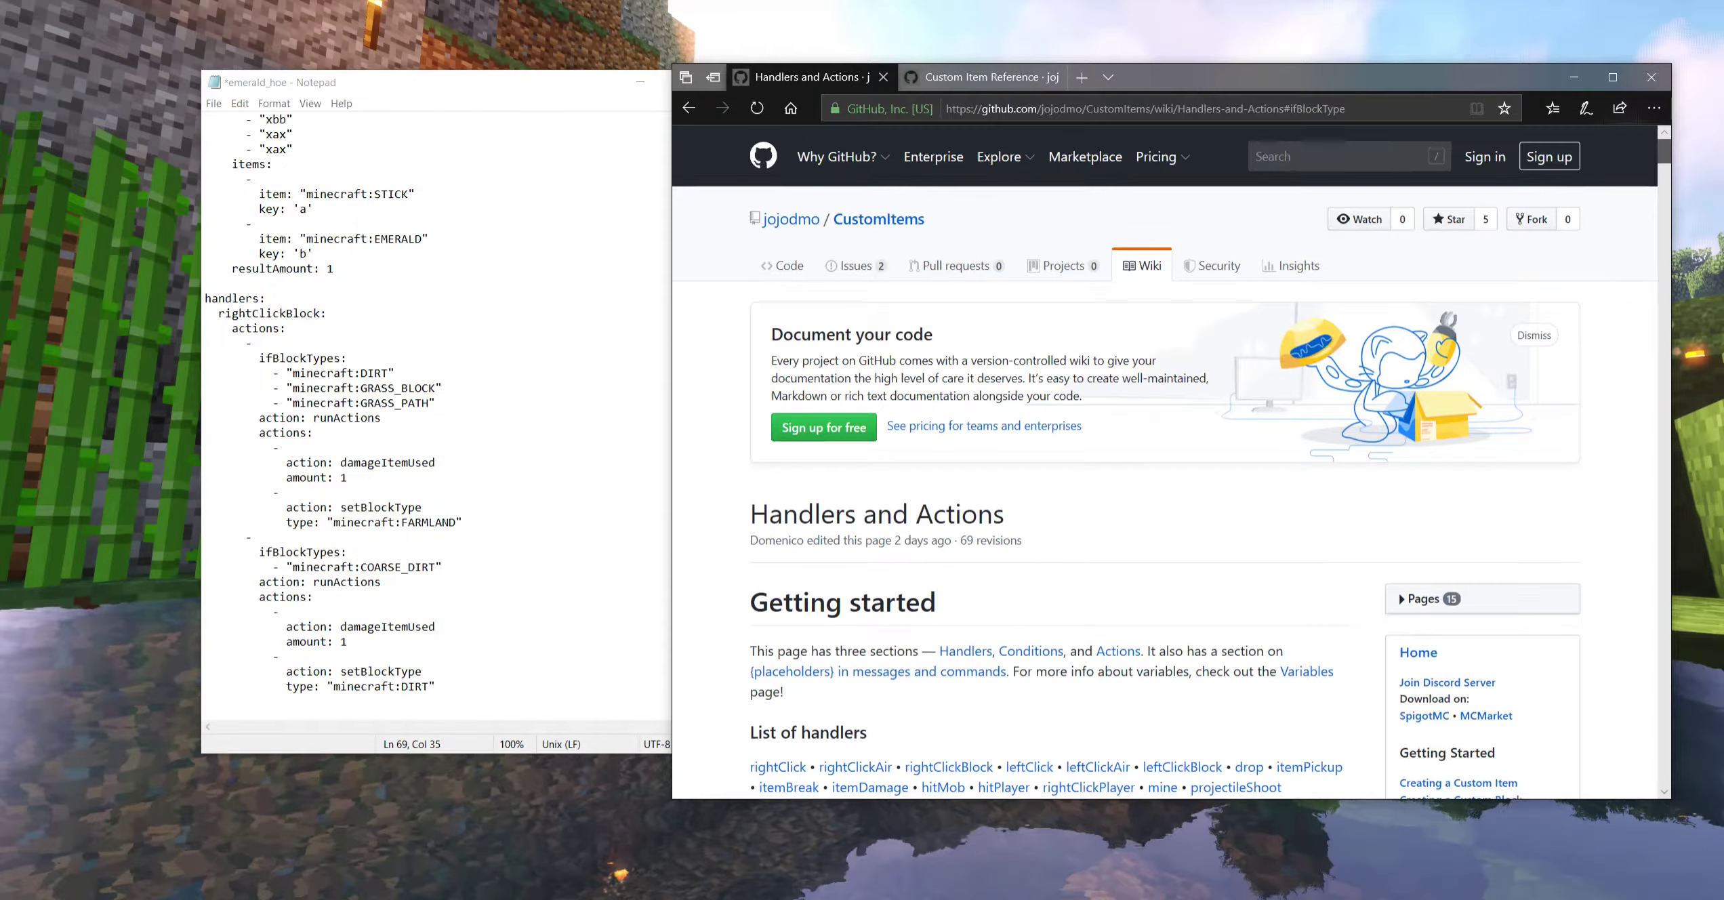
{"action": "scroll", "coordinate": [1070, 482], "scroll_direction": "down", "scroll_amount": 5}
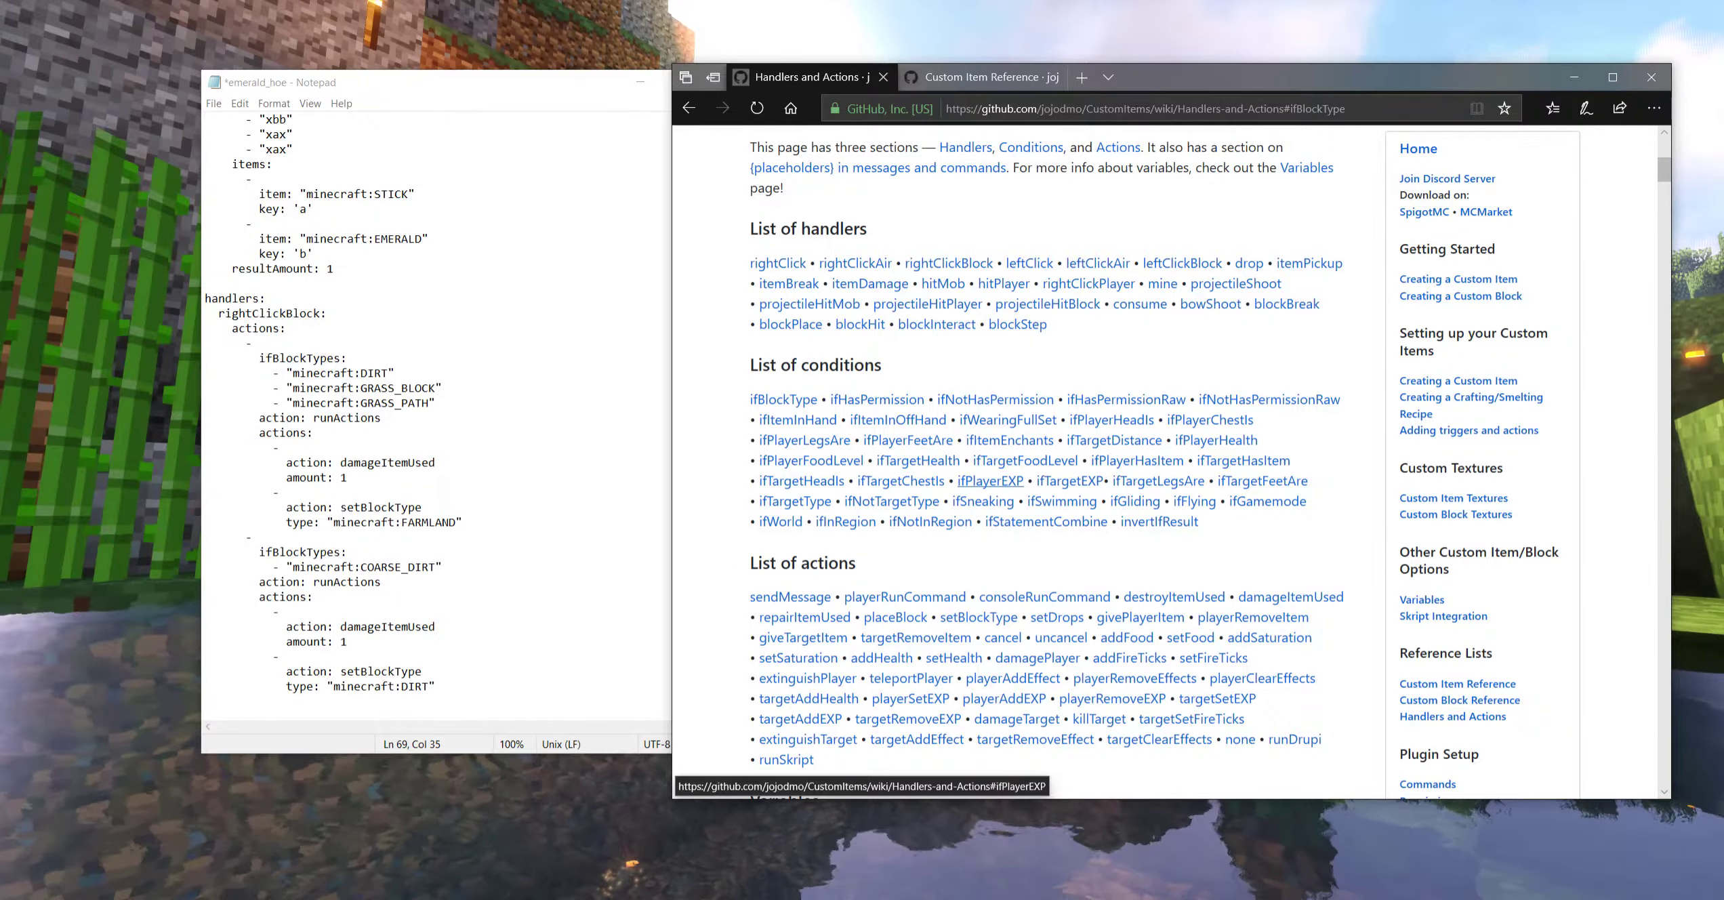
{"action": "scroll", "coordinate": [990, 480], "scroll_direction": "down", "scroll_amount": 3}
{"action": "scroll", "coordinate": [1044, 596], "scroll_direction": "up", "scroll_amount": 3}
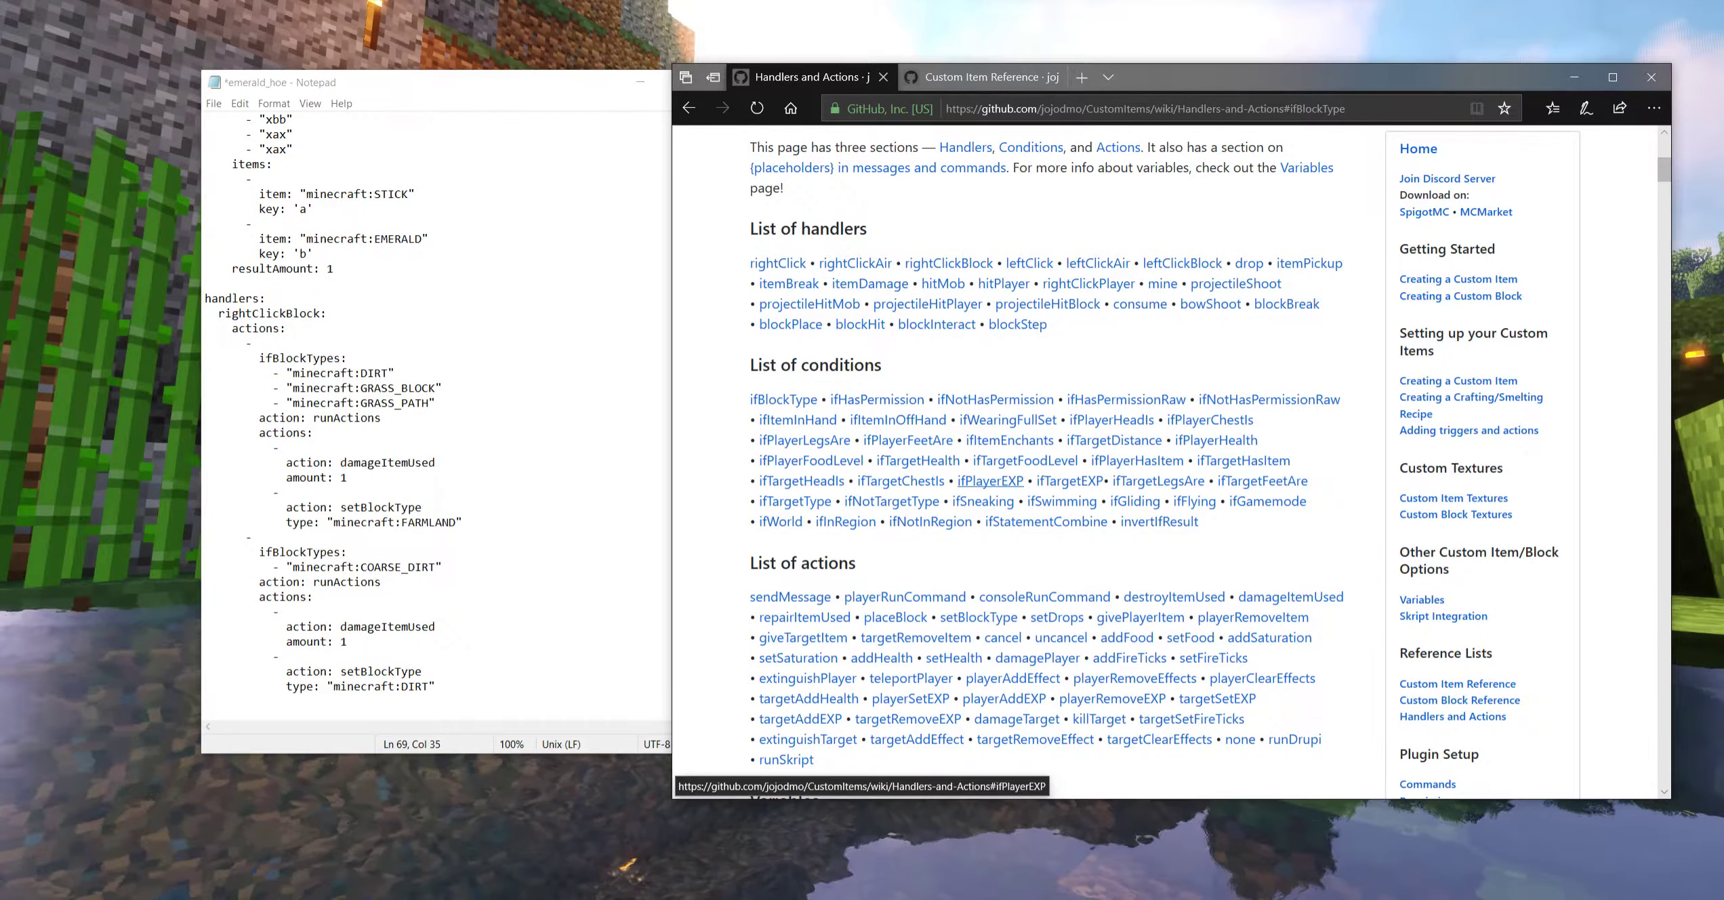
{"action": "scroll", "coordinate": [989, 482], "scroll_direction": "down", "scroll_amount": 9}
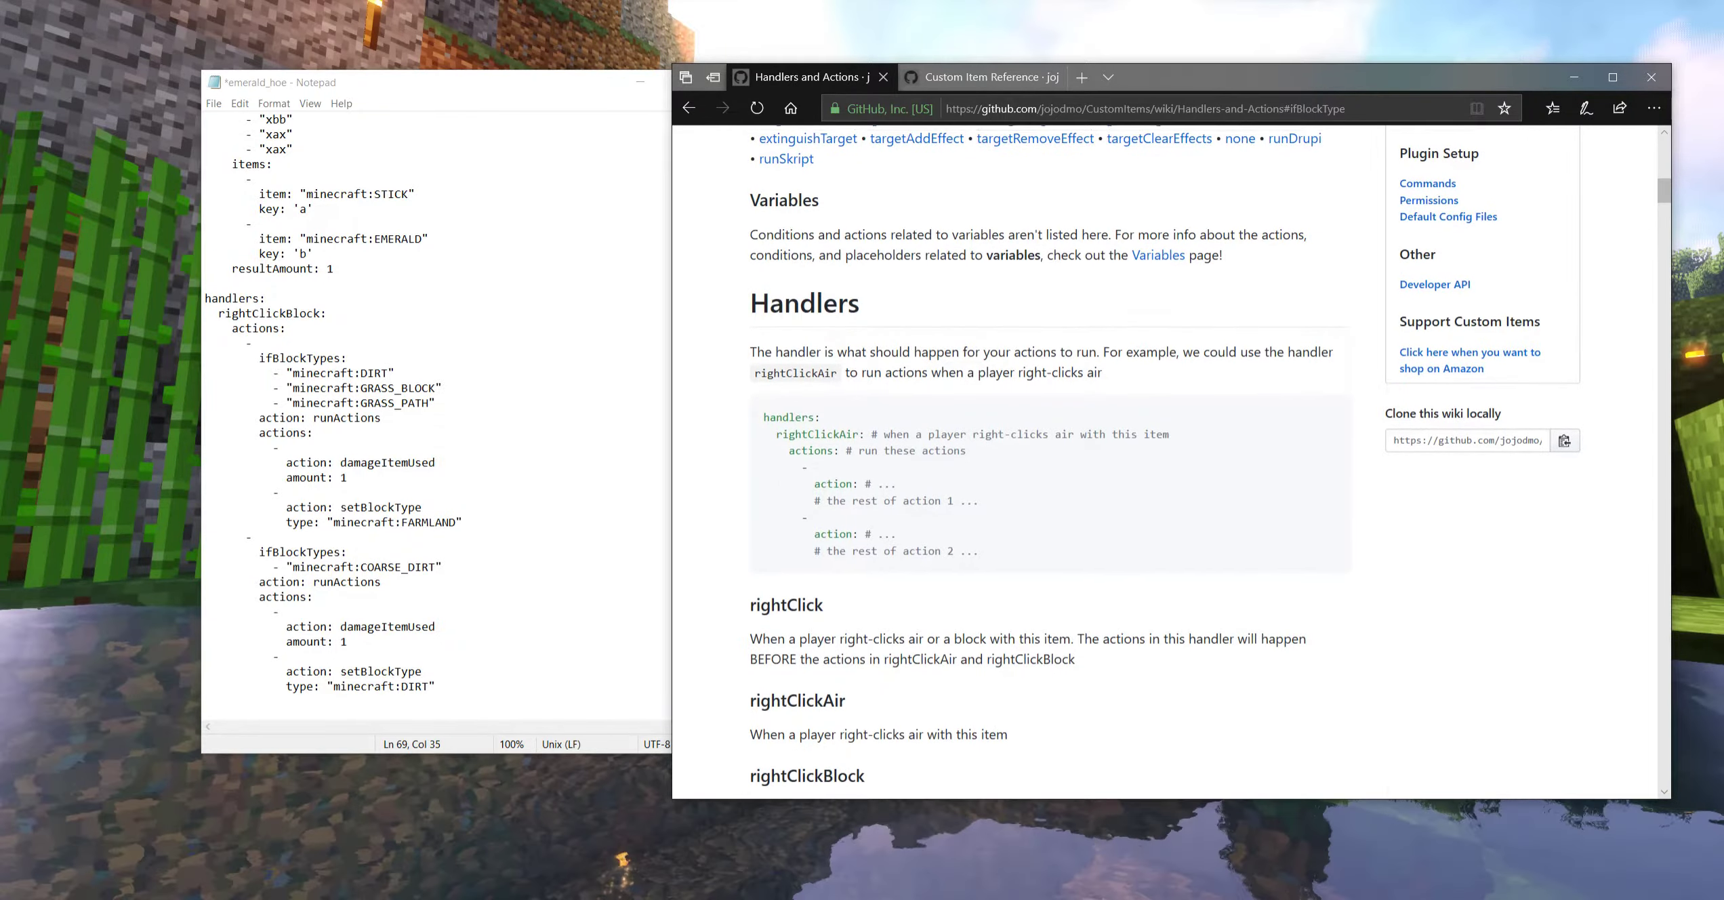
{"action": "scroll", "coordinate": [1088, 389], "scroll_direction": "up", "scroll_amount": 12}
{"action": "scroll", "coordinate": [1088, 389], "scroll_direction": "up", "scroll_amount": 5}
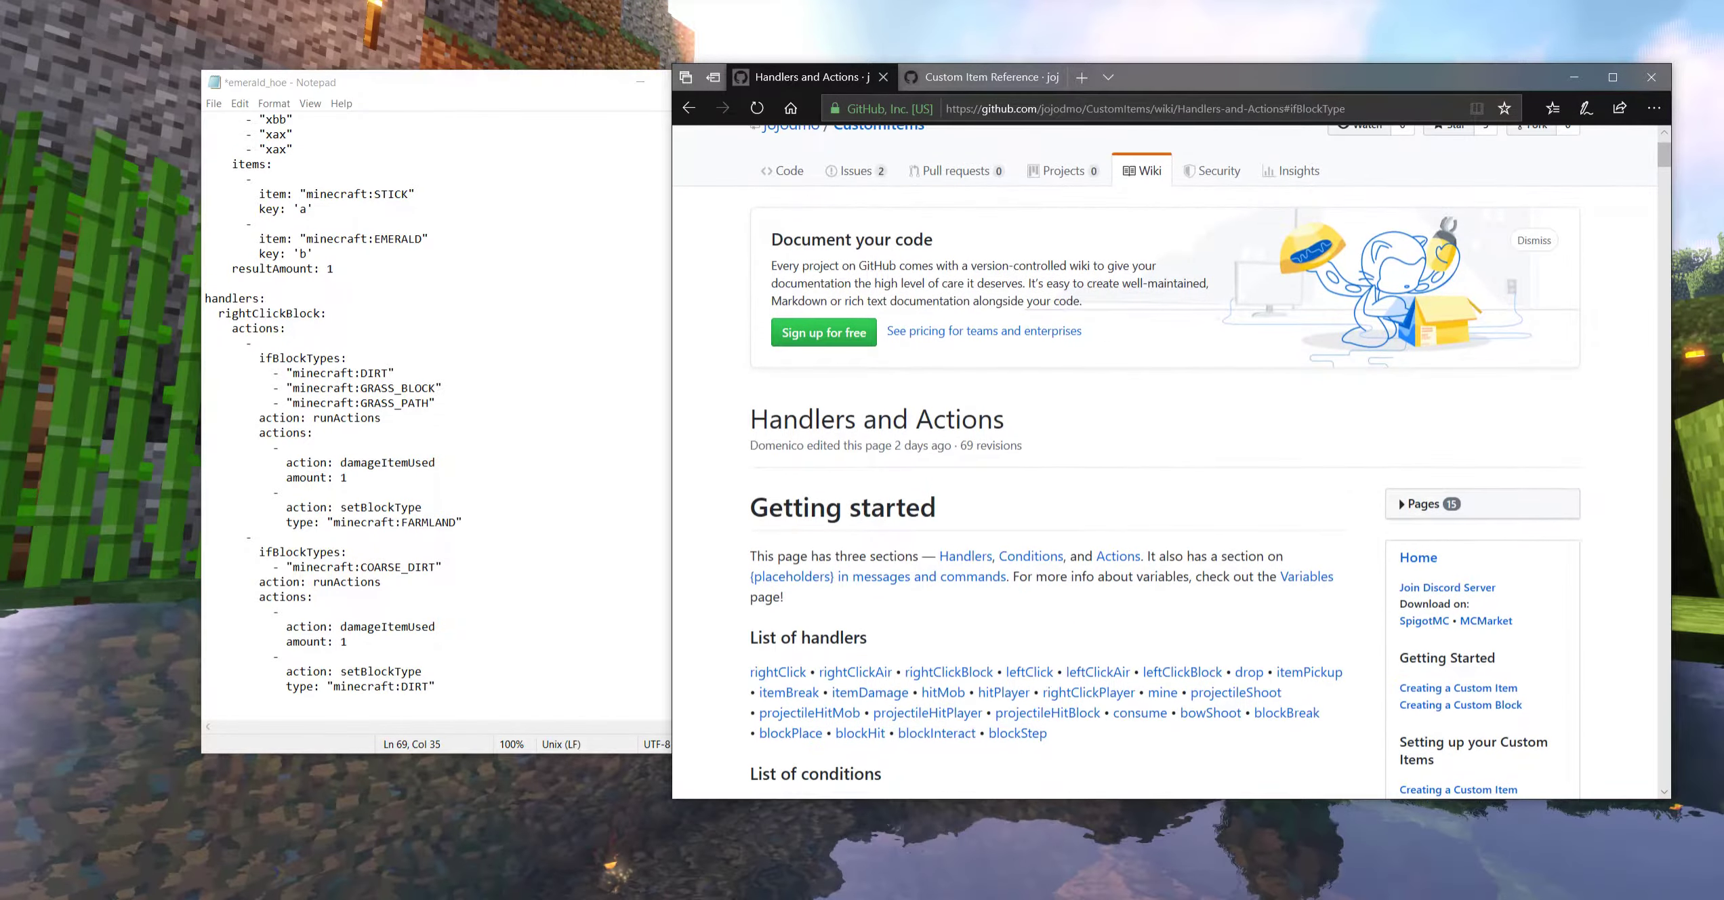
{"action": "scroll", "coordinate": [1159, 460], "scroll_direction": "down", "scroll_amount": 2}
Minimize the browser, move the CustomItemsTestFiles window clear of the editor, then save and close the emerald_hoe file
{"action": "left_click", "coordinate": [1574, 77]}
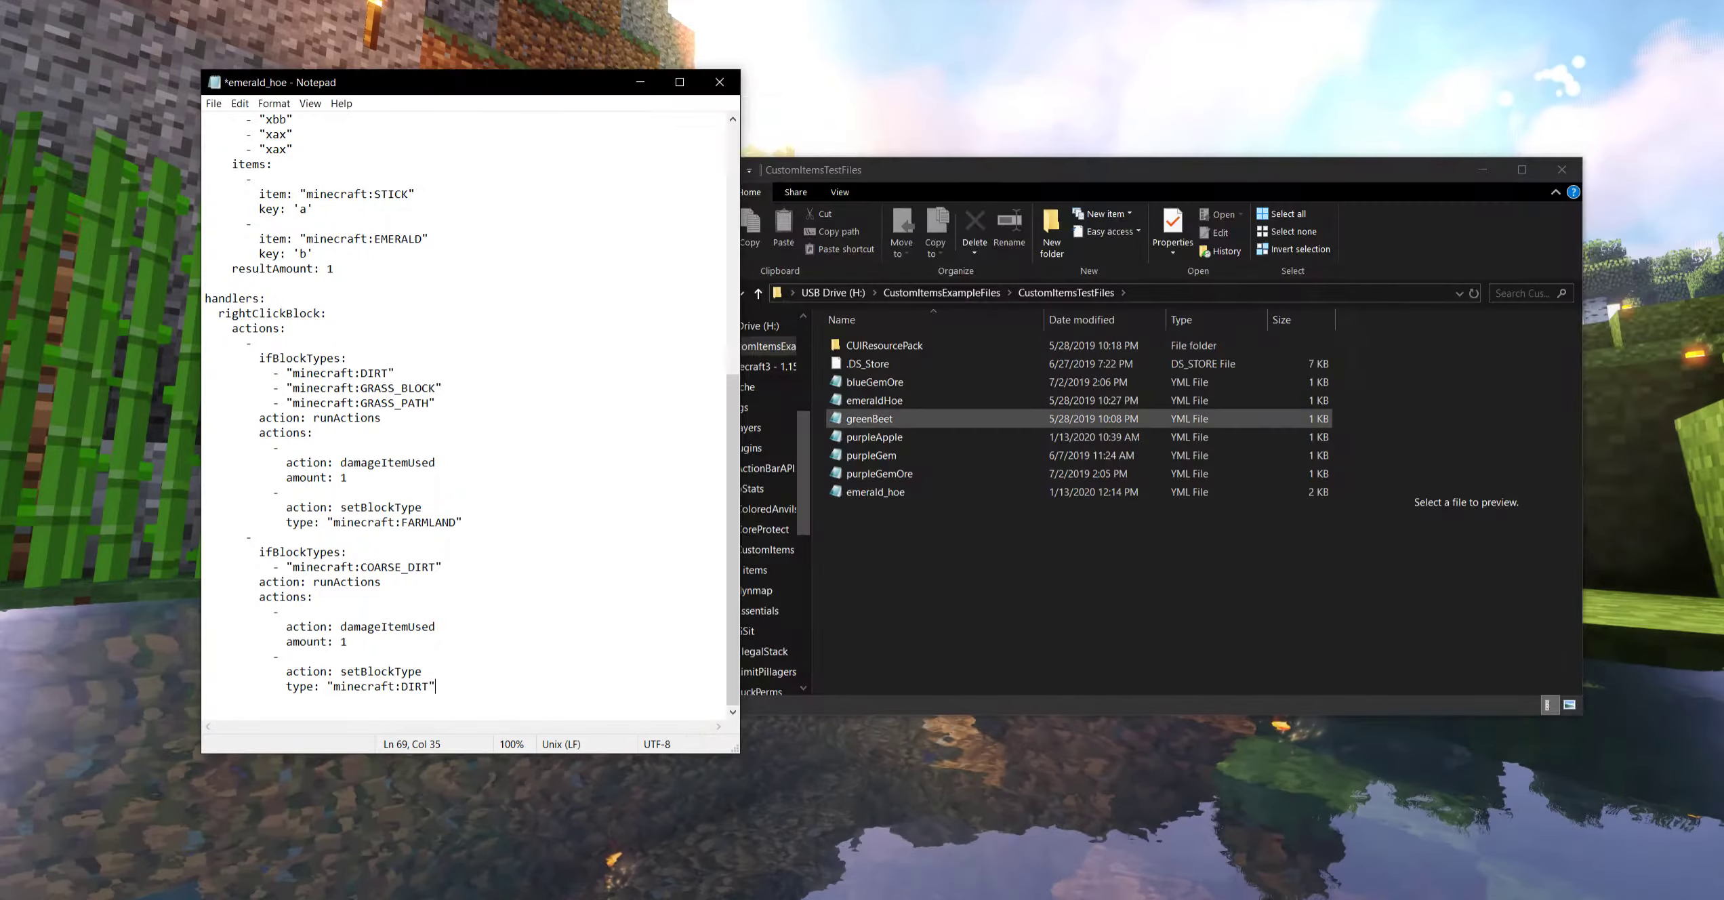
{"action": "left_click_drag", "start_coordinate": [938, 173], "coordinate": [1023, 122]}
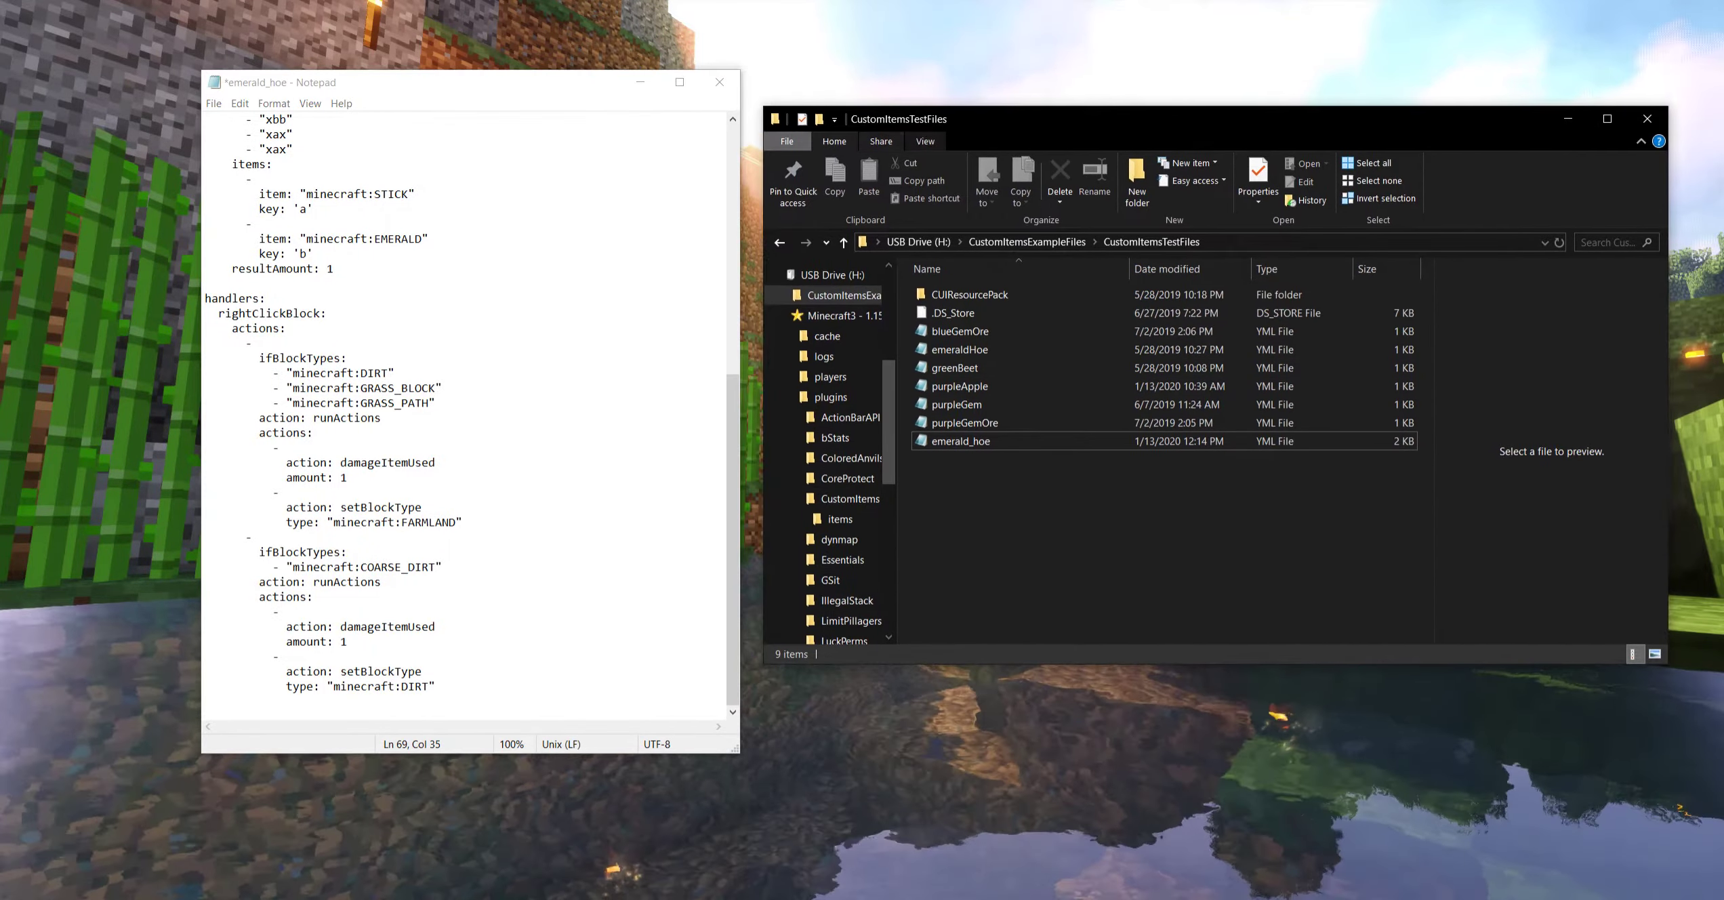
{"action": "key", "text": "ctrl+s"}
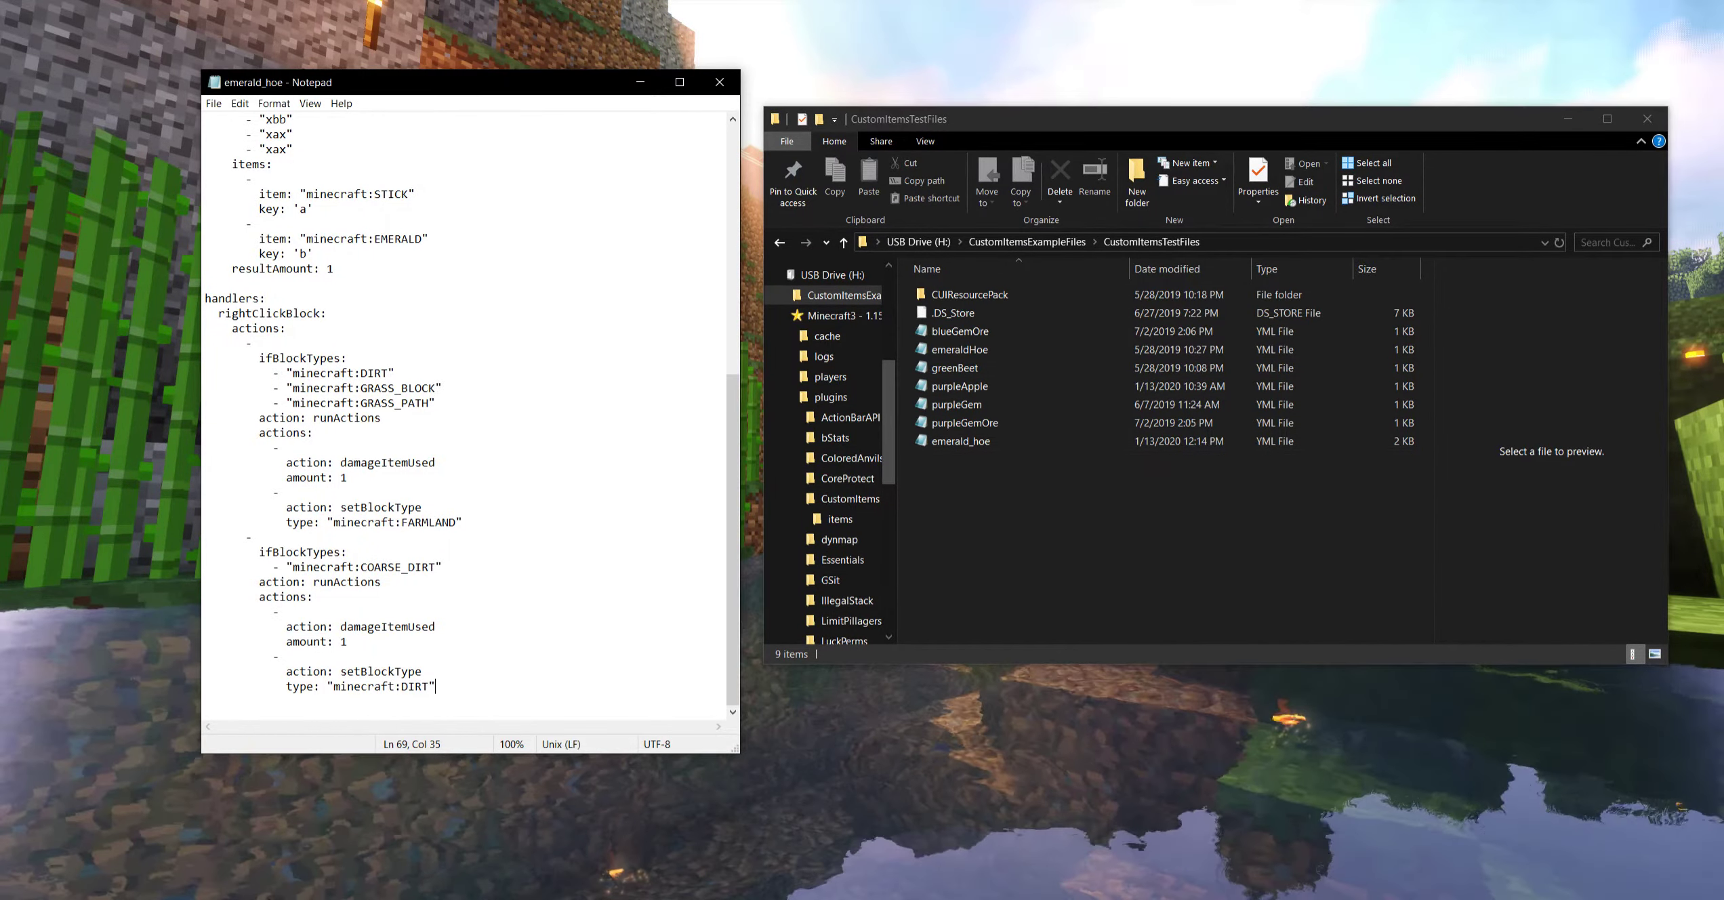
{"action": "left_click", "coordinate": [719, 82]}
Copy emerald_hoe from CustomItemsTestFiles into the server's Minecraft3 - 1.15 > plugins > CustomItems > items folder
{"action": "left_click", "coordinate": [960, 440]}
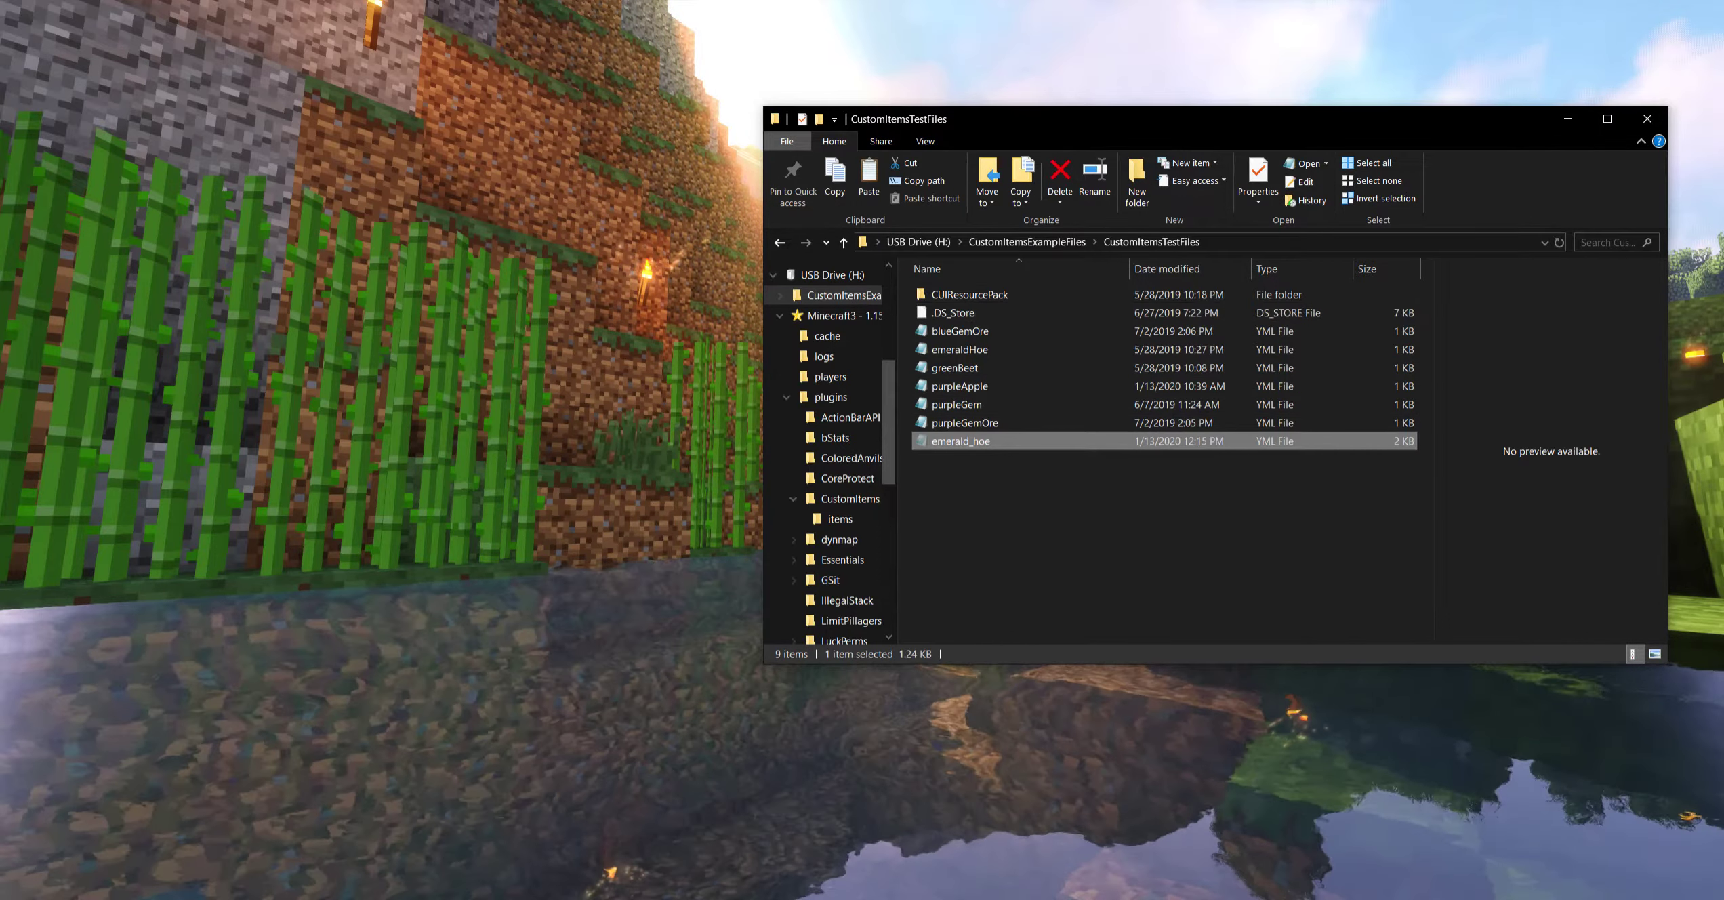
{"action": "left_click", "coordinate": [918, 242]}
{"action": "double_click", "coordinate": [962, 312]}
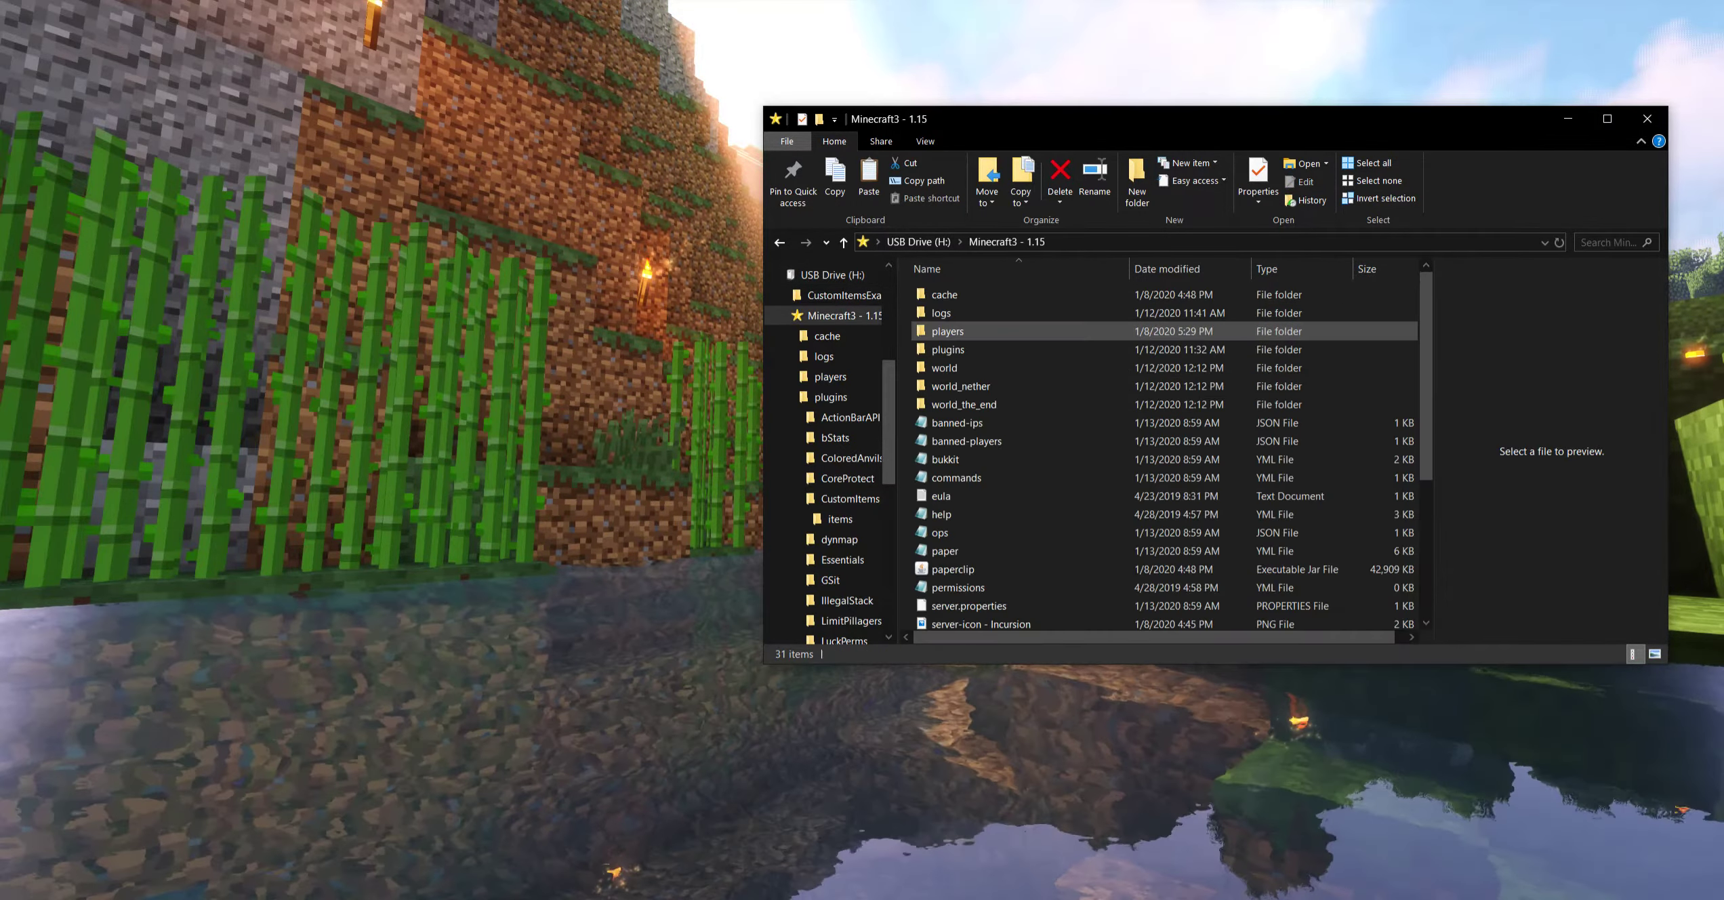
{"action": "double_click", "coordinate": [947, 349]}
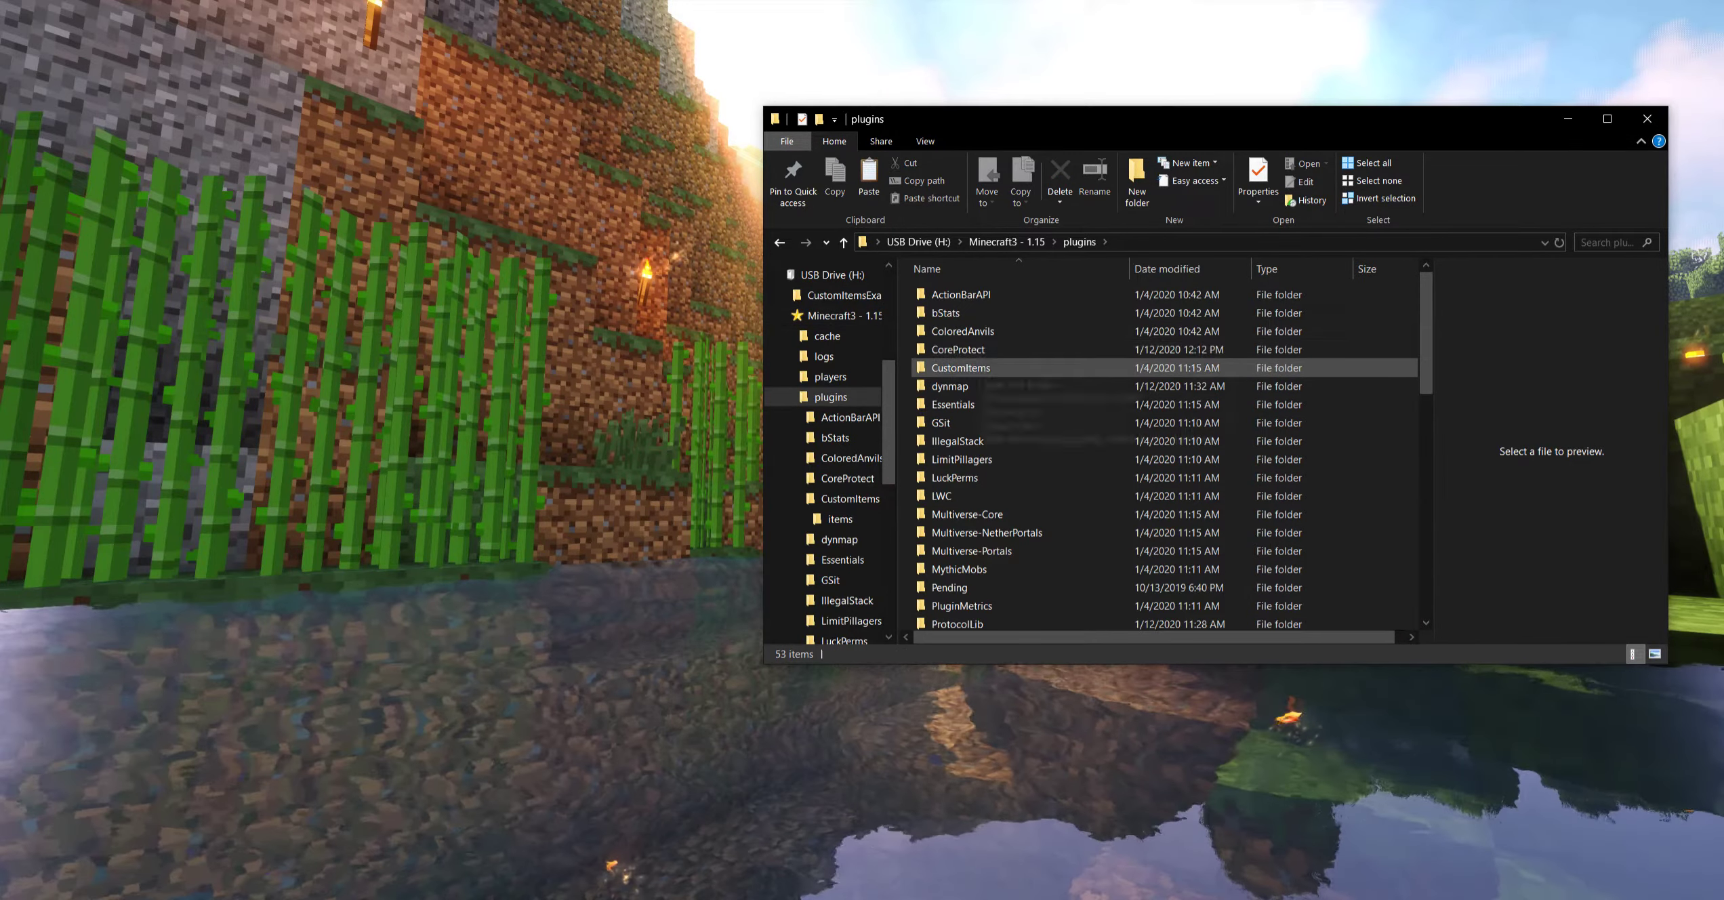
{"action": "left_click", "coordinate": [960, 367]}
{"action": "double_click", "coordinate": [961, 368]}
{"action": "double_click", "coordinate": [945, 294]}
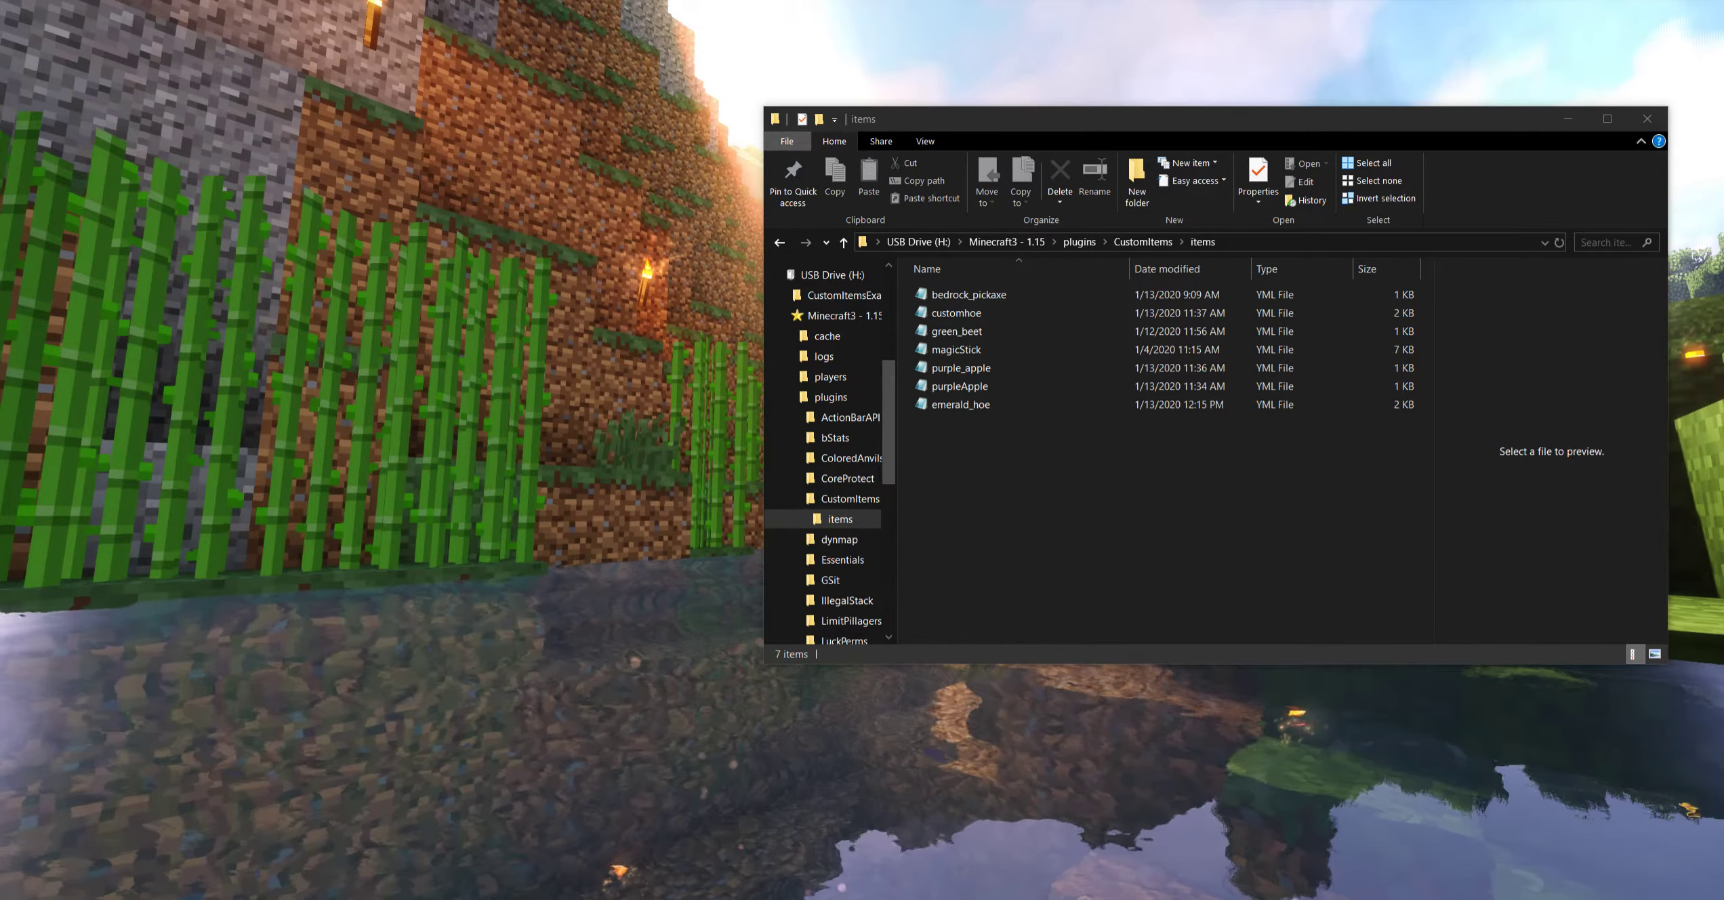
Run customitems reload in the server console, check the enabled item count, and minimize the console
{"action": "left_click_drag", "start_coordinate": [0, 416], "coordinate": [497, 208]}
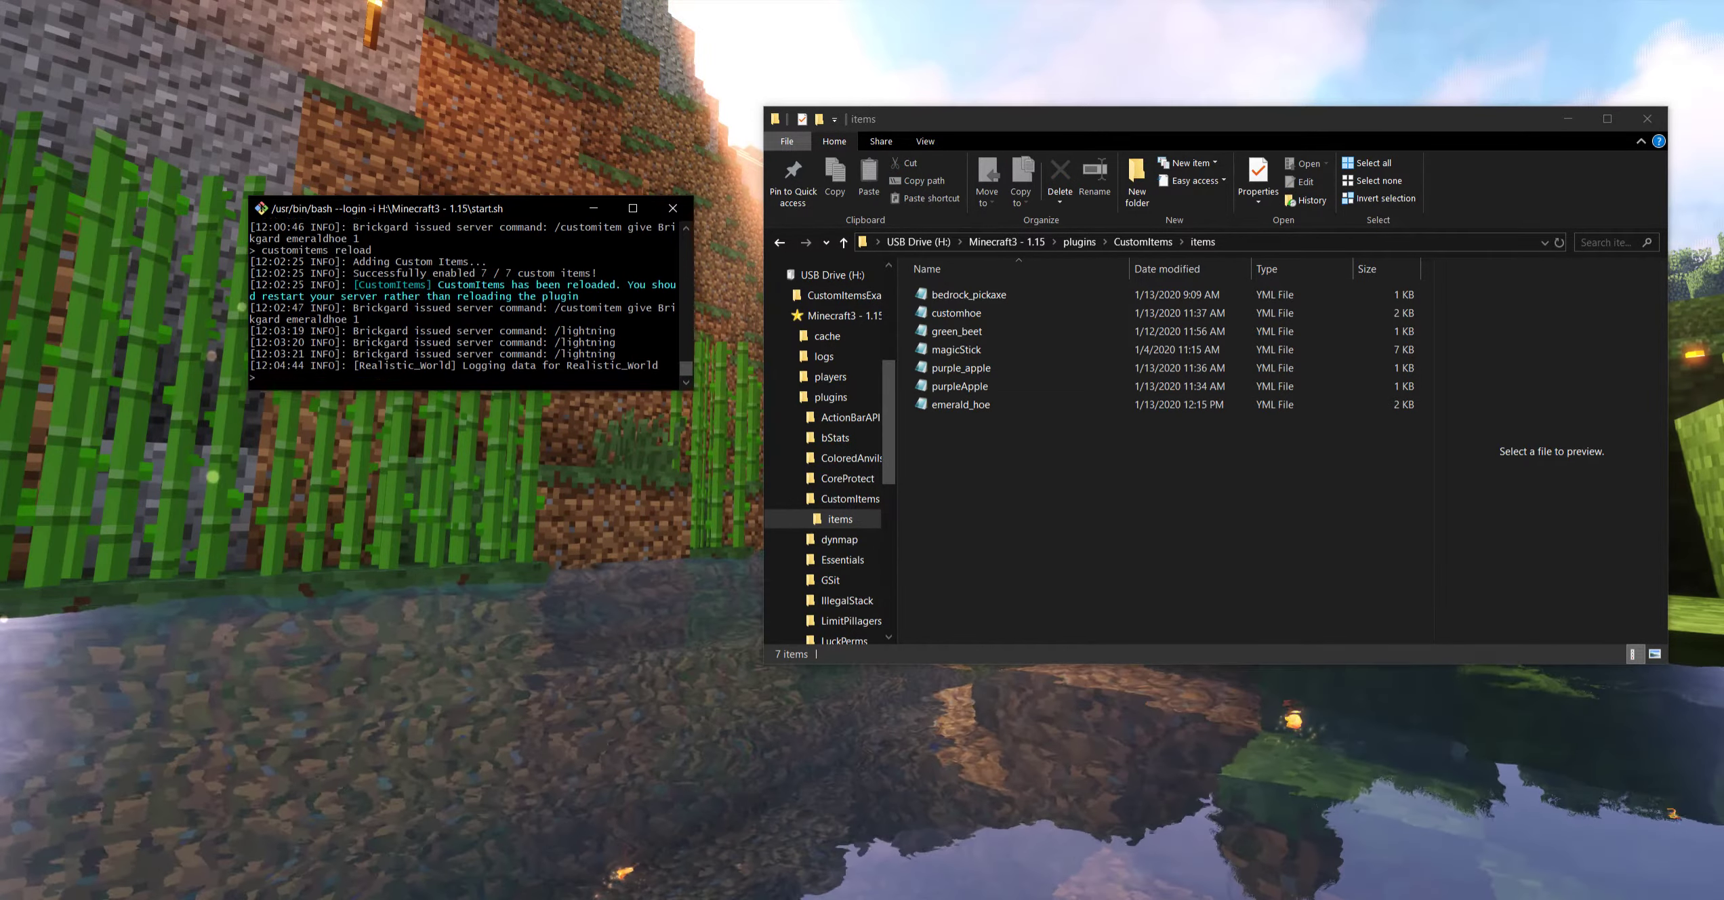
{"action": "key", "text": "Up"}
{"action": "key", "text": "Return"}
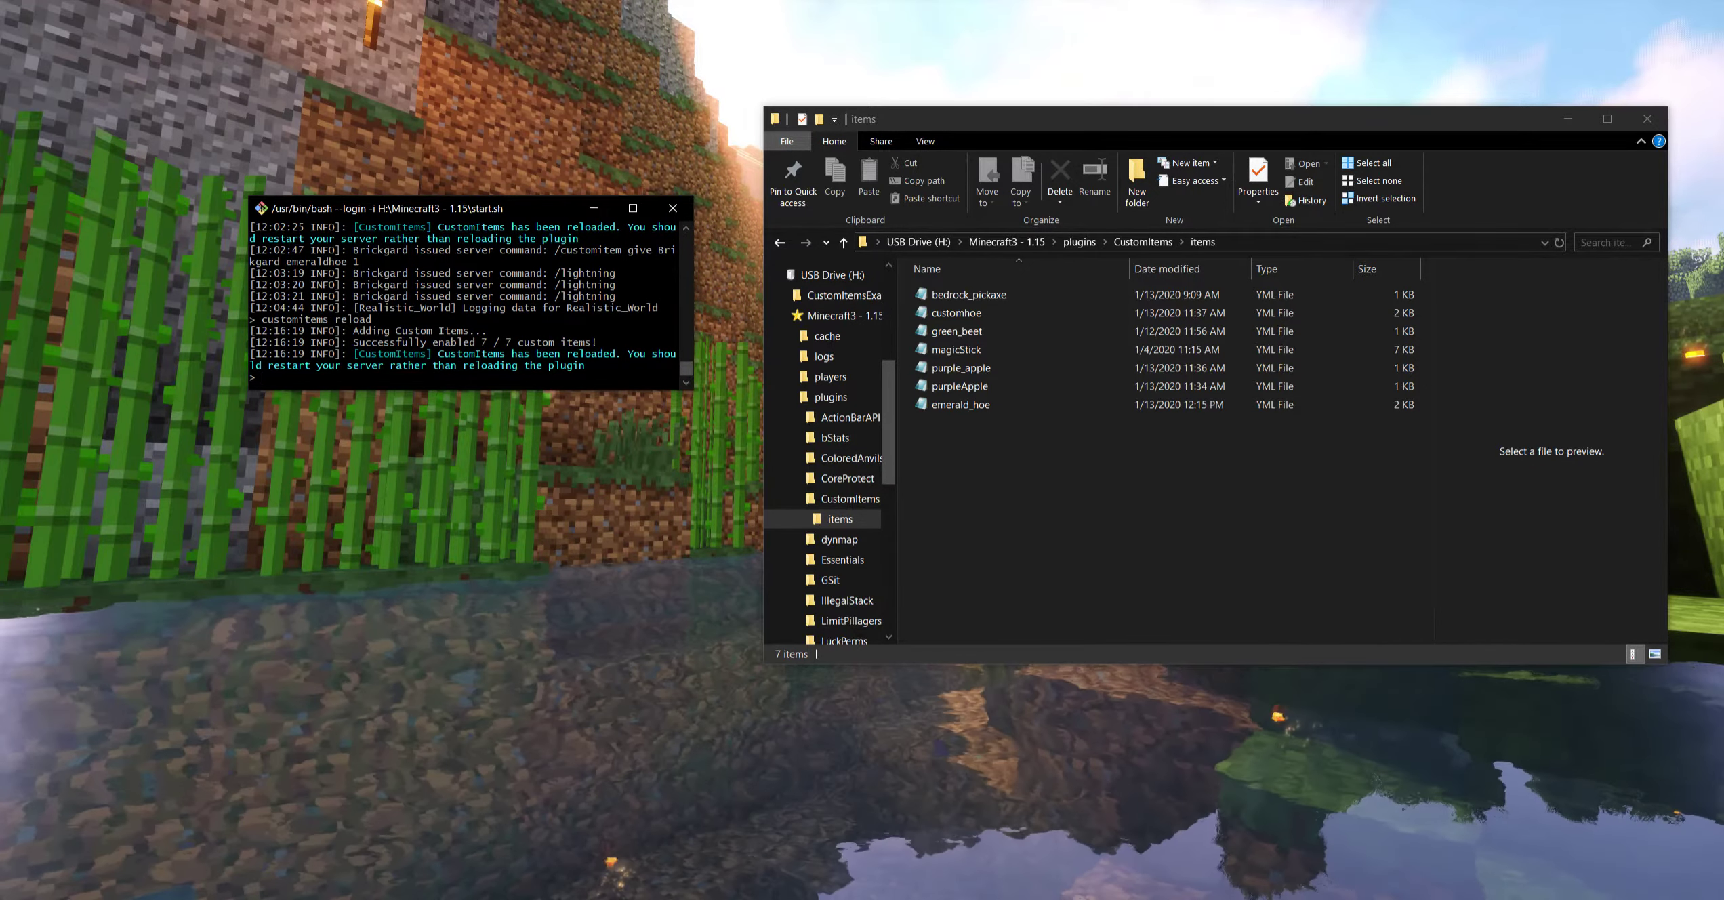
{"action": "left_click_drag", "start_coordinate": [500, 342], "coordinate": [515, 342]}
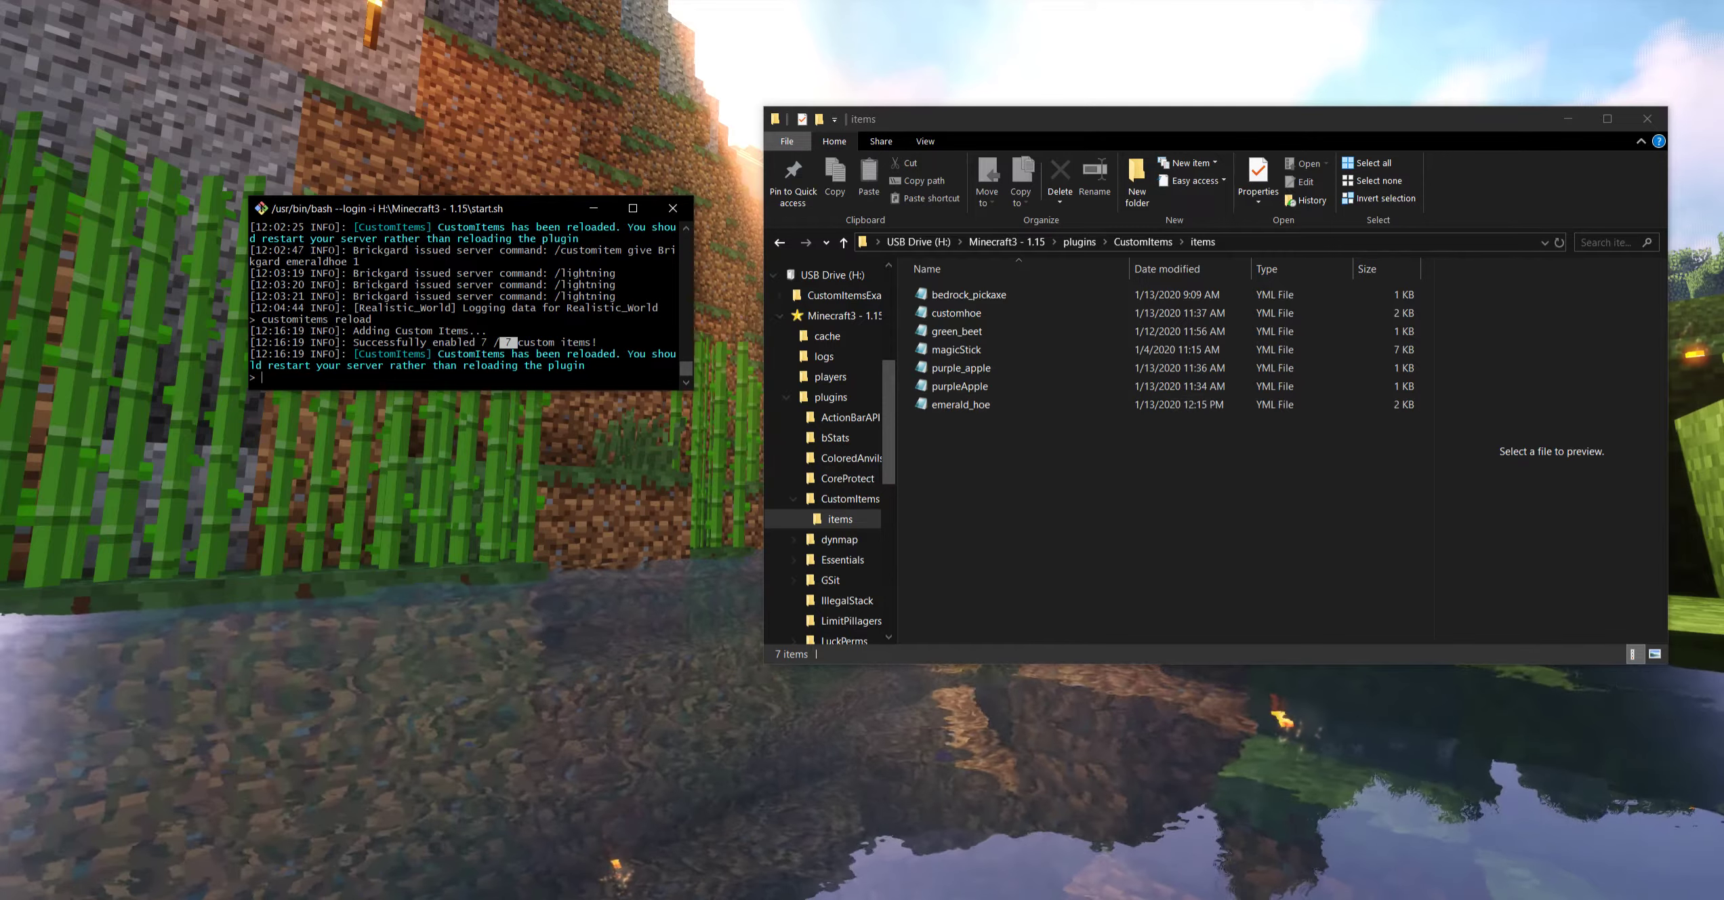
{"action": "left_click", "coordinate": [594, 208]}
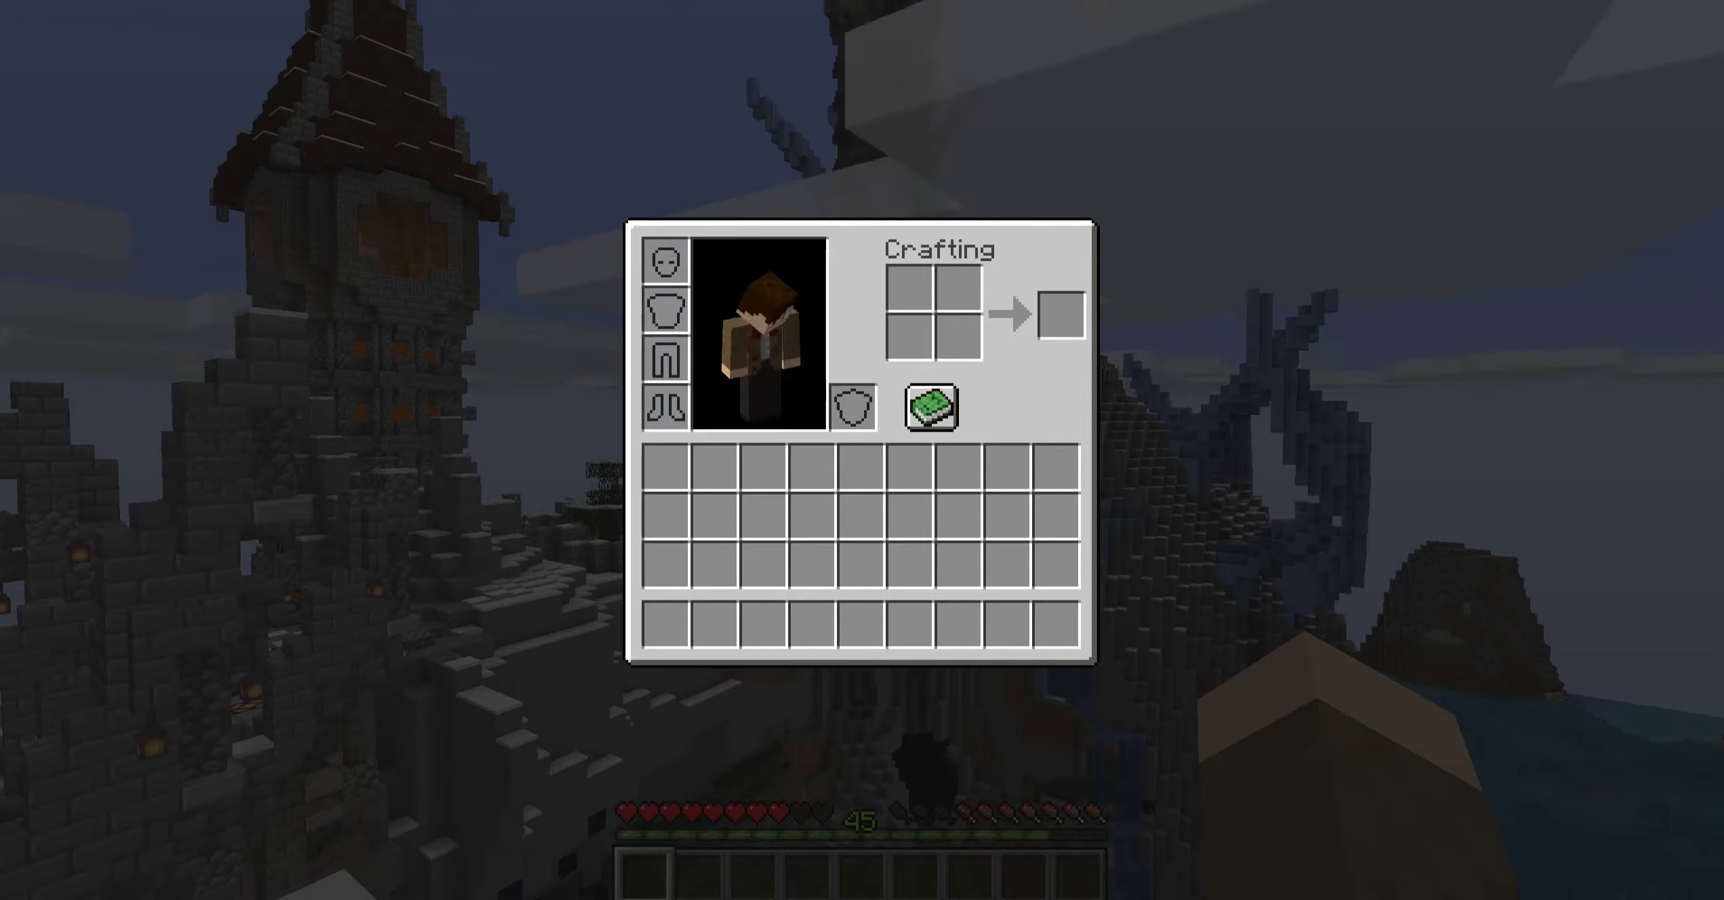
In Minecraft, give your own player one emerald_hoe with the customitems give command and inspect its tooltip in the inventory
{"action": "key", "text": "e"}
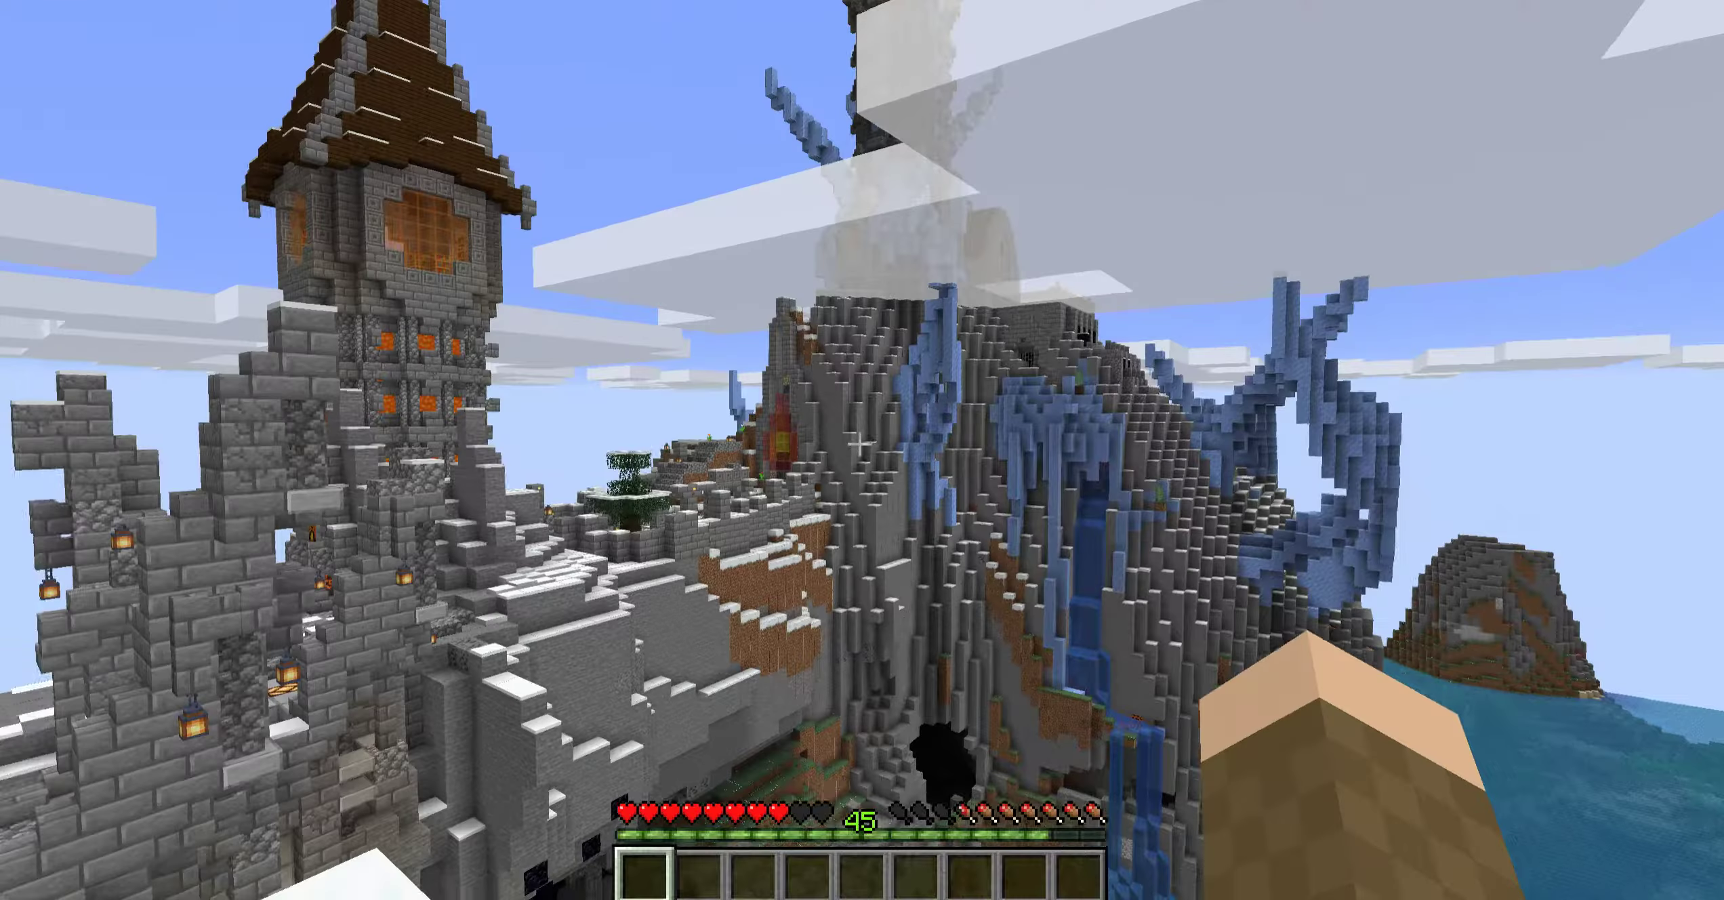
{"action": "key", "text": "slash"}
{"action": "type", "text": "customitems give Brickgard emerald_hoe 1"}
{"action": "key", "text": "Return"}
{"action": "key", "text": "e"}
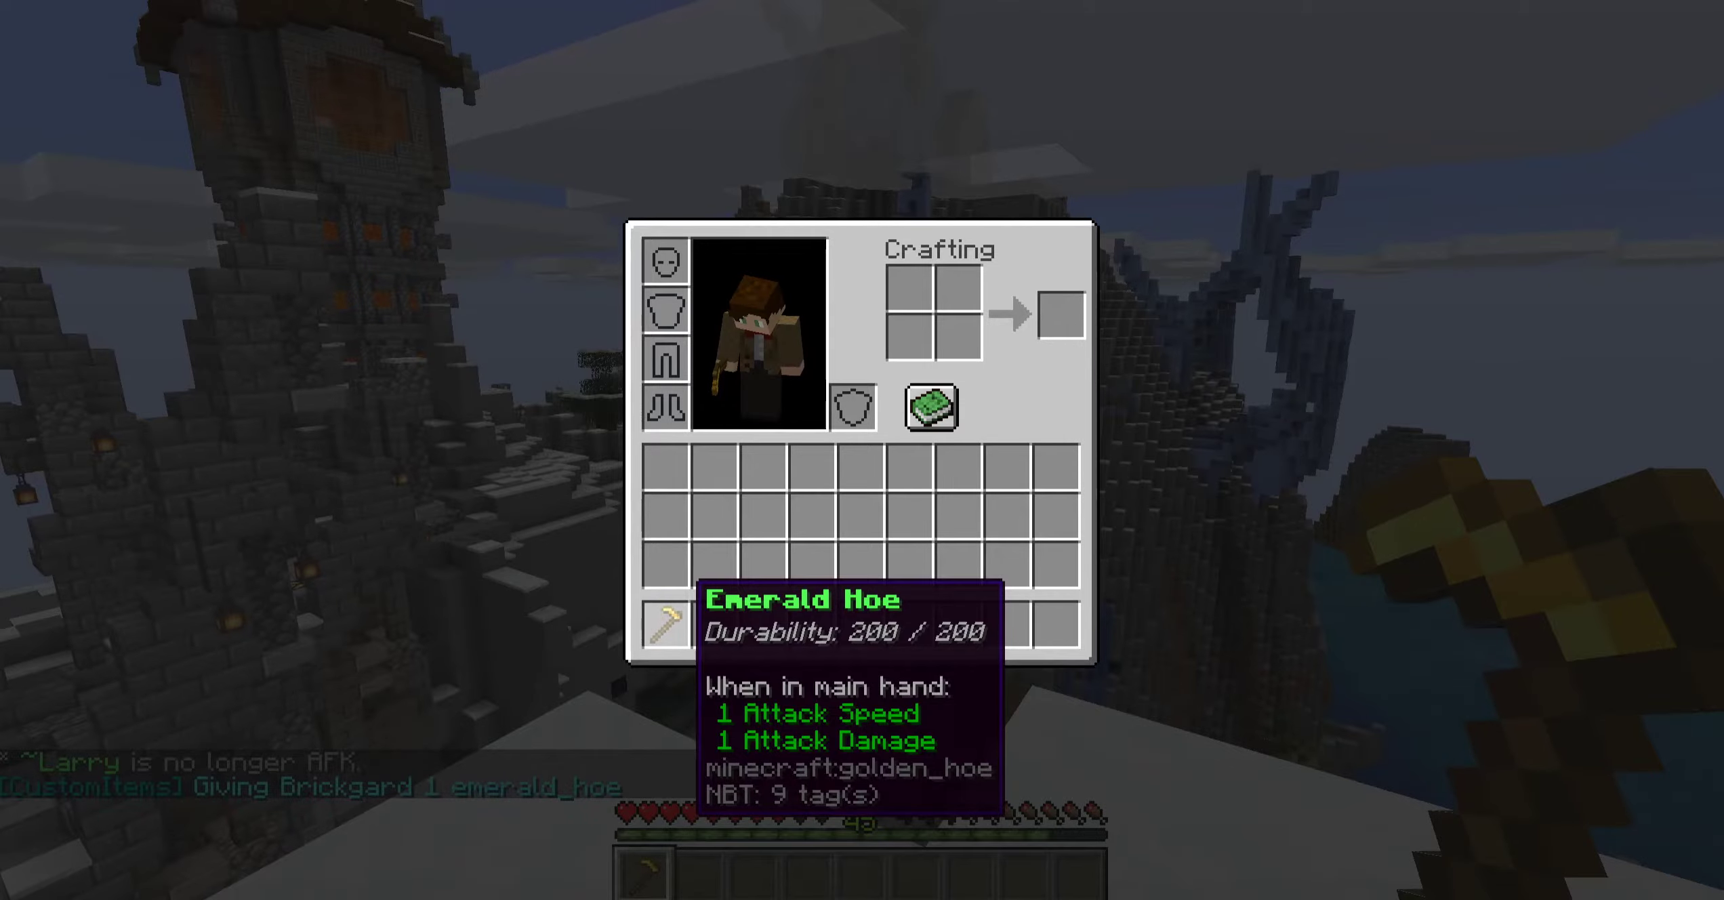
{"action": "key", "text": "e"}
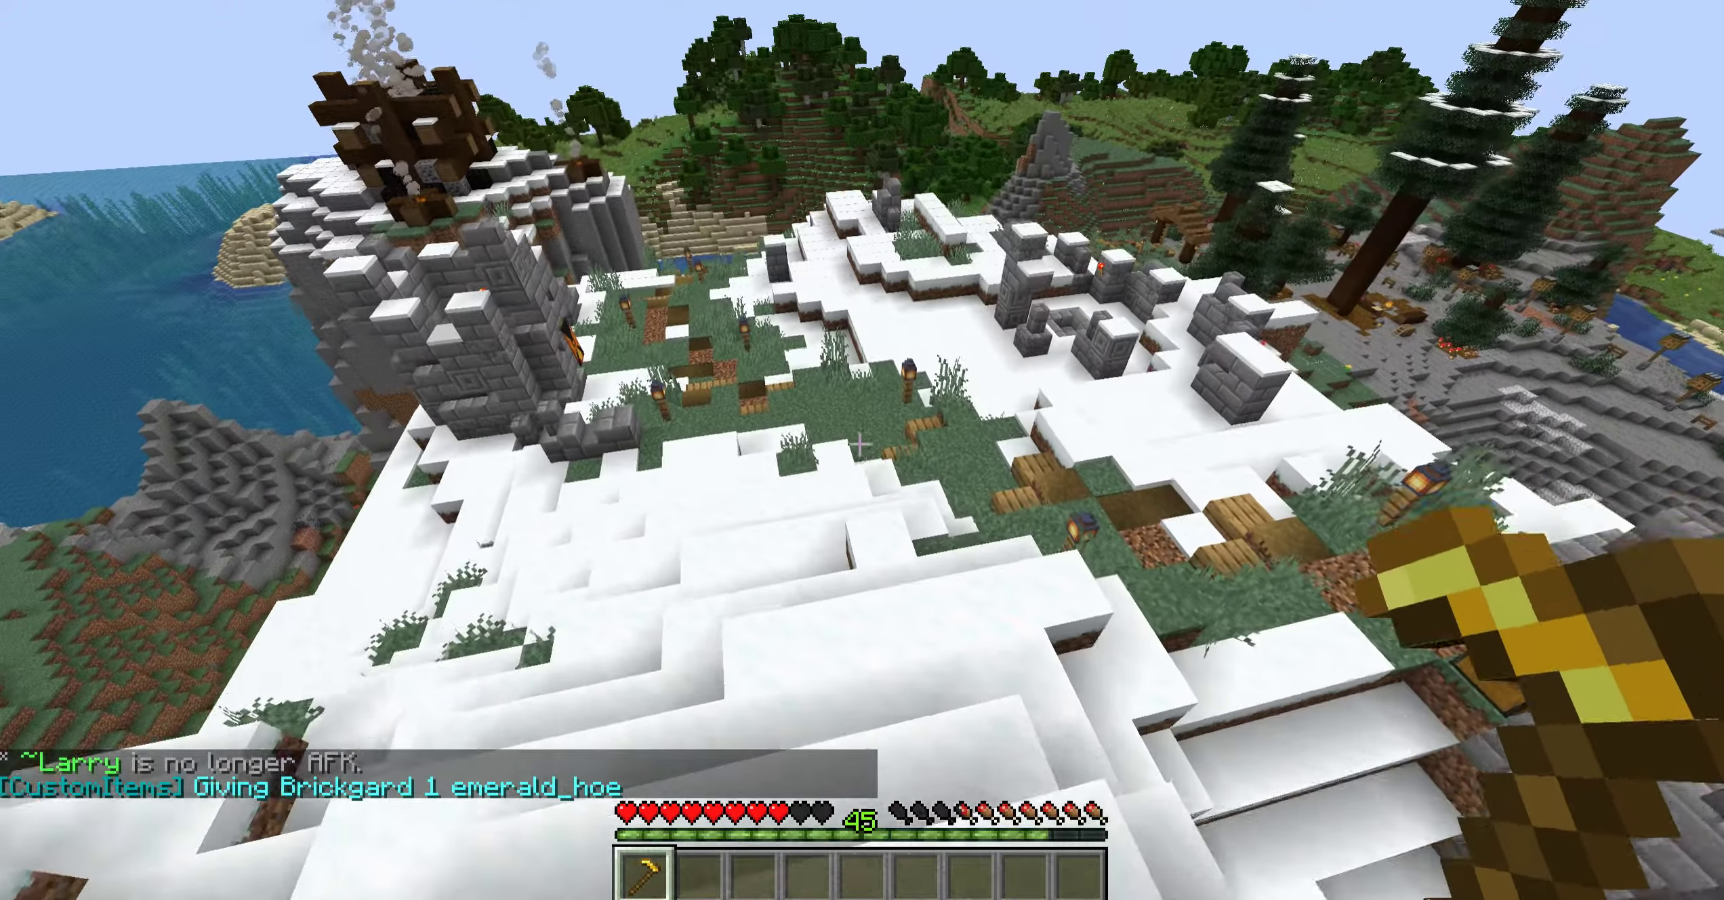
Test the Emerald Hoe by tilling several grass blocks on the snowy hillside, and check its durability in the inventory
{"action": "key", "text": "w"}
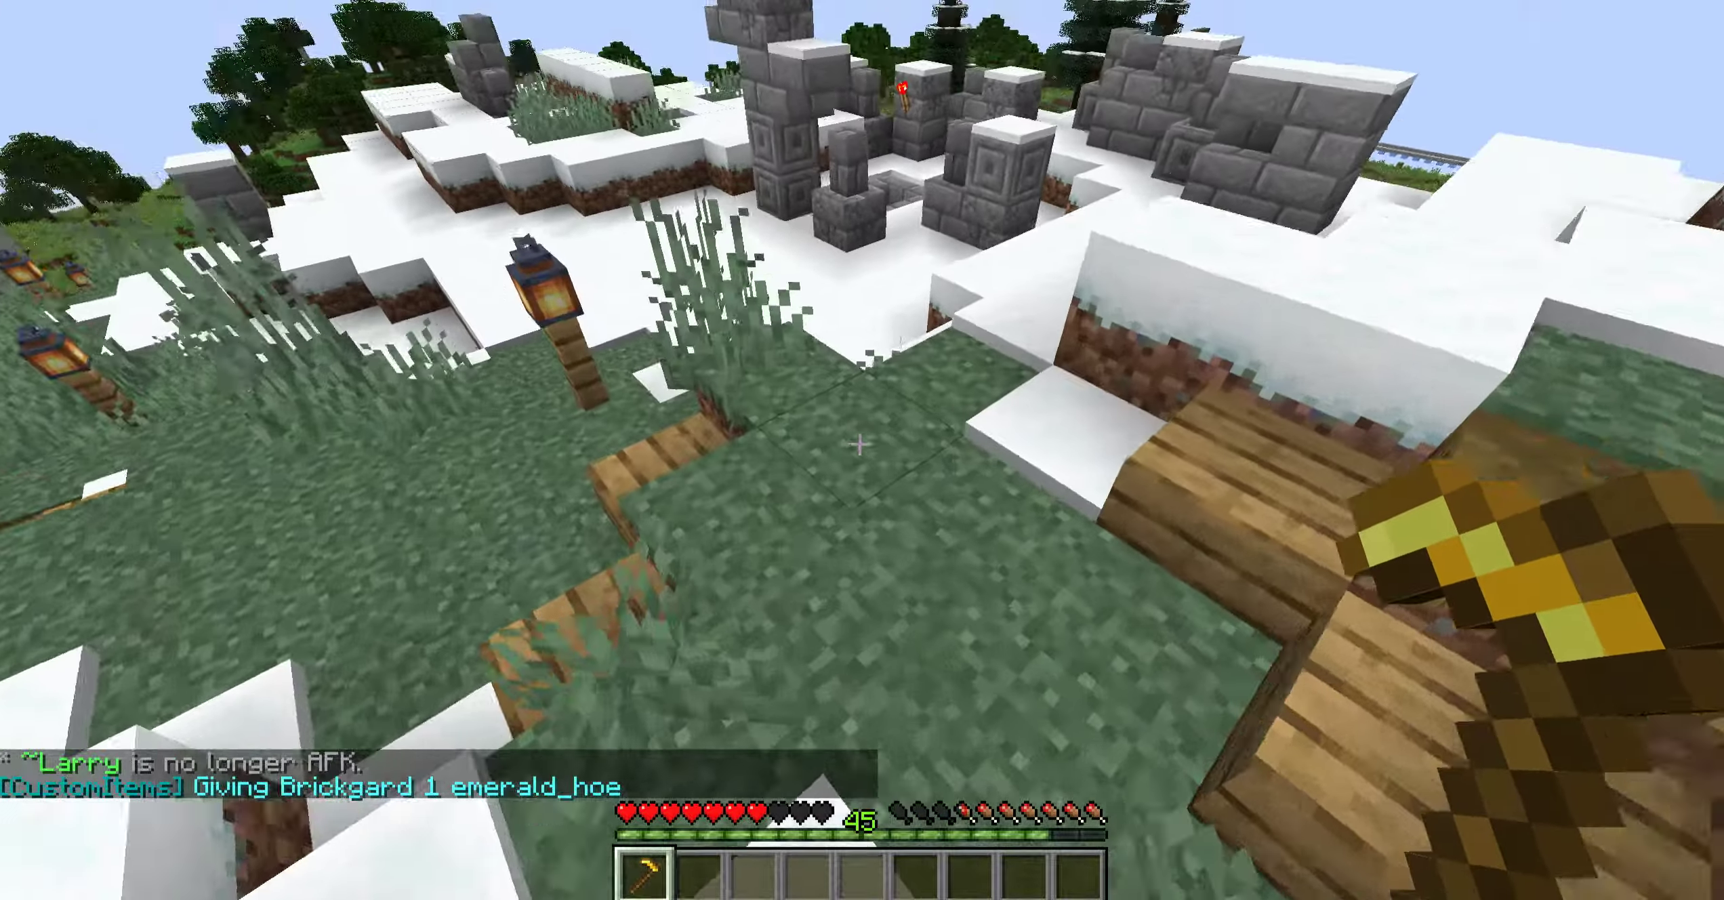
{"action": "right_click", "coordinate": [860, 444]}
{"action": "right_click", "coordinate": [860, 444]}
{"action": "right_click", "coordinate": [860, 443]}
{"action": "right_click", "coordinate": [860, 443]}
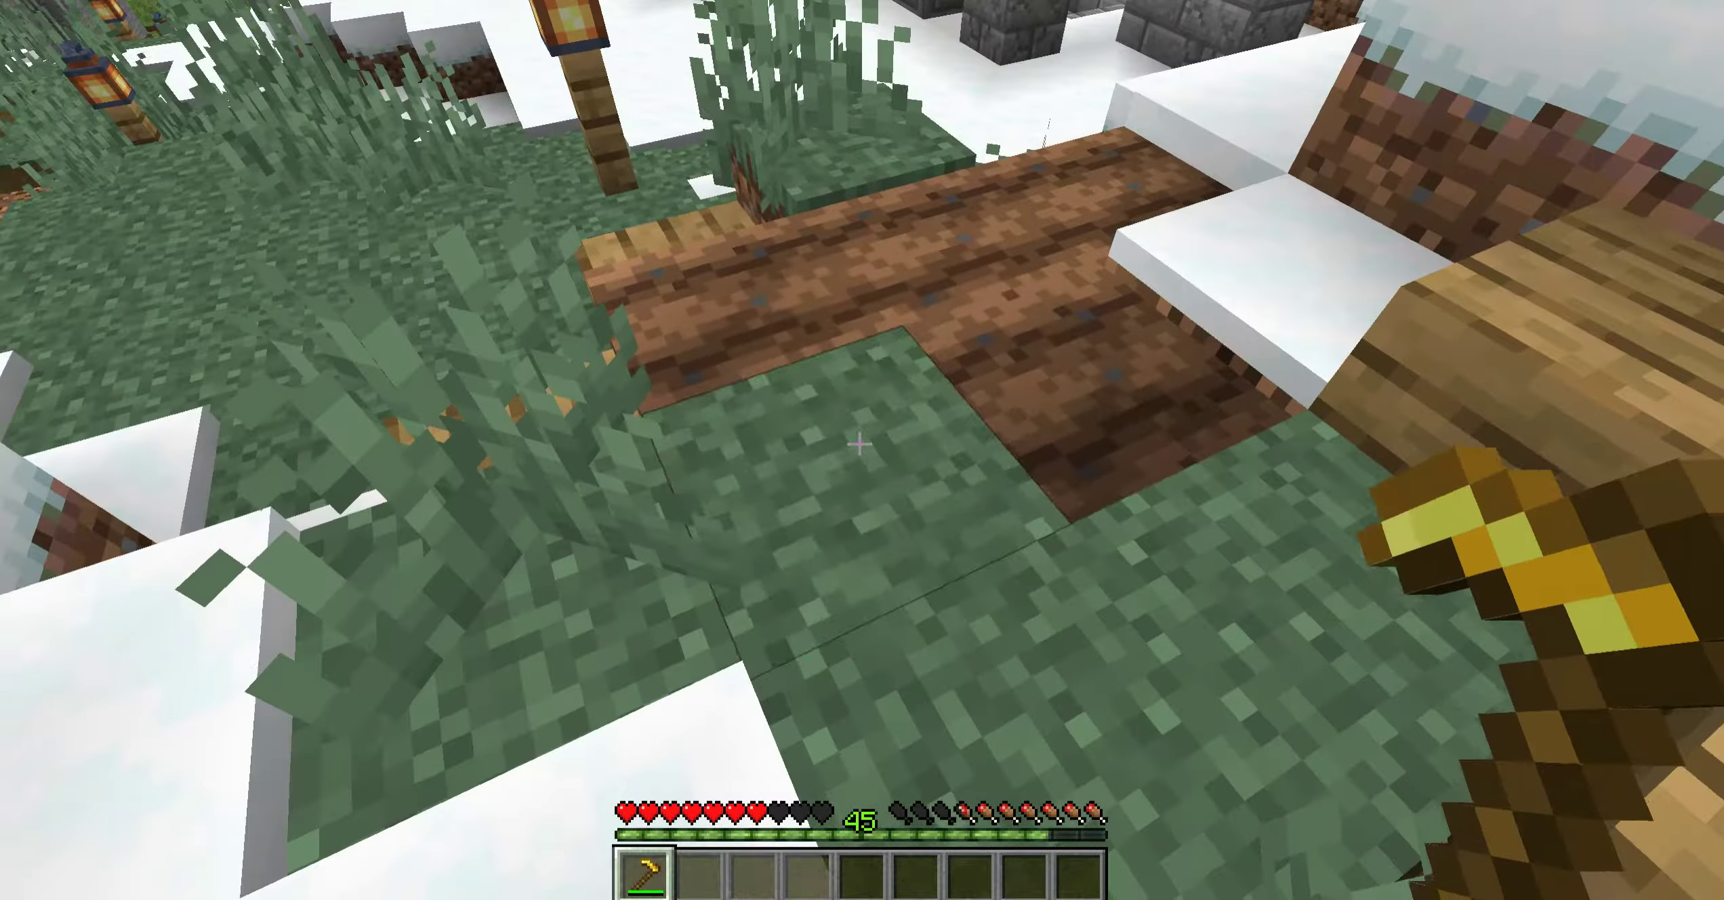
{"action": "right_click", "coordinate": [859, 443]}
{"action": "right_click", "coordinate": [859, 444]}
{"action": "key", "text": "w"}
{"action": "right_click", "coordinate": [859, 444]}
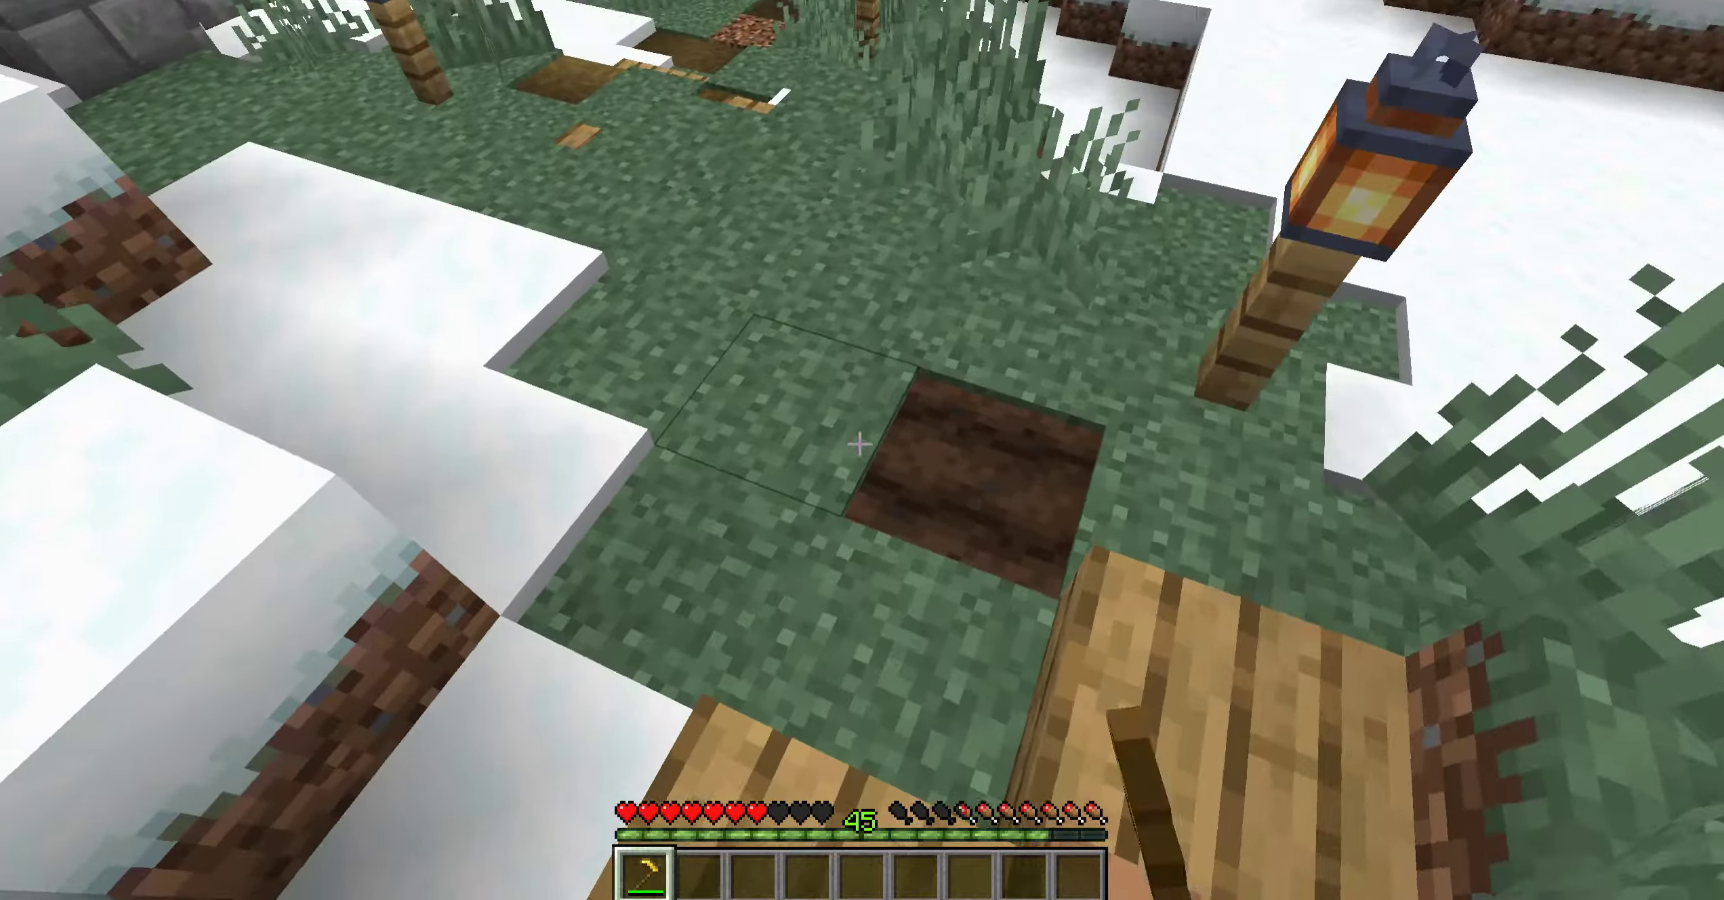
{"action": "right_click", "coordinate": [859, 444]}
{"action": "right_click", "coordinate": [859, 444]}
{"action": "right_click", "coordinate": [859, 443]}
{"action": "key", "text": "e"}
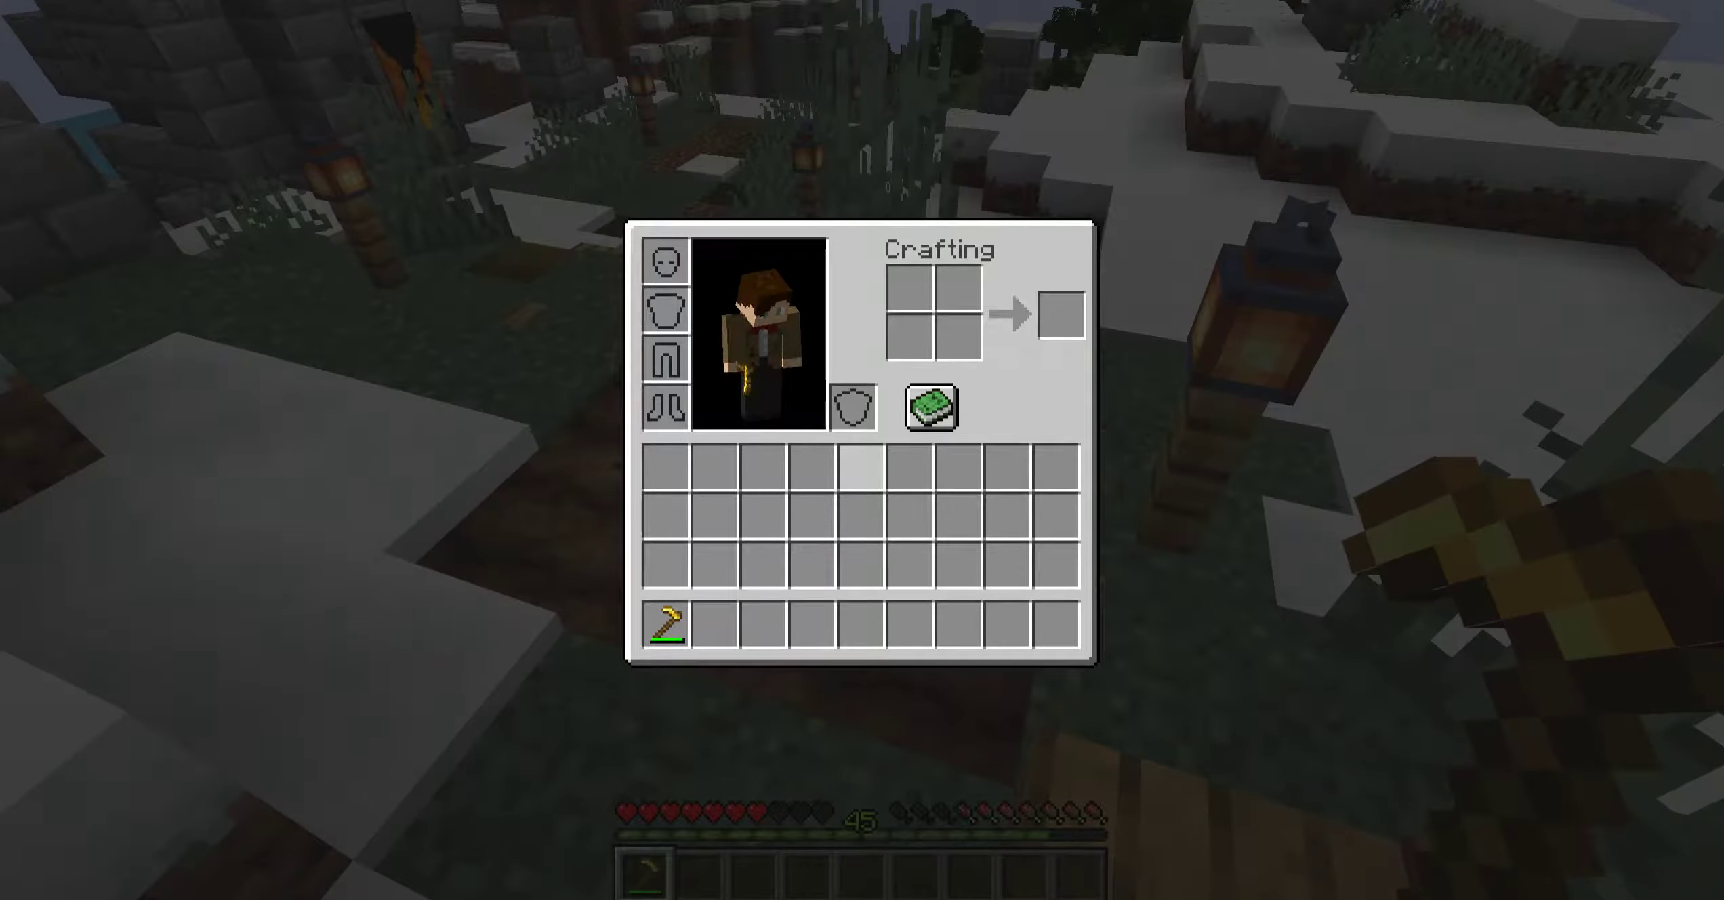
{"action": "mouse_move", "coordinate": [668, 620]}
{"action": "key", "text": "e"}
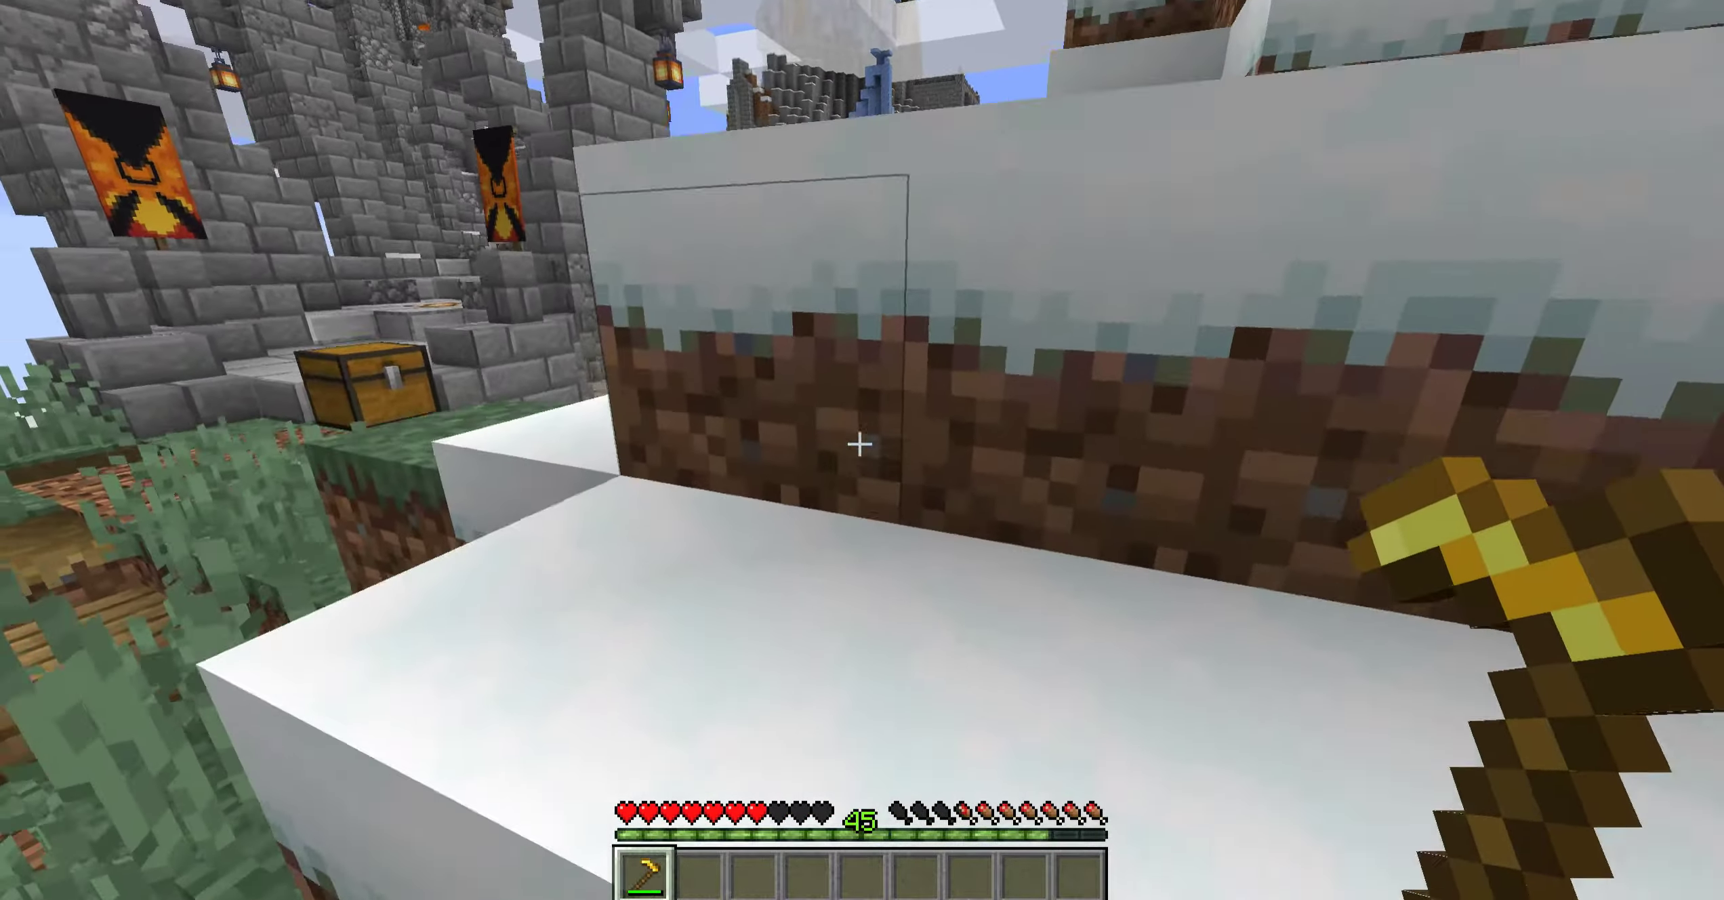
{"action": "key", "text": "2"}
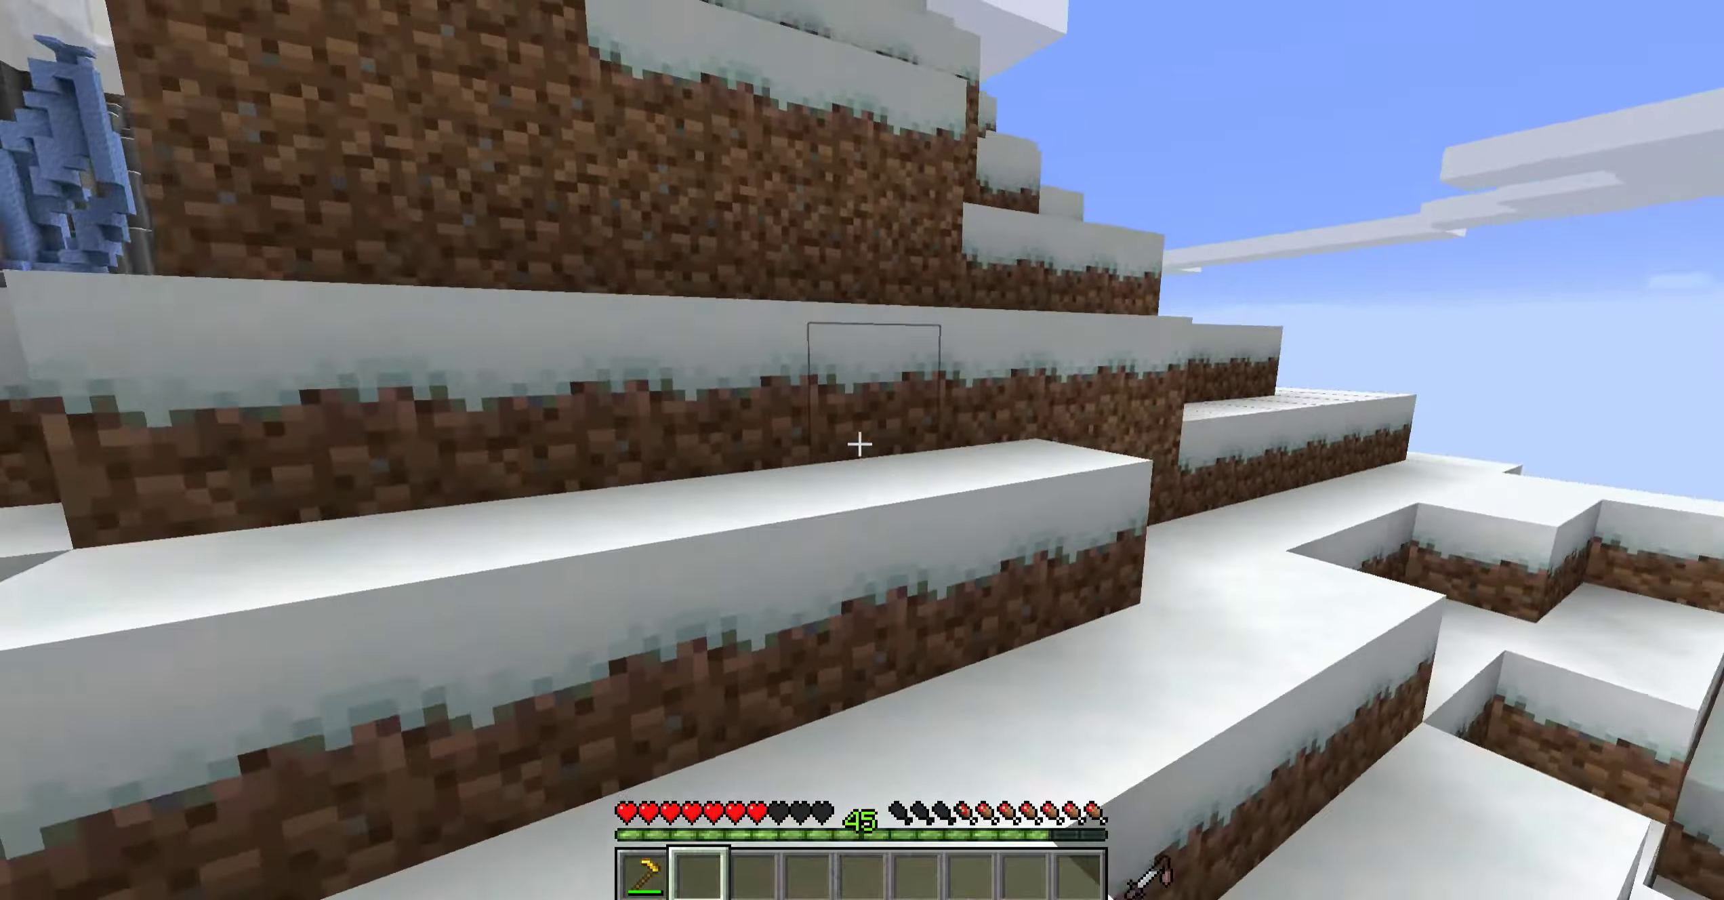
{"action": "key", "text": "1"}
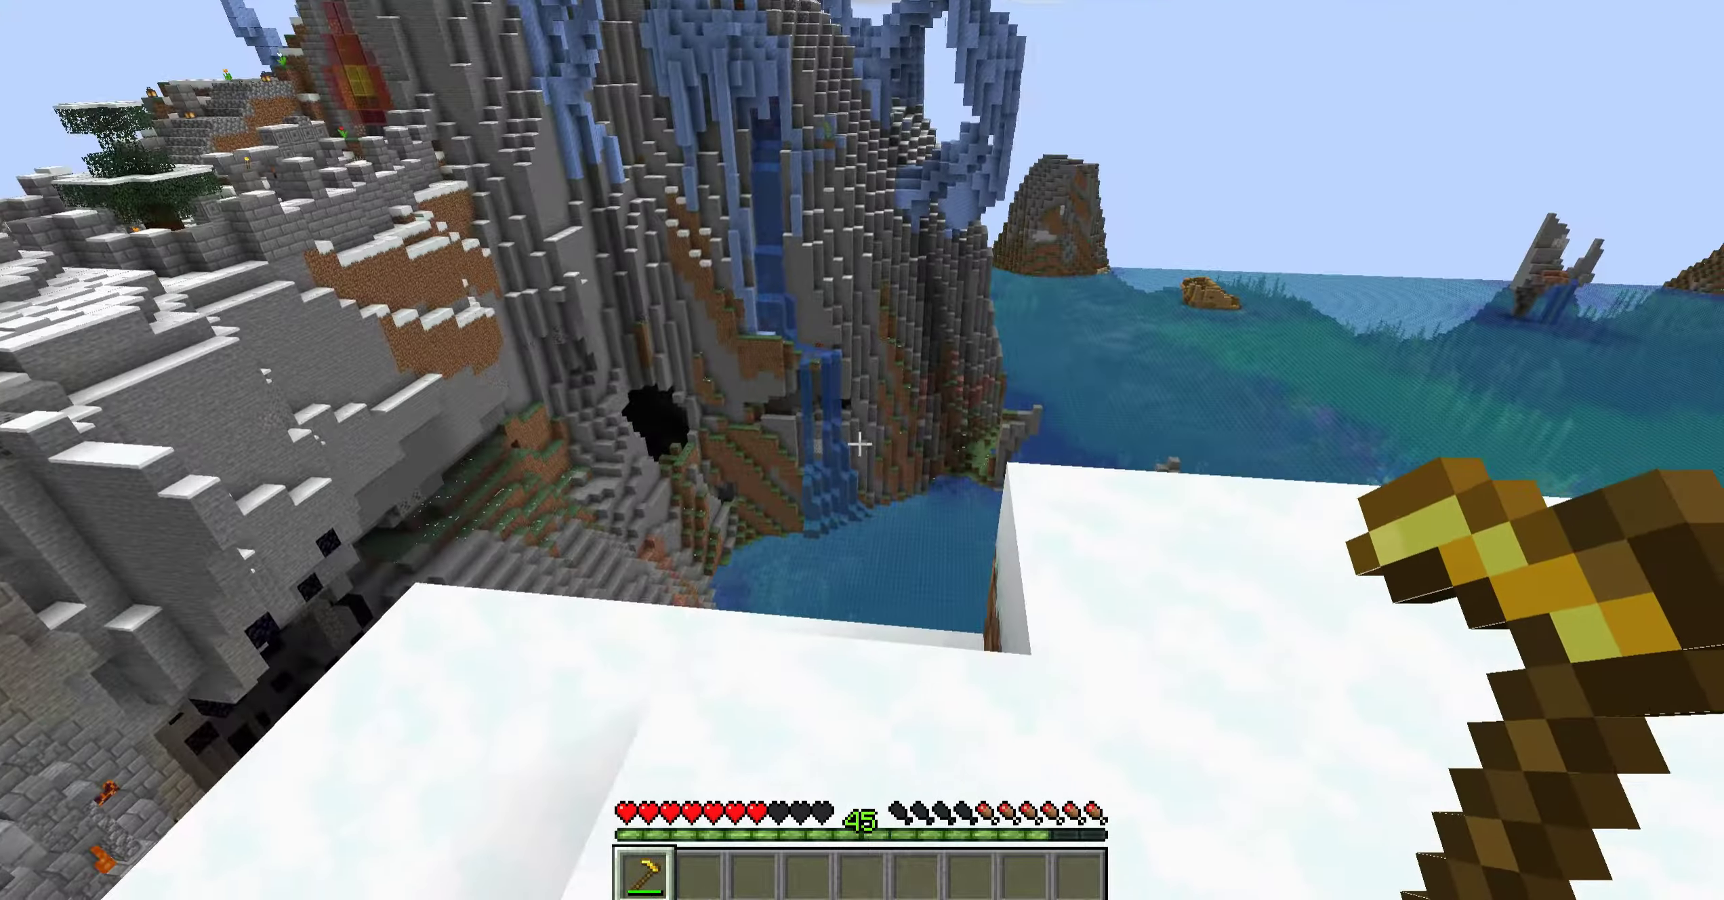
{"action": "key", "text": "e"}
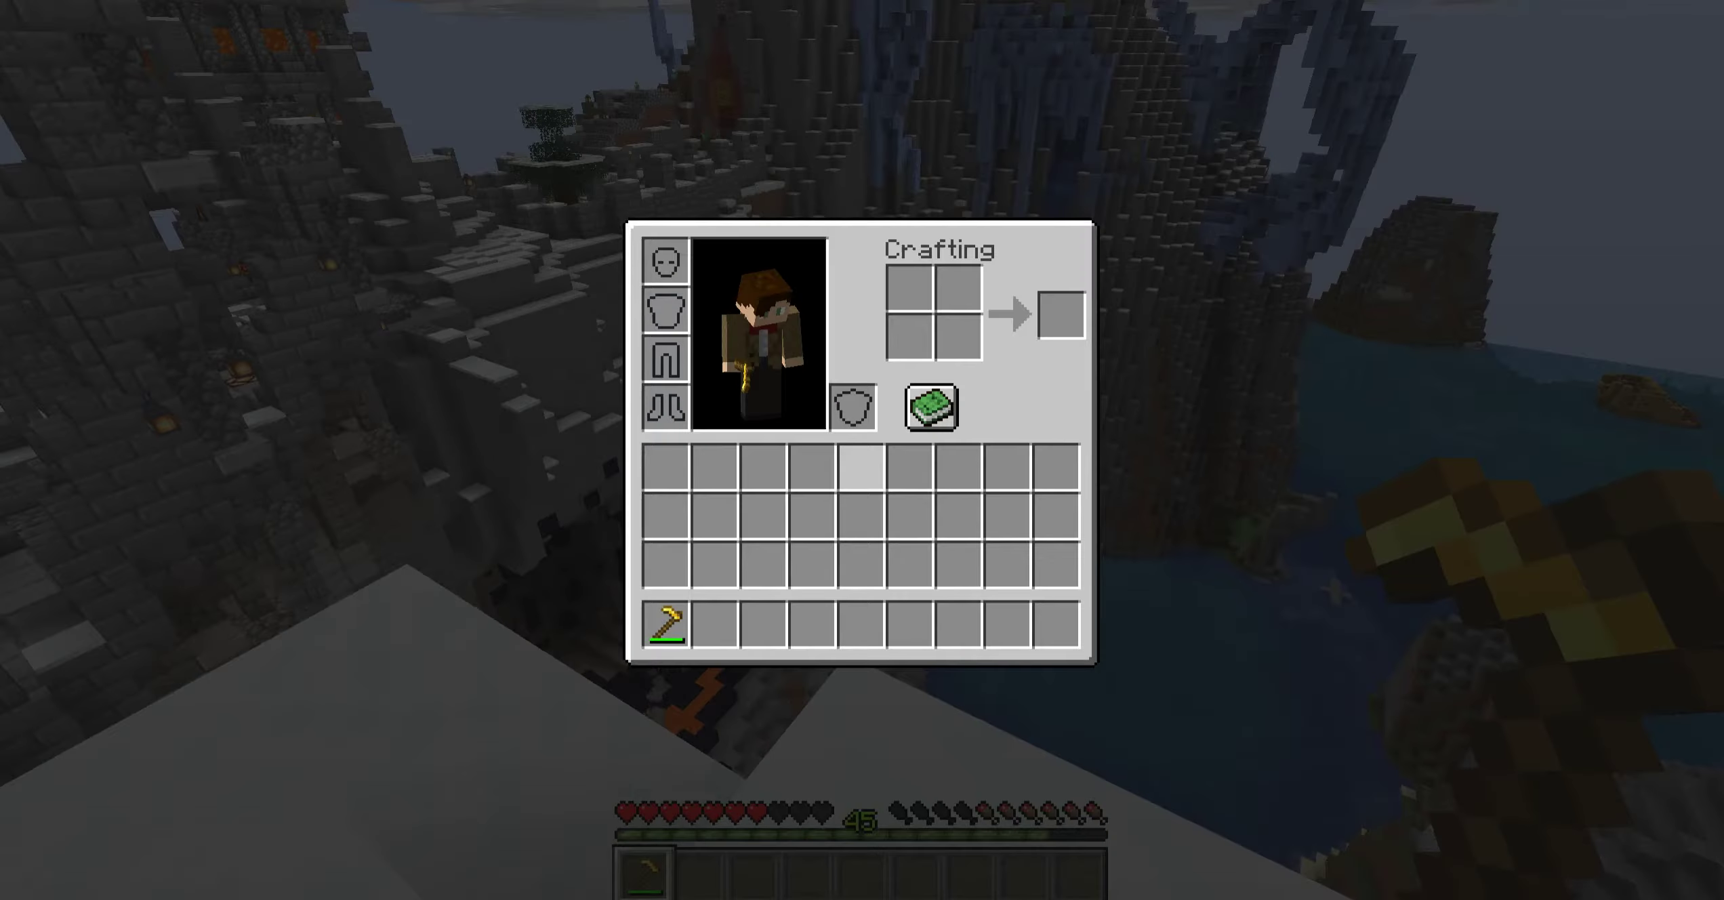
{"action": "key", "text": "e"}
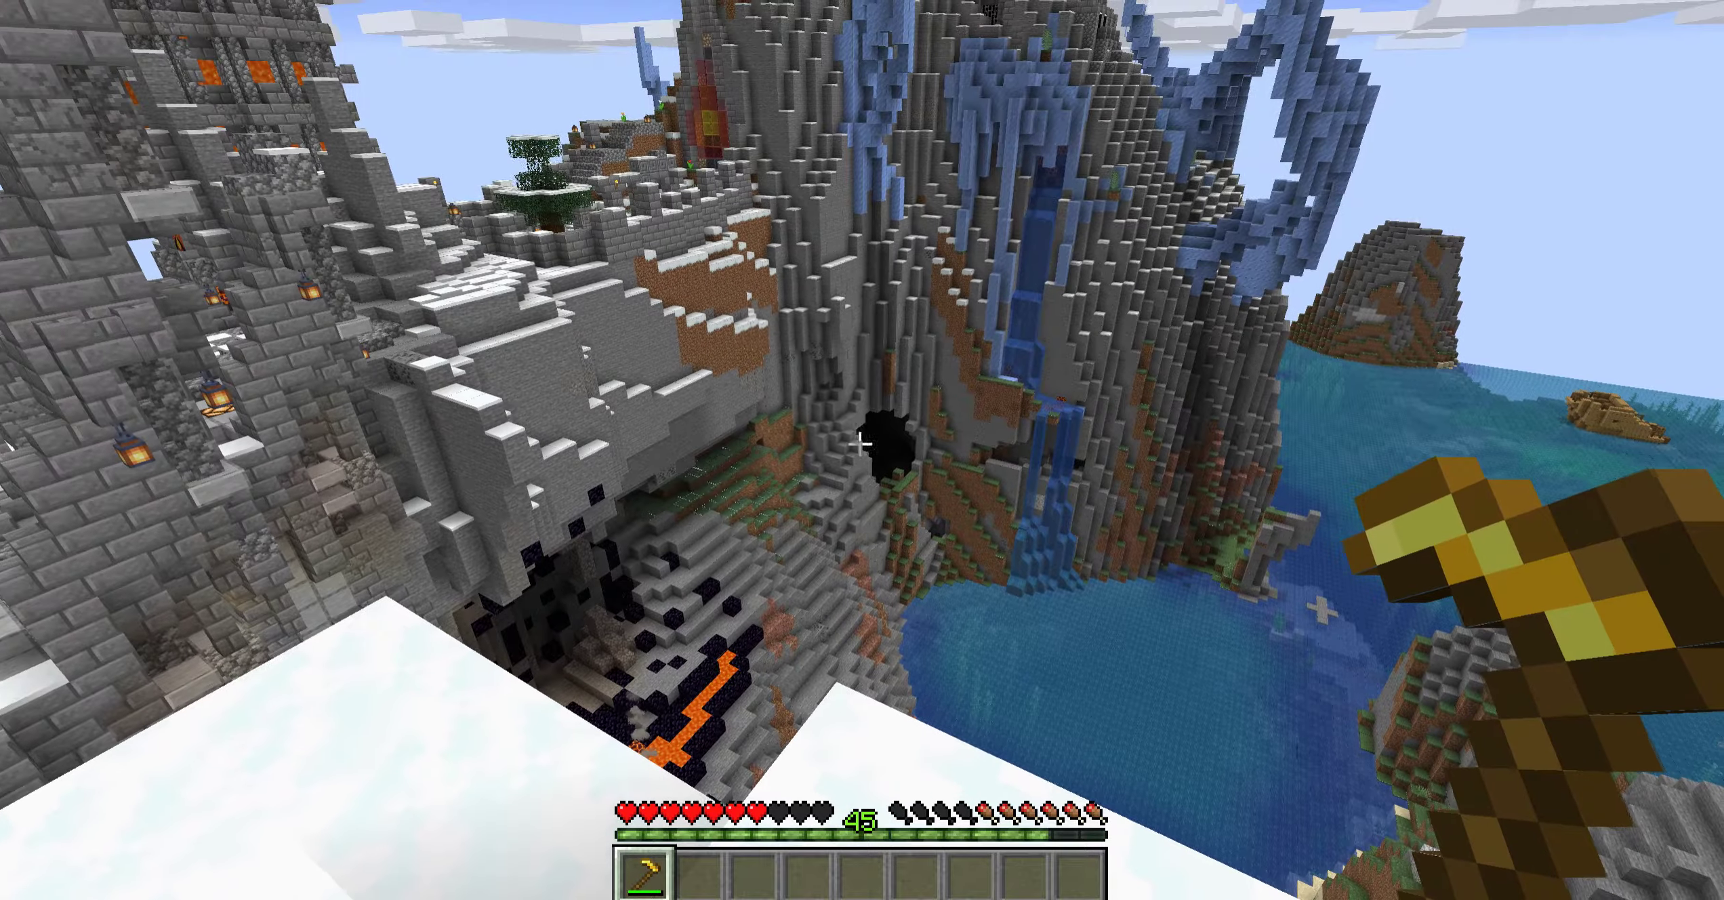
Switch from the game to File Explorer and open the bedrock_pickaxe file from the items folder
{"action": "key", "text": "e"}
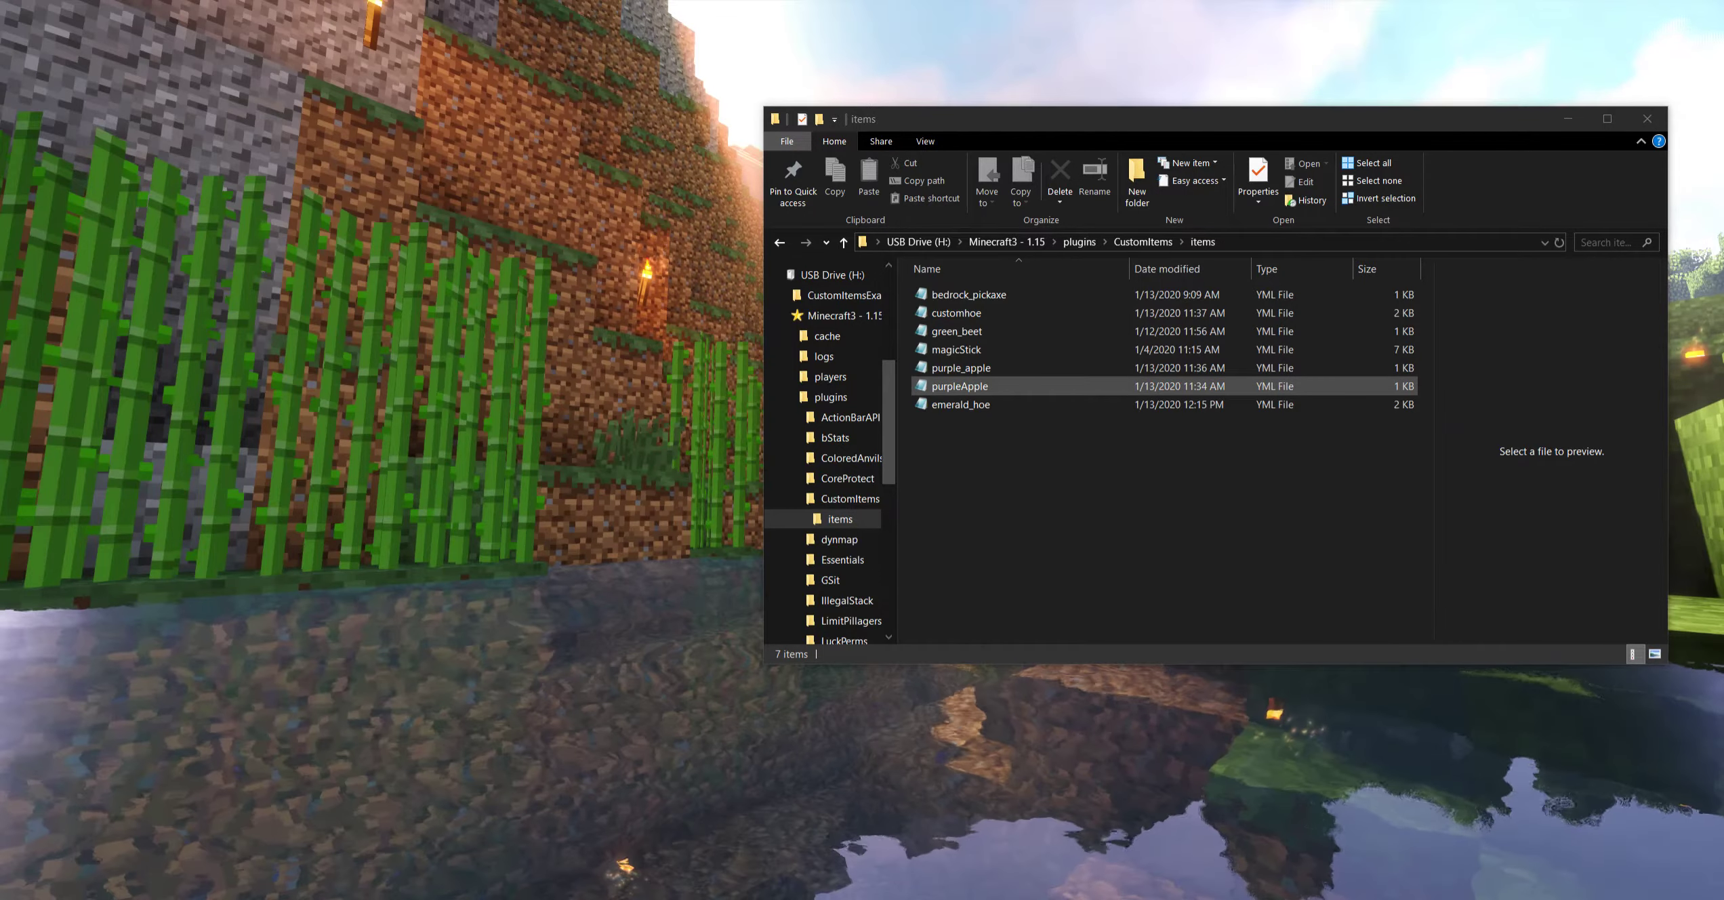
{"action": "double_click", "coordinate": [968, 294]}
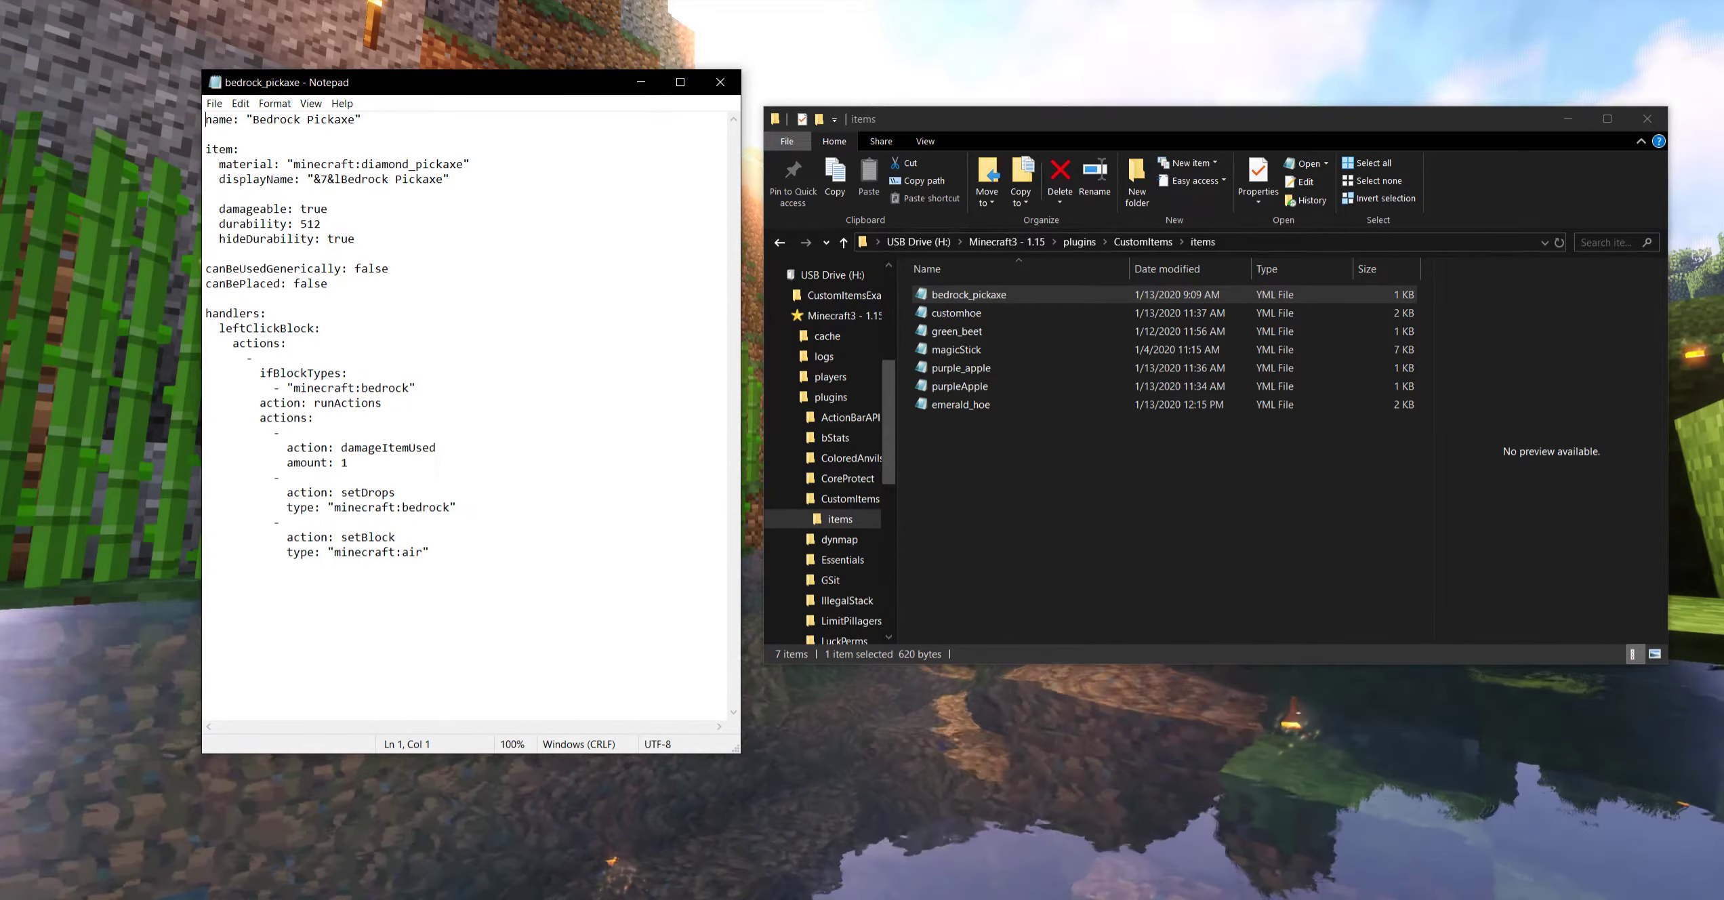
Open the emerald_hoe file, add "hideDurability: true" below its durability line as in bedrock_pickaxe, and save the file
{"action": "left_click_drag", "start_coordinate": [321, 223], "coordinate": [212, 238]}
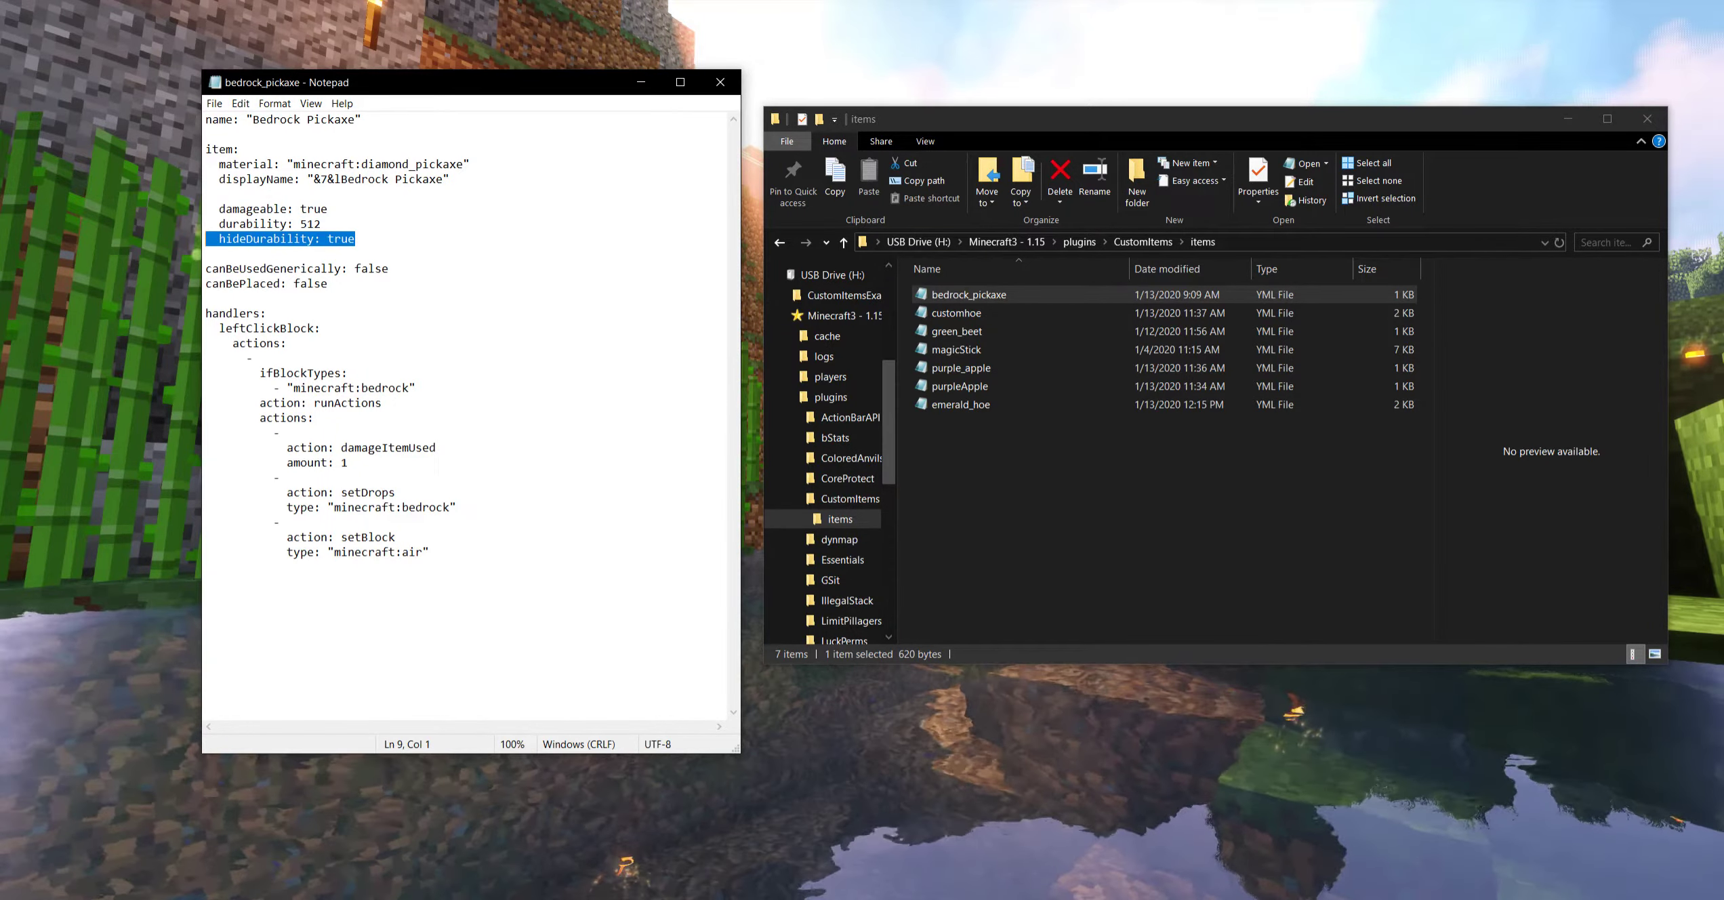
{"action": "left_click", "coordinate": [961, 404]}
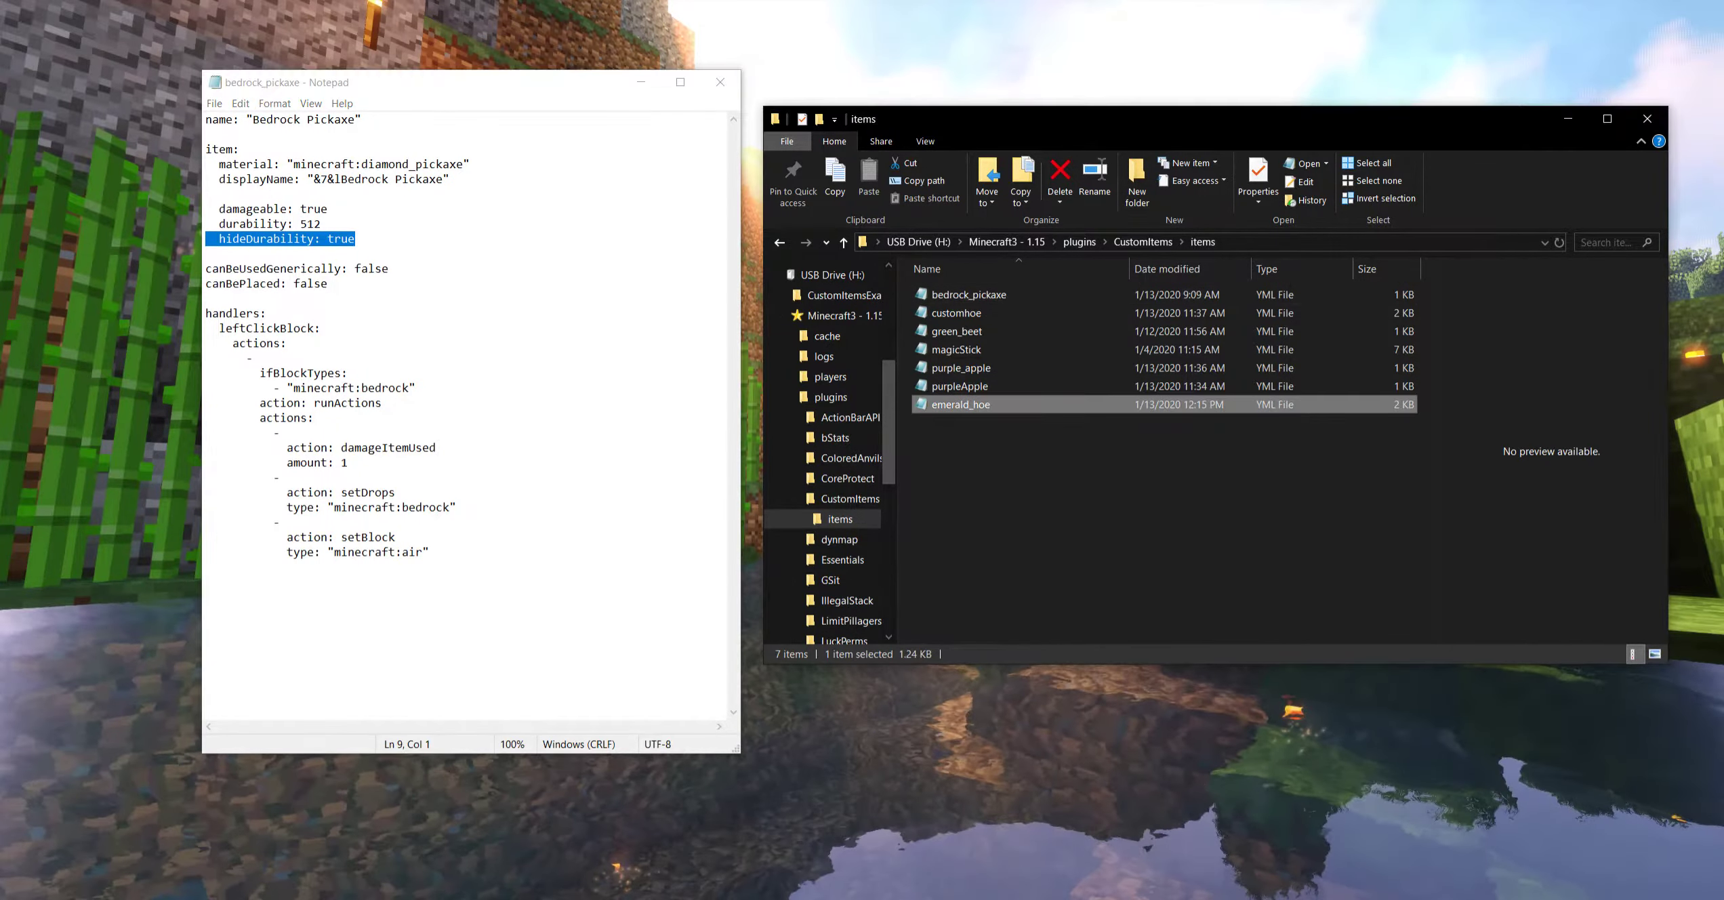
{"action": "double_click", "coordinate": [961, 404]}
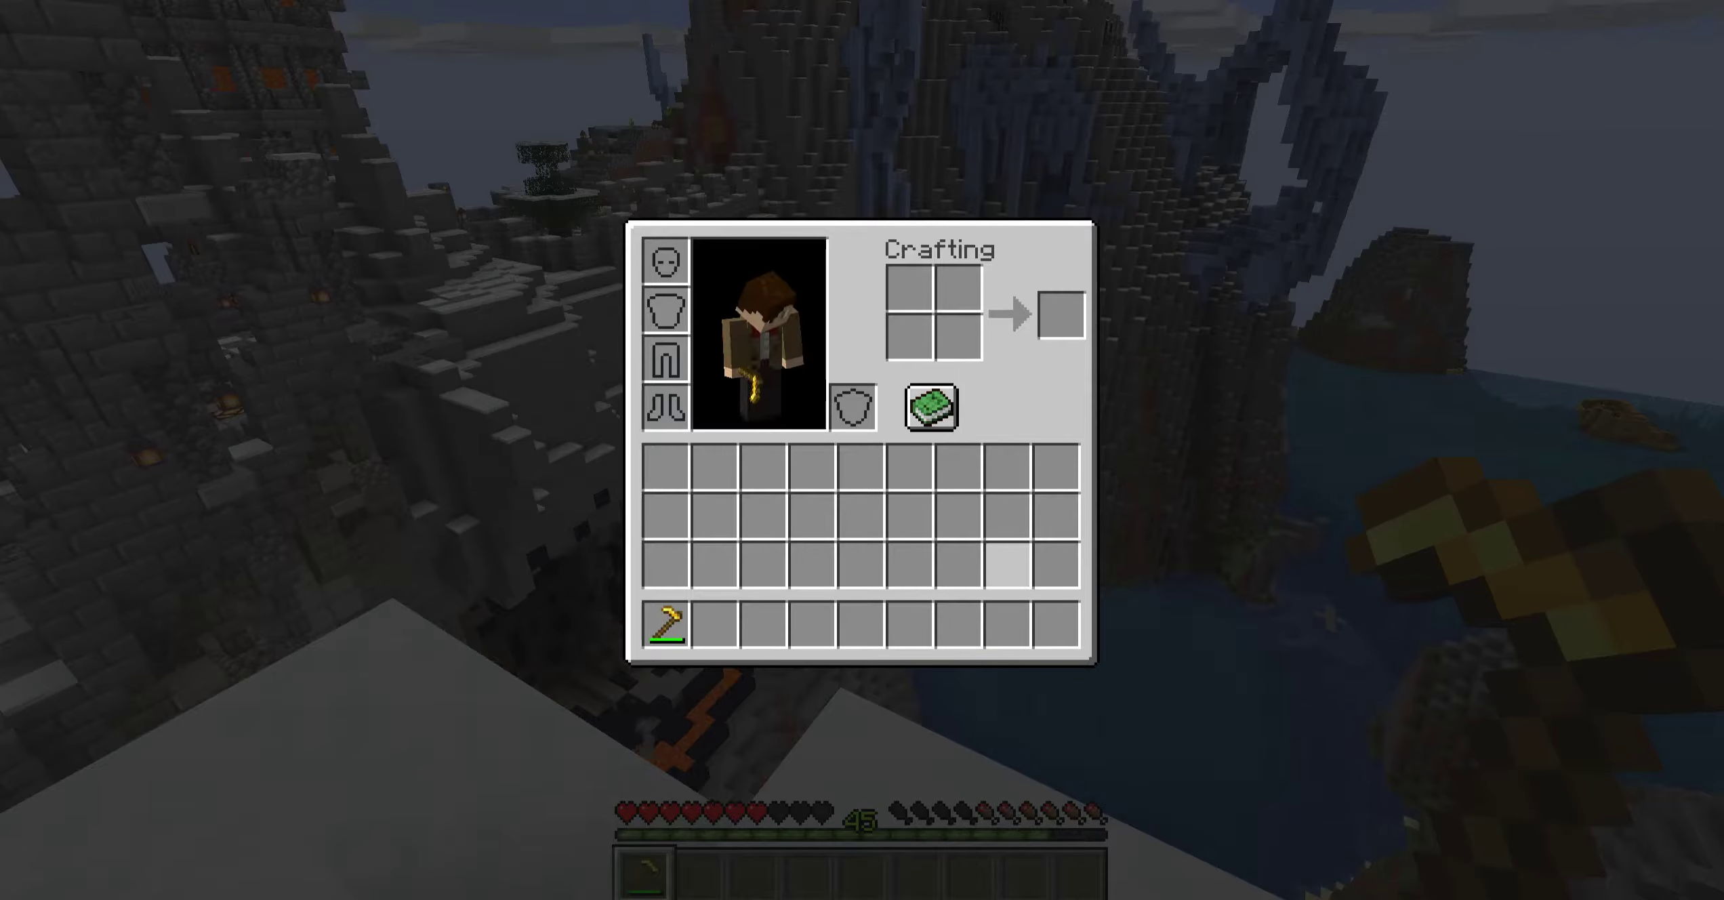
{"action": "mouse_move", "coordinate": [678, 622]}
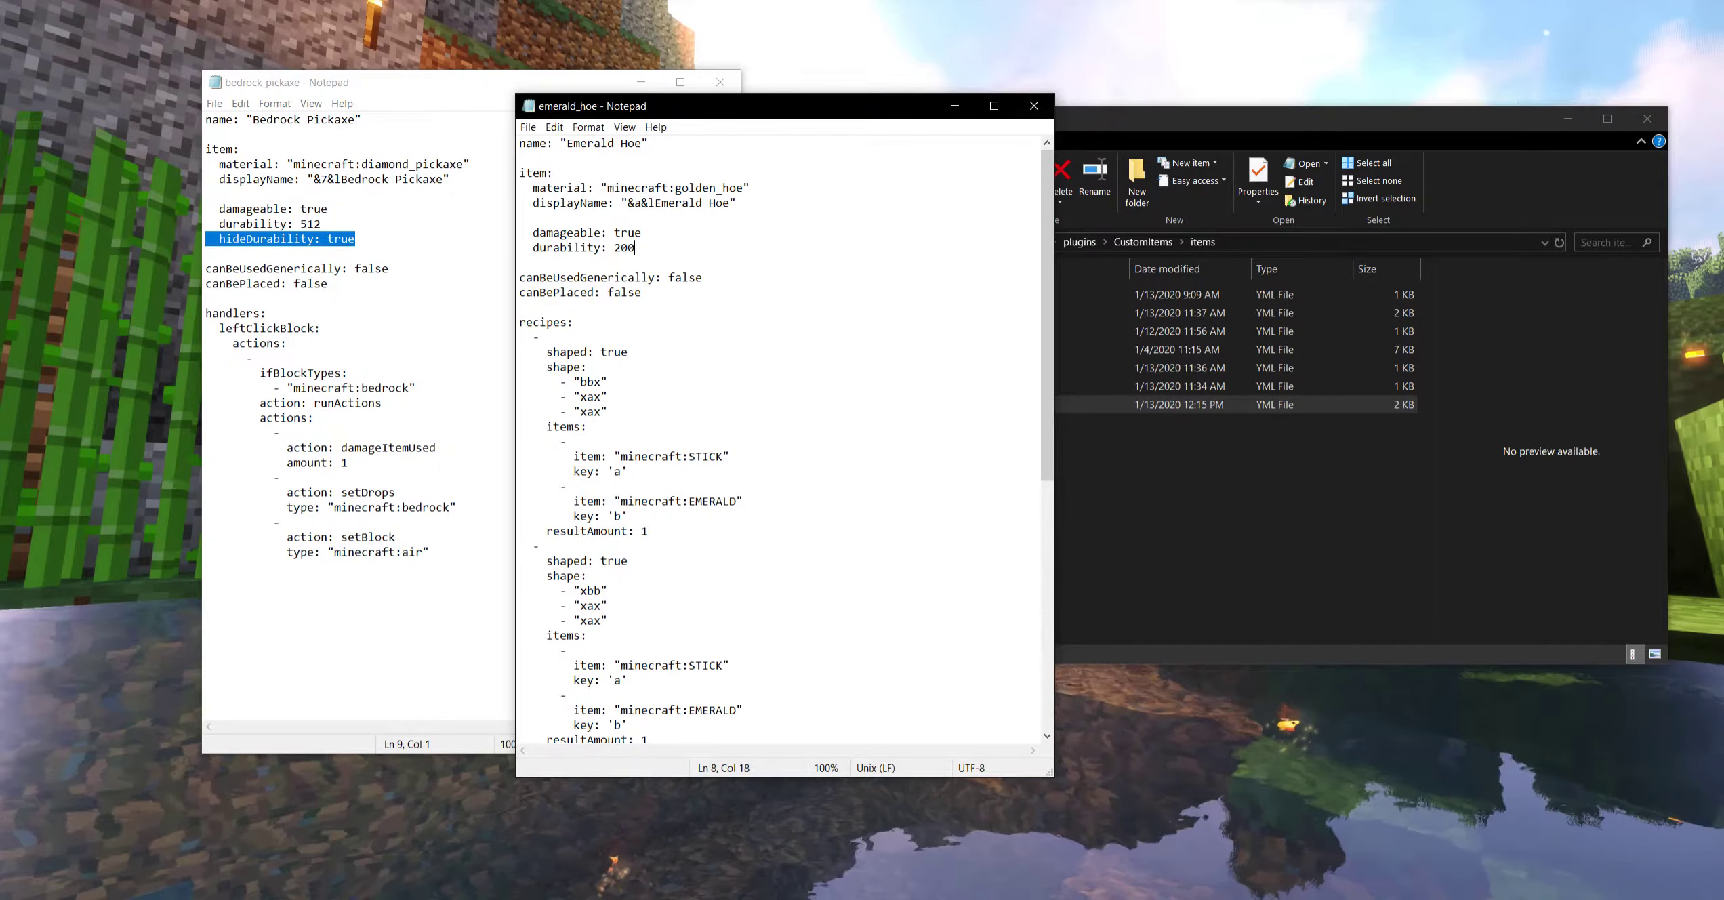
{"action": "key", "text": "Return"}
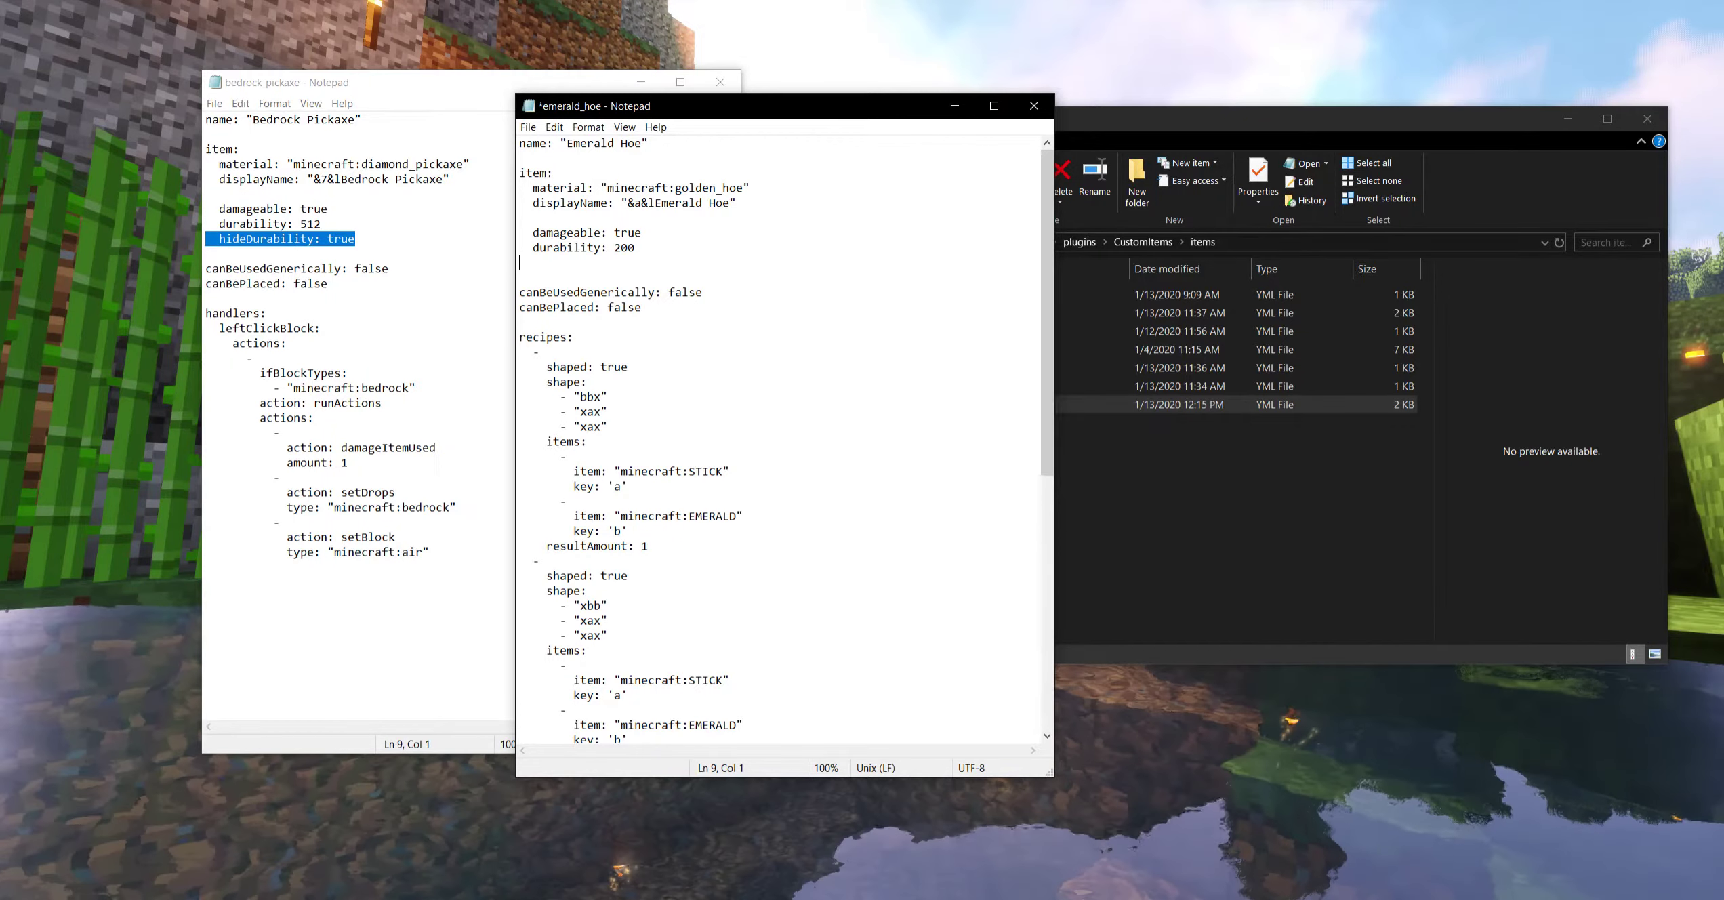
{"action": "type", "text": "hideDurabiliy"}
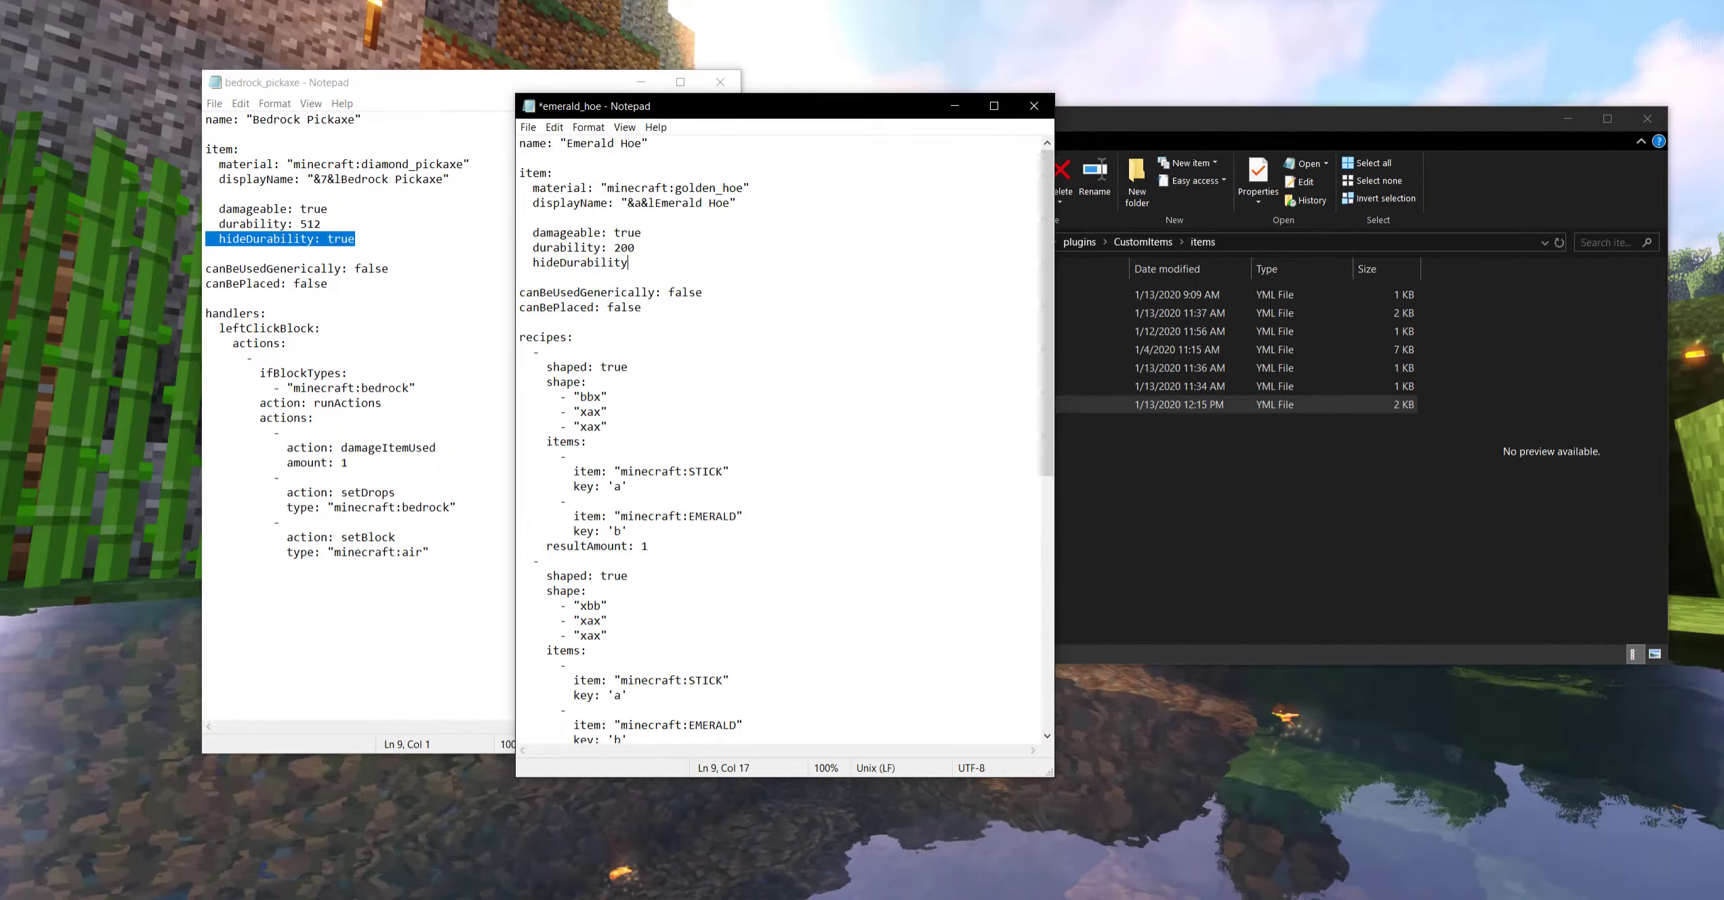
{"action": "key", "text": "BackSpace"}
{"action": "type", "text": "ty: t"}
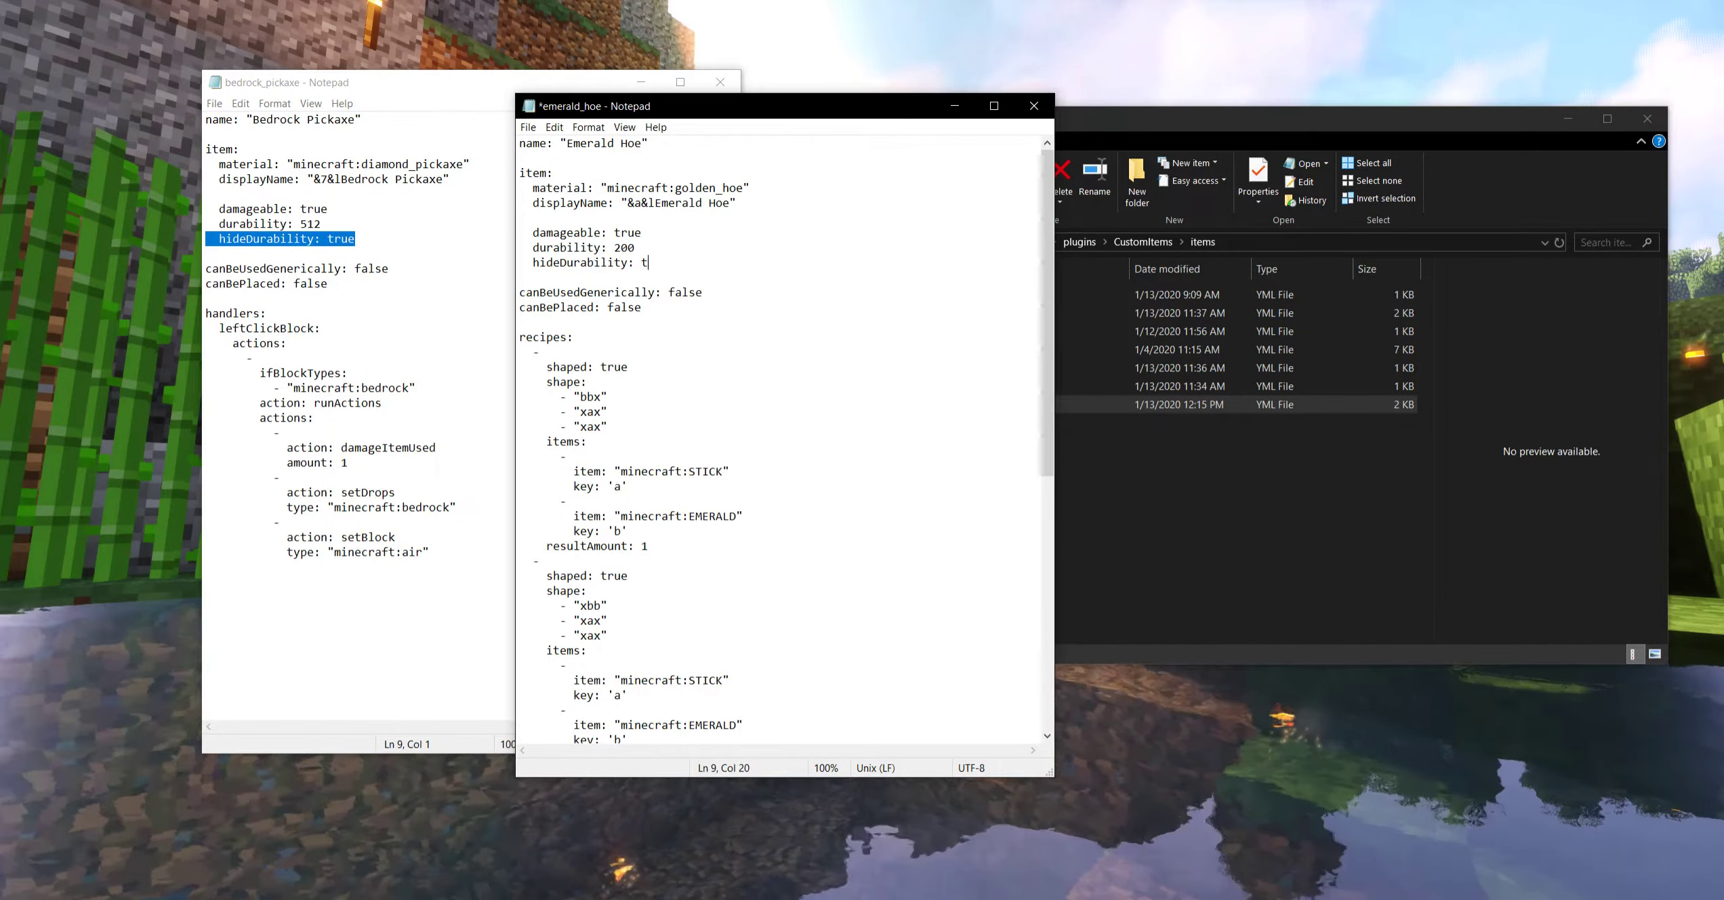
{"action": "type", "text": "rue"}
{"action": "key", "text": "ctrl+s"}
Switch to the server console and run customitems reload
{"action": "key", "text": "alt+Tab"}
{"action": "type", "text": "customitems reload"}
{"action": "key", "text": "Return"}
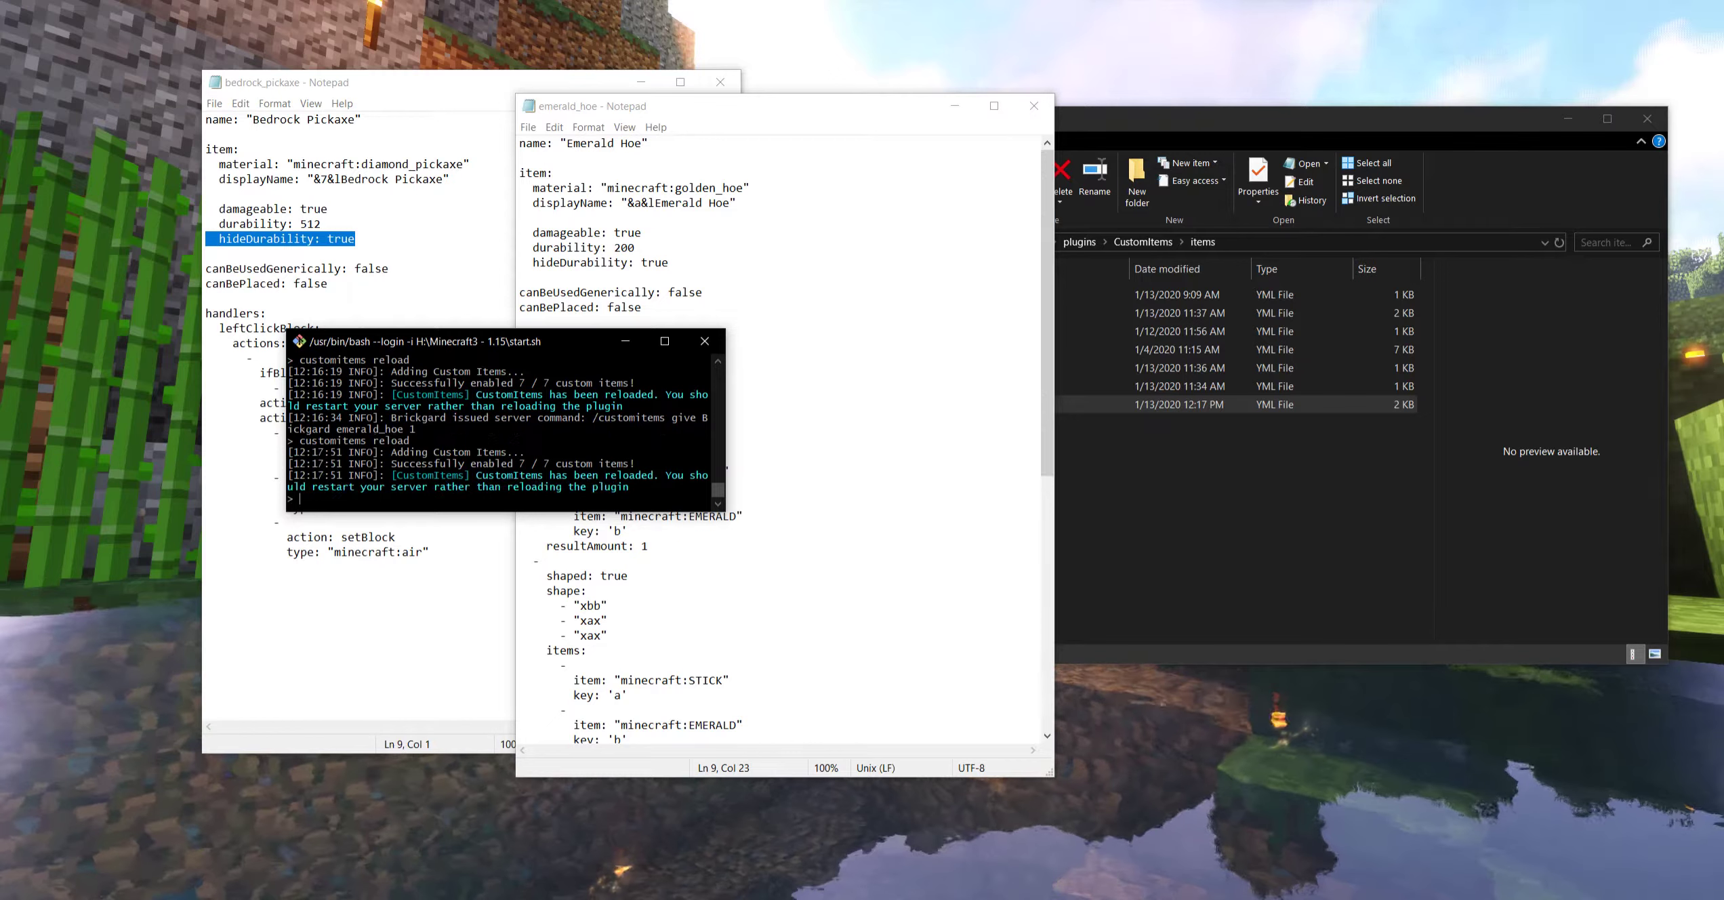
Switch to Minecraft, check the old Emerald Hoe in the inventory, and throw it away over the snowy ledge
{"action": "key", "text": "alt+Tab"}
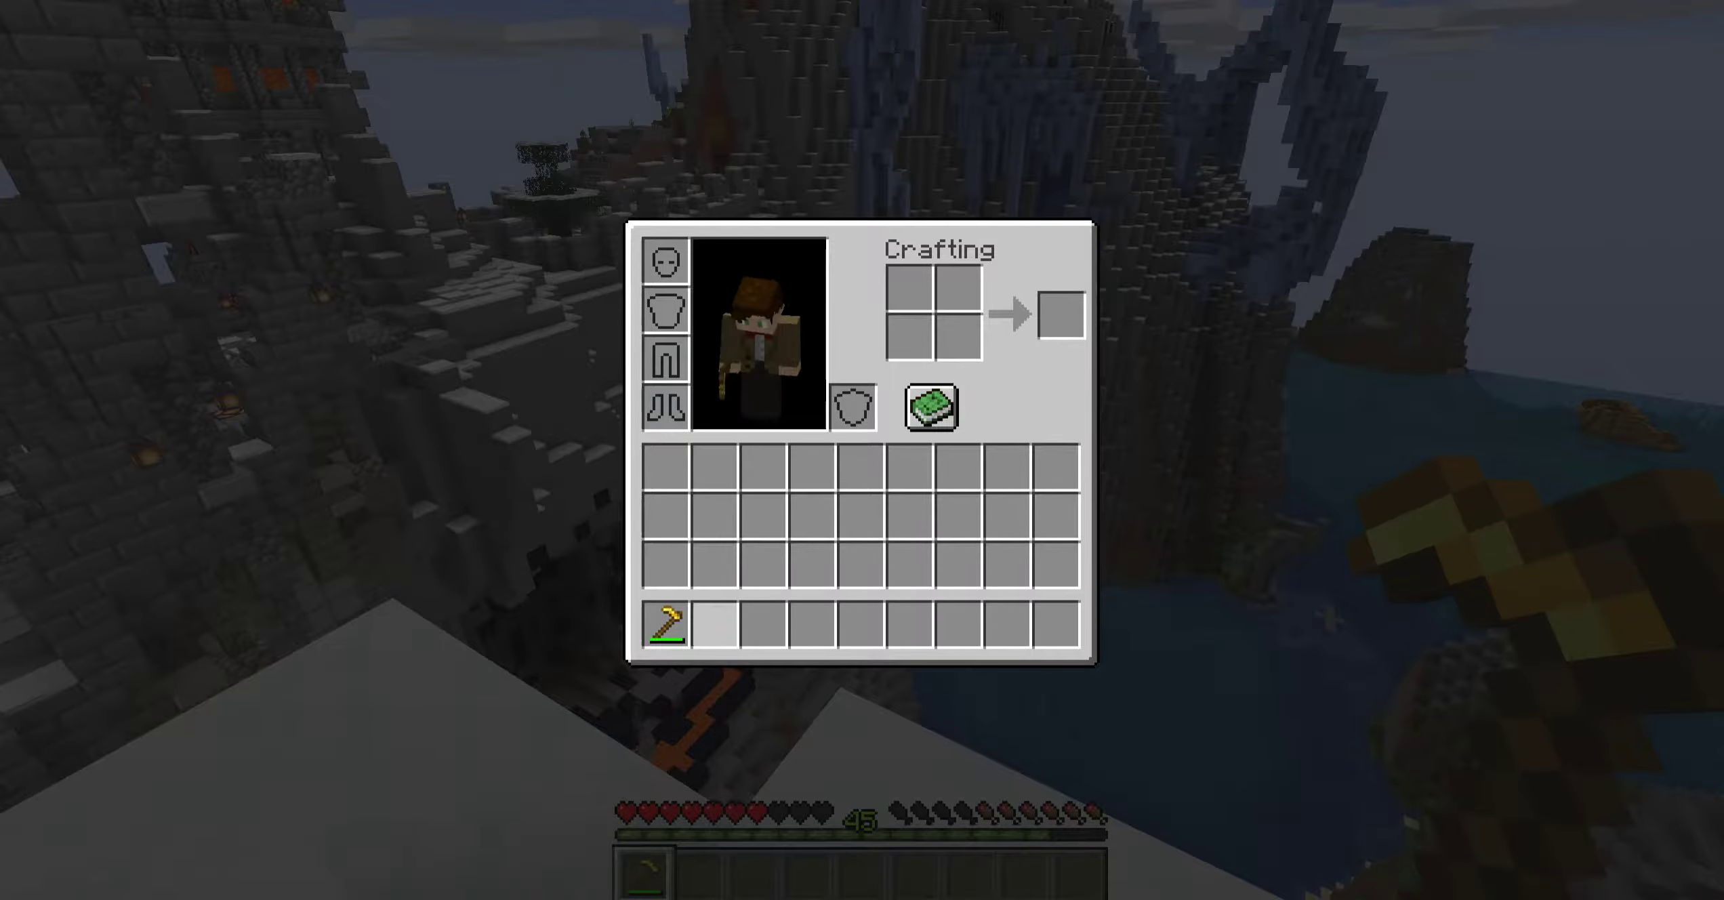
{"action": "mouse_move", "coordinate": [684, 613]}
{"action": "key", "text": "e"}
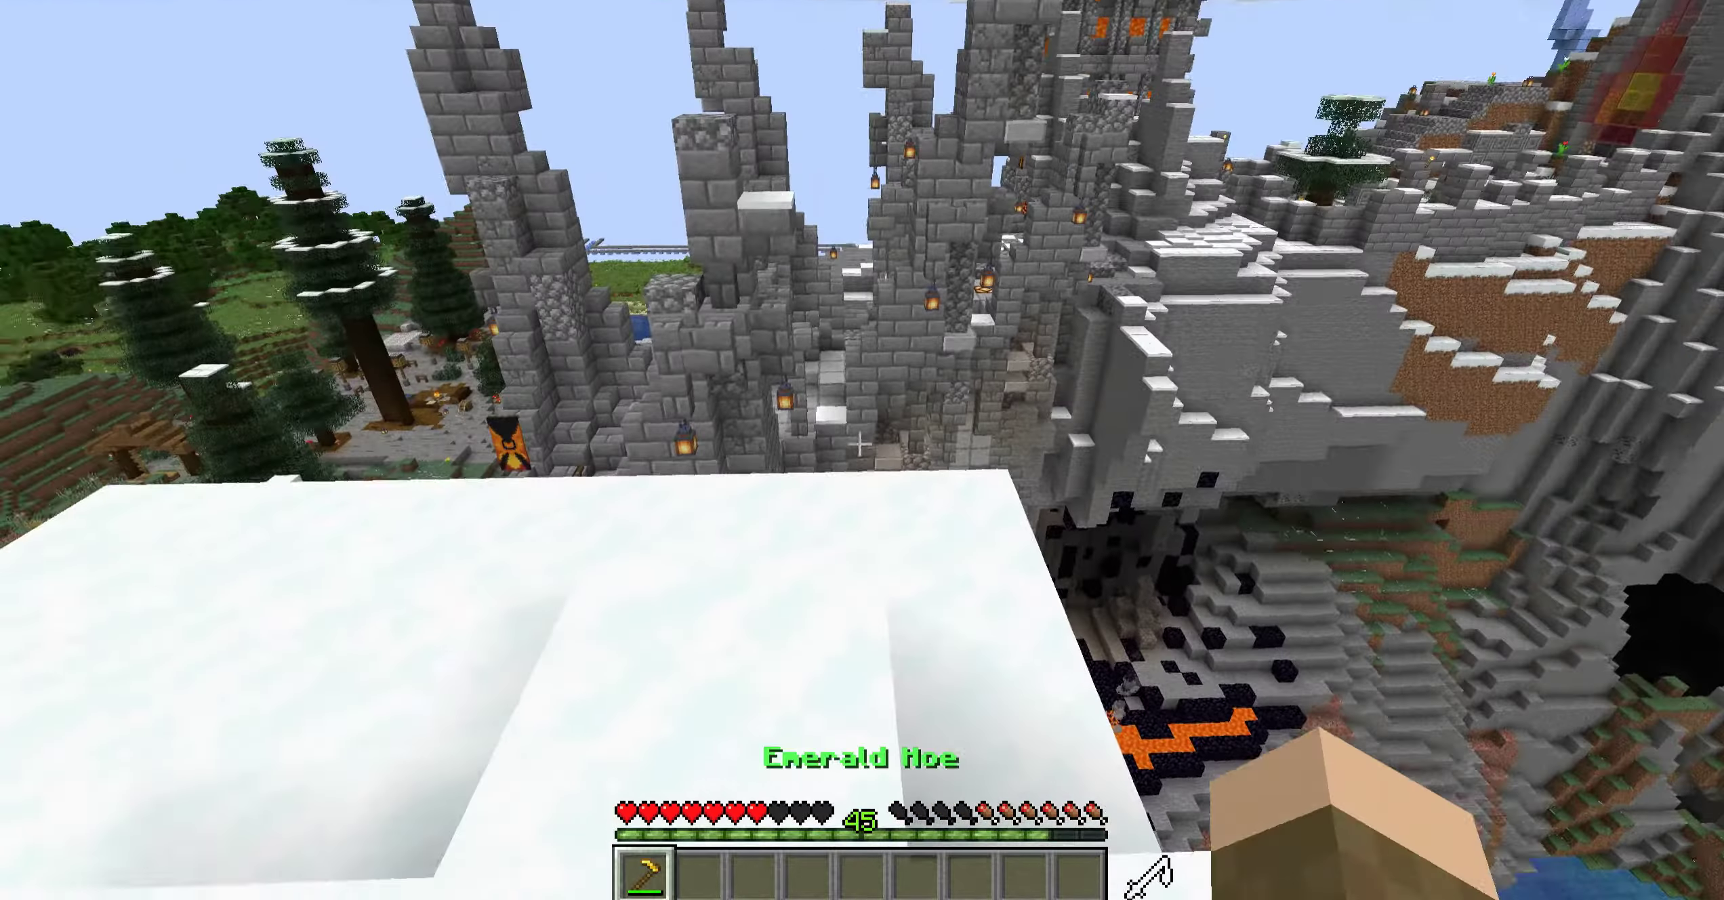
{"action": "key", "text": "q"}
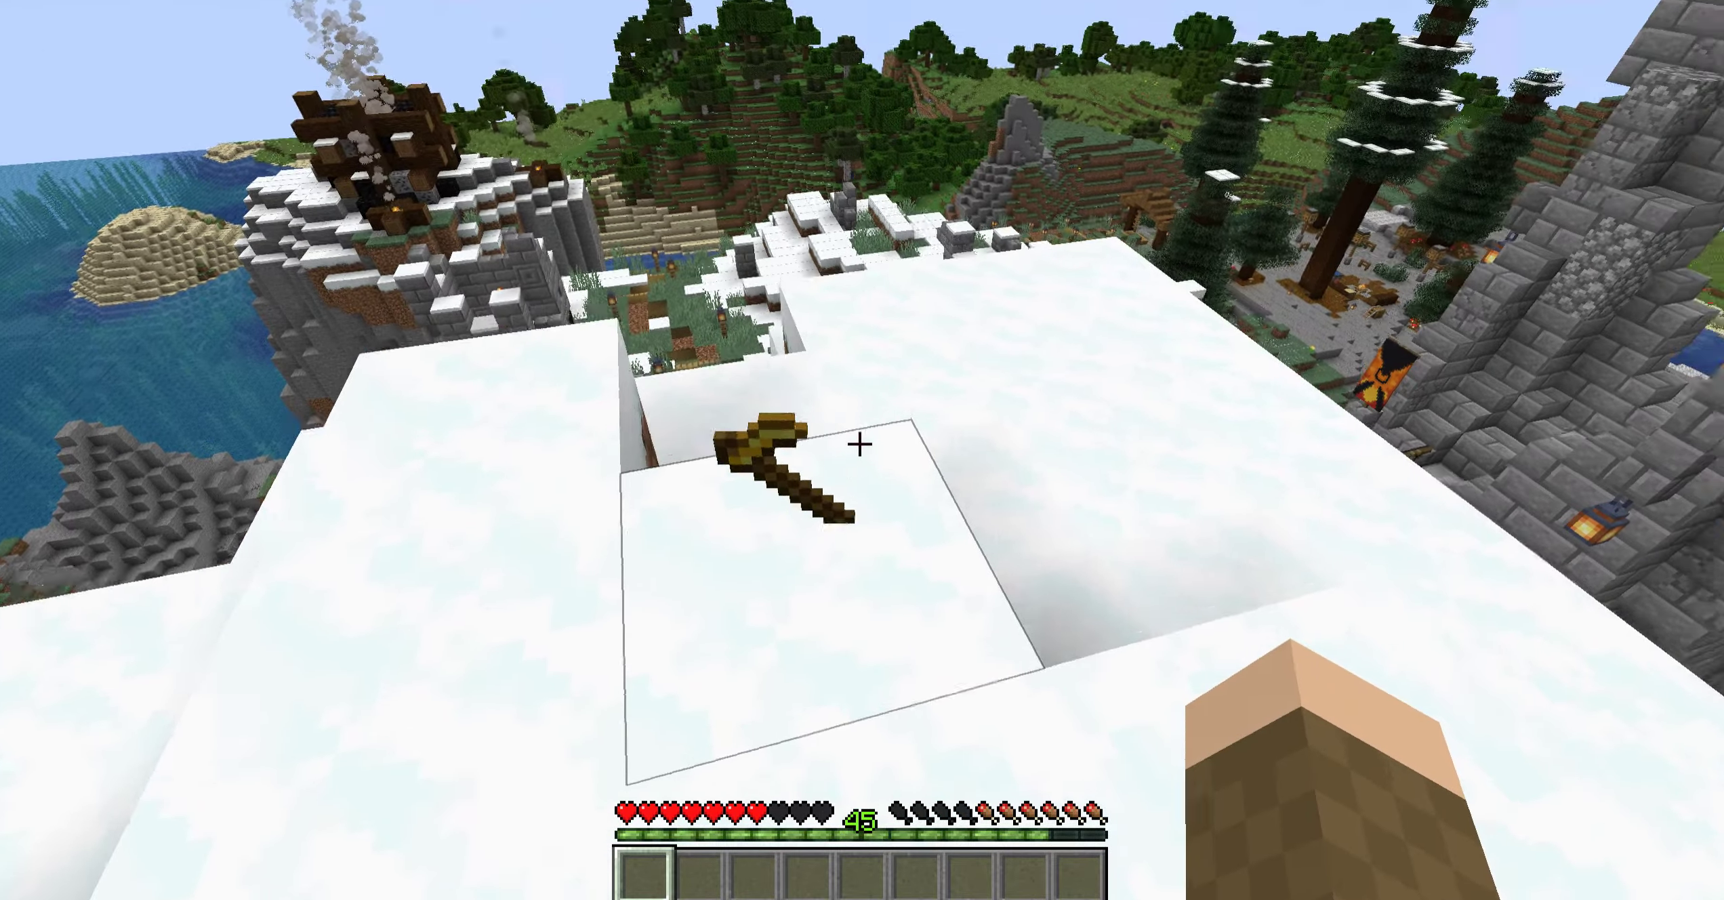
{"action": "key", "text": "e"}
{"action": "key", "text": "e"}
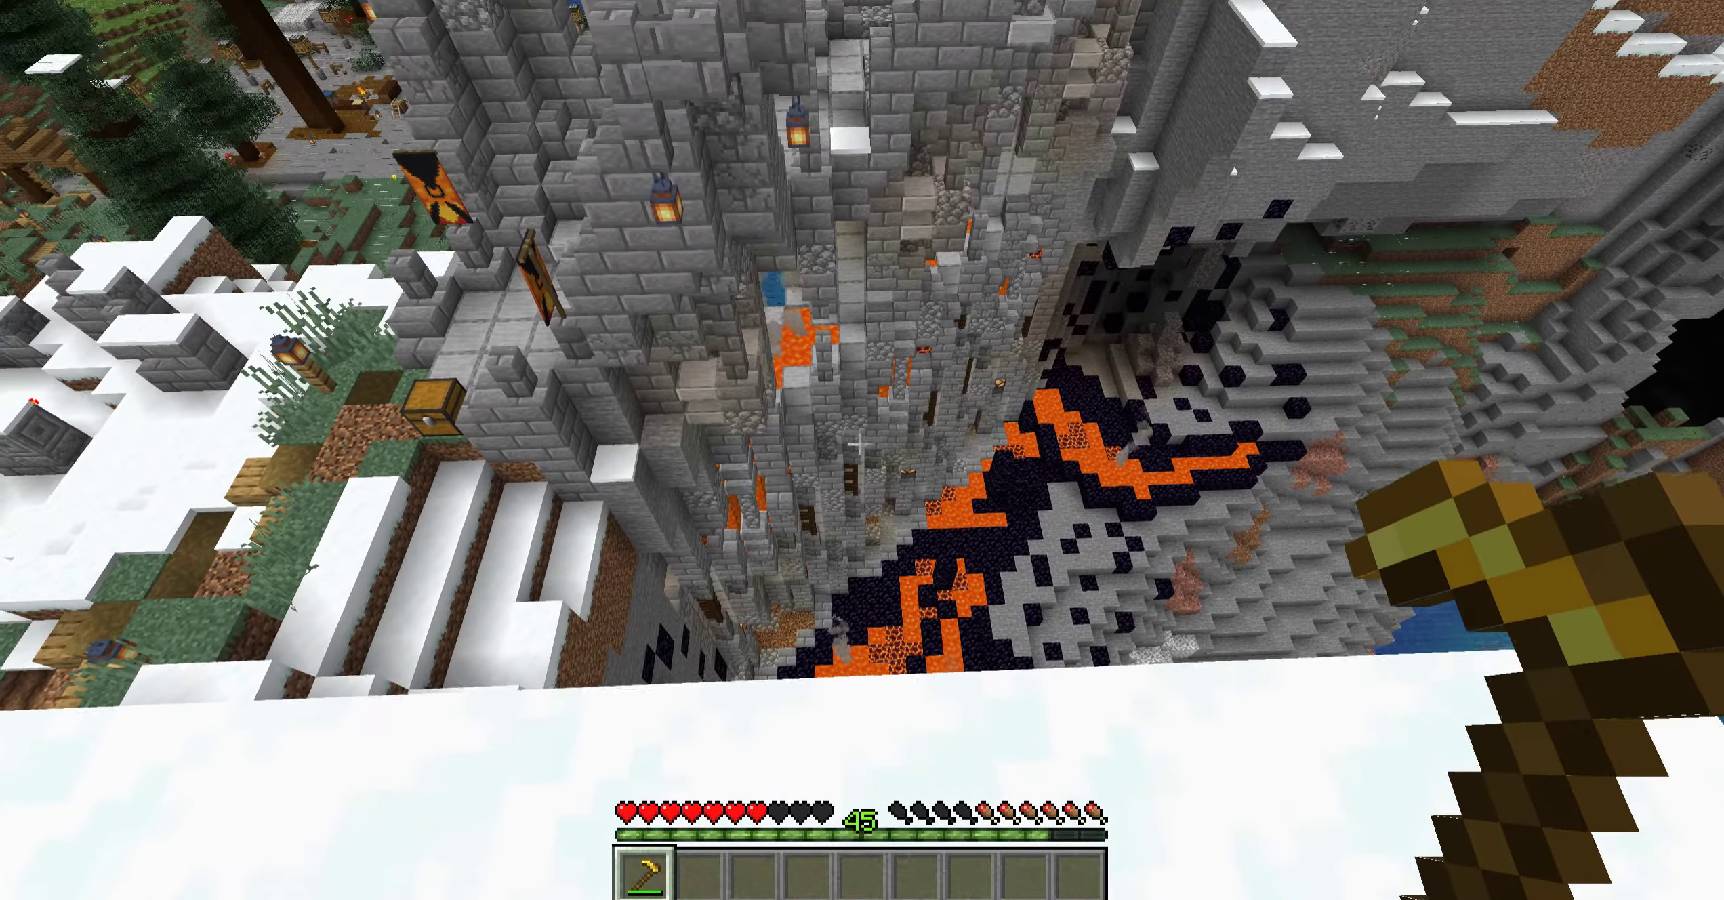
{"action": "key", "text": "q"}
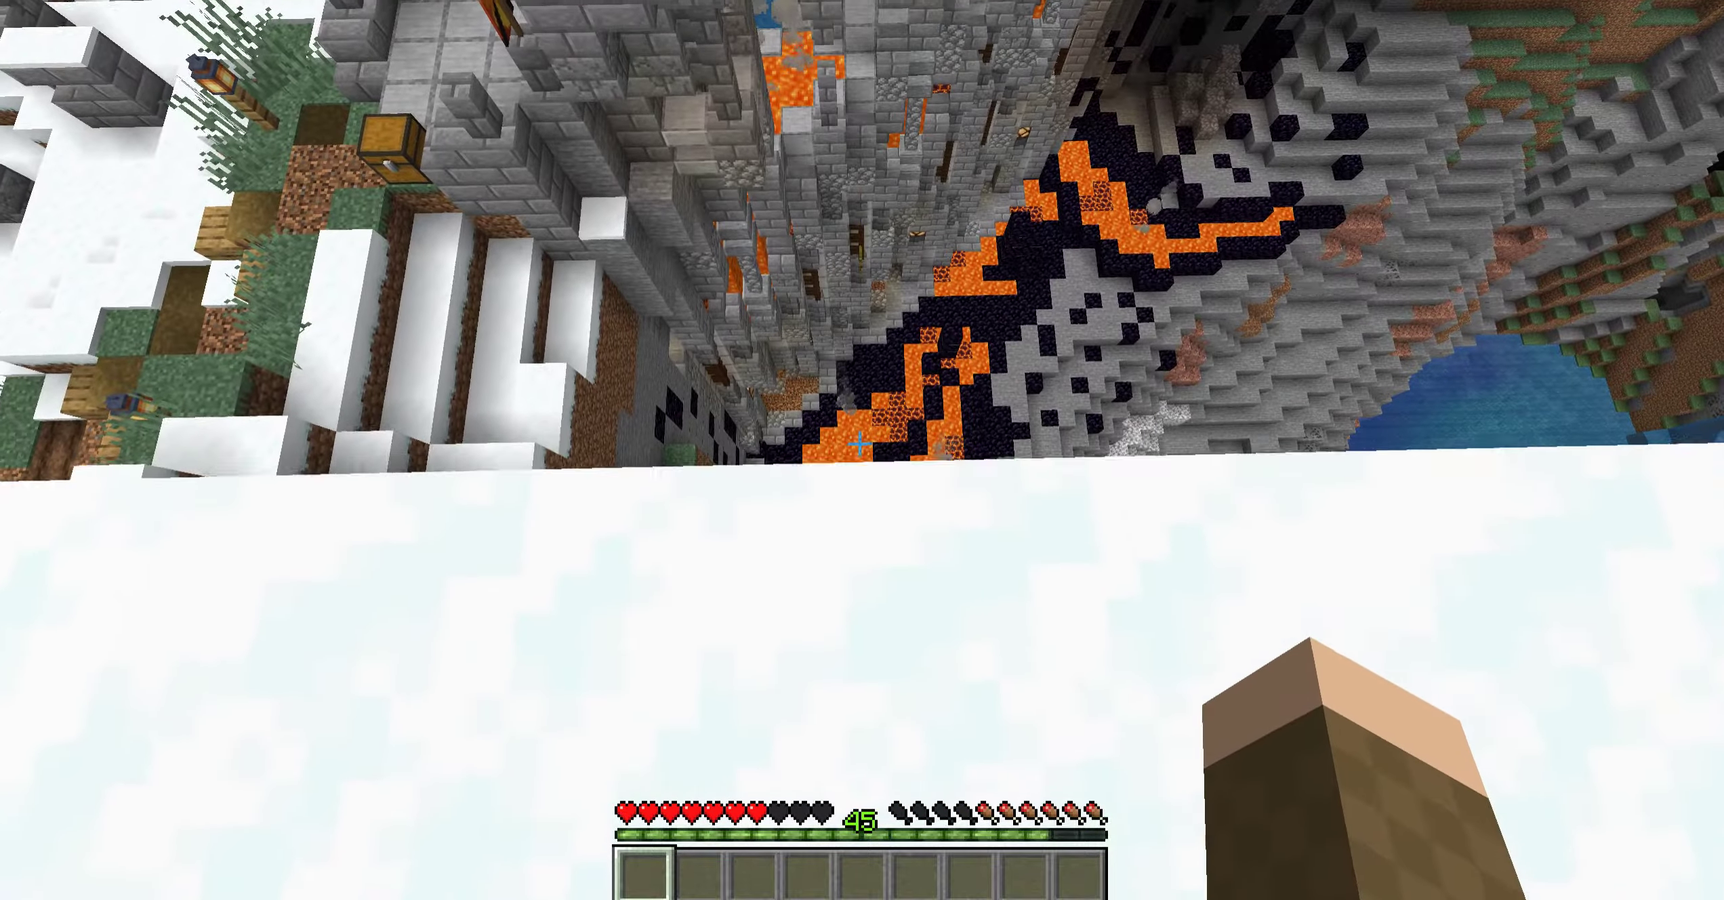
{"action": "key", "text": "w"}
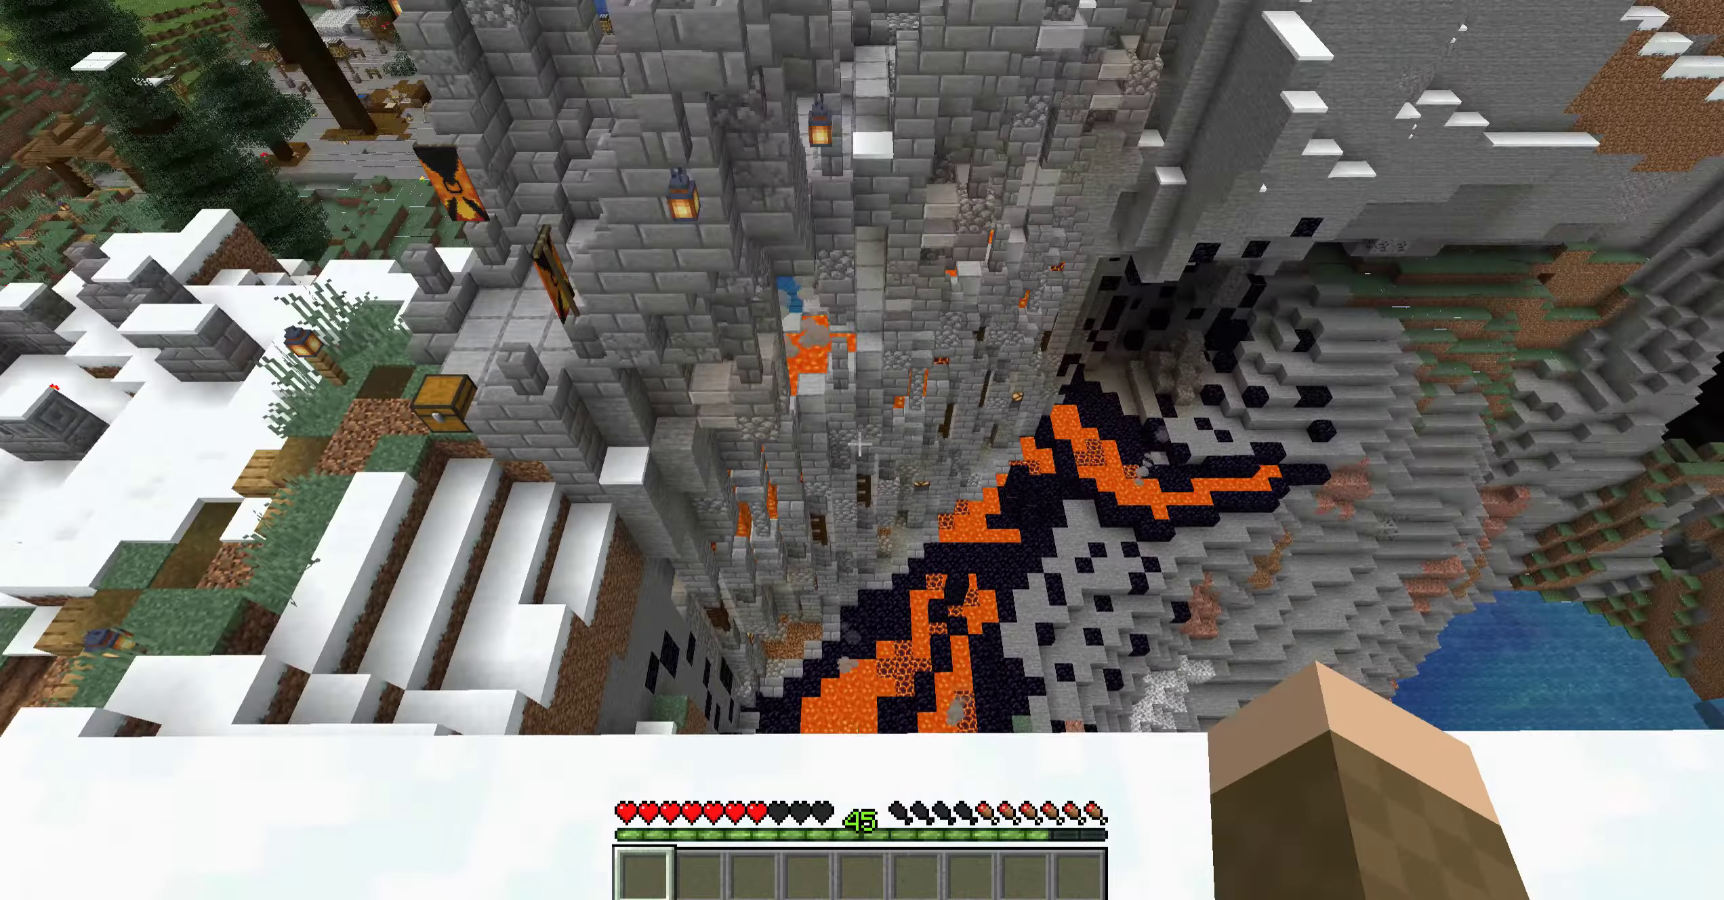
Repeat the customitems give command for one emerald_hoe and inspect the new hoe in the inventory
{"action": "key", "text": "t"}
{"action": "key", "text": "Up"}
{"action": "key", "text": "Return"}
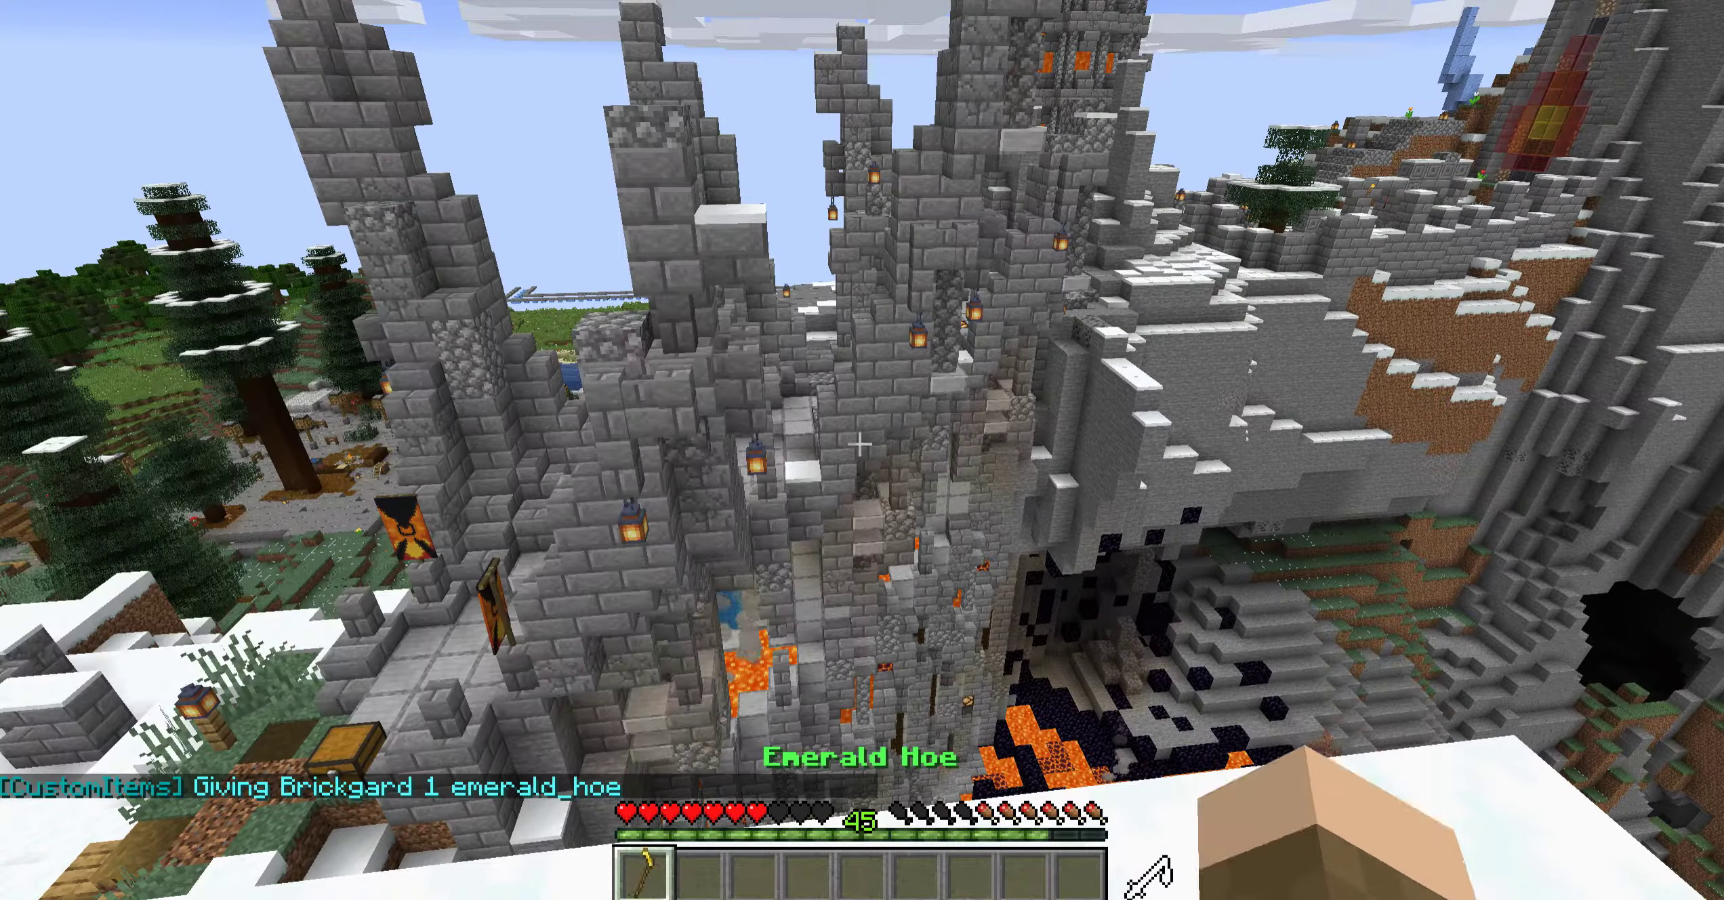
{"action": "key", "text": "e"}
{"action": "key", "text": "e"}
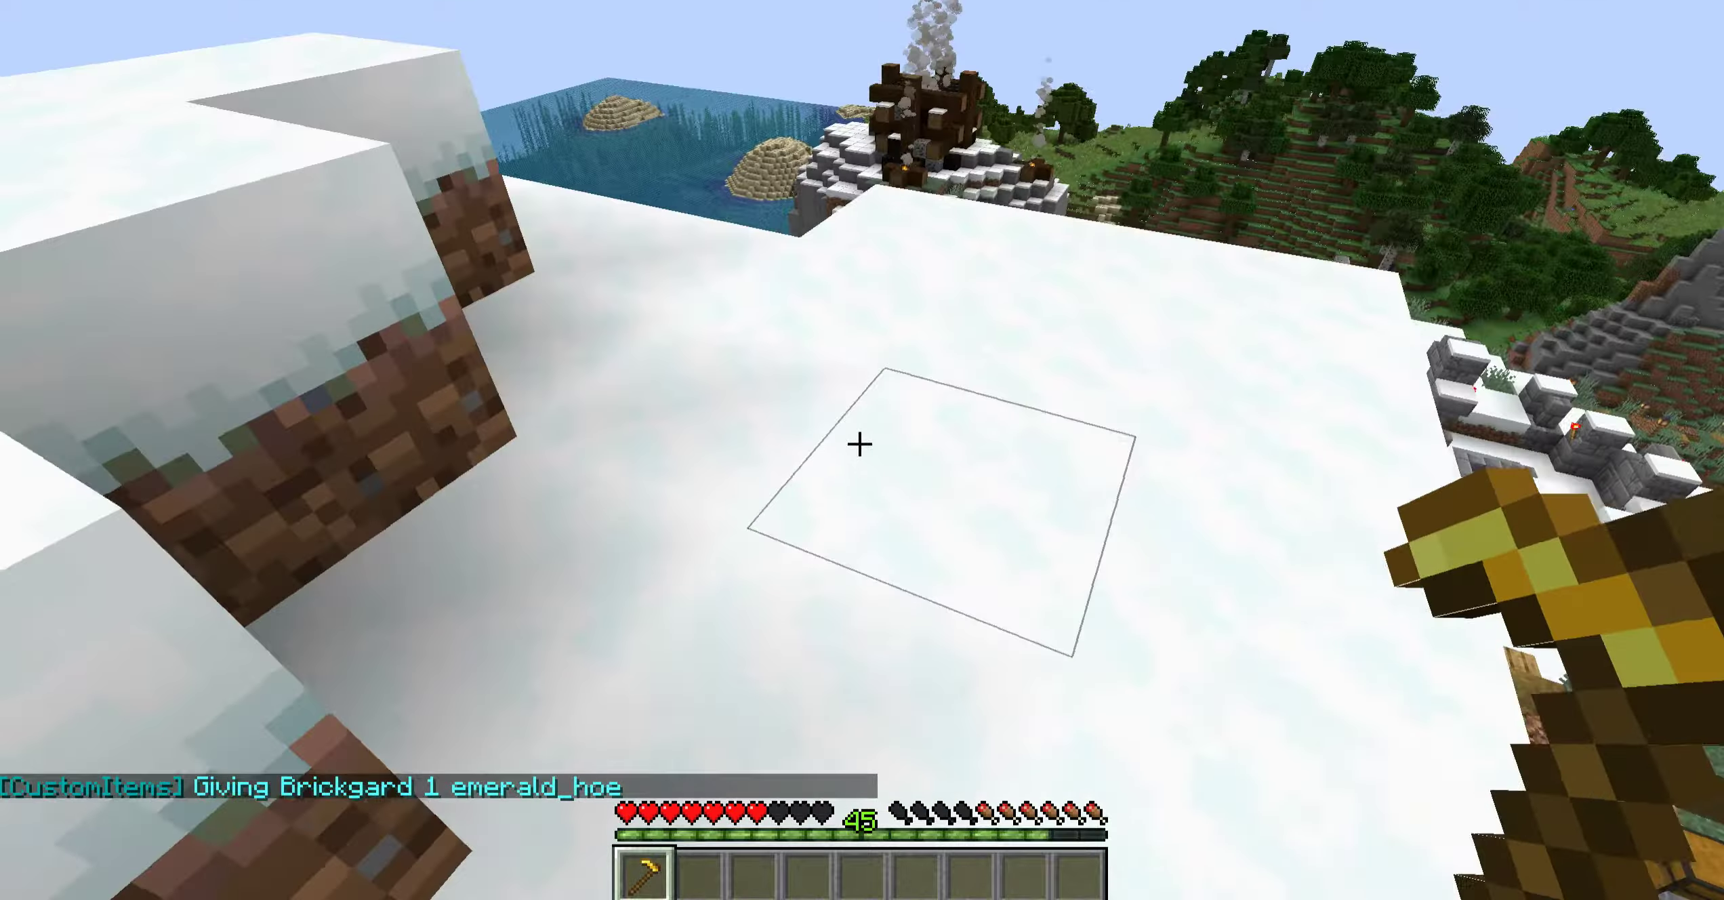
Go down to the grassy patch below the ledge and till several blocks with the new Emerald Hoe
{"action": "key", "text": "w"}
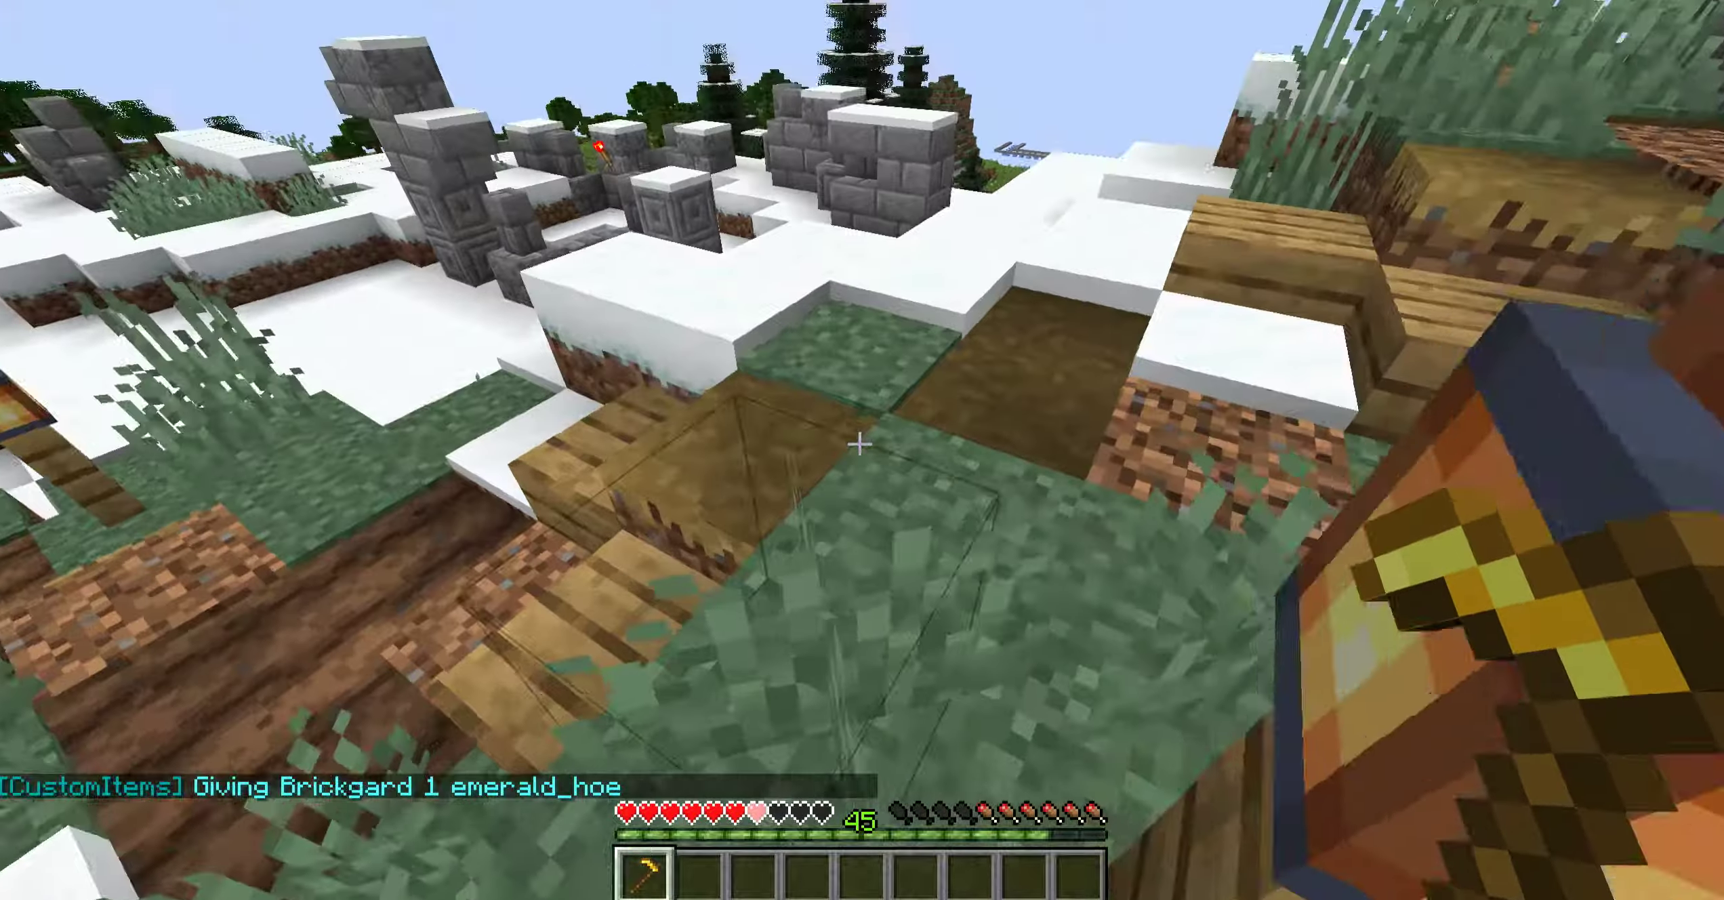
{"action": "right_click", "coordinate": [859, 444]}
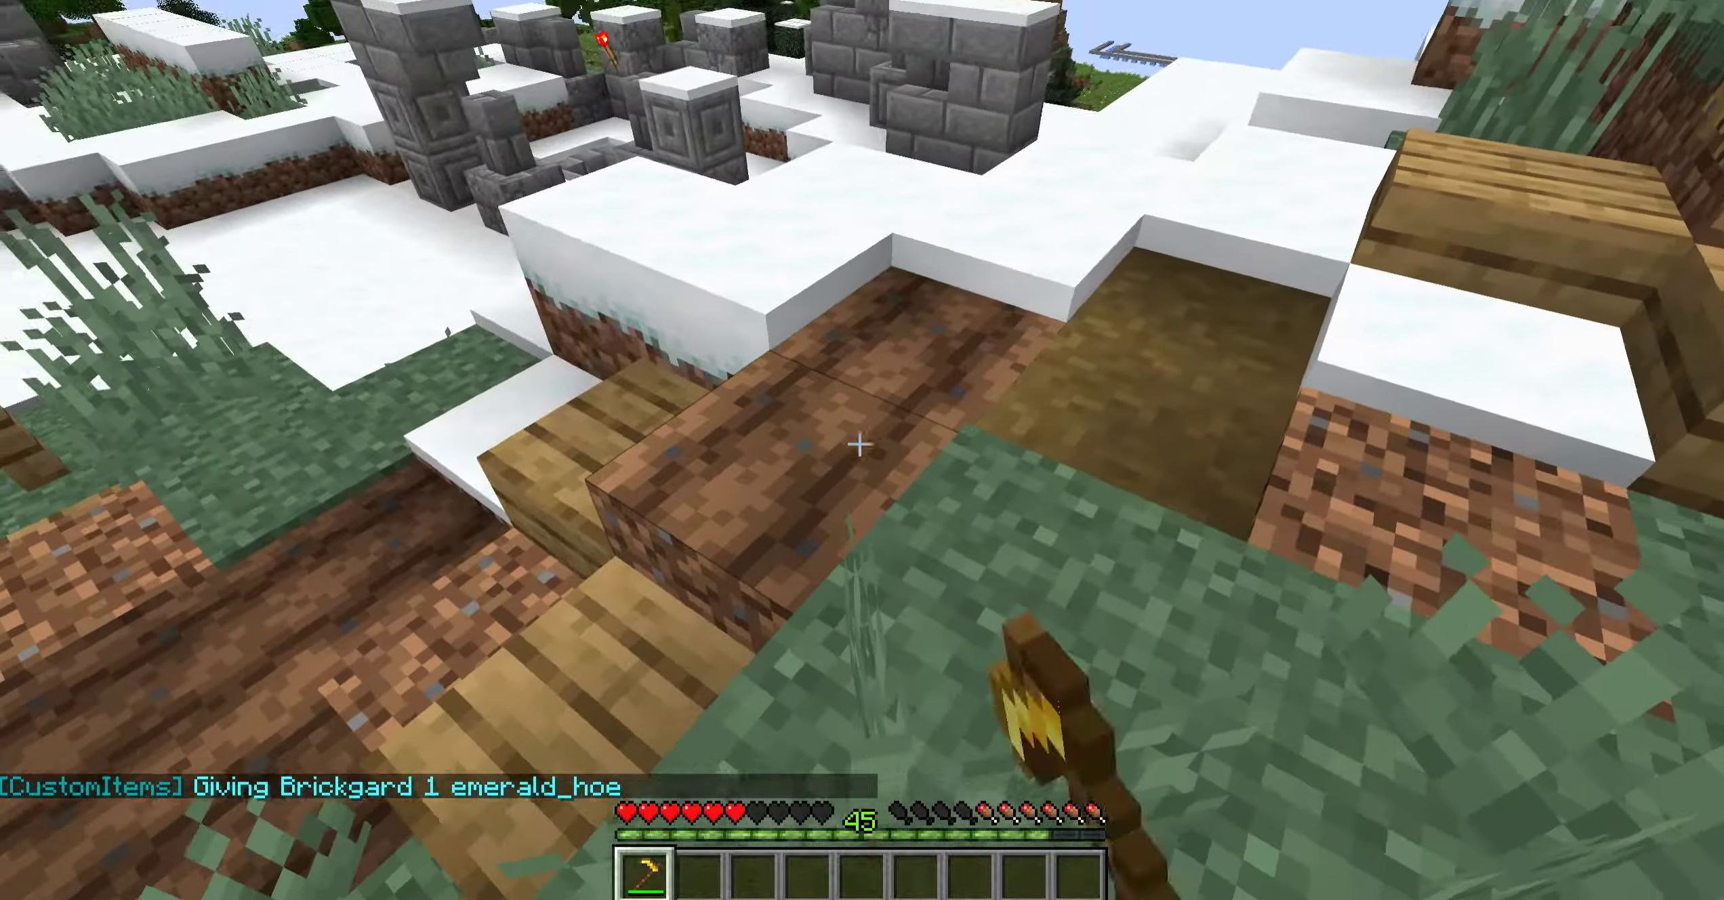
{"action": "right_click", "coordinate": [860, 443]}
{"action": "right_click", "coordinate": [859, 444]}
{"action": "right_click", "coordinate": [860, 444]}
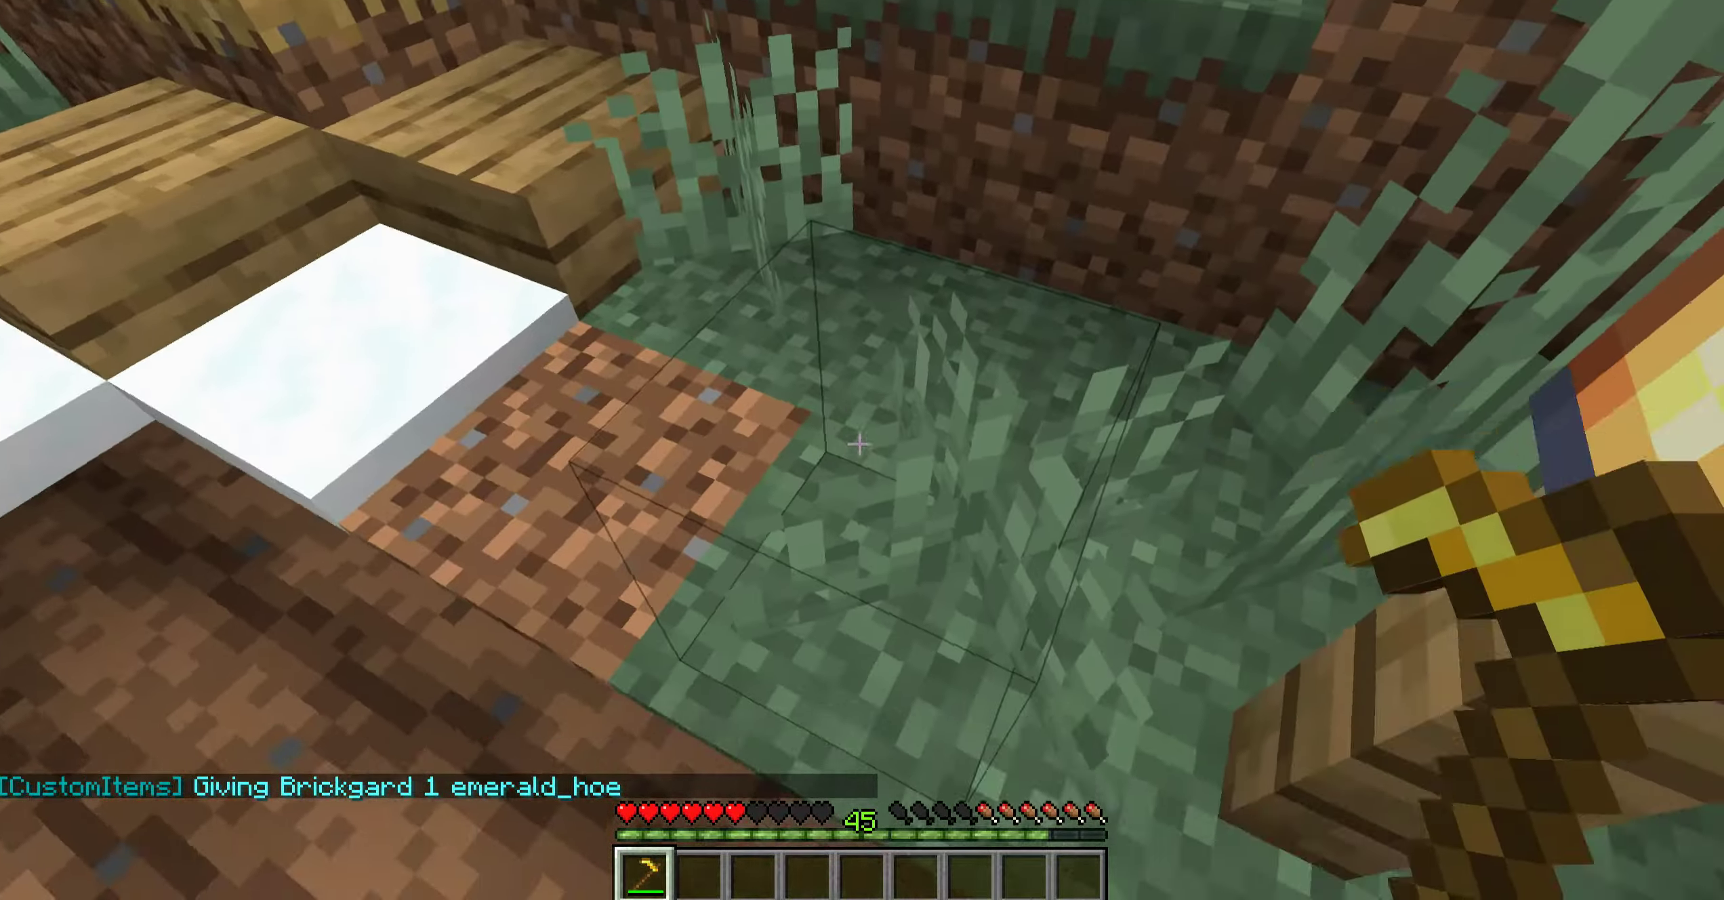
Climb back up to the snowy ledge and check the used Emerald Hoe in the inventory
{"action": "scroll", "coordinate": [859, 444], "scroll_direction": "down", "scroll_amount": 3}
{"action": "key", "text": "w"}
{"action": "key", "text": "space"}
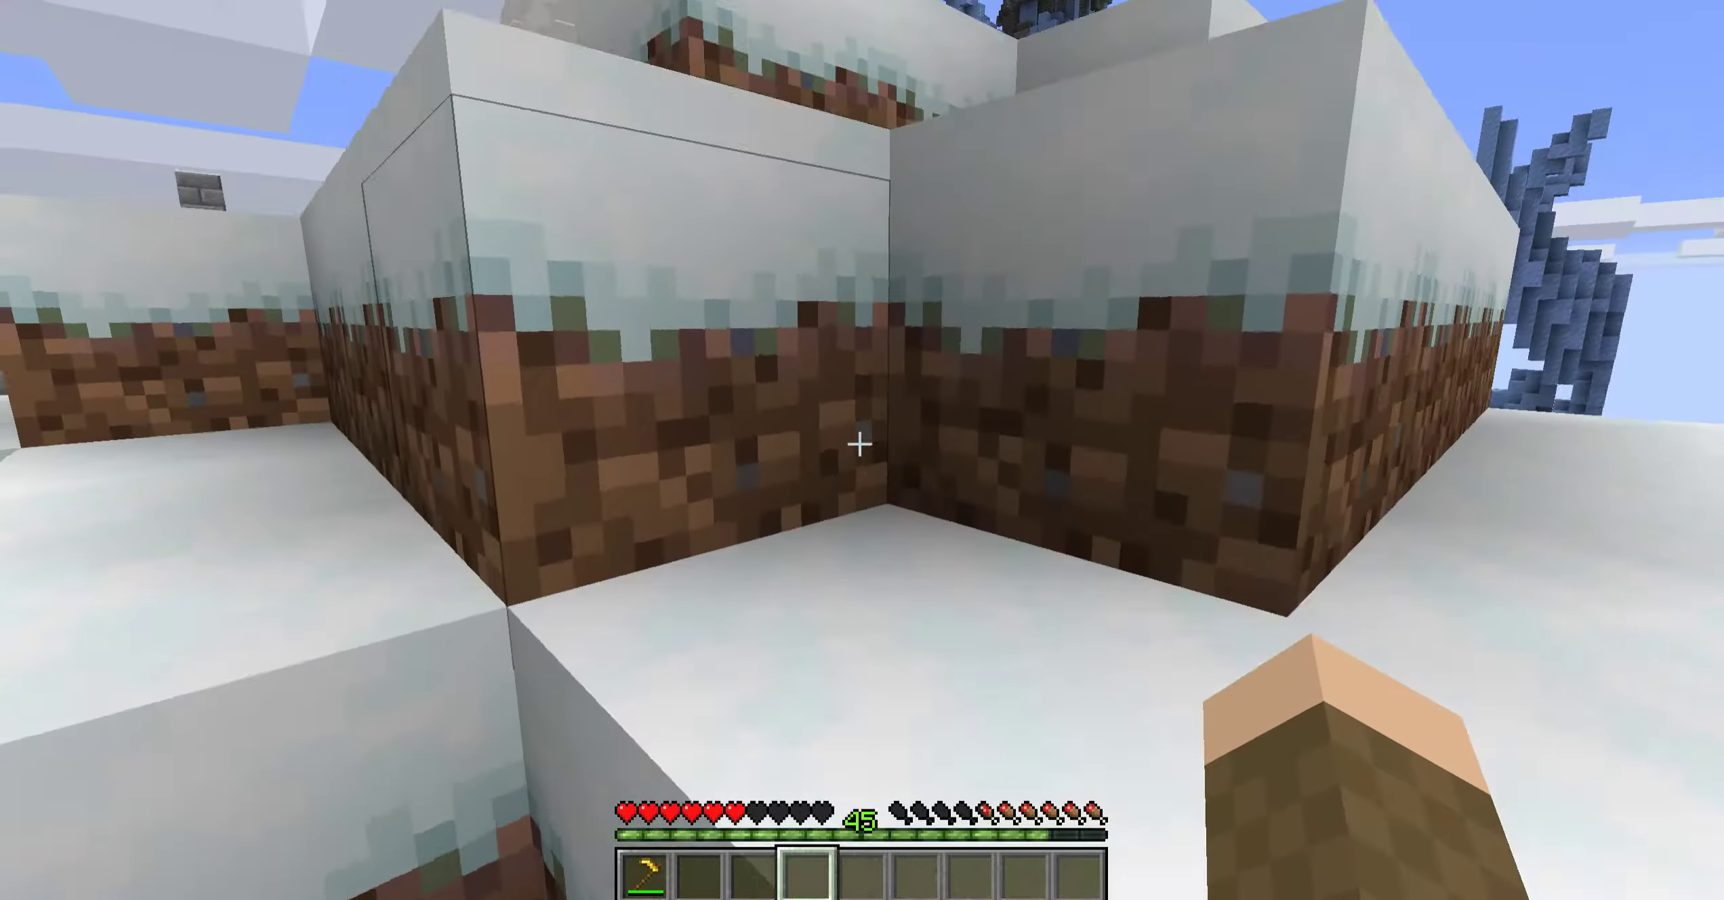
{"action": "key", "text": "w"}
{"action": "key", "text": "space"}
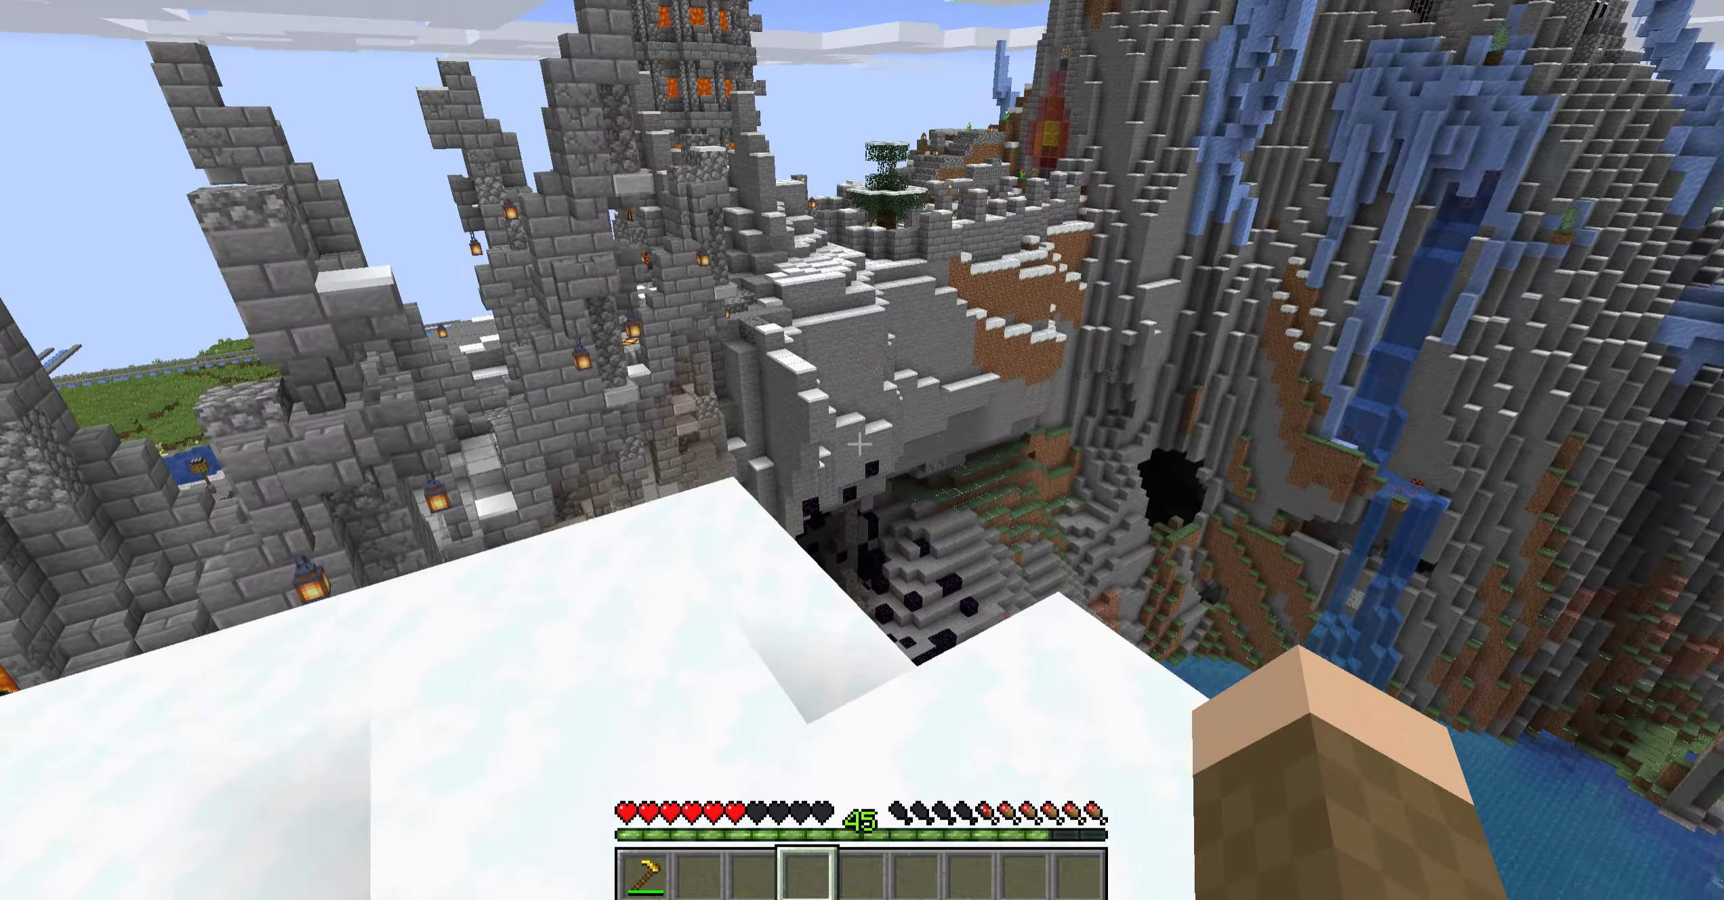
{"action": "key", "text": "w"}
{"action": "key", "text": "e"}
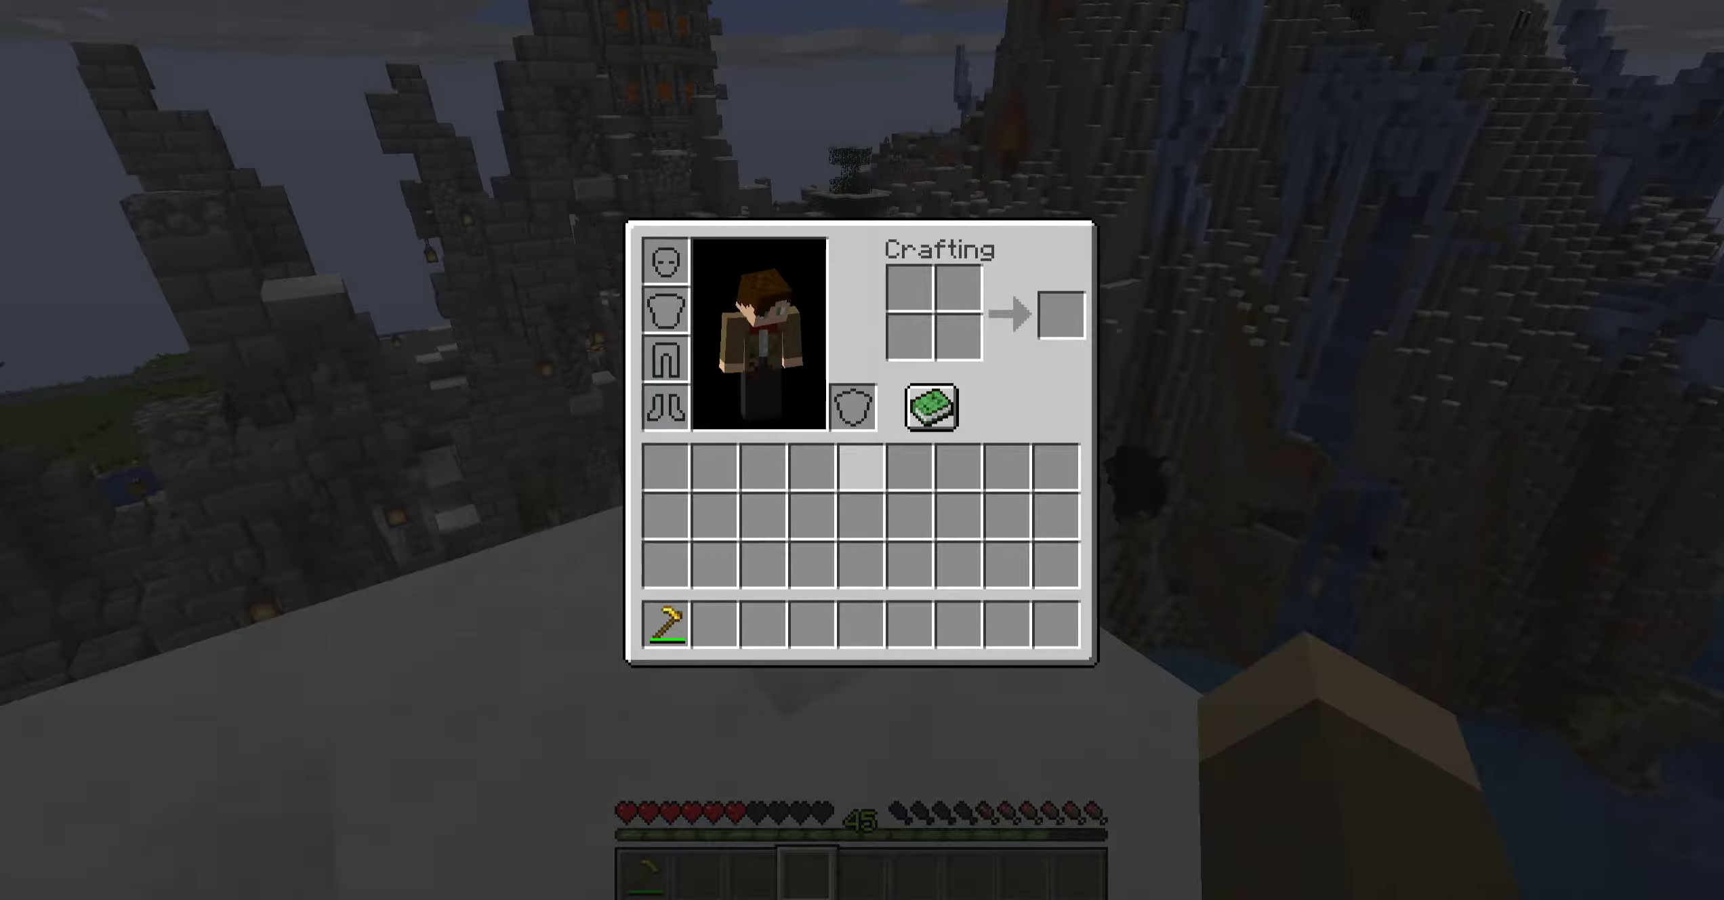
{"action": "key", "text": "e"}
{"action": "key", "text": "e"}
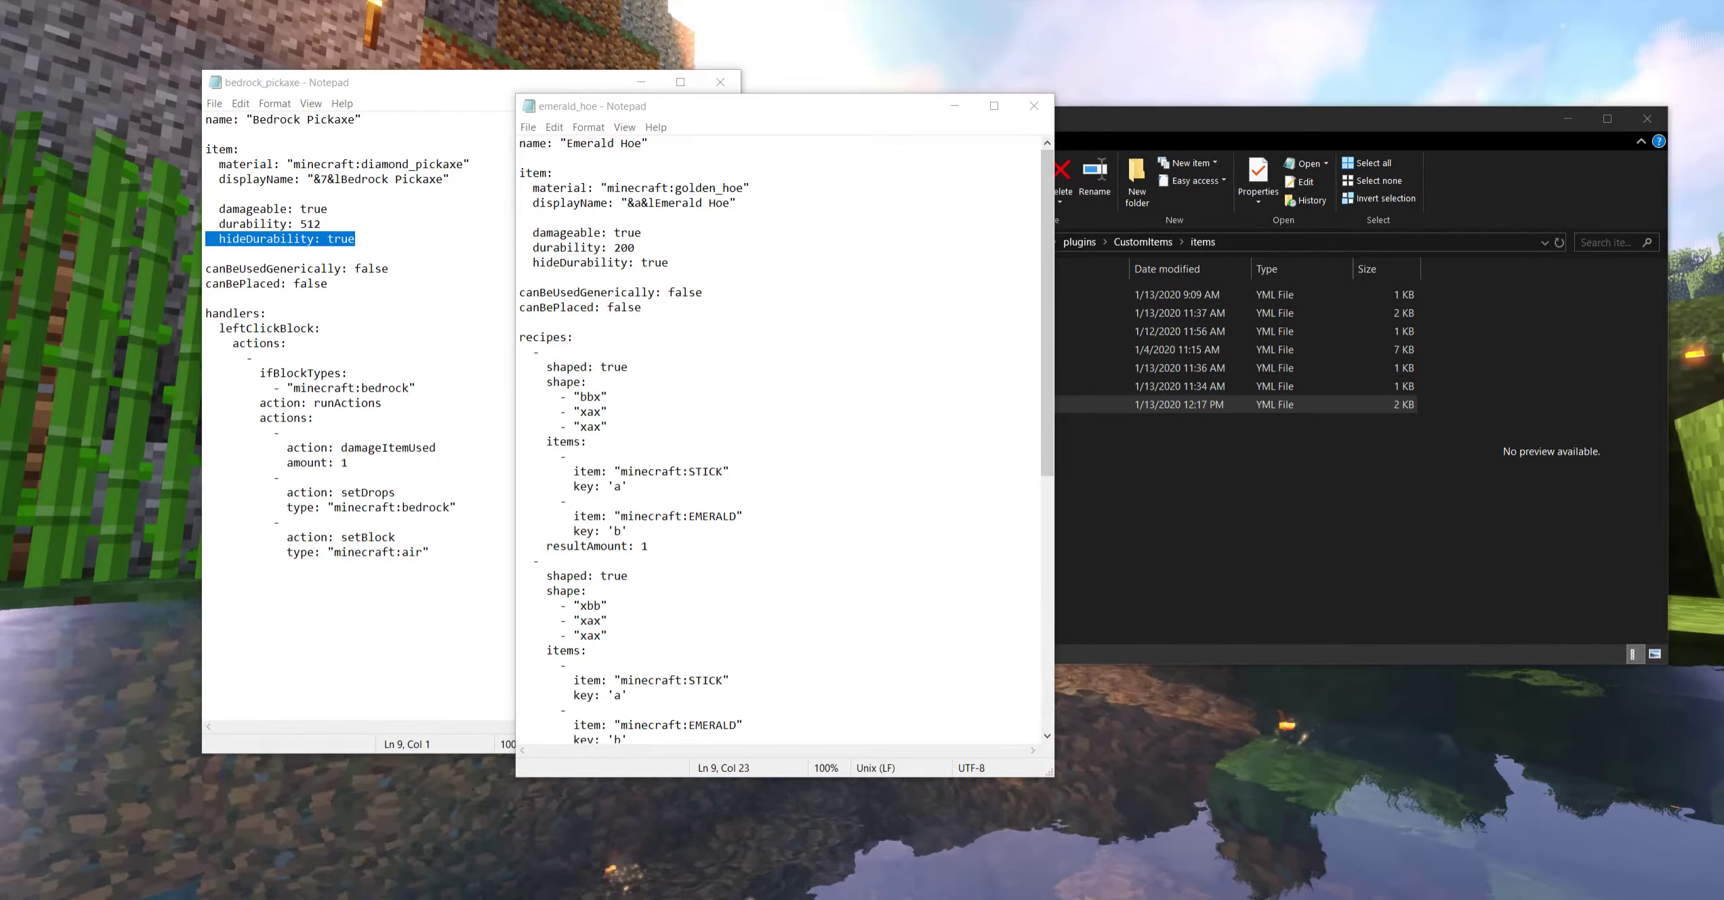
Switch to the browser, review the hide options from hideDurability to hideFlags on the Custom Item Reference page, and minimize the browser
{"action": "key", "text": "alt+Tab"}
{"action": "left_click", "coordinate": [982, 76]}
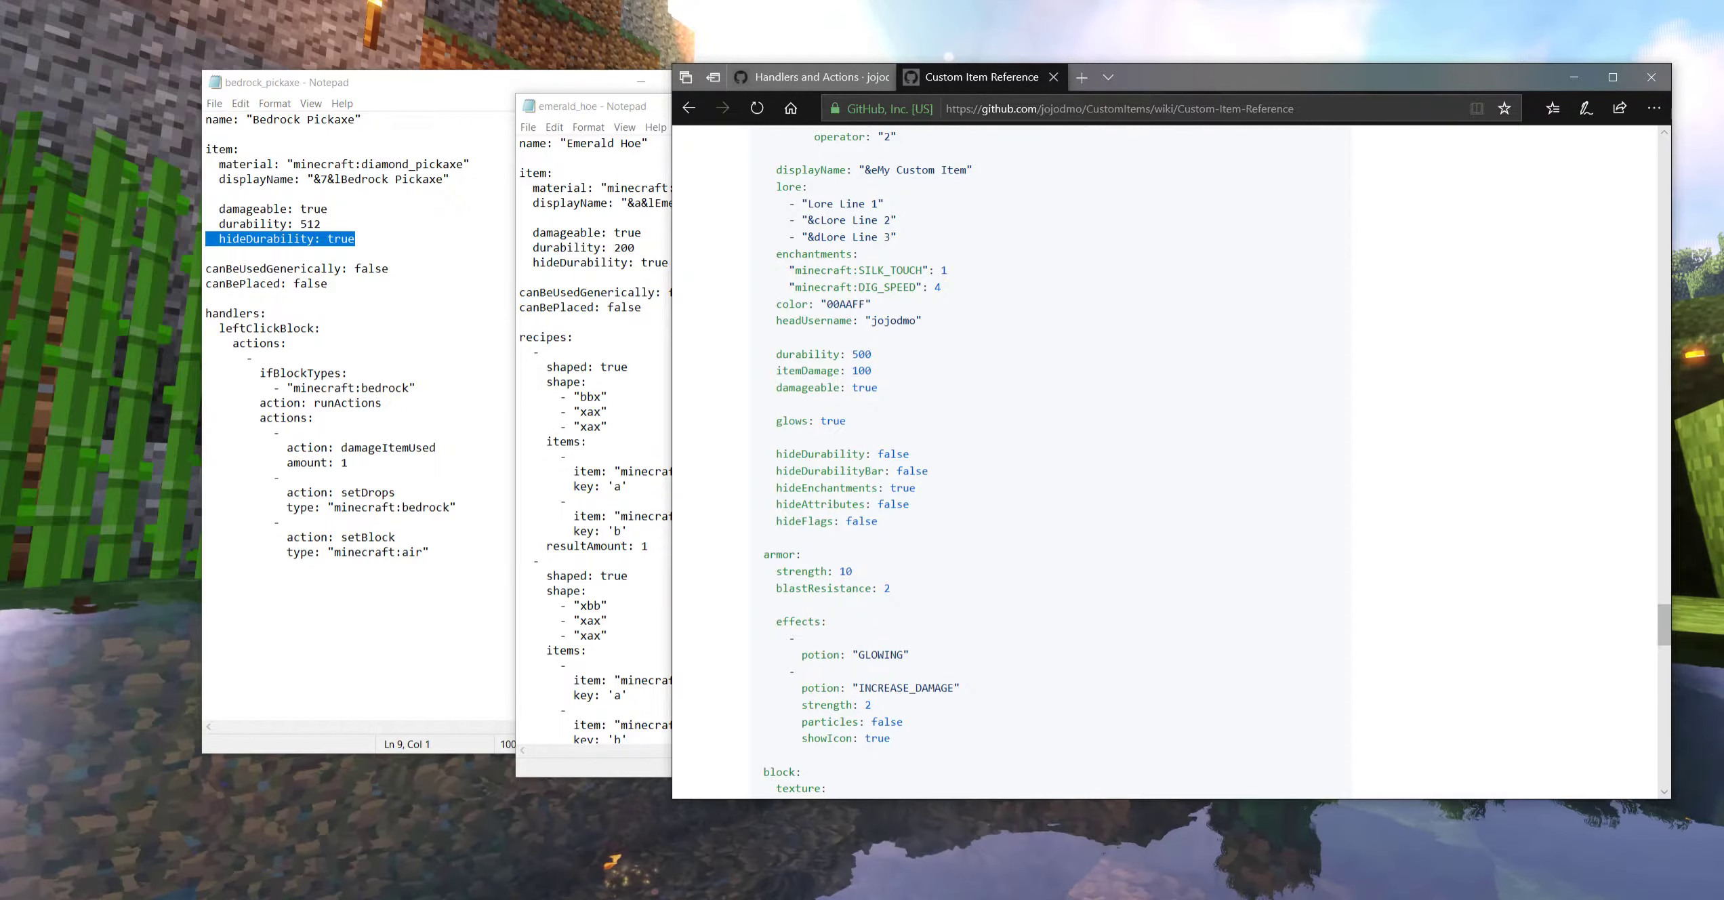
{"action": "left_click_drag", "start_coordinate": [878, 521], "coordinate": [766, 437]}
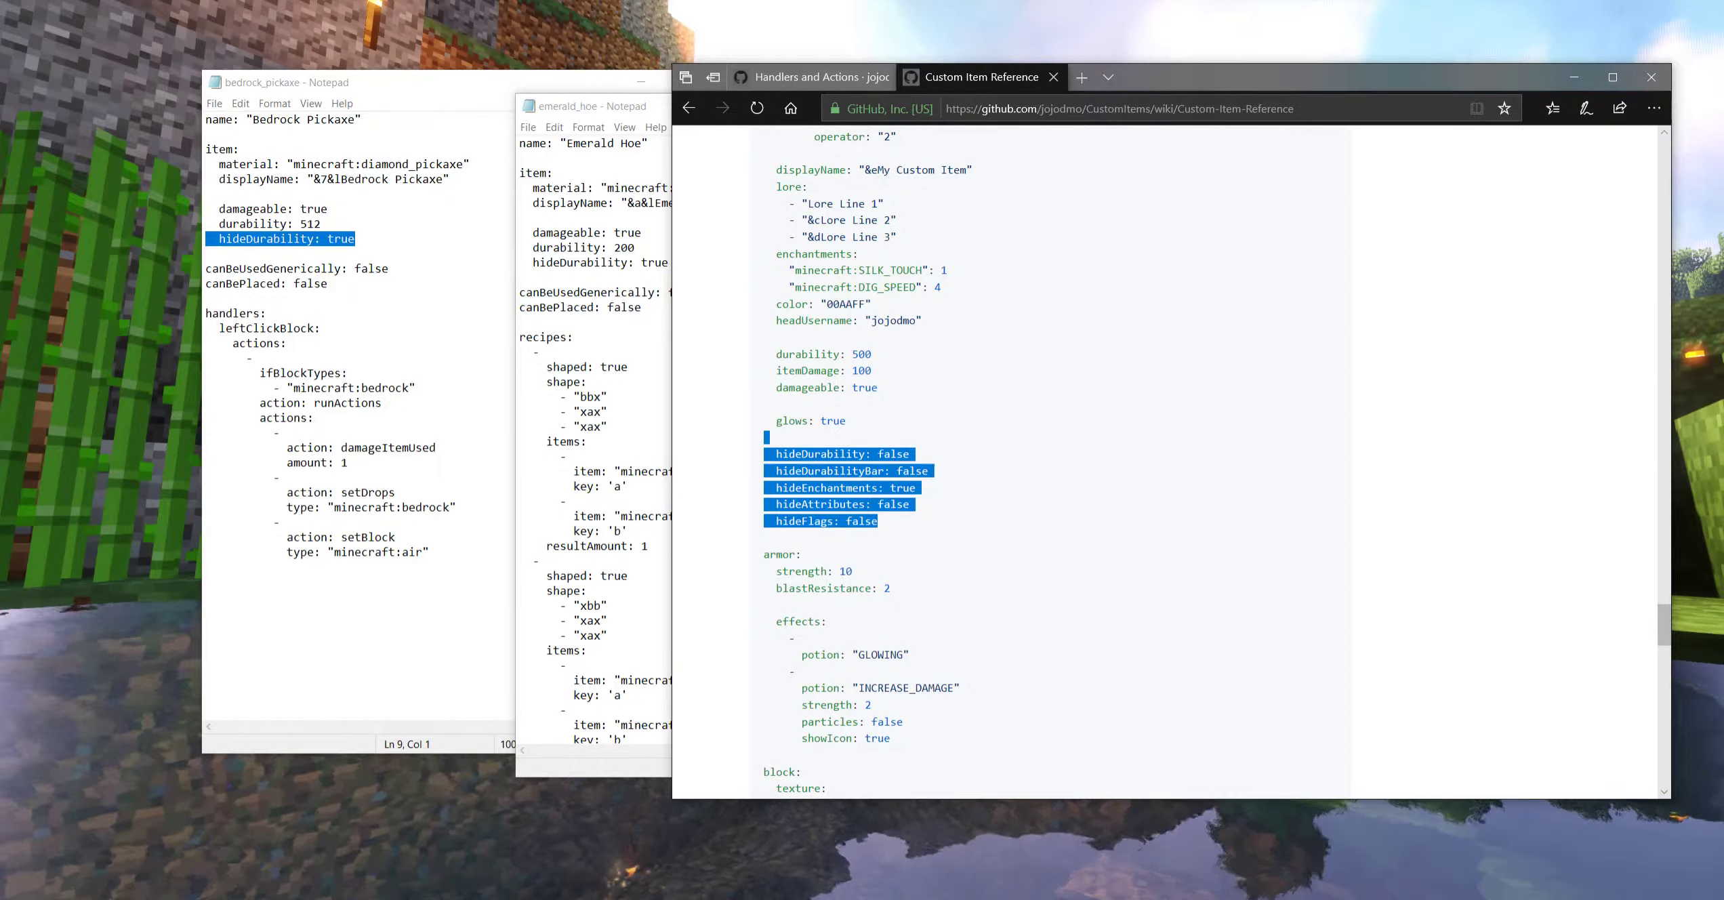
{"action": "left_click", "coordinate": [766, 437]}
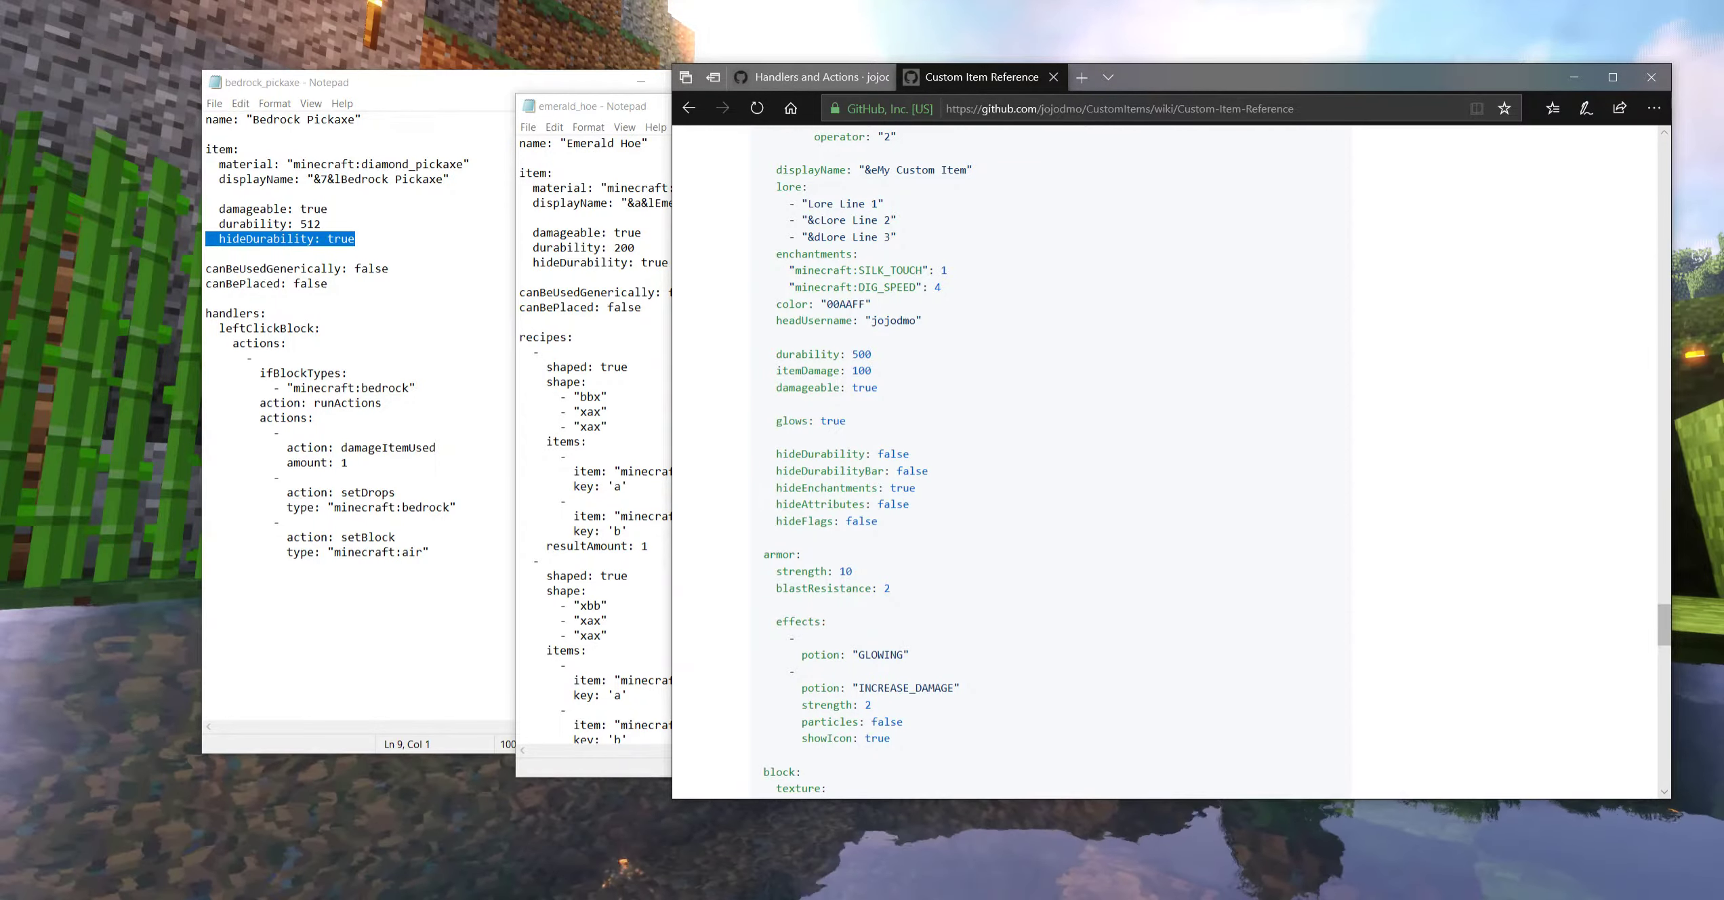
{"action": "double_click", "coordinate": [892, 503]}
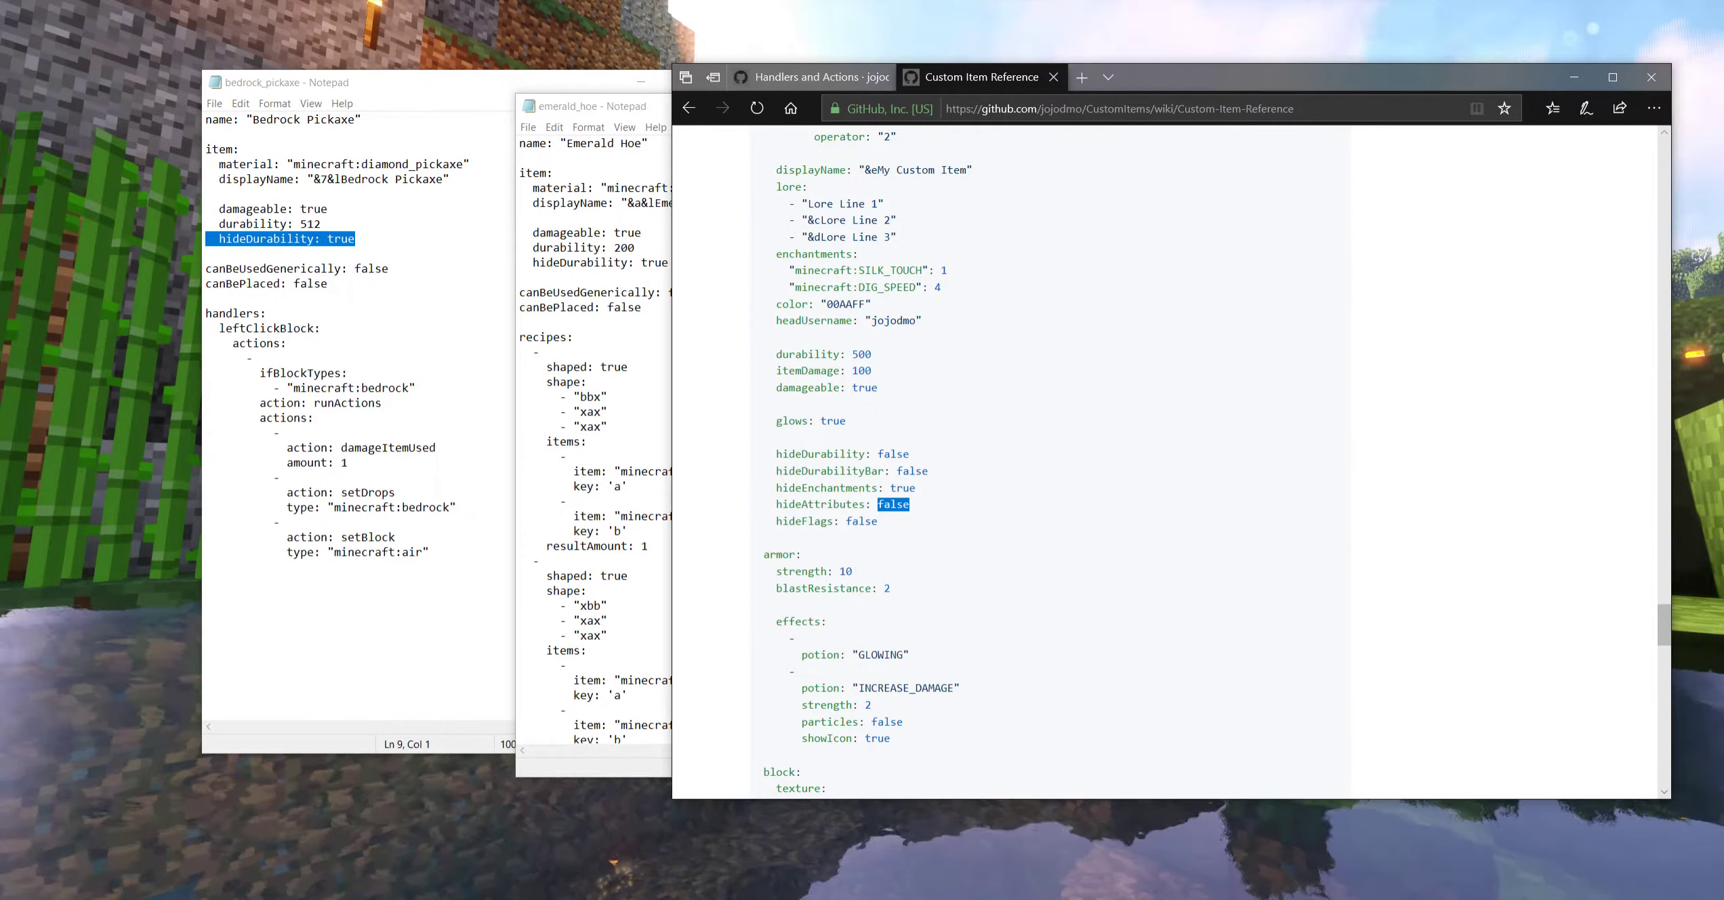
{"action": "left_click", "coordinate": [1573, 76]}
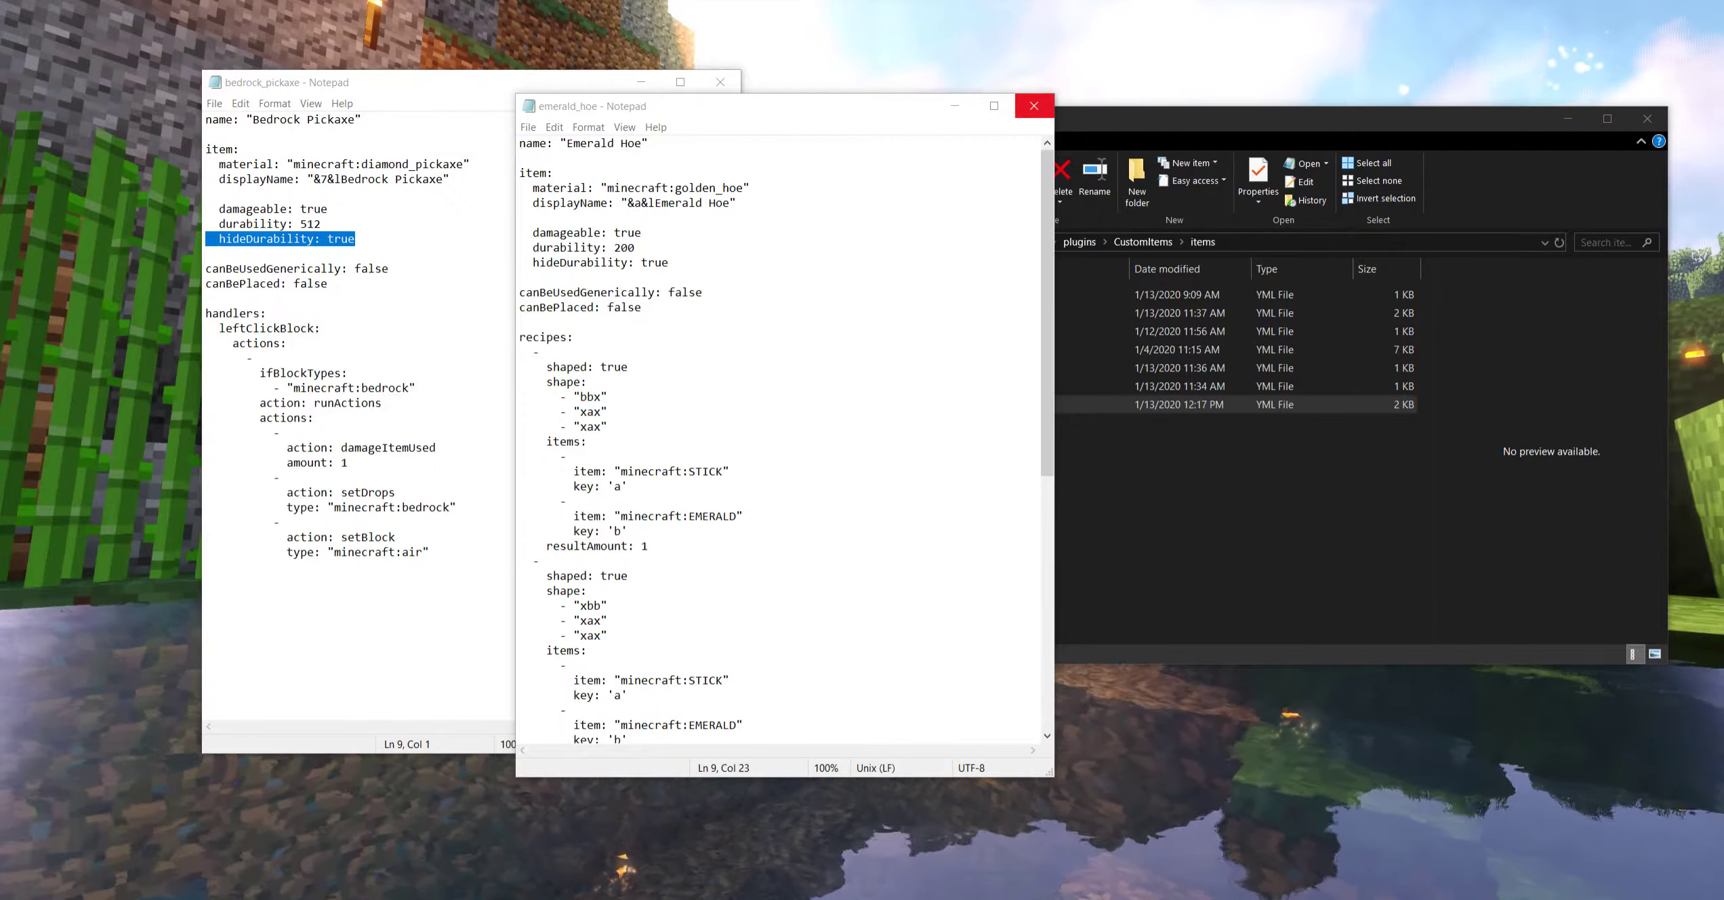
Close the emerald_hoe file and examine the leftClickBlock handler's block type, damageItemUsed, setDrops and setBlock actions in bedrock_pickaxe
{"action": "left_click", "coordinate": [1034, 106]}
{"action": "left_click", "coordinate": [355, 239]}
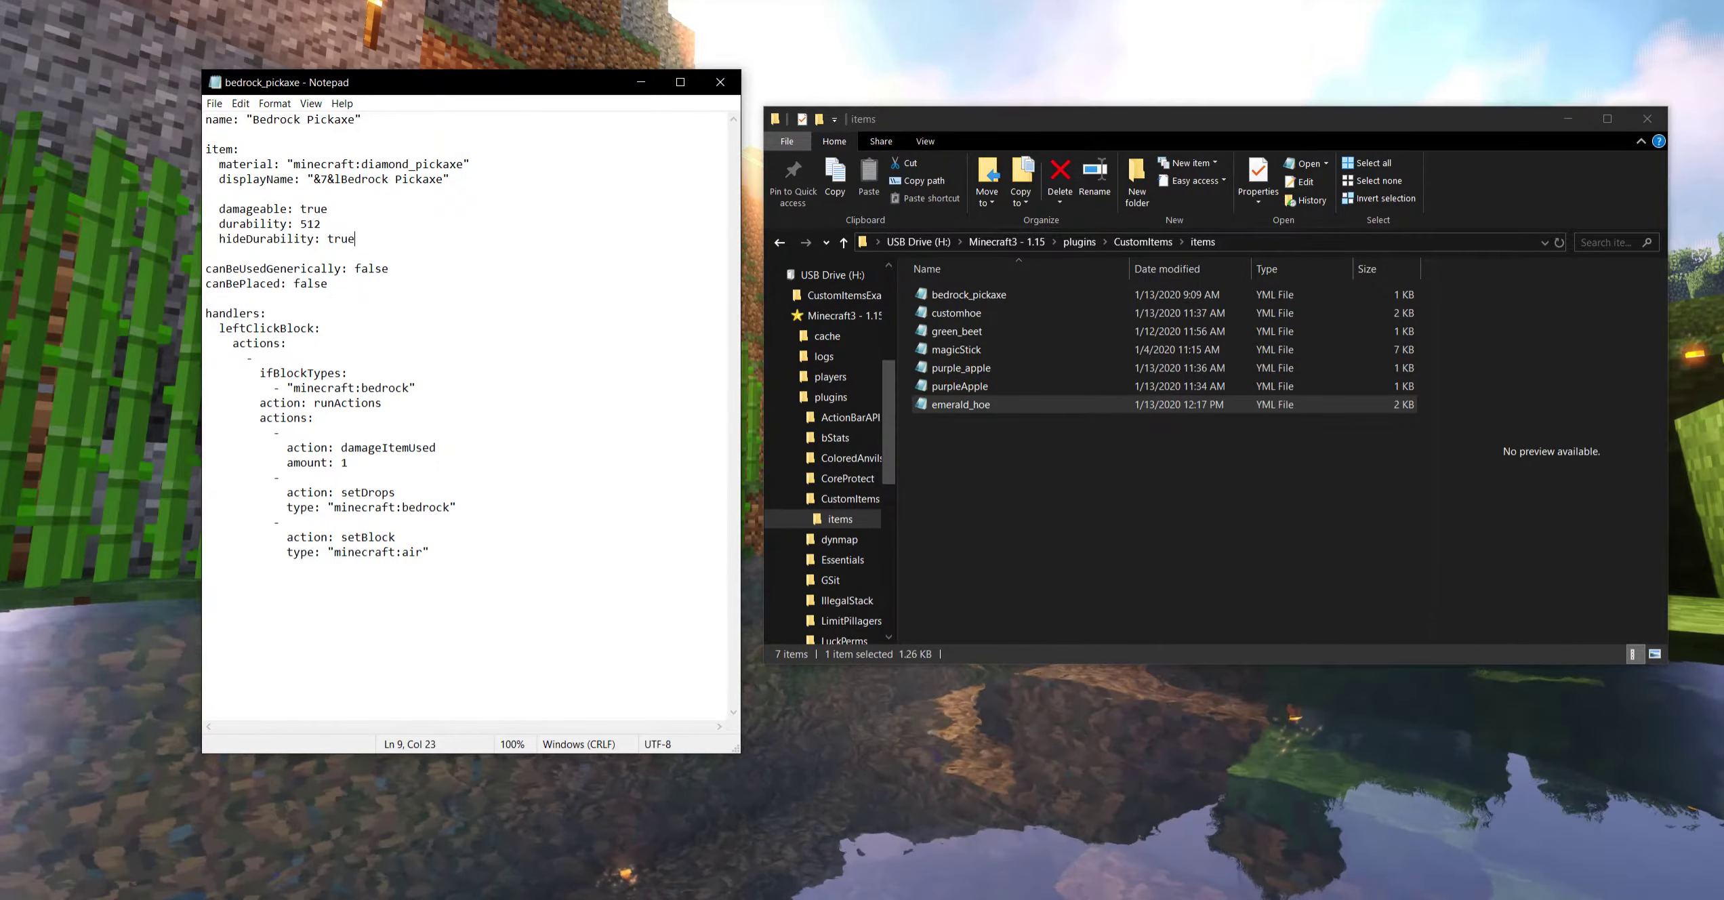
{"action": "left_click_drag", "start_coordinate": [300, 387], "coordinate": [435, 447]}
{"action": "left_click_drag", "start_coordinate": [314, 462], "coordinate": [449, 507]}
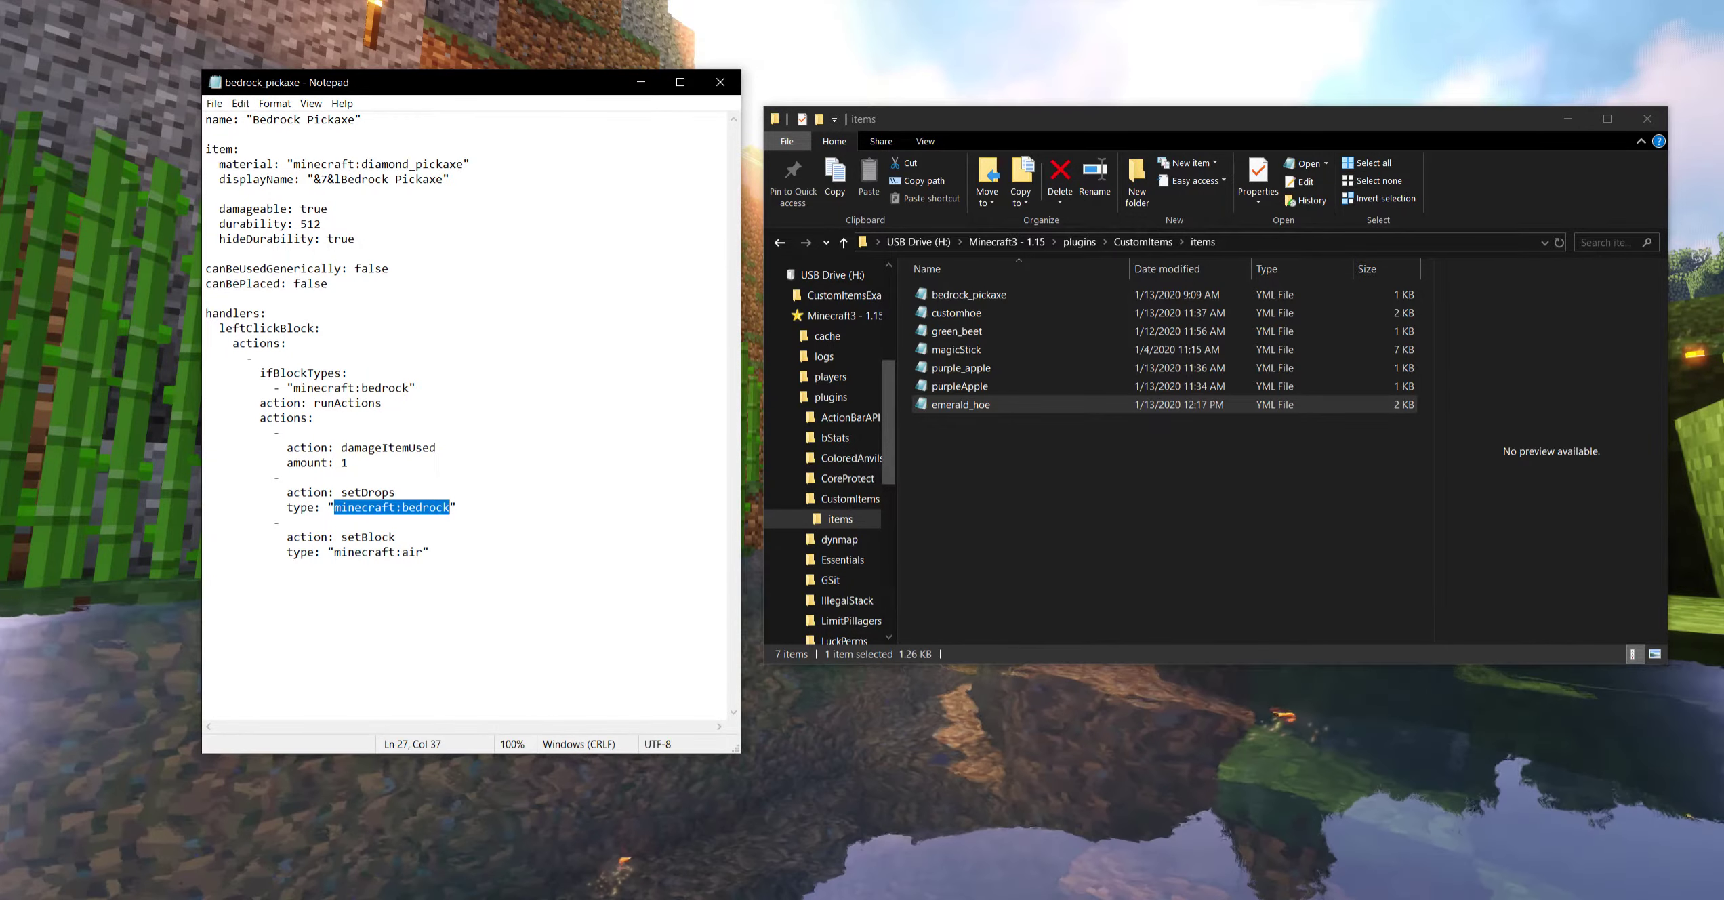
{"action": "left_click_drag", "start_coordinate": [334, 552], "coordinate": [423, 551]}
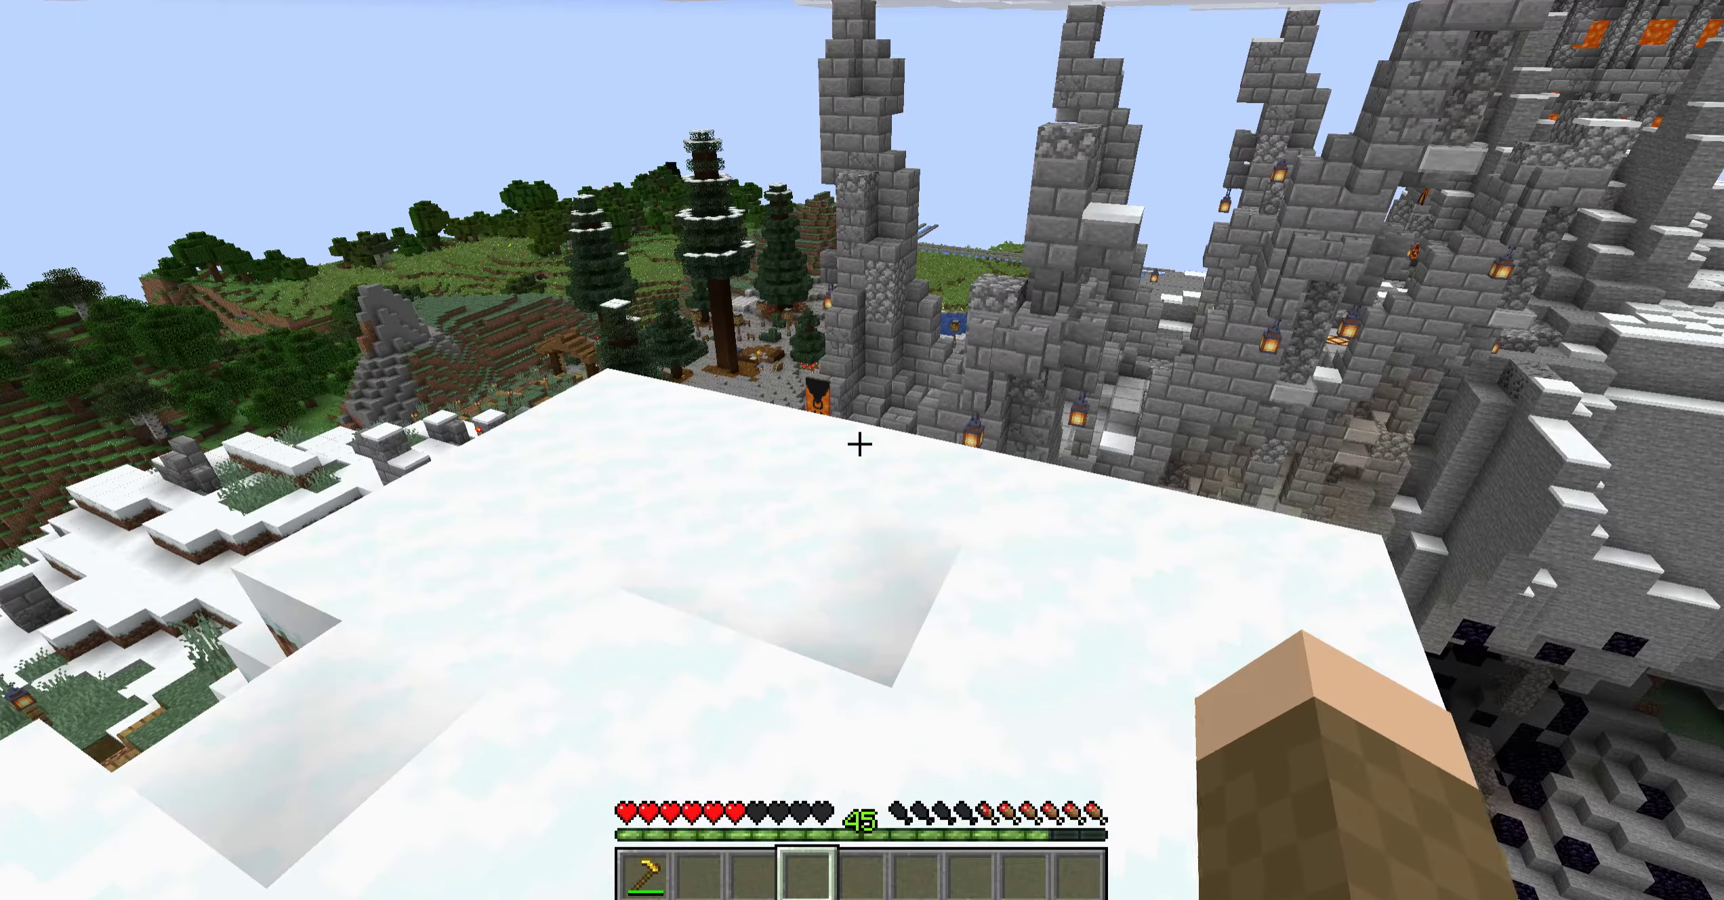
In Minecraft, give your own player a bedrock_pickaxe with the customitem give command, check the inventory, and equip the pickaxe
{"action": "key", "text": "slash"}
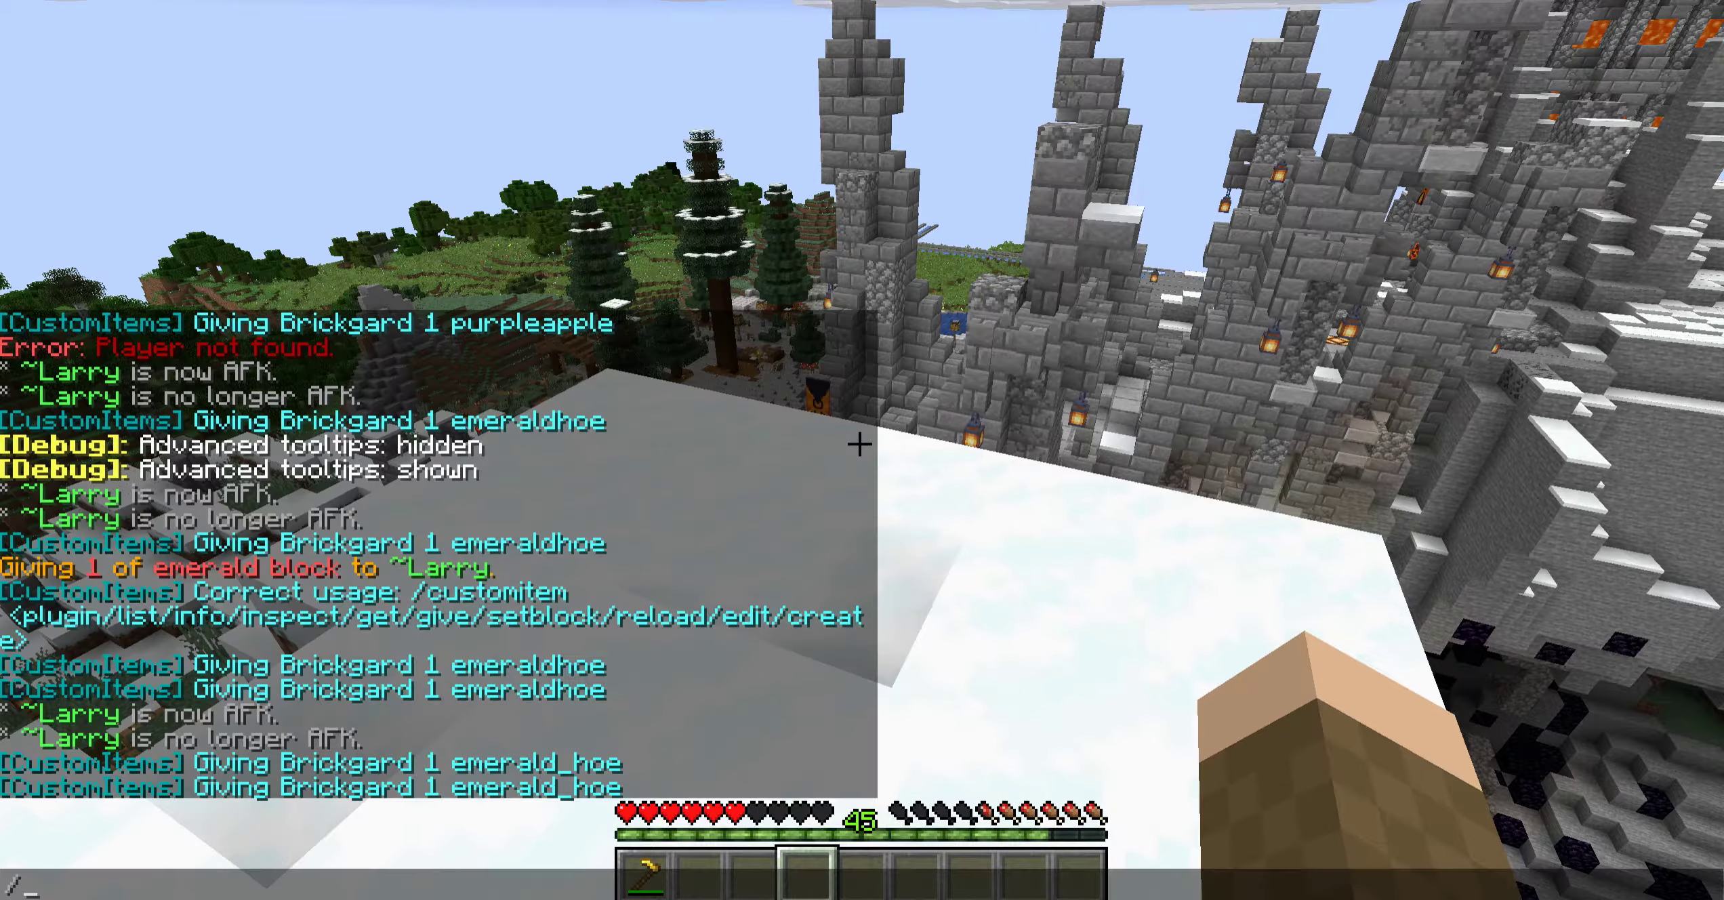
{"action": "type", "text": "customitems"}
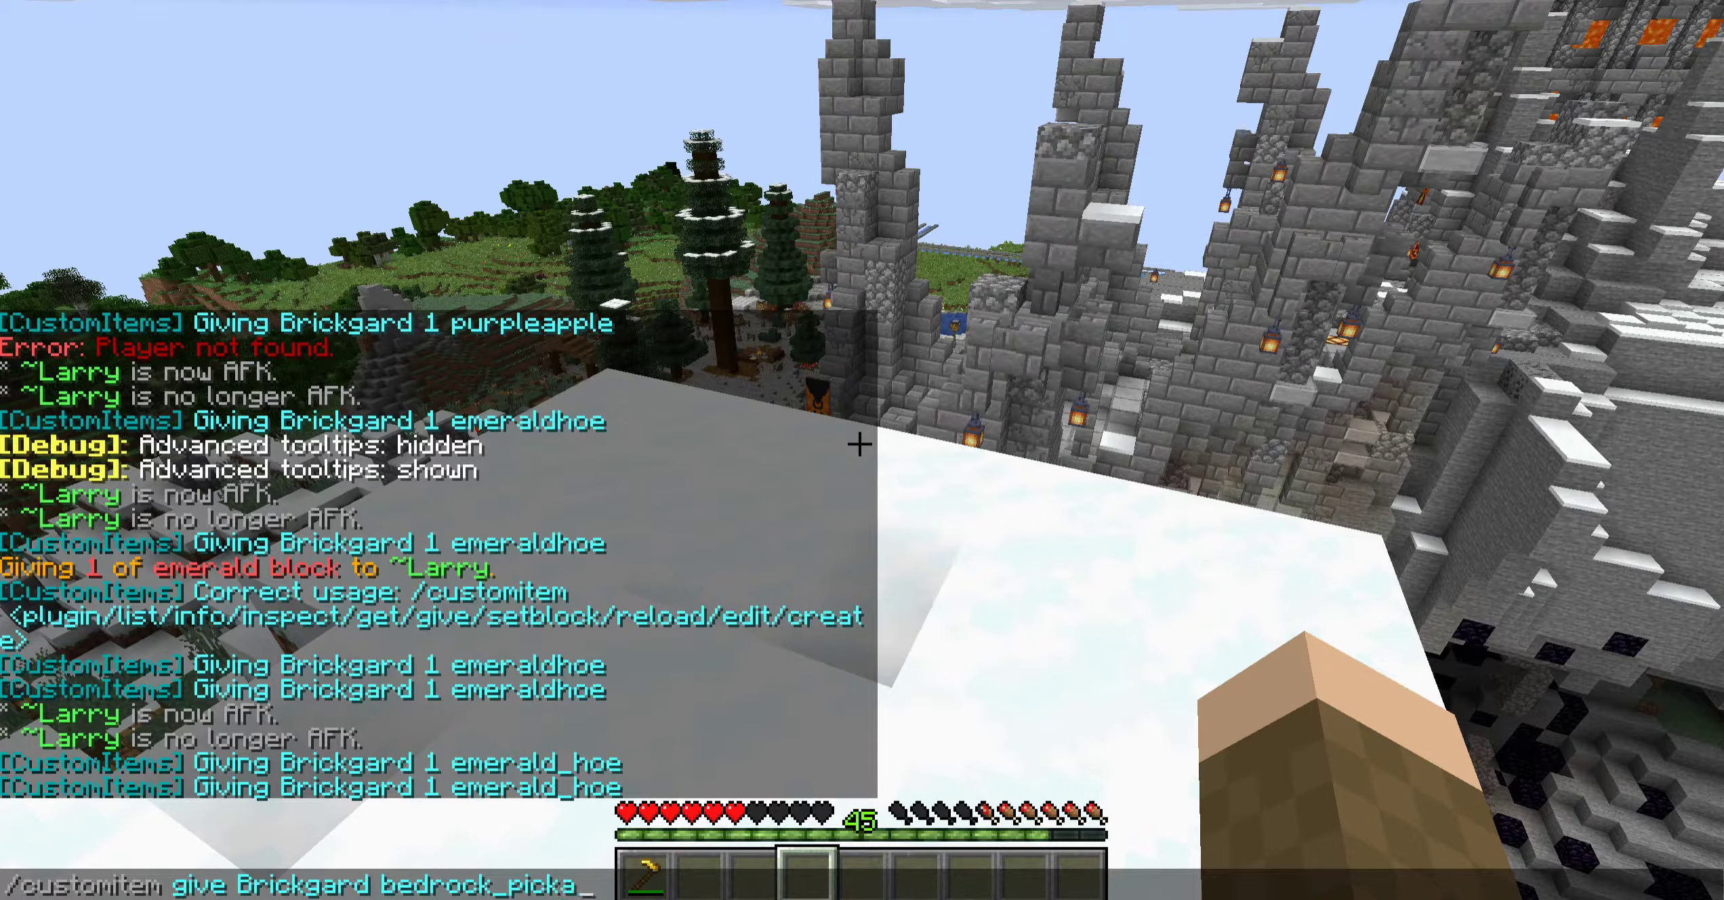
{"action": "key", "text": "Return"}
{"action": "key", "text": "e"}
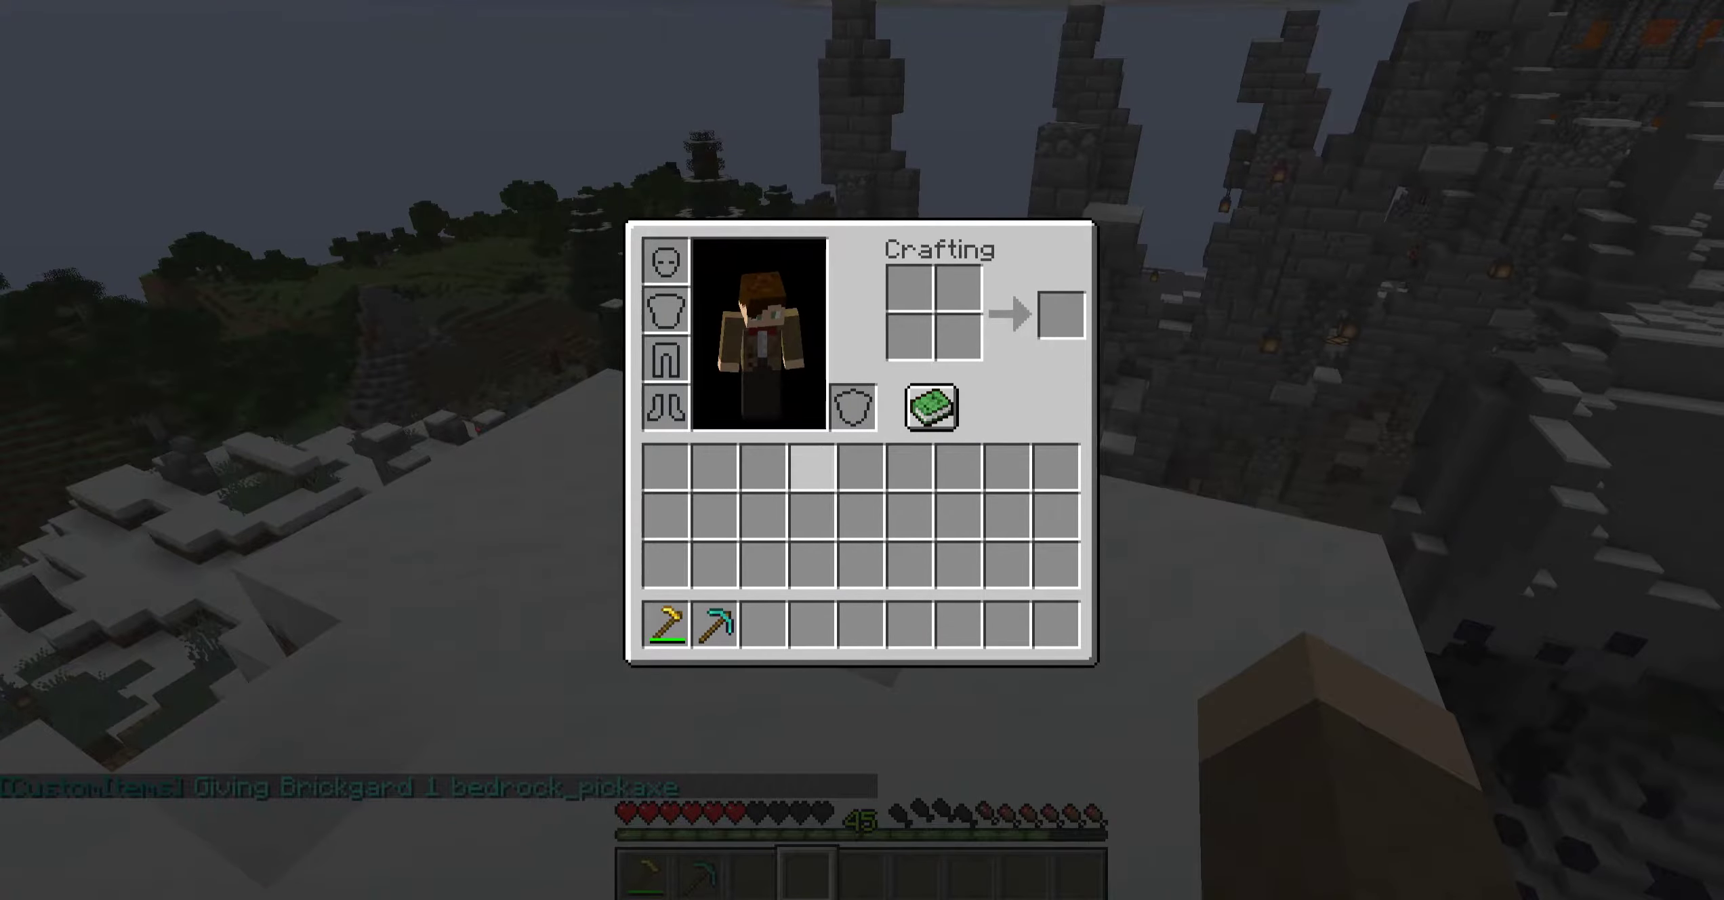
{"action": "key", "text": "e"}
{"action": "key", "text": "2"}
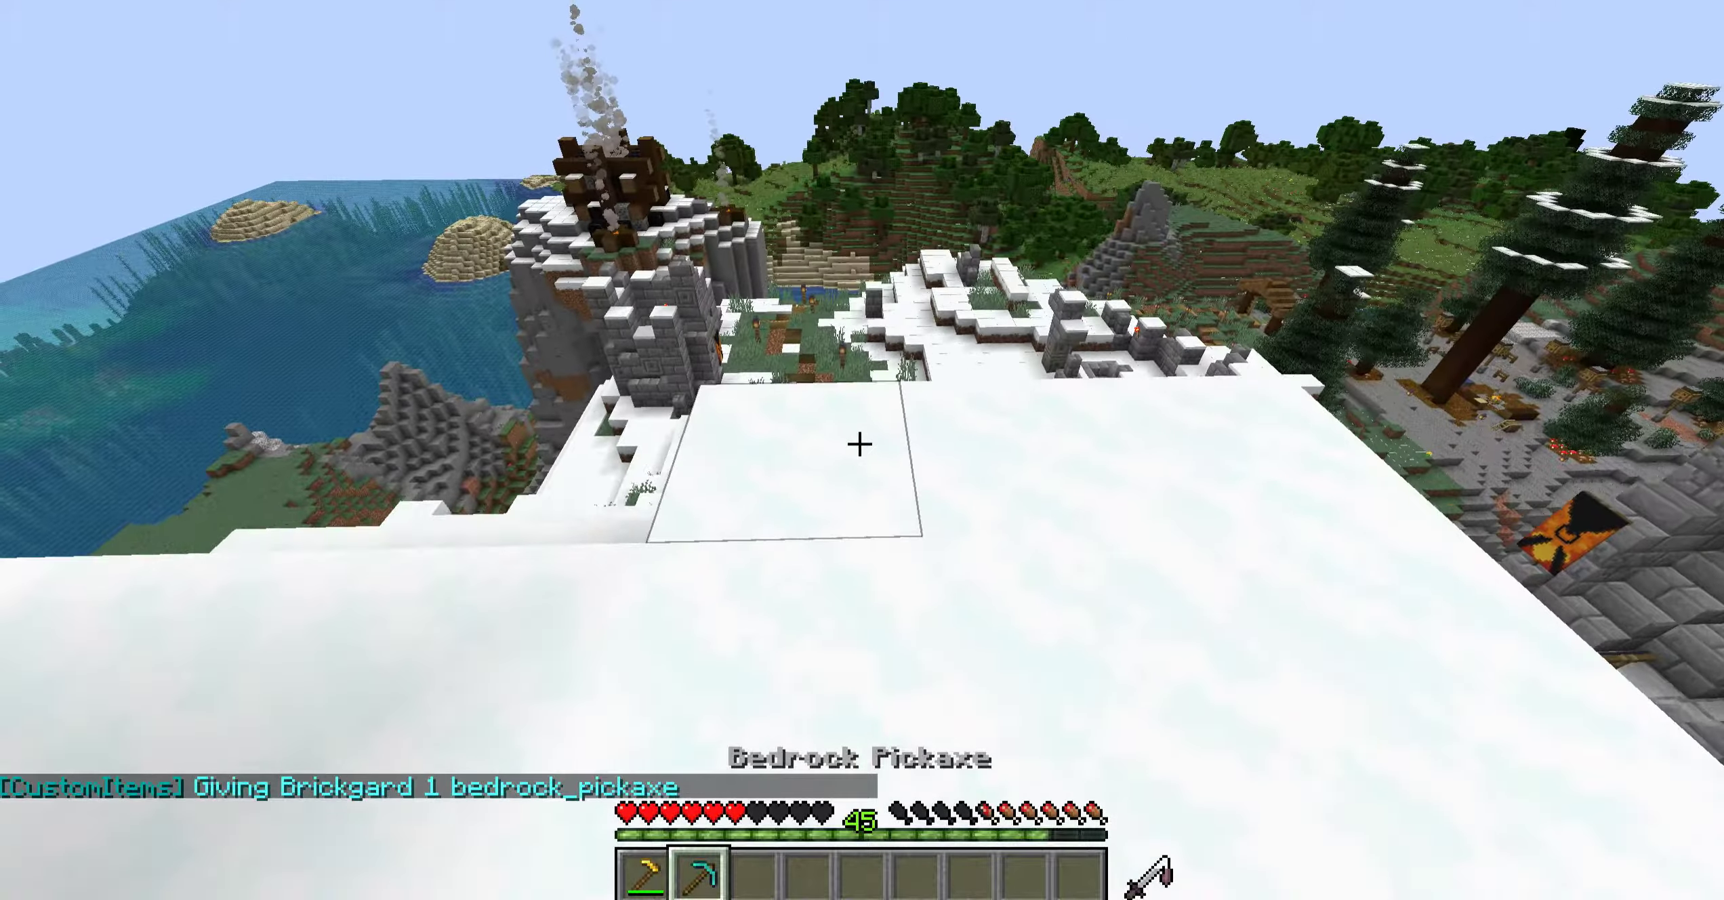
Give your own player one bedrock block with the give command
{"action": "key", "text": "slash"}
{"action": "type", "text": "give"}
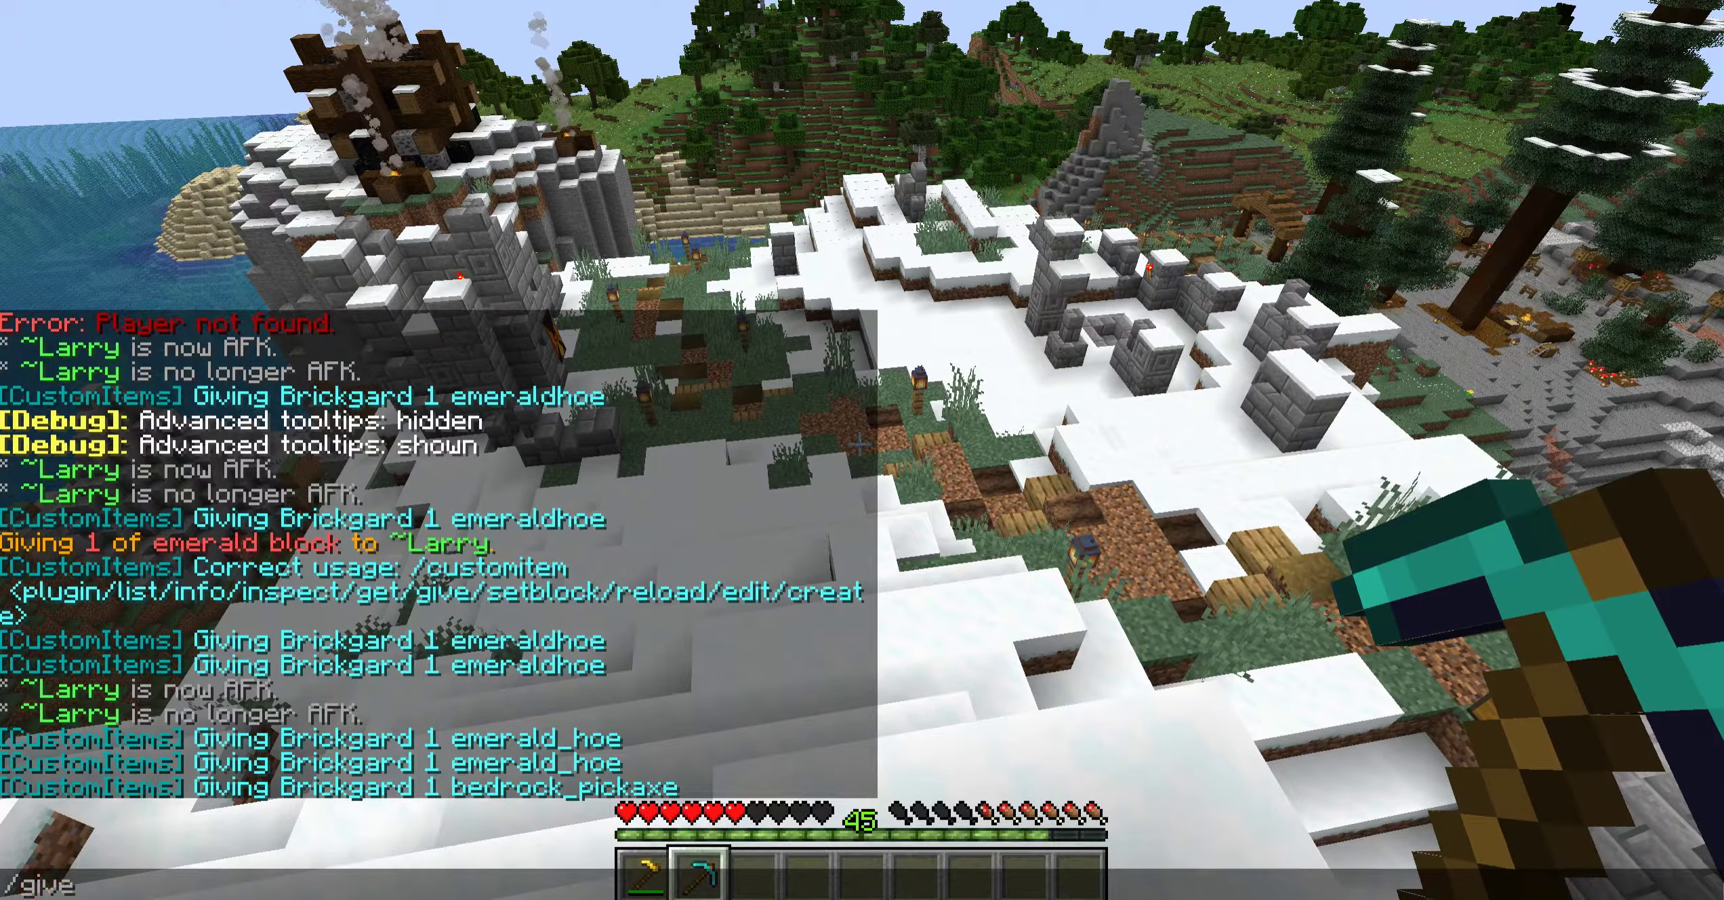
{"action": "type", "text": " Brickgard"}
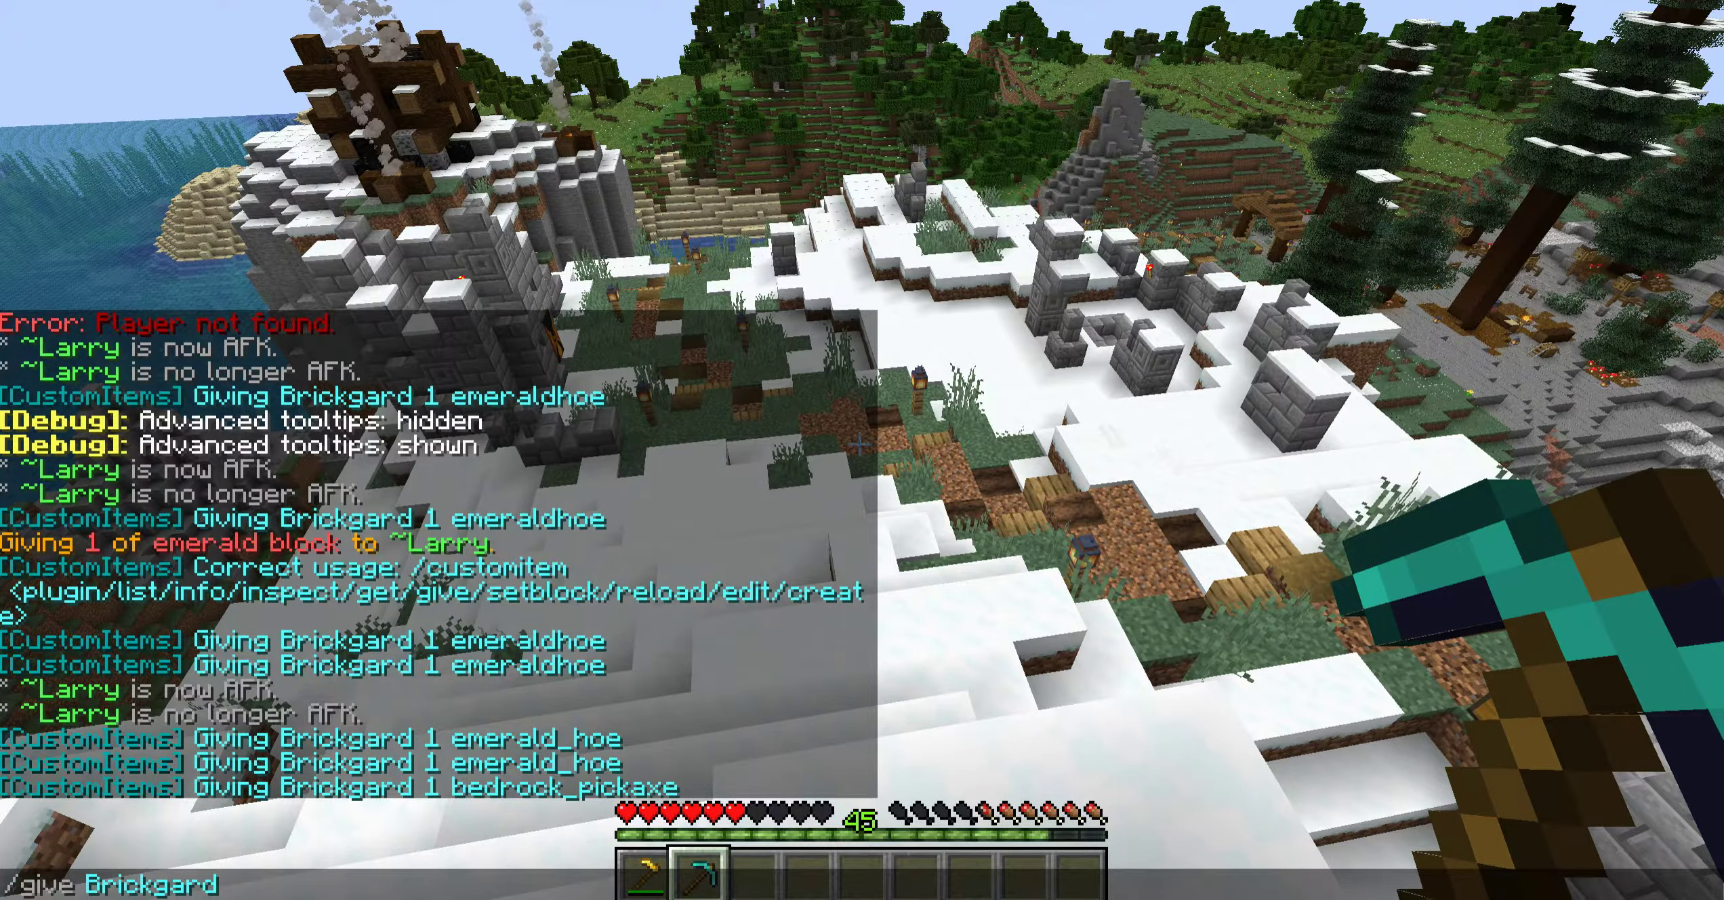
{"action": "type", "text": " bedrock"}
{"action": "key", "text": "Return"}
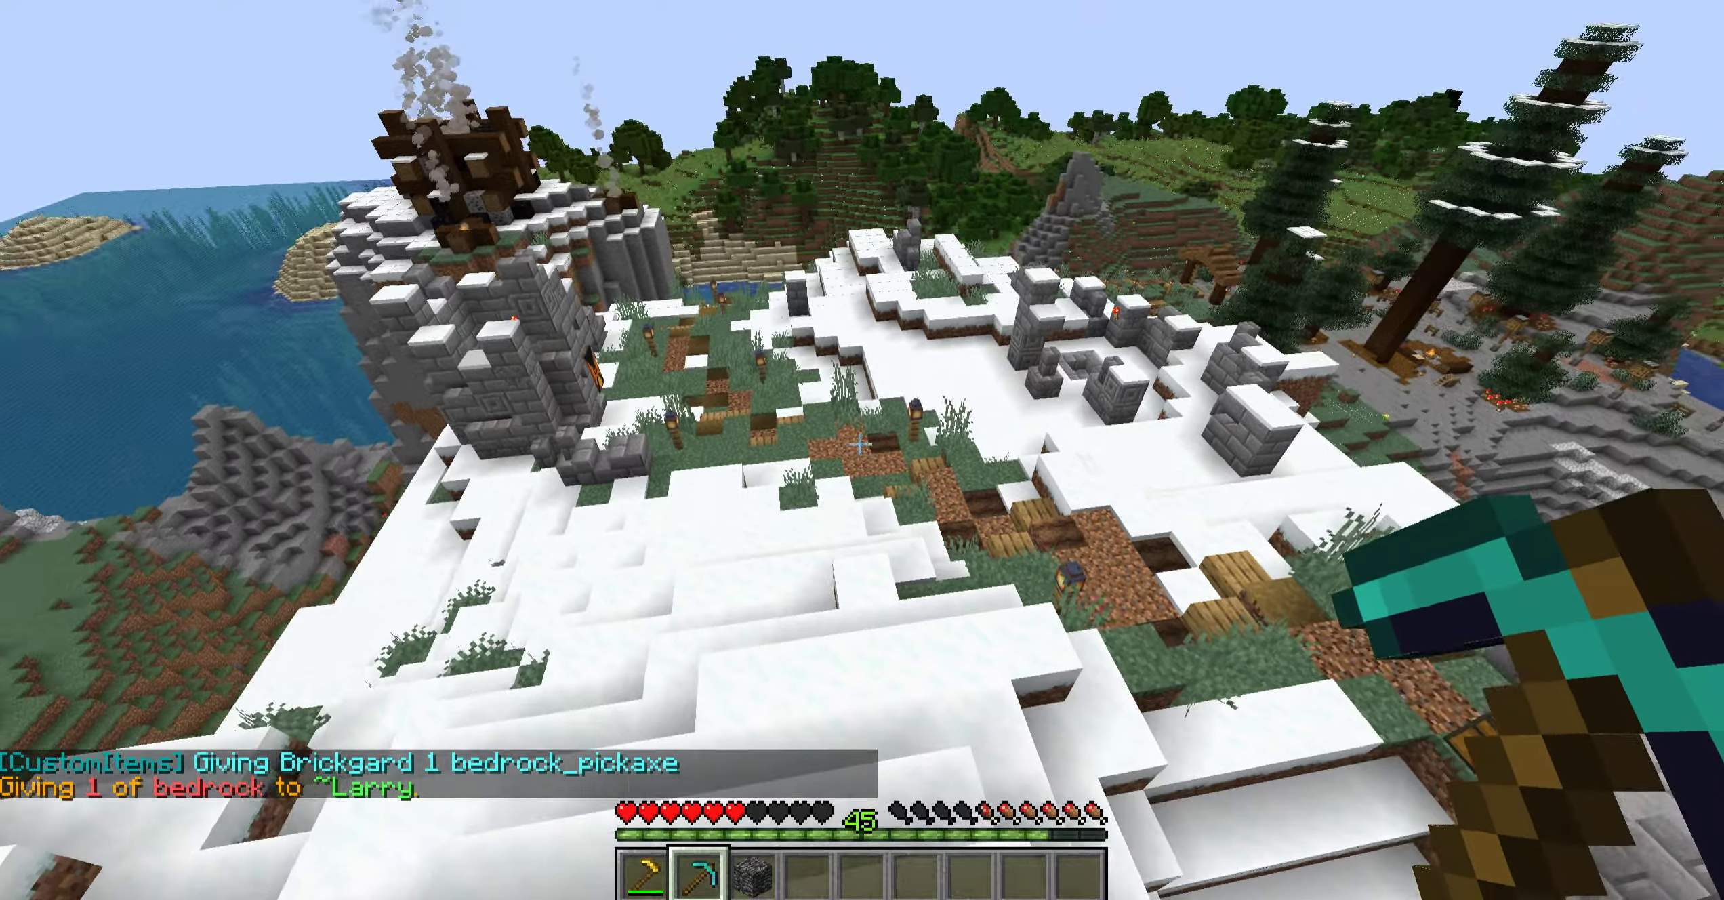
Place the bedrock block on the dirt path and mine it with the Bedrock Pickaxe
{"action": "key", "text": "3"}
{"action": "key", "text": "w"}
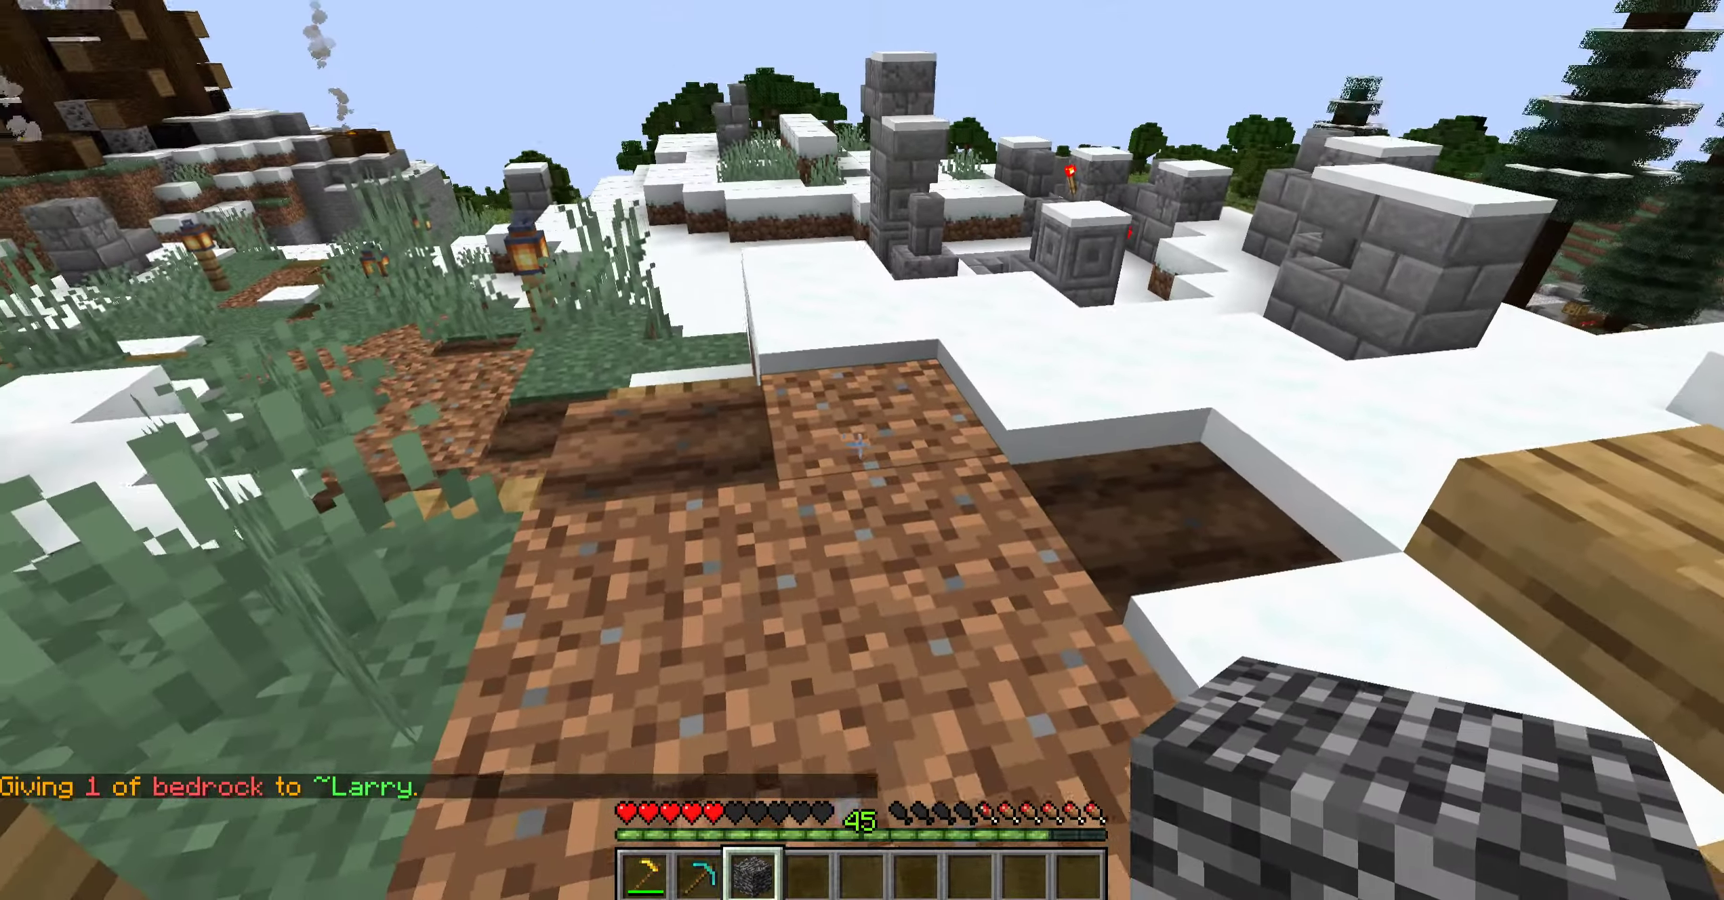
{"action": "right_click", "coordinate": [859, 444]}
{"action": "key", "text": "2"}
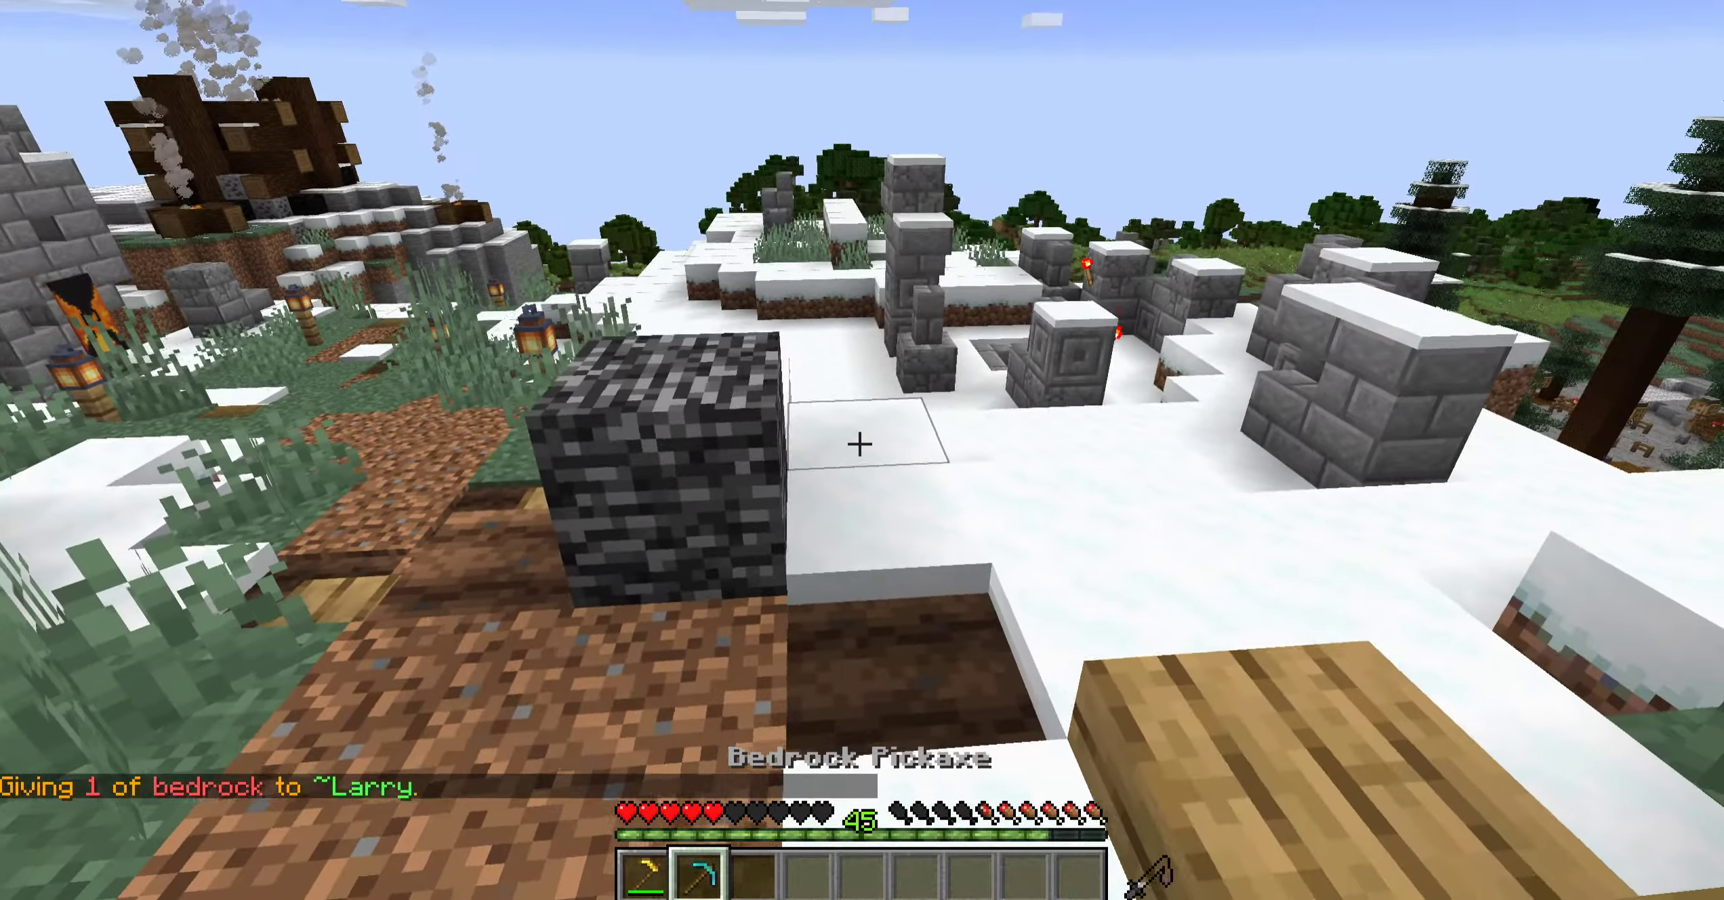
{"action": "key", "text": "s"}
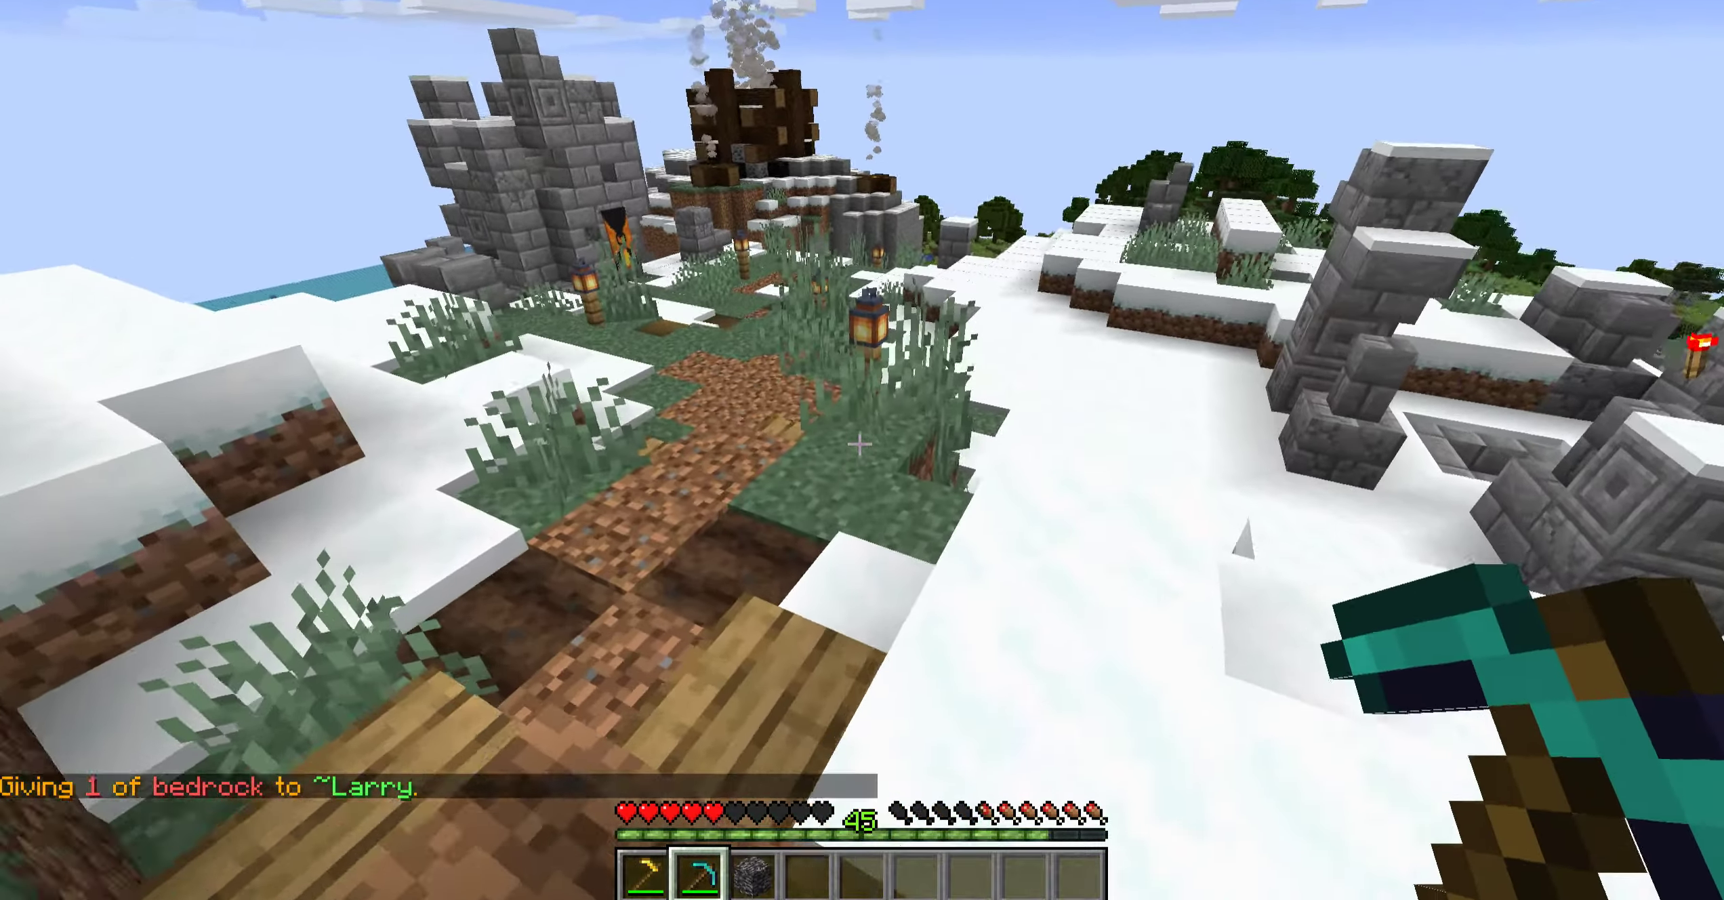
Place the recovered bedrock on the path again and break it once more with the Bedrock Pickaxe
{"action": "key", "text": "3"}
{"action": "key", "text": "w"}
{"action": "right_click", "coordinate": [859, 444]}
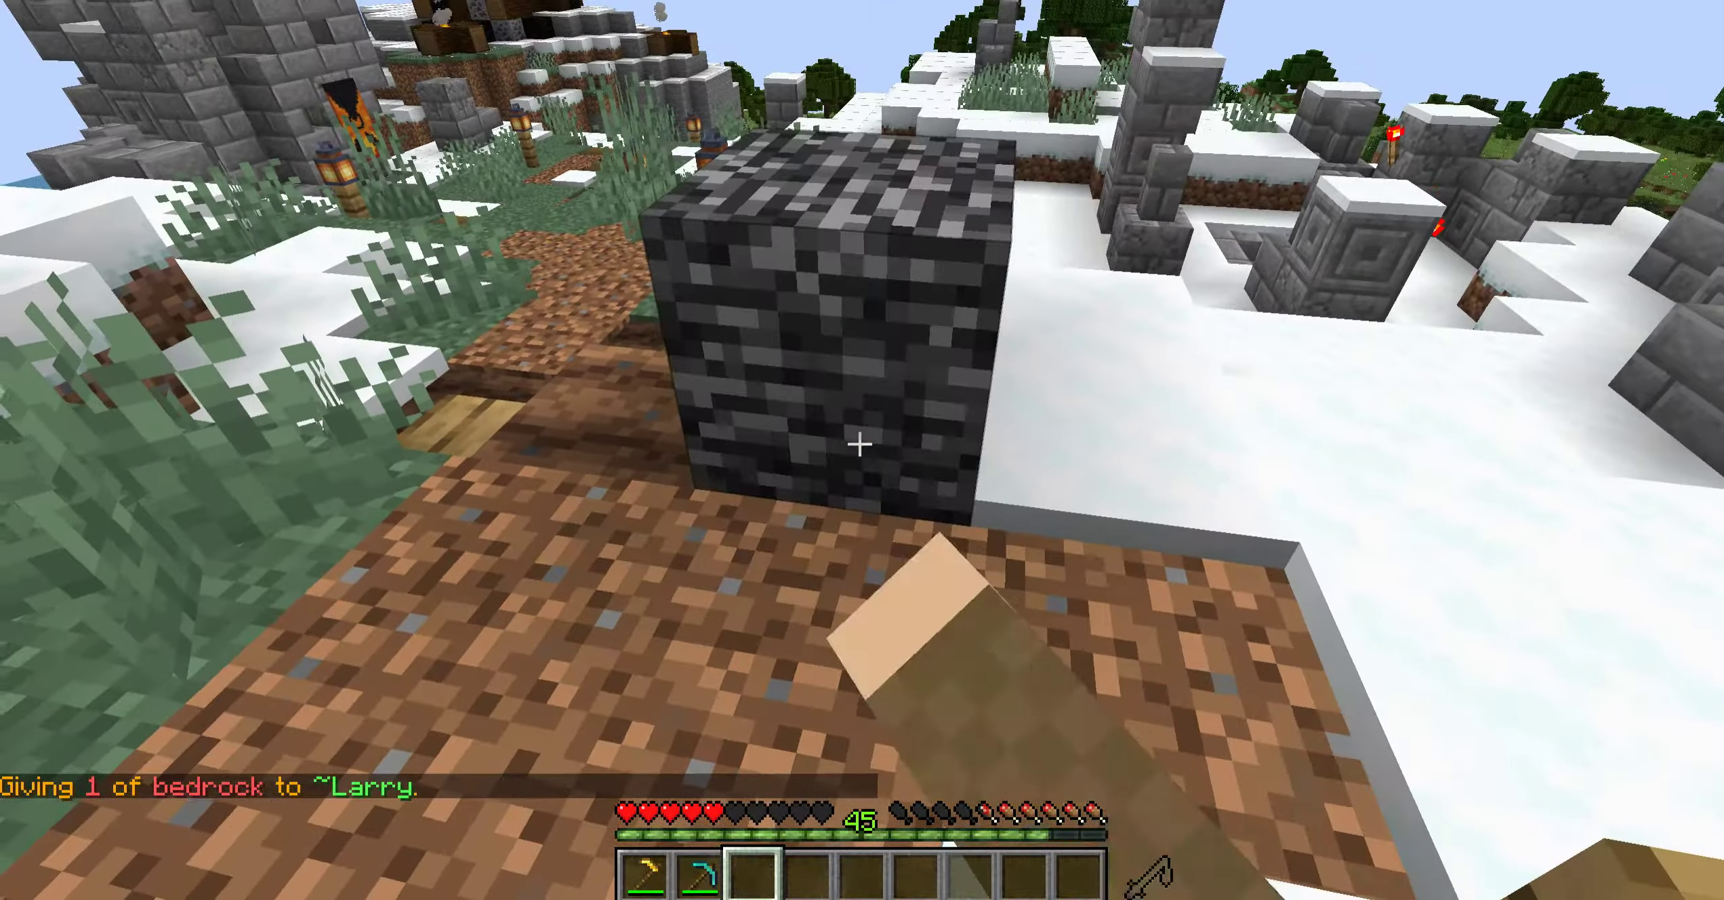
{"action": "key", "text": "2"}
{"action": "left_click", "coordinate": [859, 444]}
{"action": "key", "text": "w"}
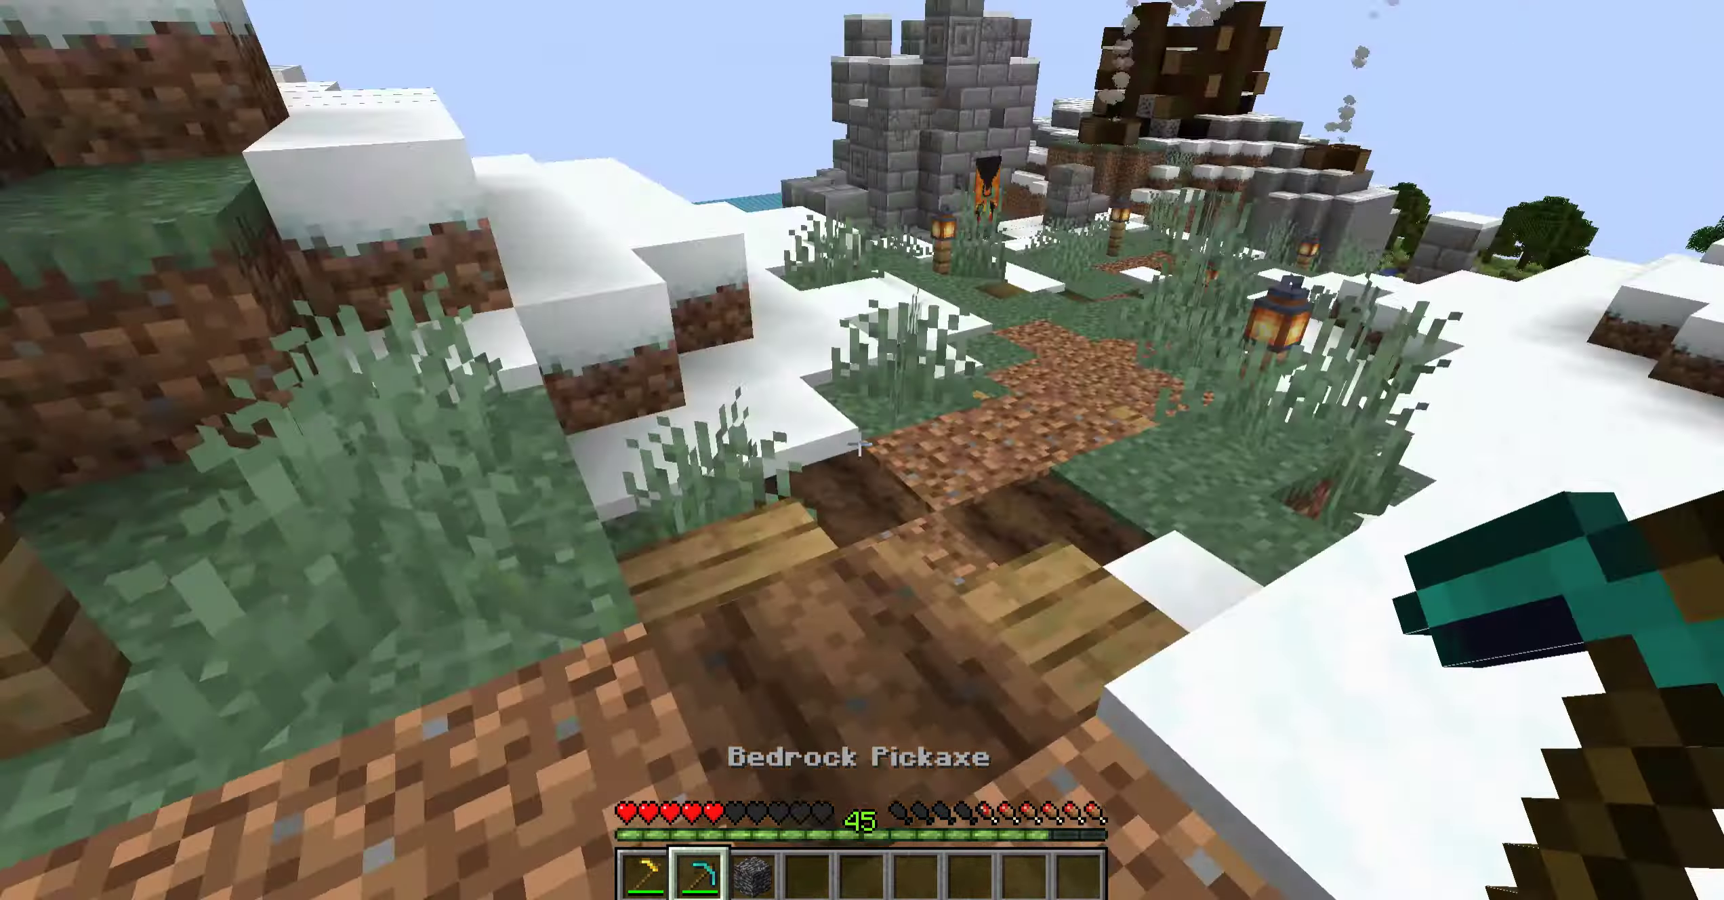
Compare the Emerald Hoe's inventory tooltip with advanced tooltips hidden and shown
{"action": "key", "text": "e"}
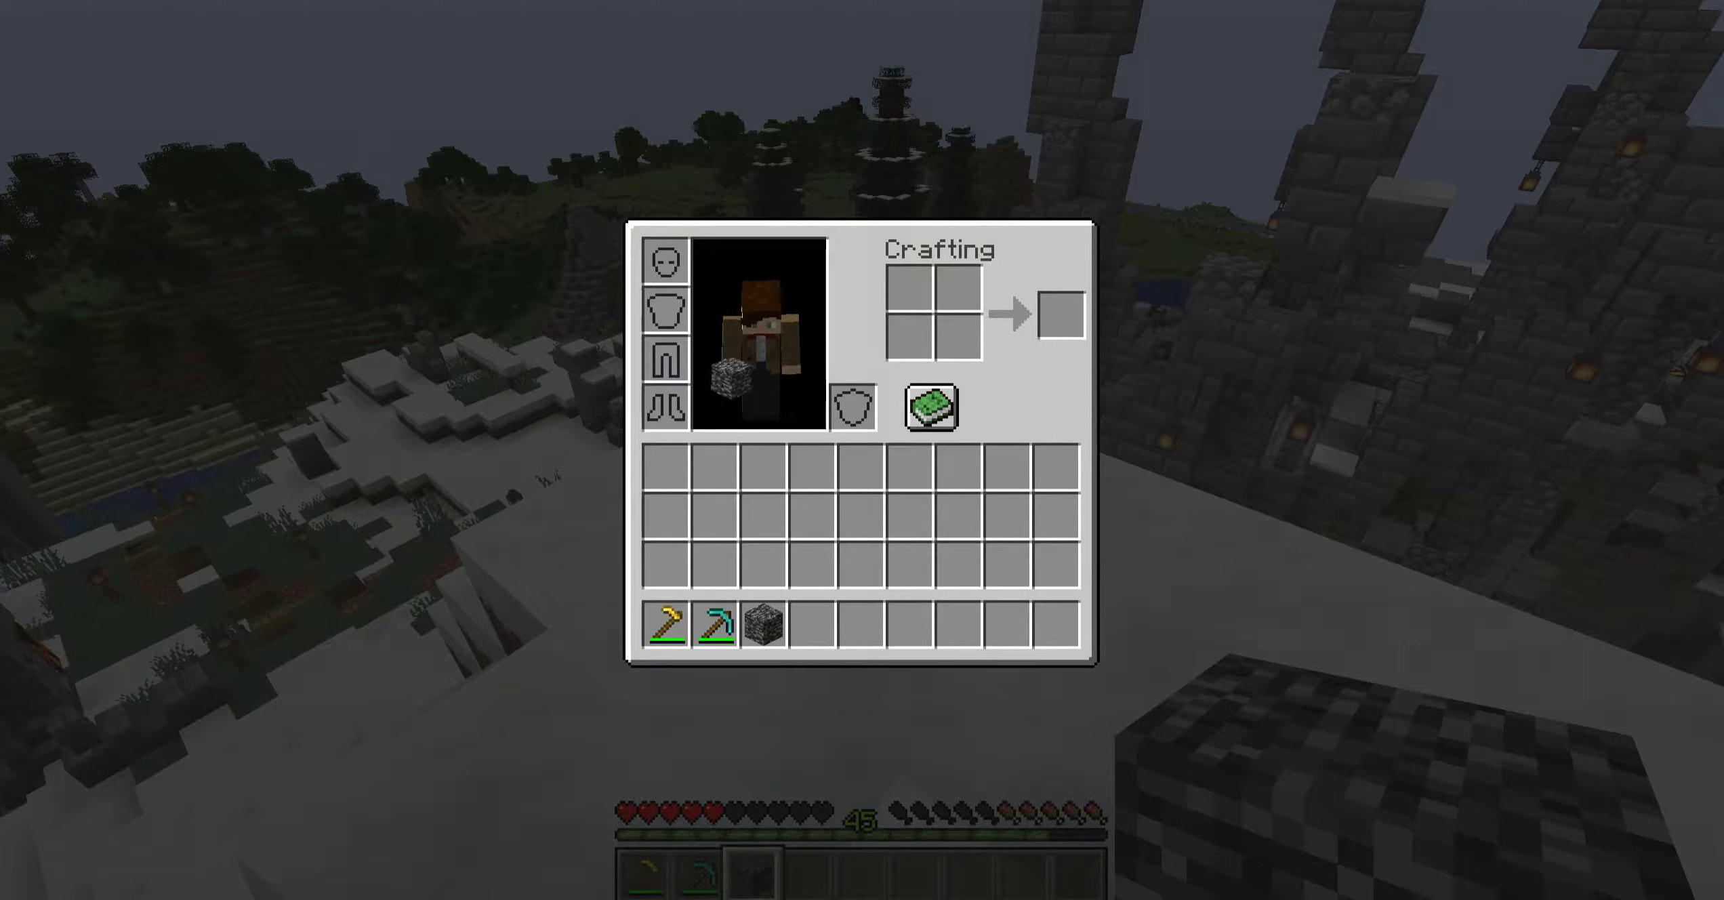
{"action": "key", "text": "e"}
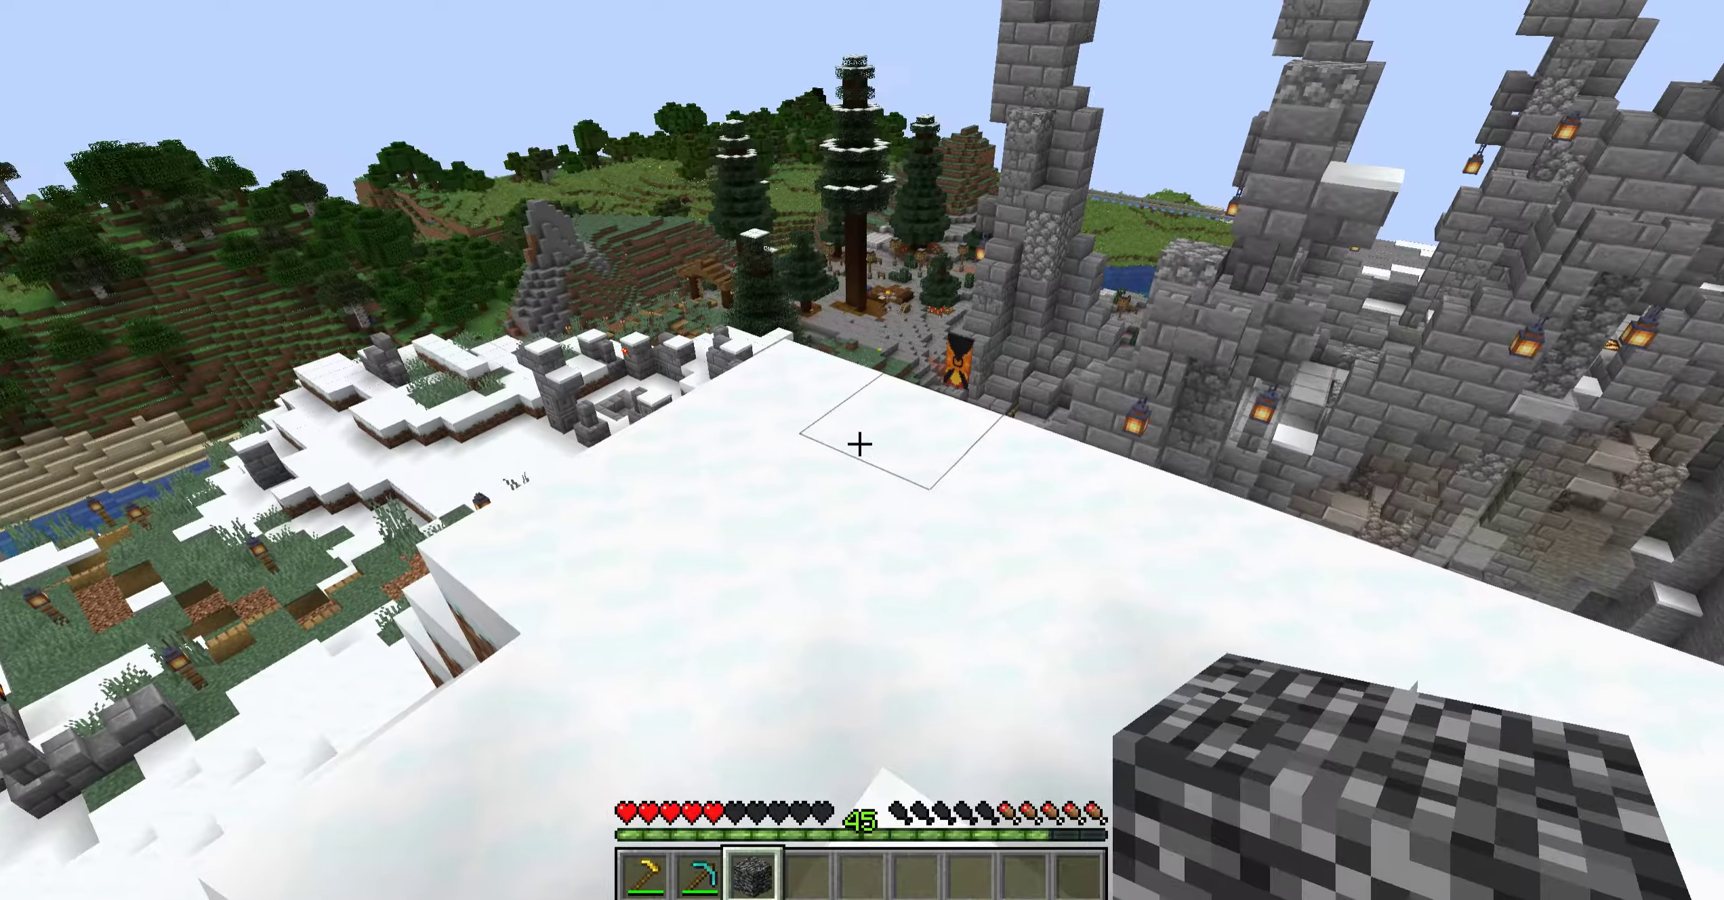
{"action": "key", "text": "F3+h"}
{"action": "key", "text": "e"}
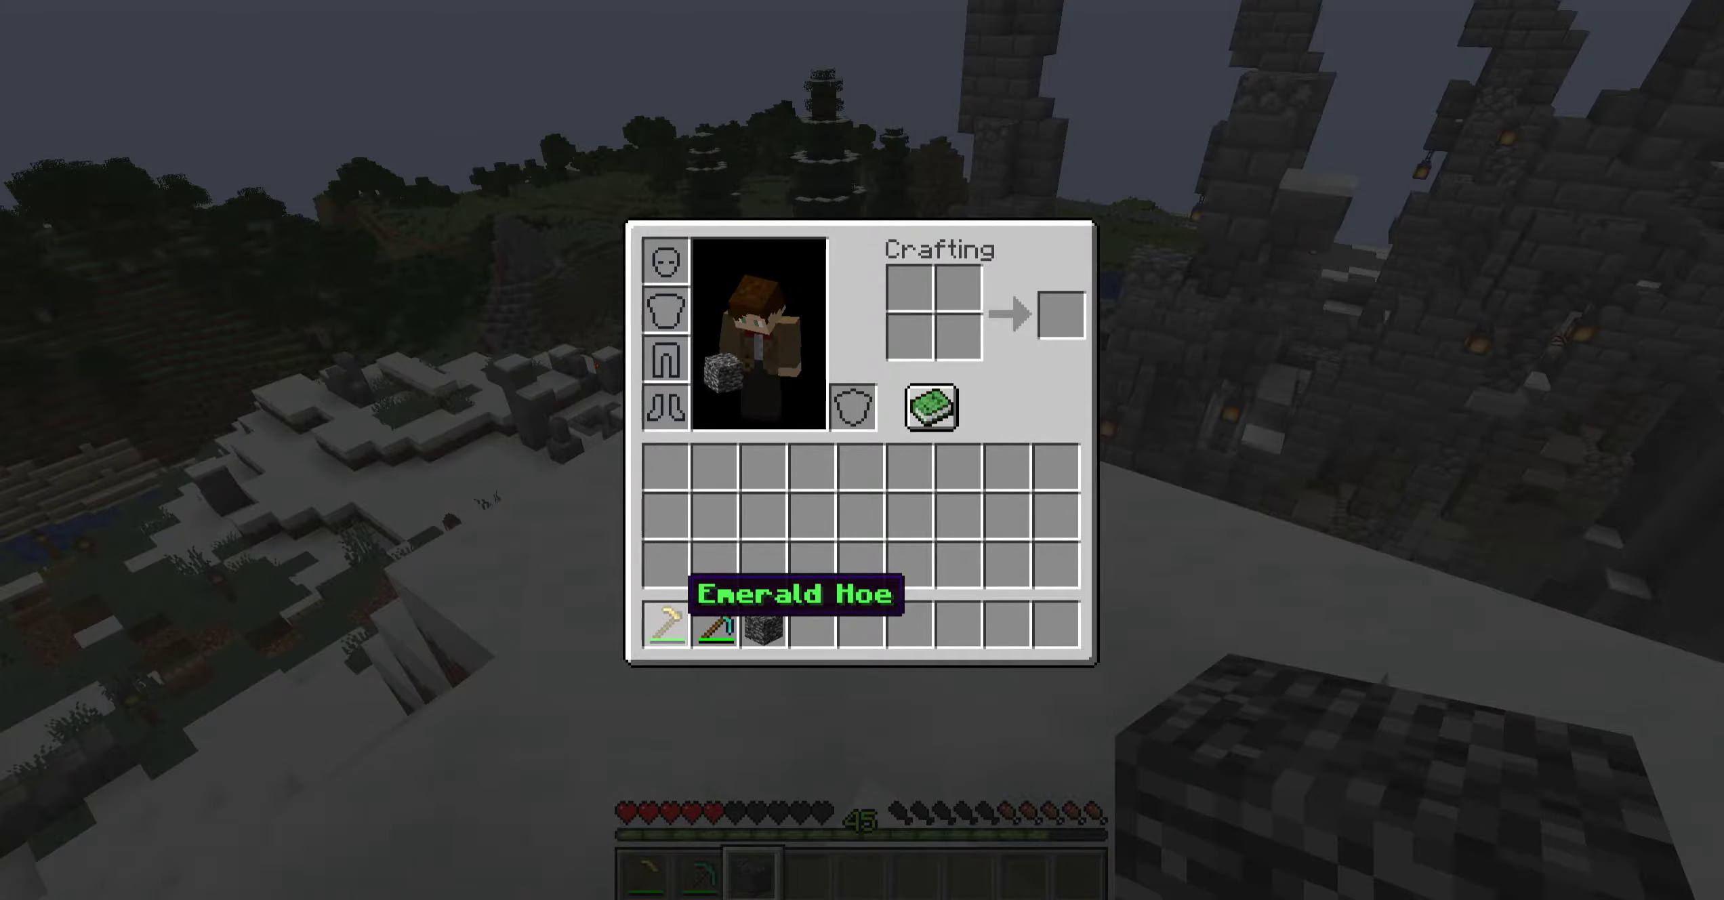
{"action": "key", "text": "e"}
{"action": "key", "text": "F3+h"}
{"action": "key", "text": "e"}
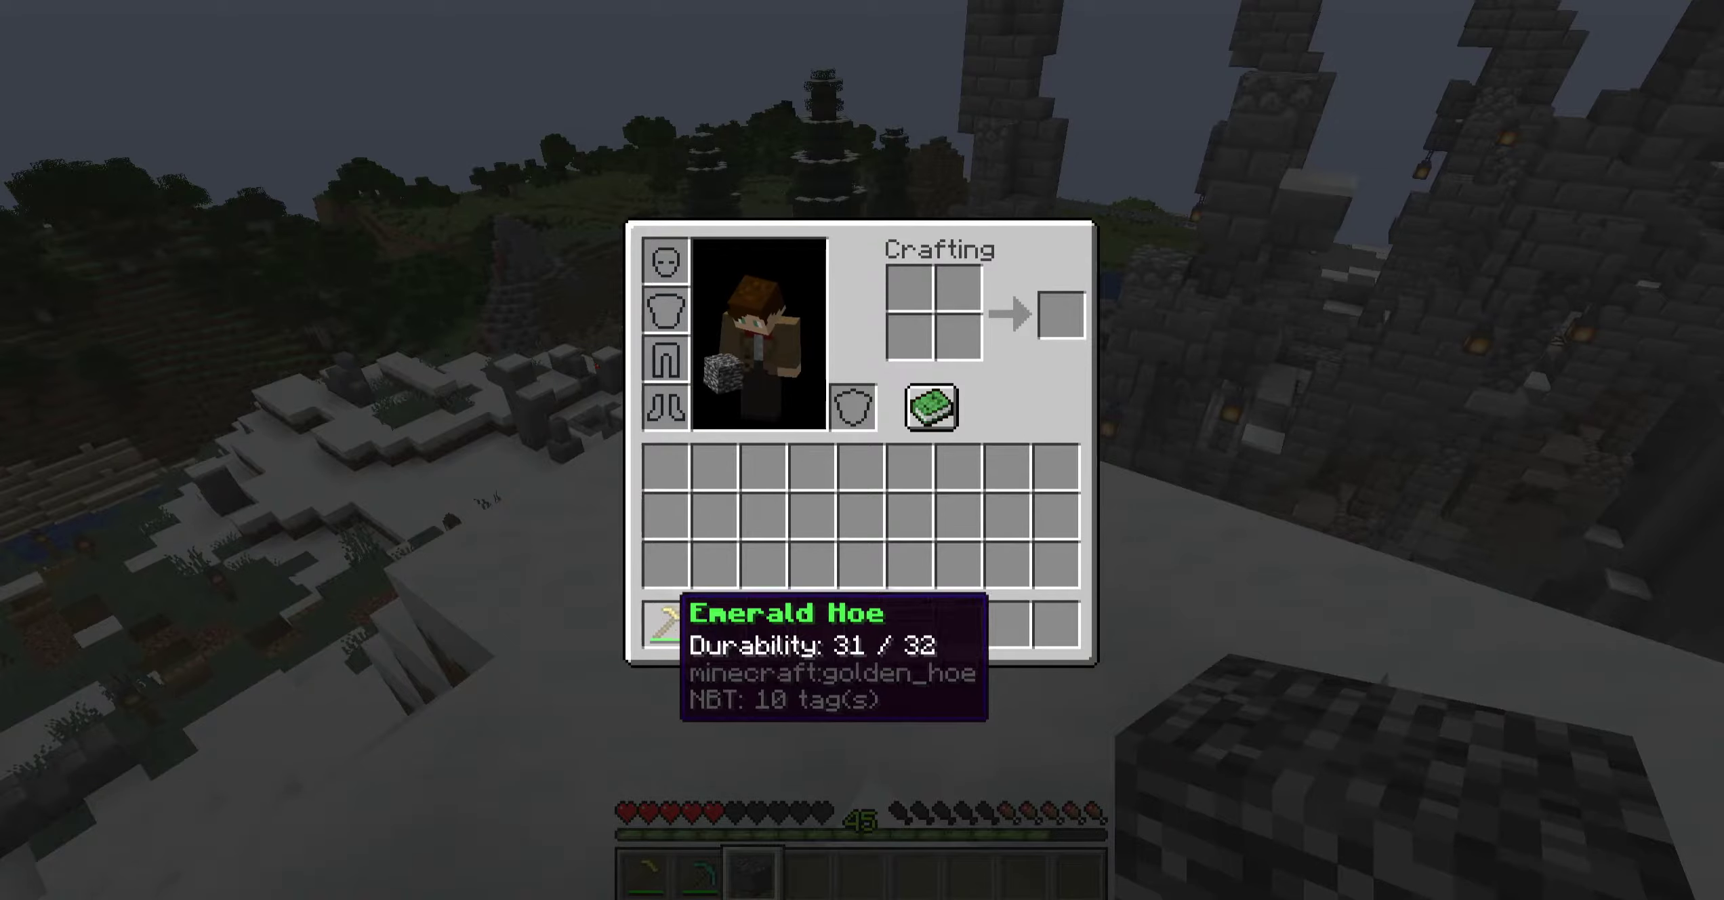
Walk to the snowy ledge above the water, toggle advanced tooltips off and back on, and check the inventory
{"action": "key", "text": "e"}
{"action": "key", "text": "w"}
{"action": "scroll", "coordinate": [859, 444], "scroll_direction": "down", "scroll_amount": 2}
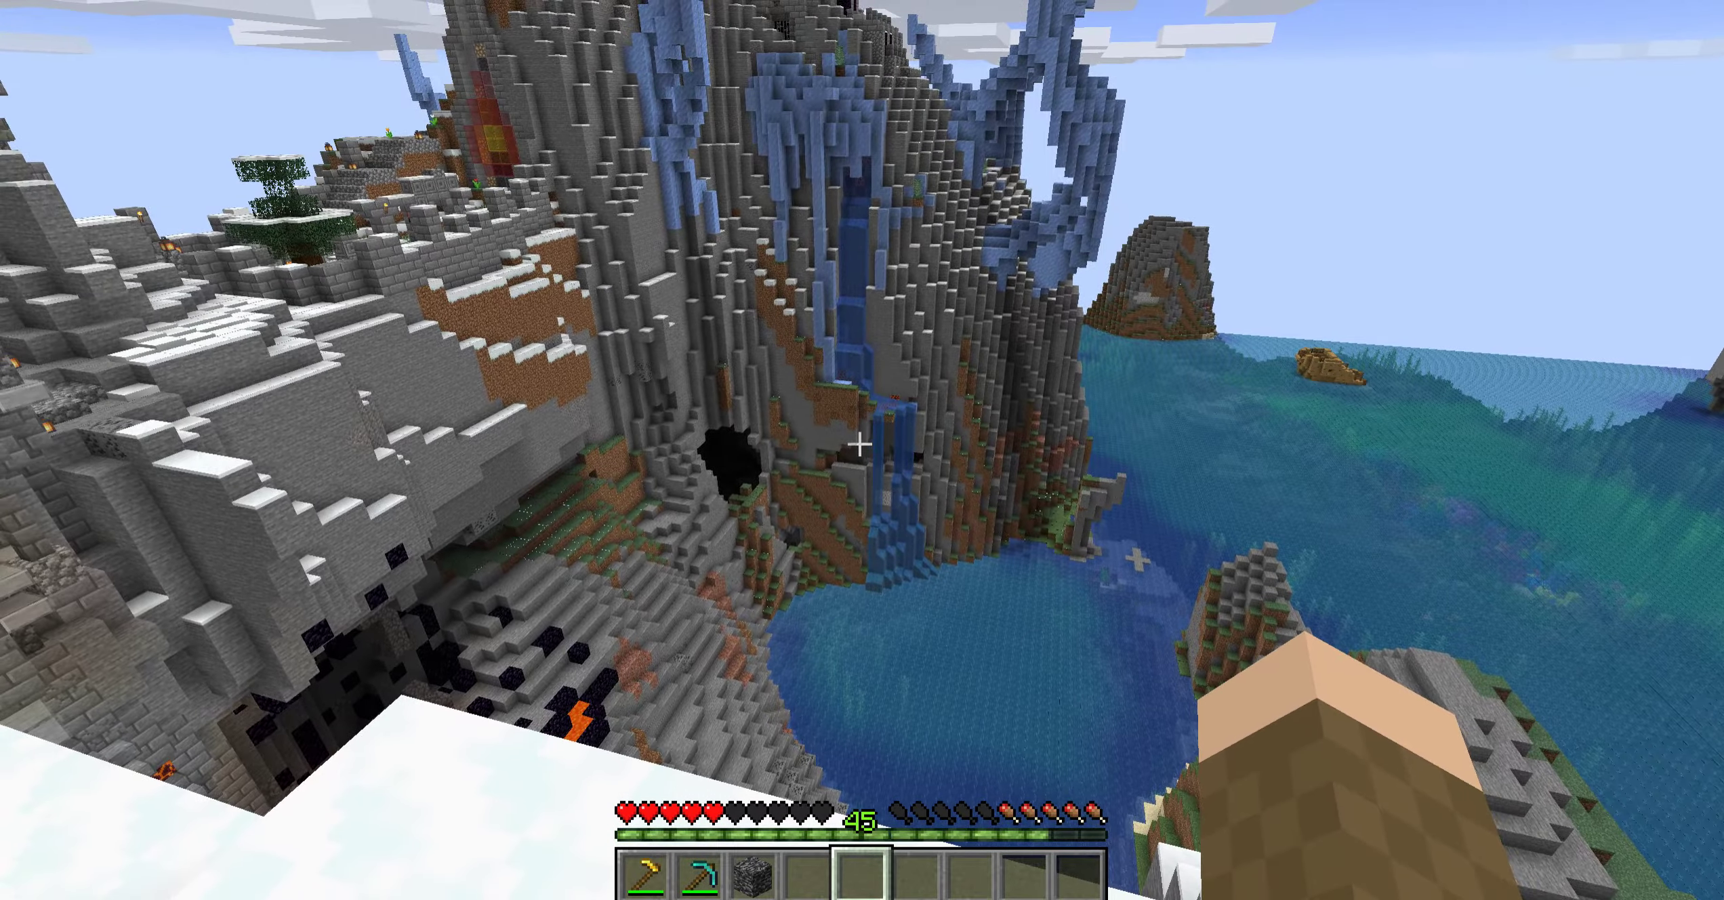
{"action": "key", "text": "F3+h"}
{"action": "key", "text": "F3+h"}
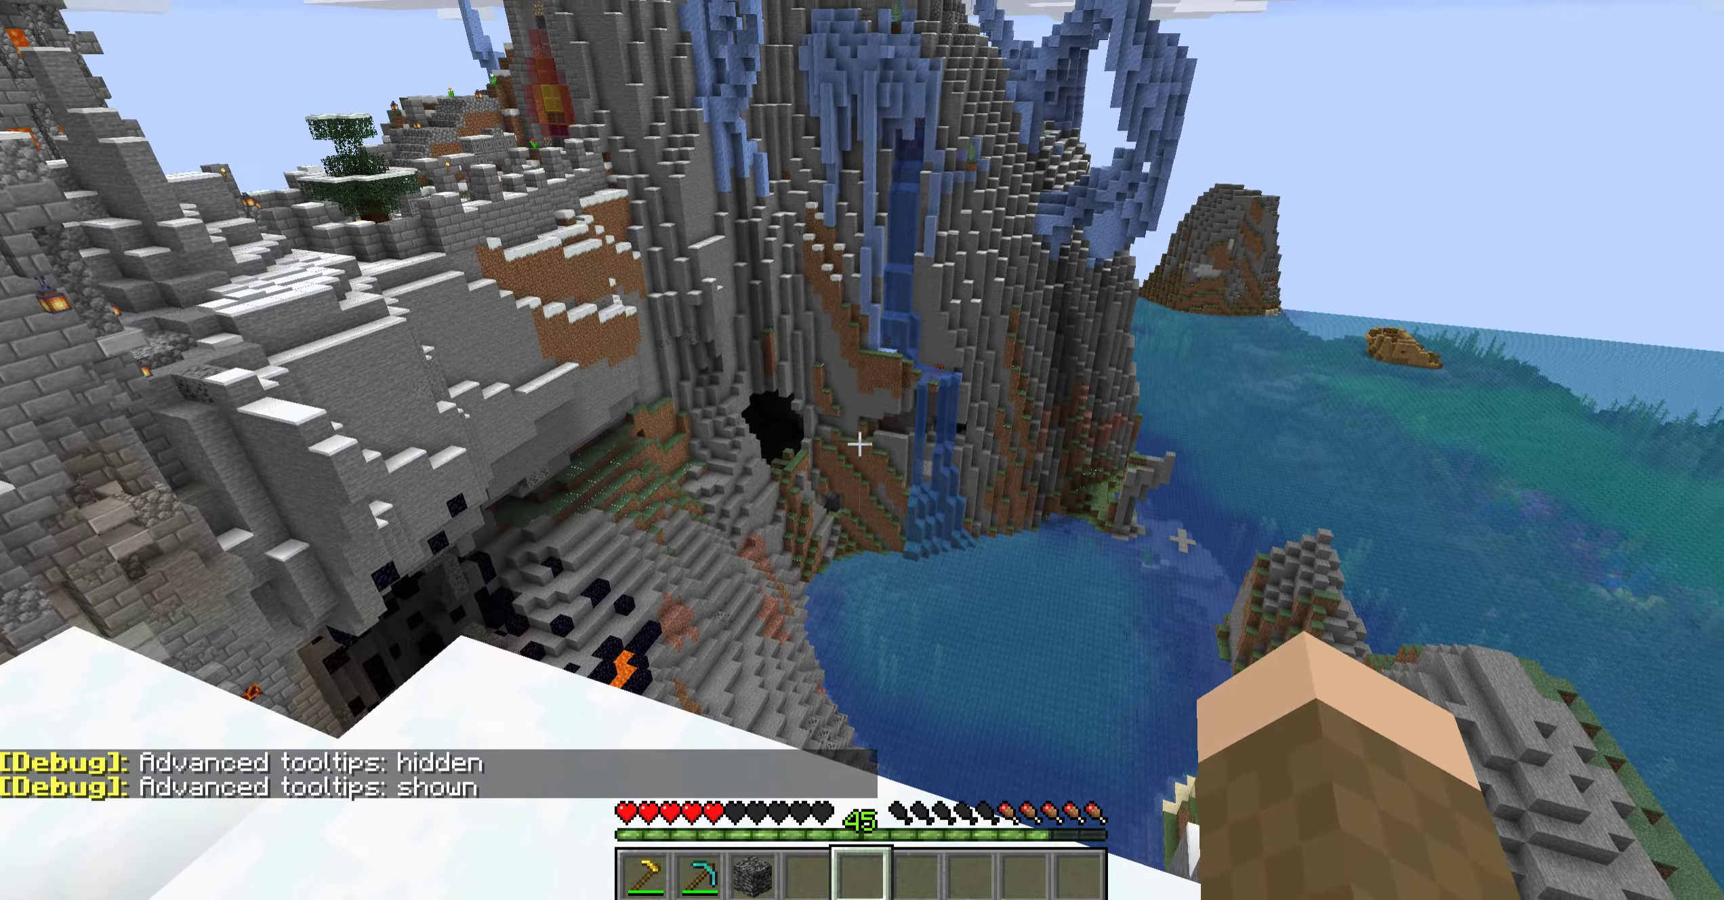
{"action": "key", "text": "e"}
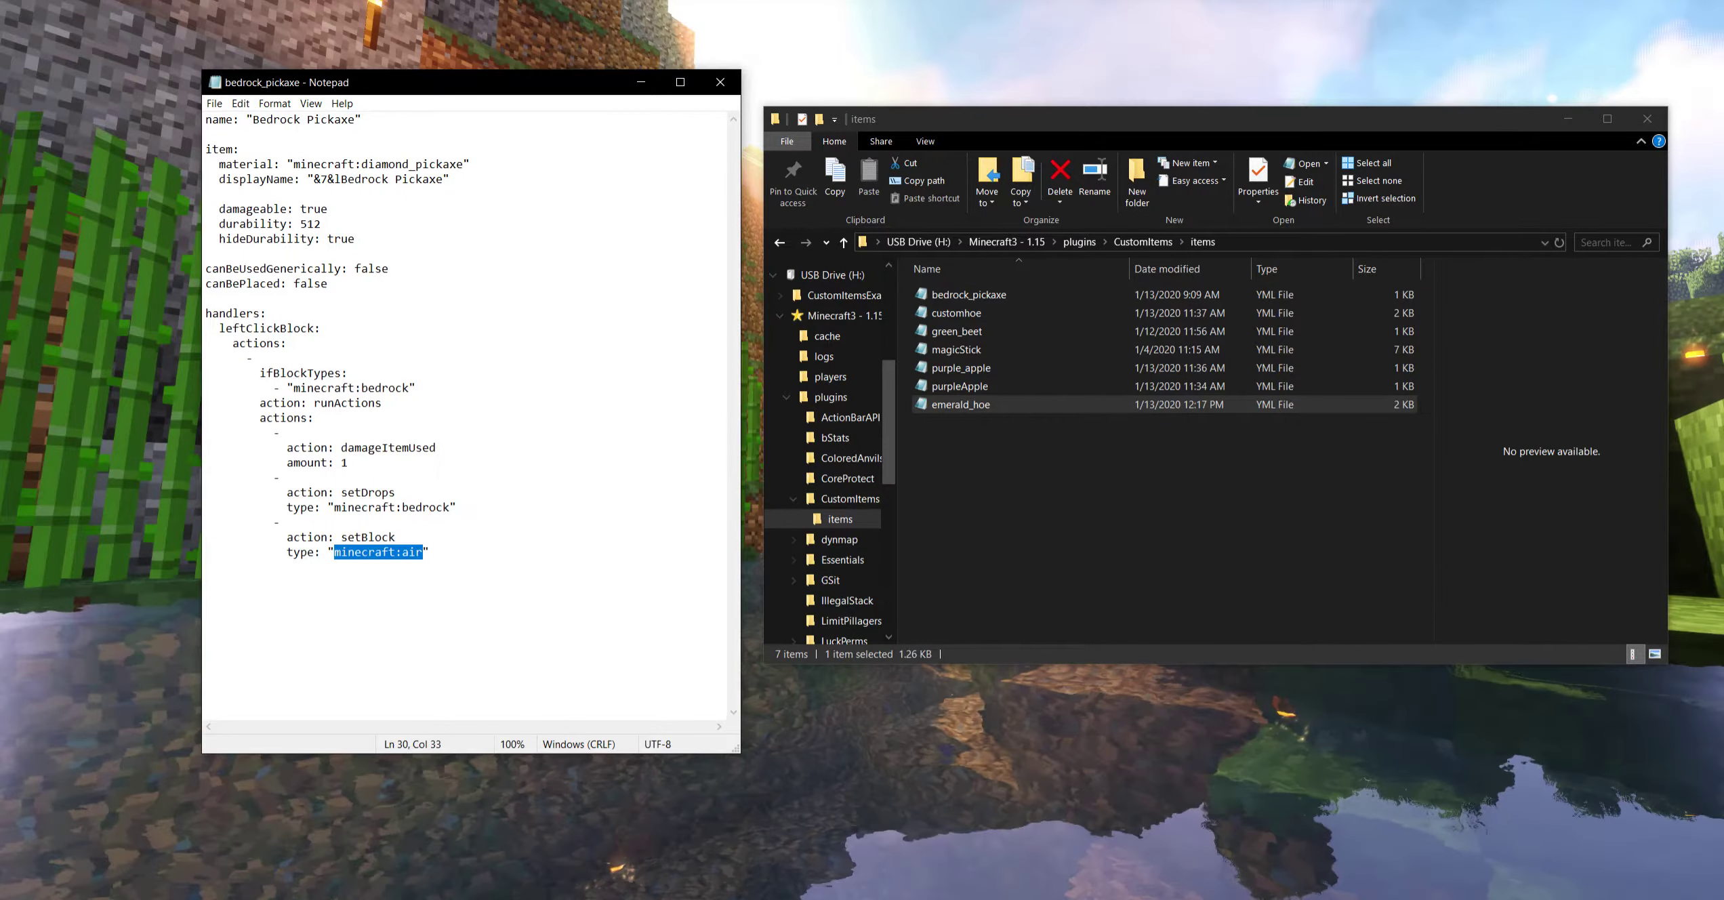
Switch to Notepad and examine the damageable, durability and hideDurability settings in the bedrock_pickaxe file
{"action": "type", "text": "minecraft:air"}
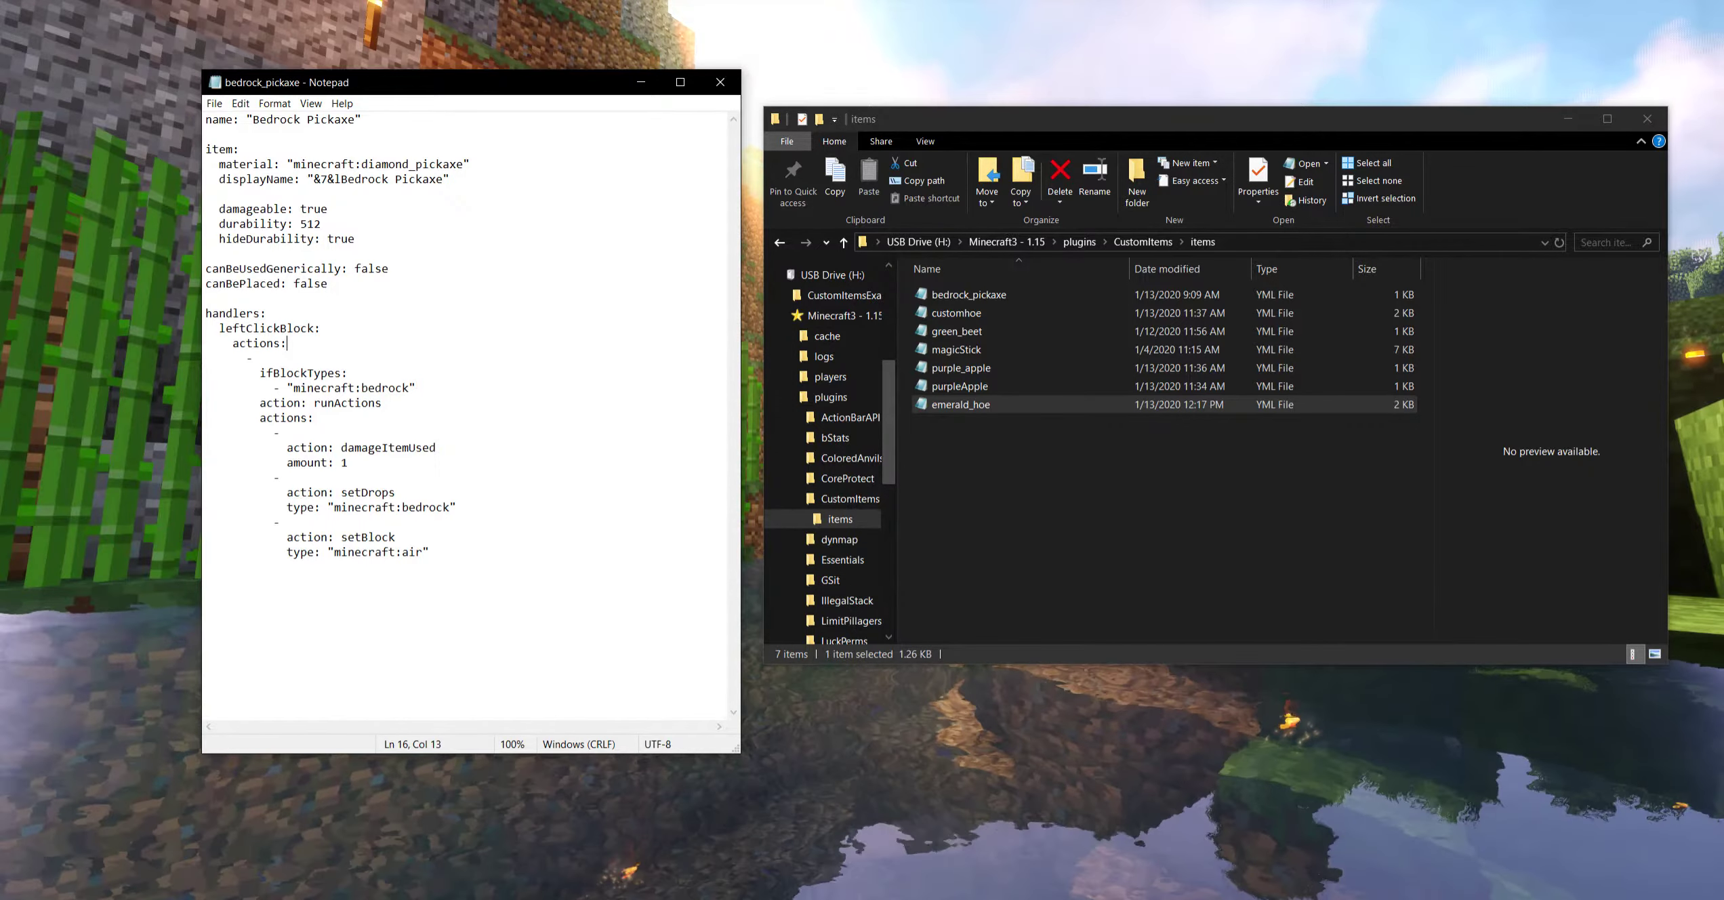
{"action": "left_click_drag", "start_coordinate": [355, 239], "coordinate": [206, 208]}
{"action": "left_click", "coordinate": [321, 224]}
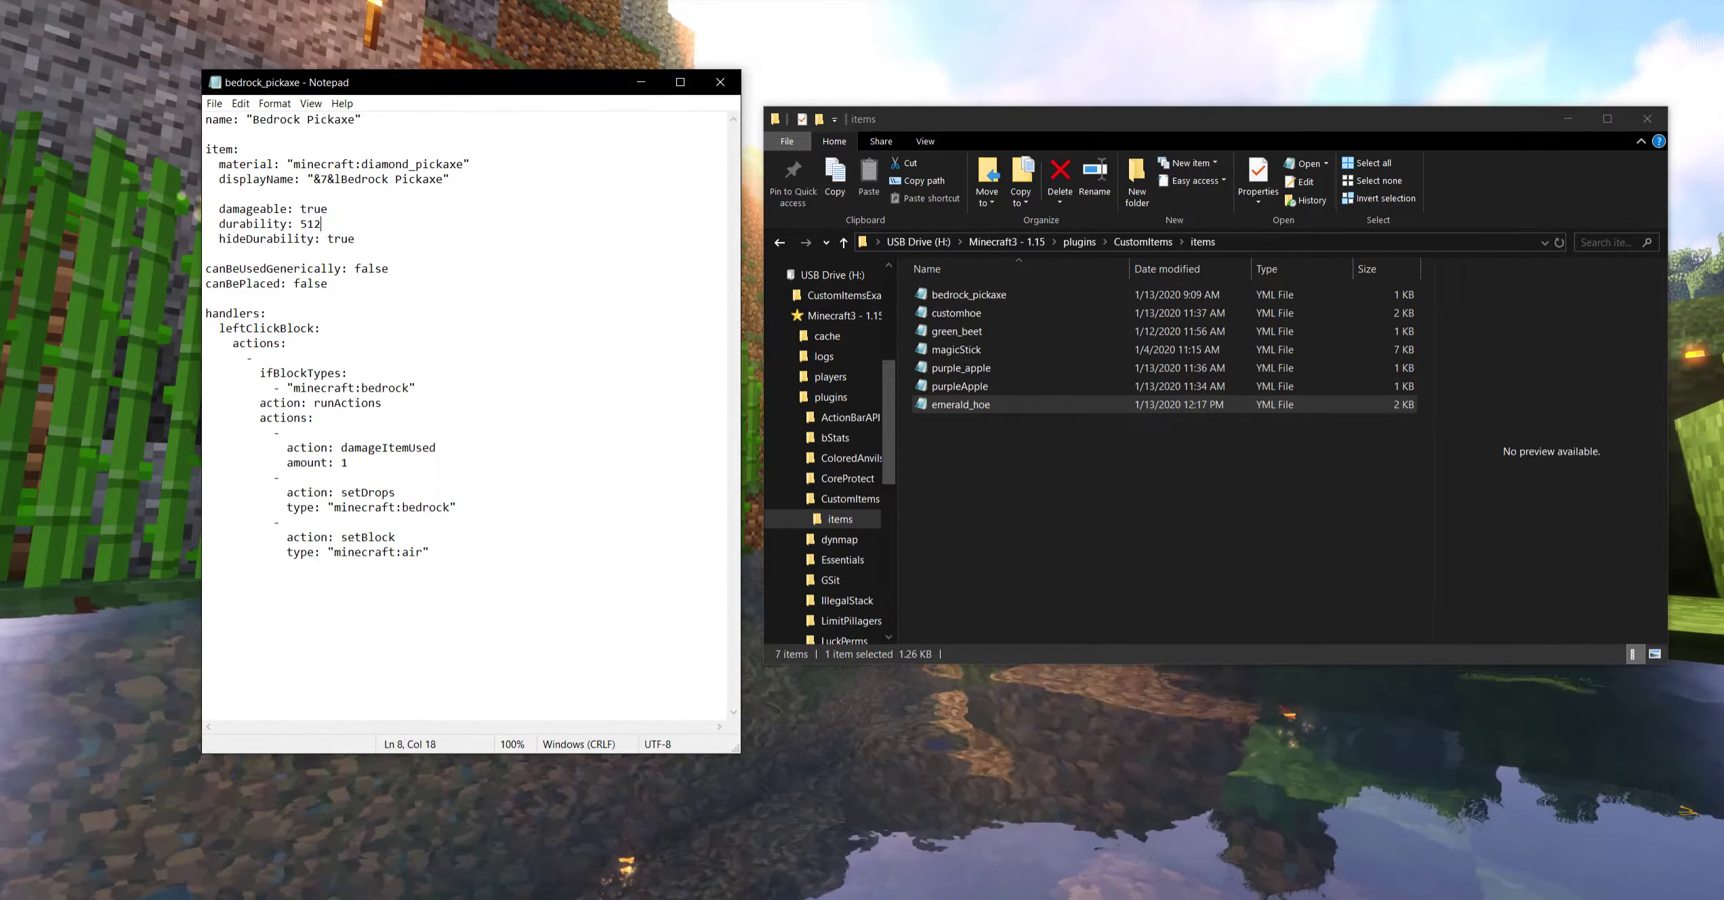
{"action": "left_click", "coordinate": [354, 239]}
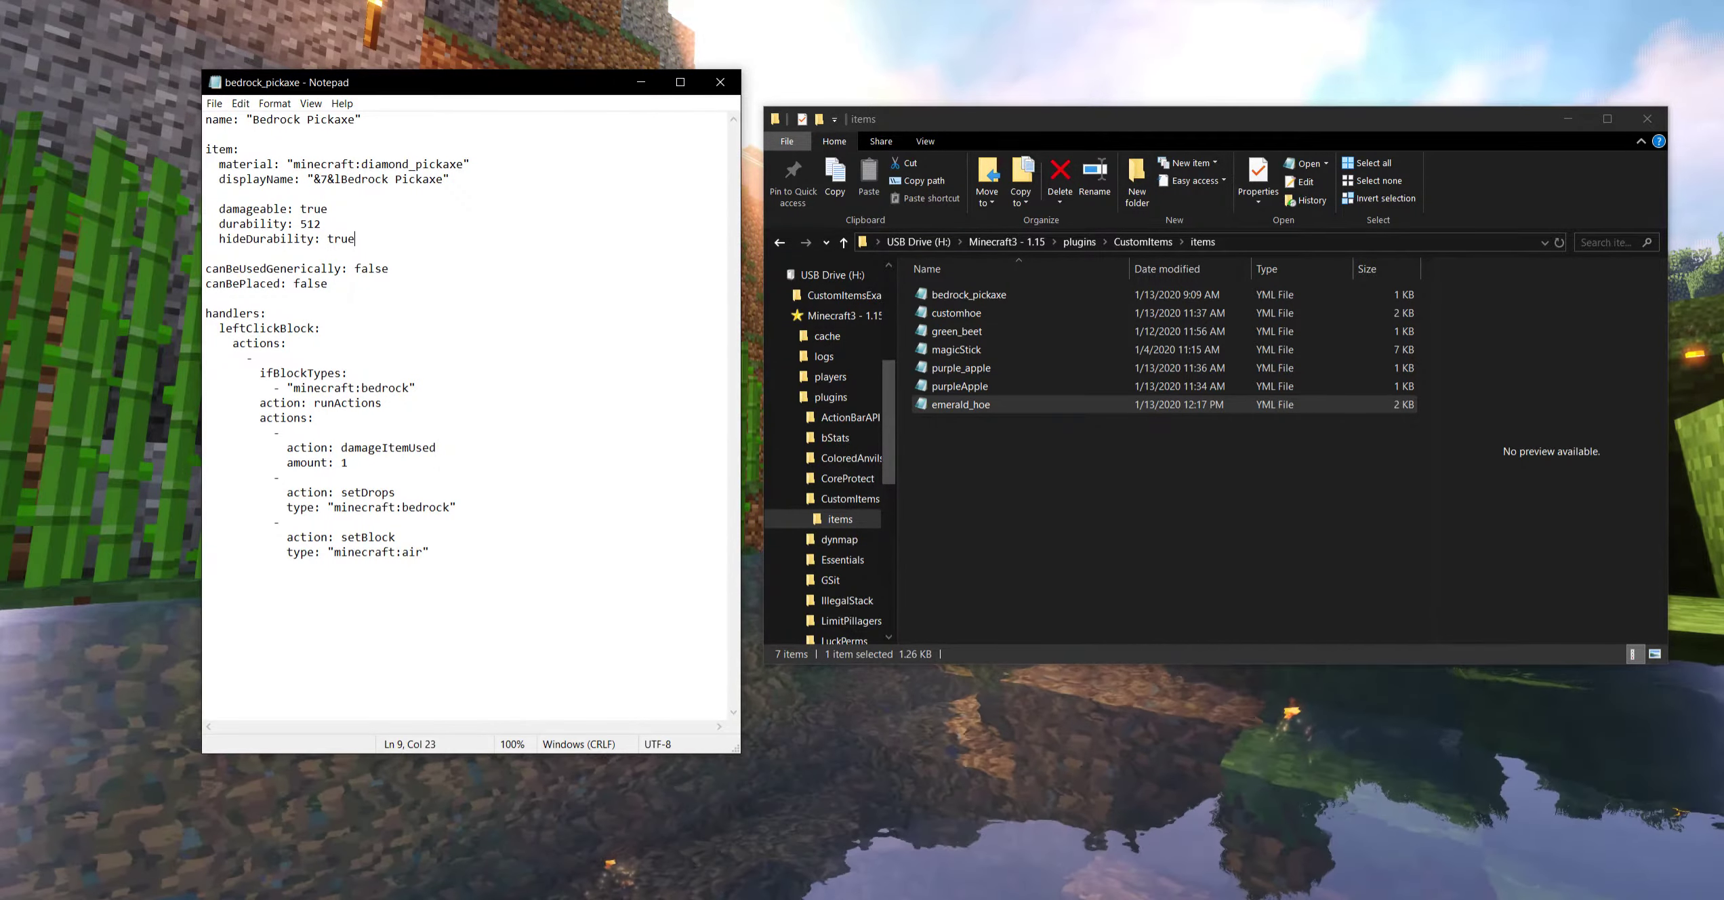
Switch to the browser and review the lists of handlers, conditions and actions on the Handlers and Actions page alongside the pickaxe's ifBlockTypes entry
{"action": "key", "text": "alt+Tab"}
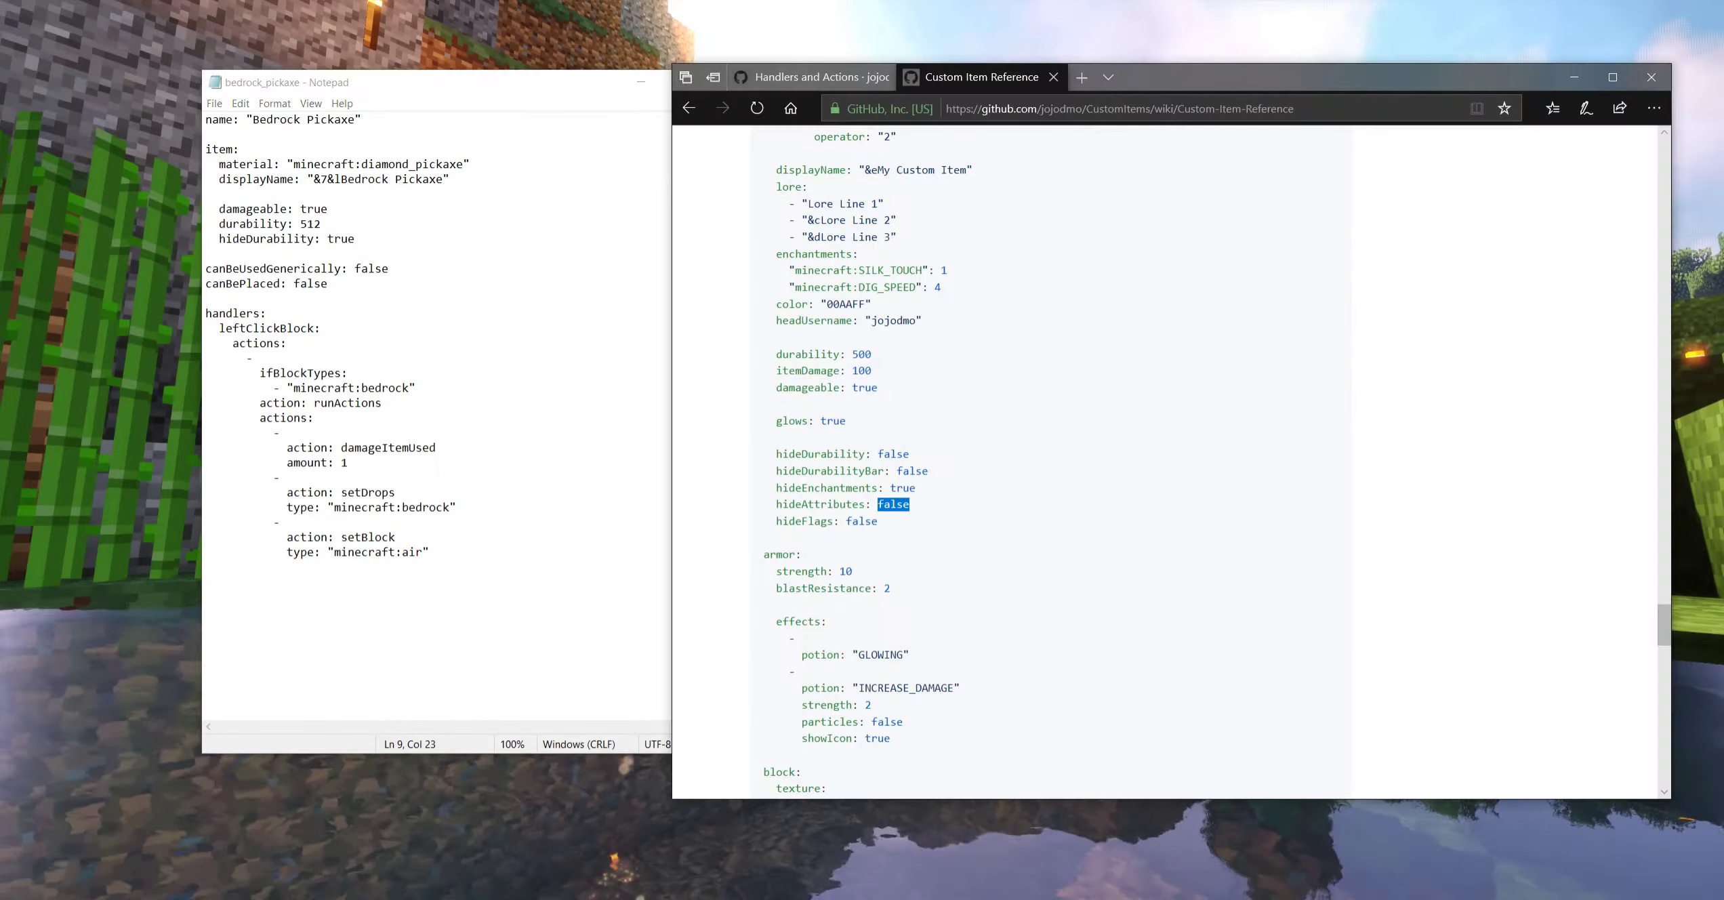
{"action": "left_click", "coordinate": [806, 77]}
{"action": "scroll", "coordinate": [1111, 427], "scroll_direction": "down", "scroll_amount": 3}
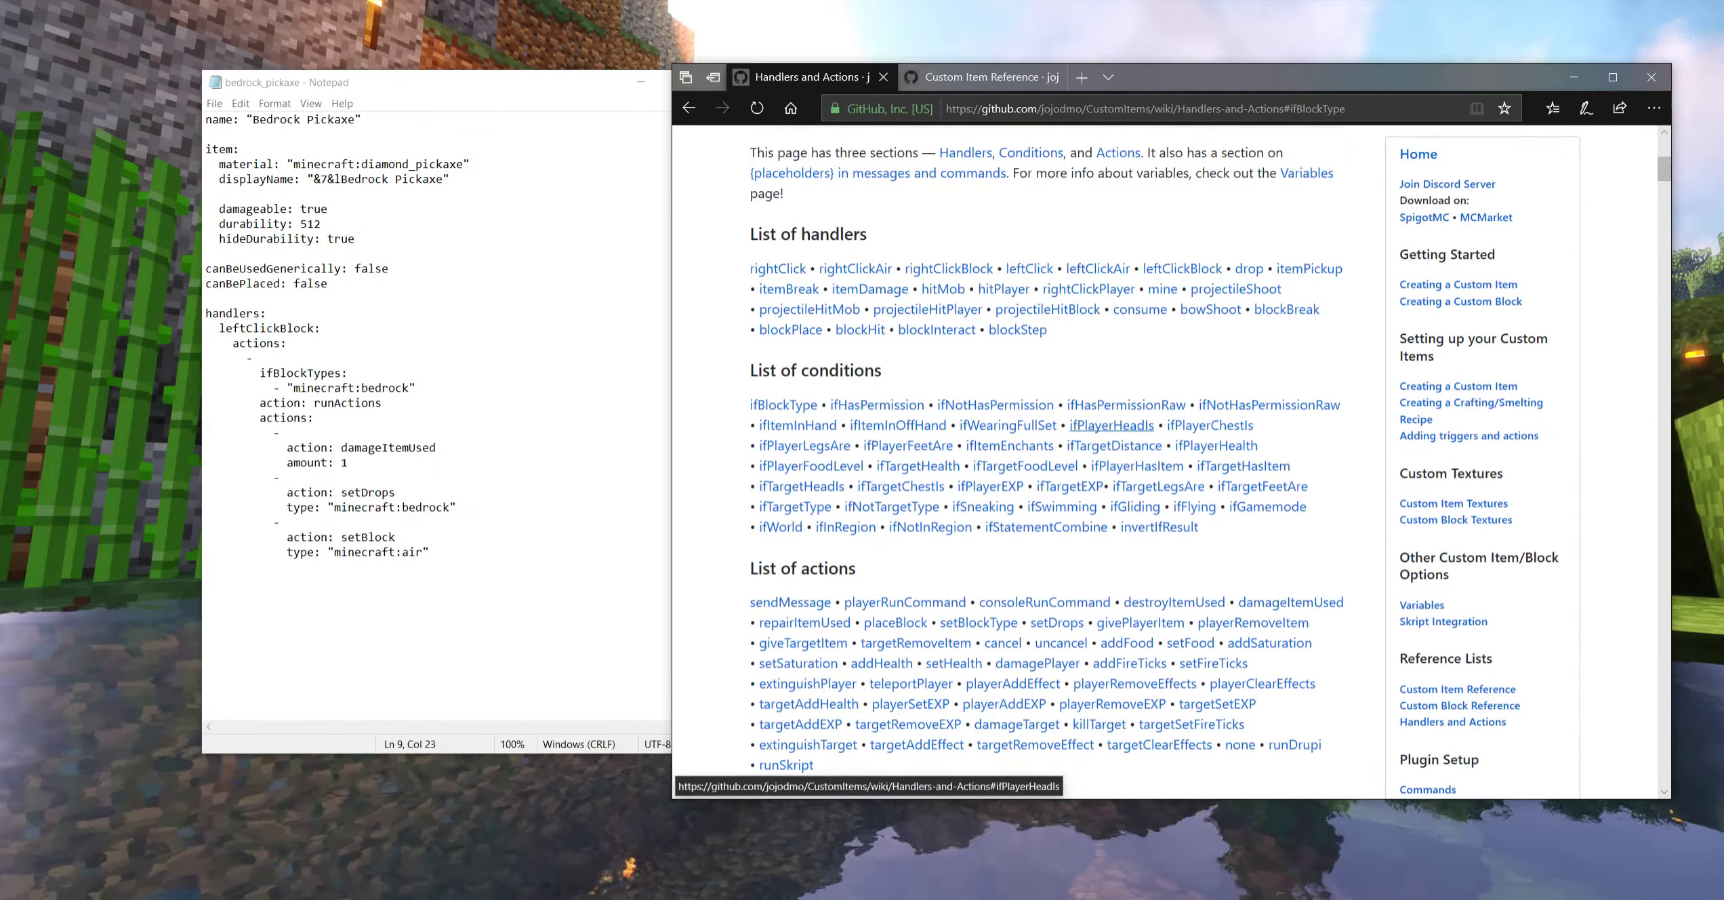
{"action": "scroll", "coordinate": [1111, 425], "scroll_direction": "down", "scroll_amount": 3}
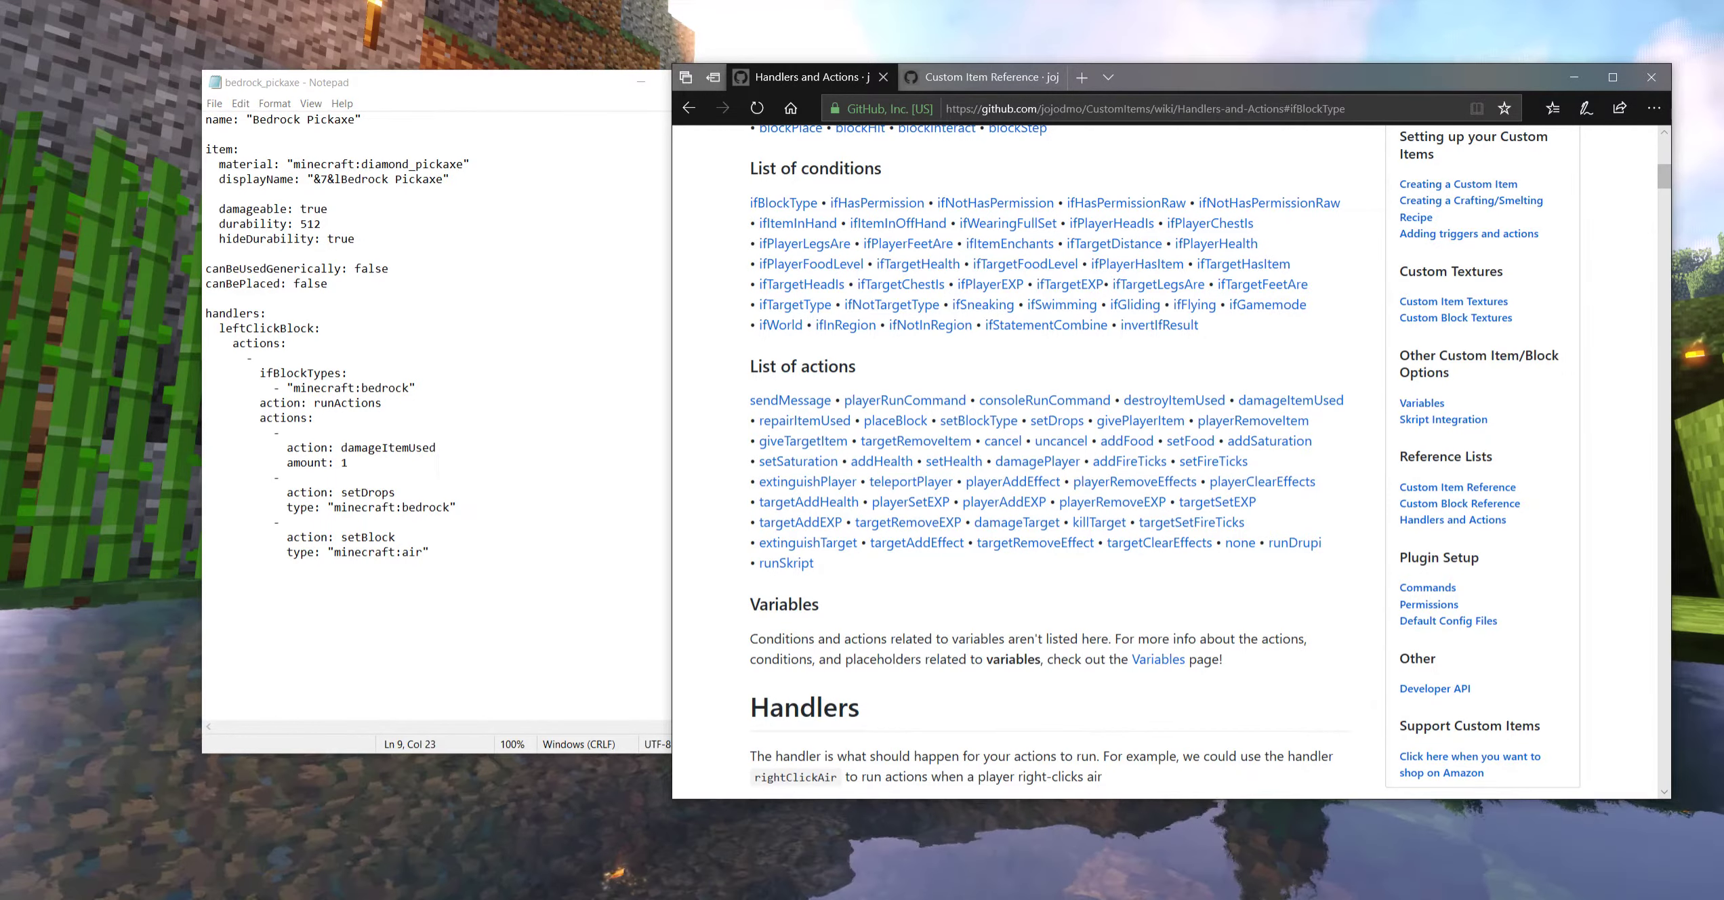
{"action": "left_click", "coordinate": [416, 388]}
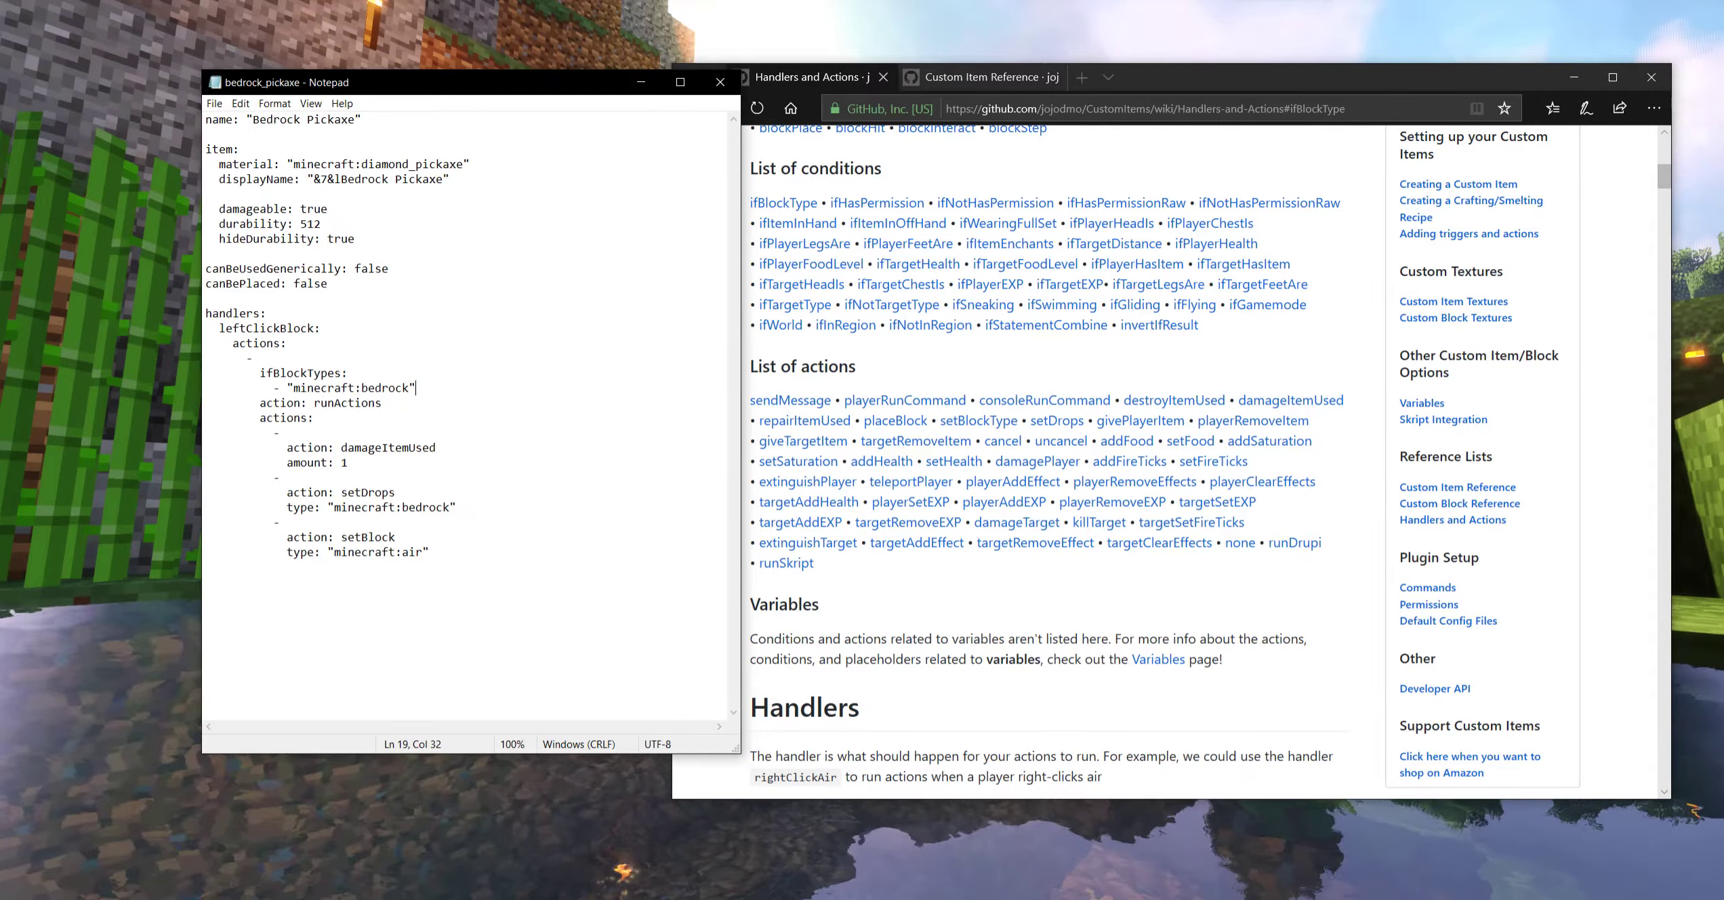
{"action": "scroll", "coordinate": [915, 444], "scroll_direction": "up", "scroll_amount": 2}
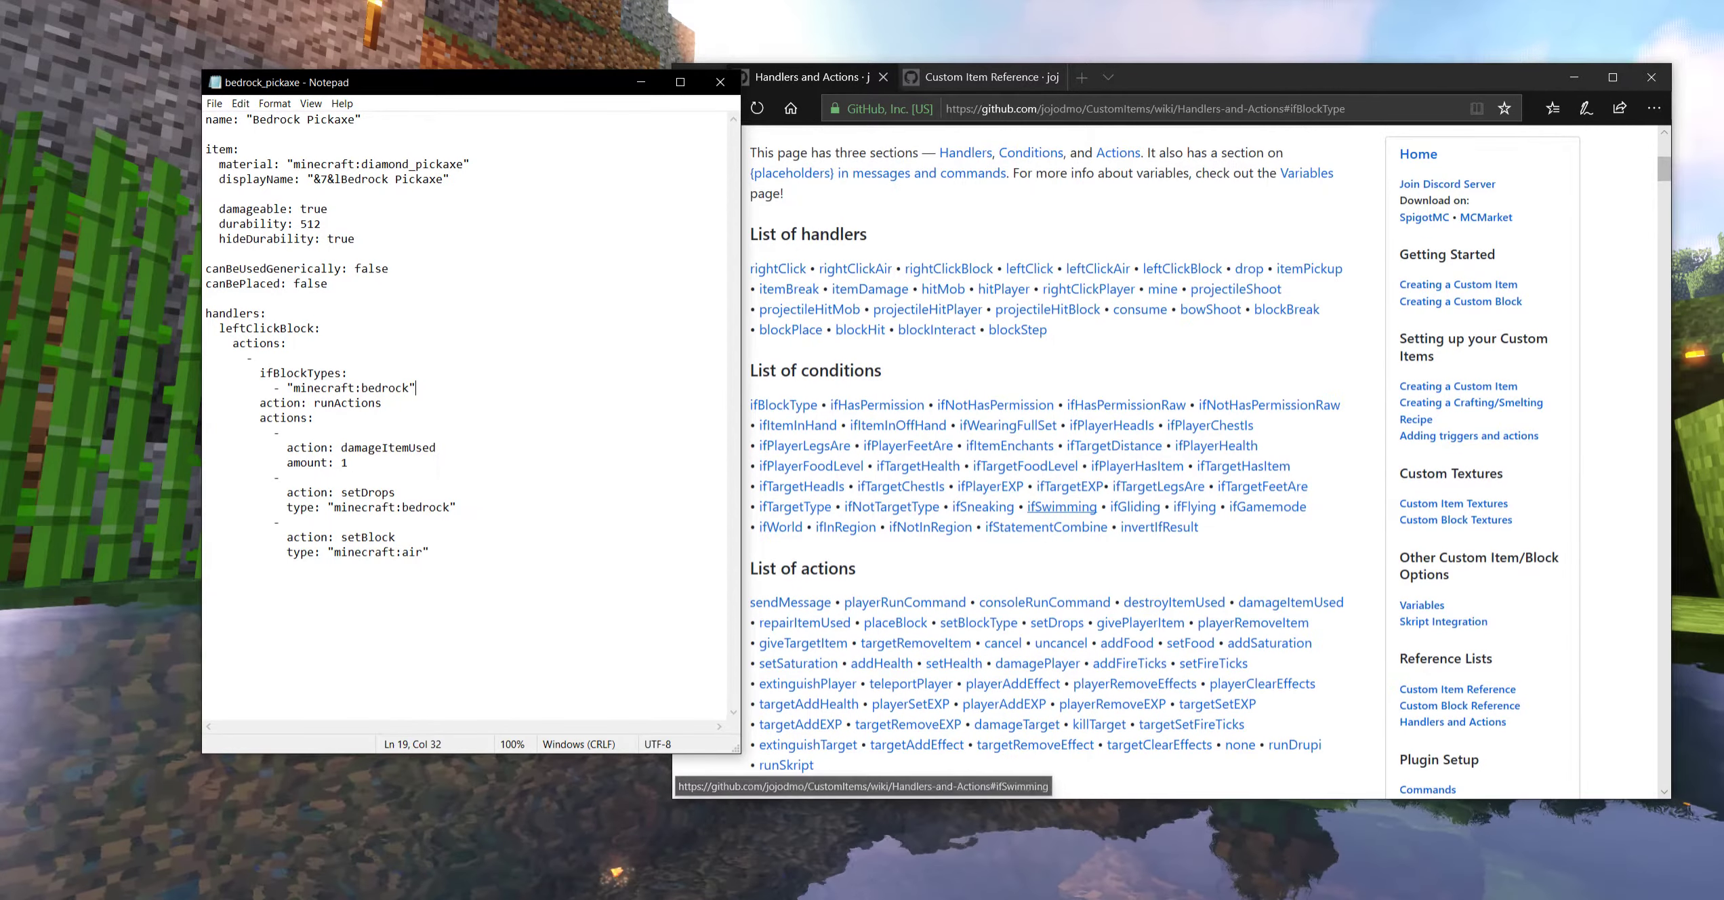
{"action": "scroll", "coordinate": [1084, 474], "scroll_direction": "down", "scroll_amount": 1}
{"action": "scroll", "coordinate": [1252, 521], "scroll_direction": "down", "scroll_amount": 1}
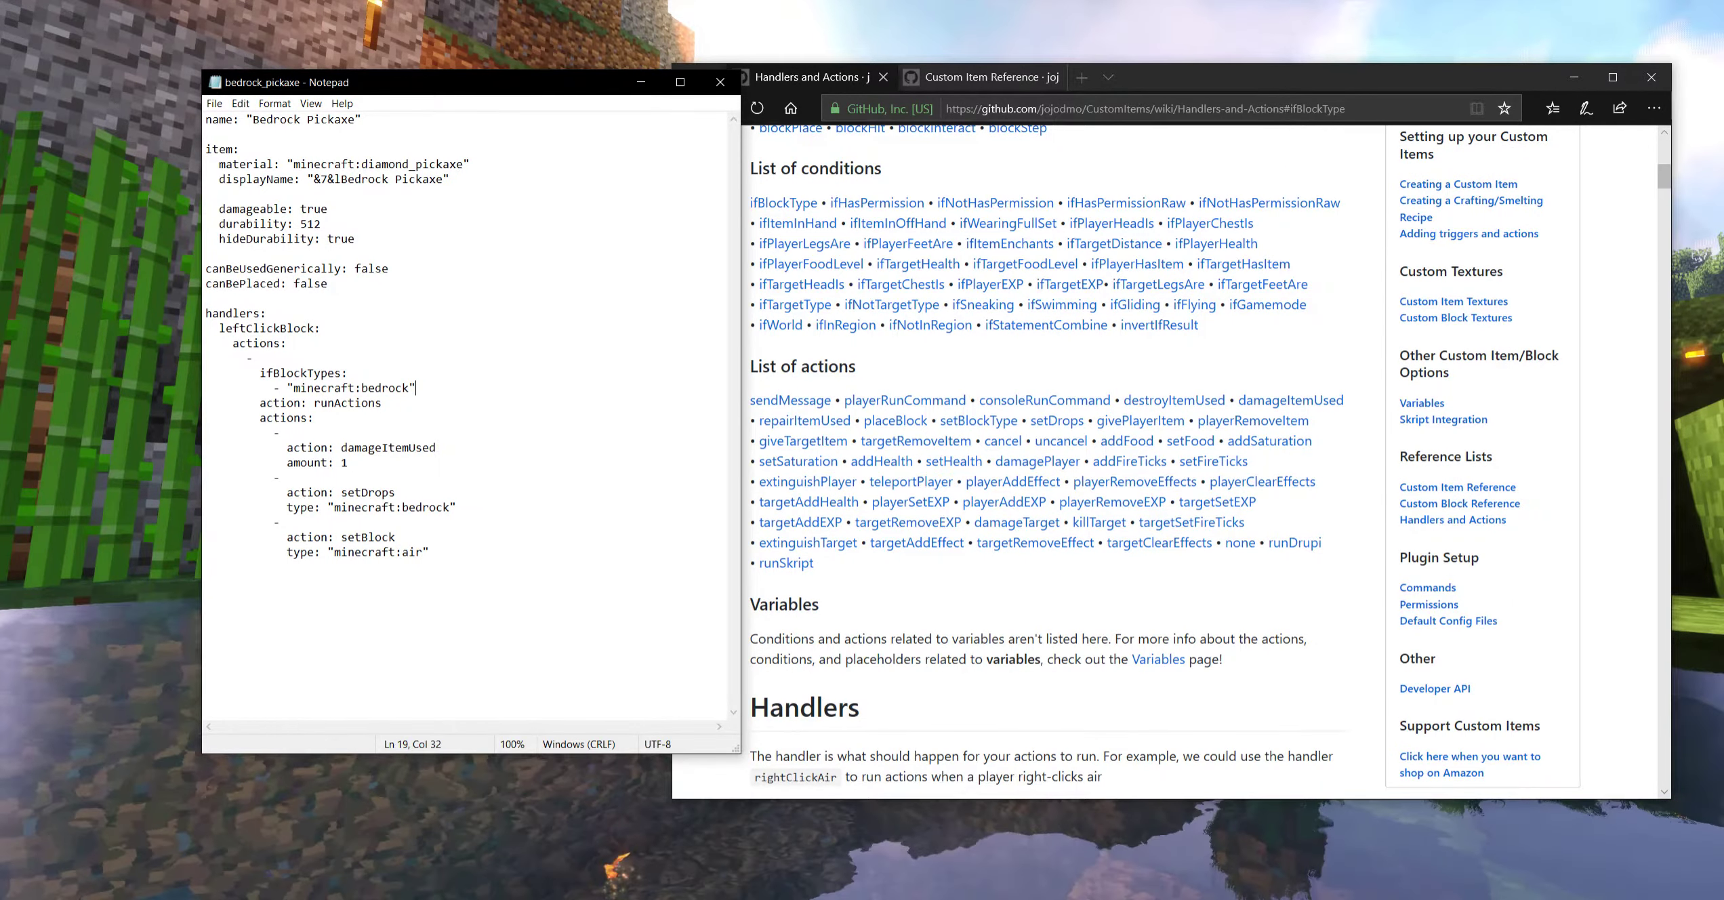
{"action": "scroll", "coordinate": [1192, 627], "scroll_direction": "up", "scroll_amount": 1}
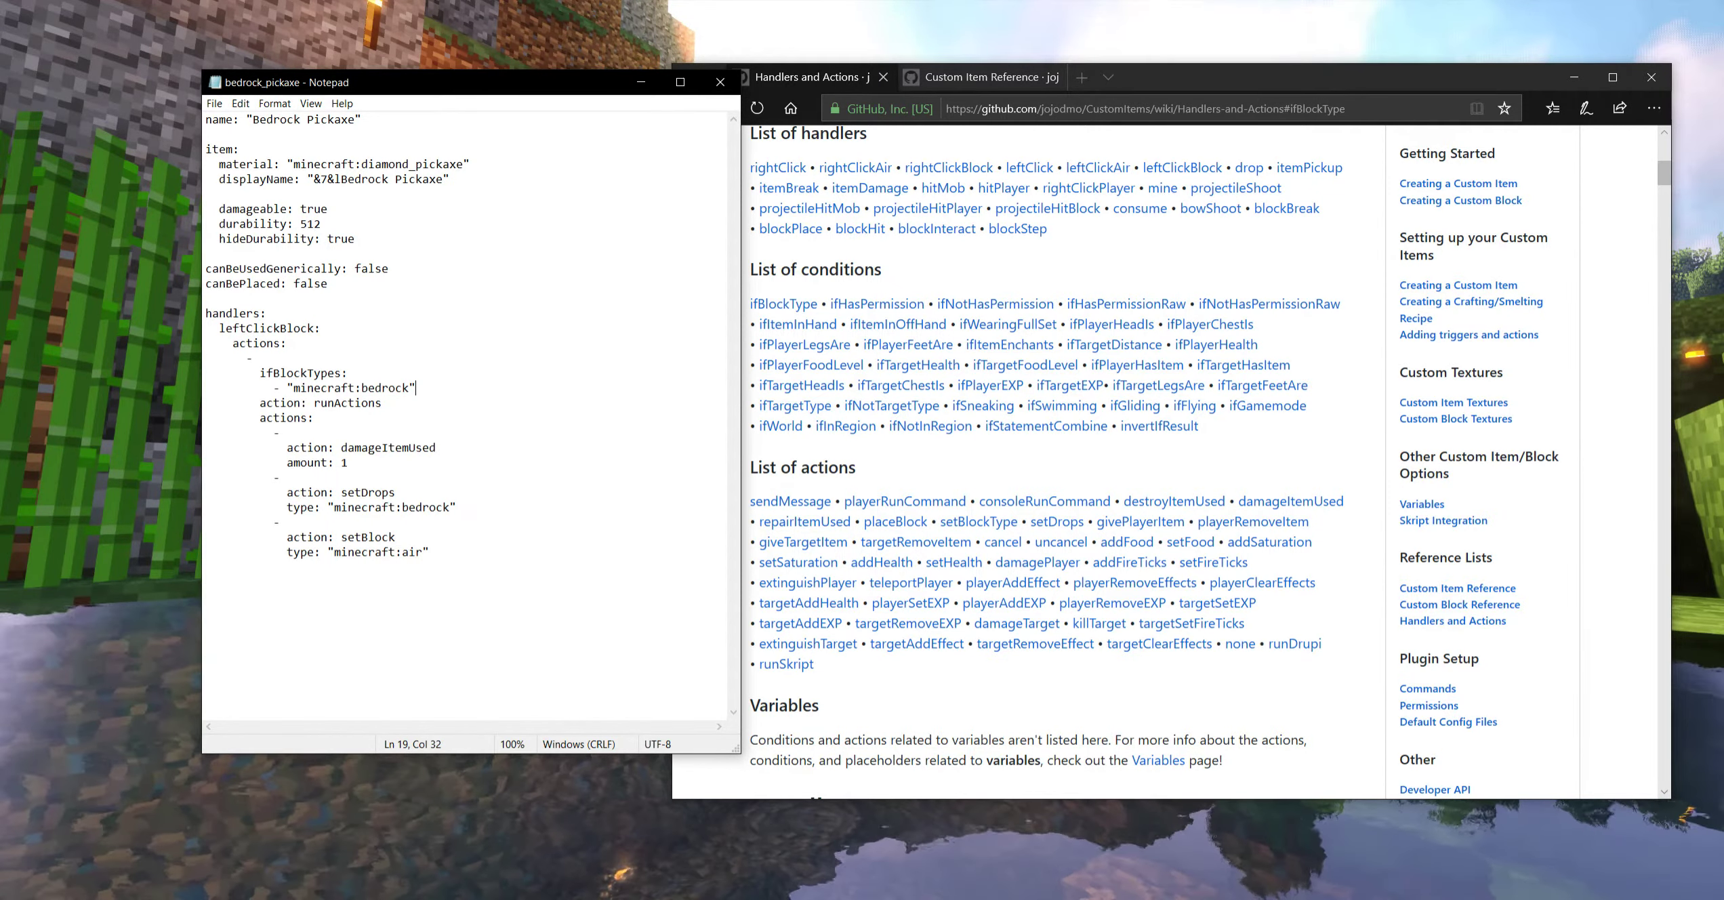
Close the bedrock_pickaxe file and minimize the items folder window
{"action": "left_click", "coordinate": [720, 82]}
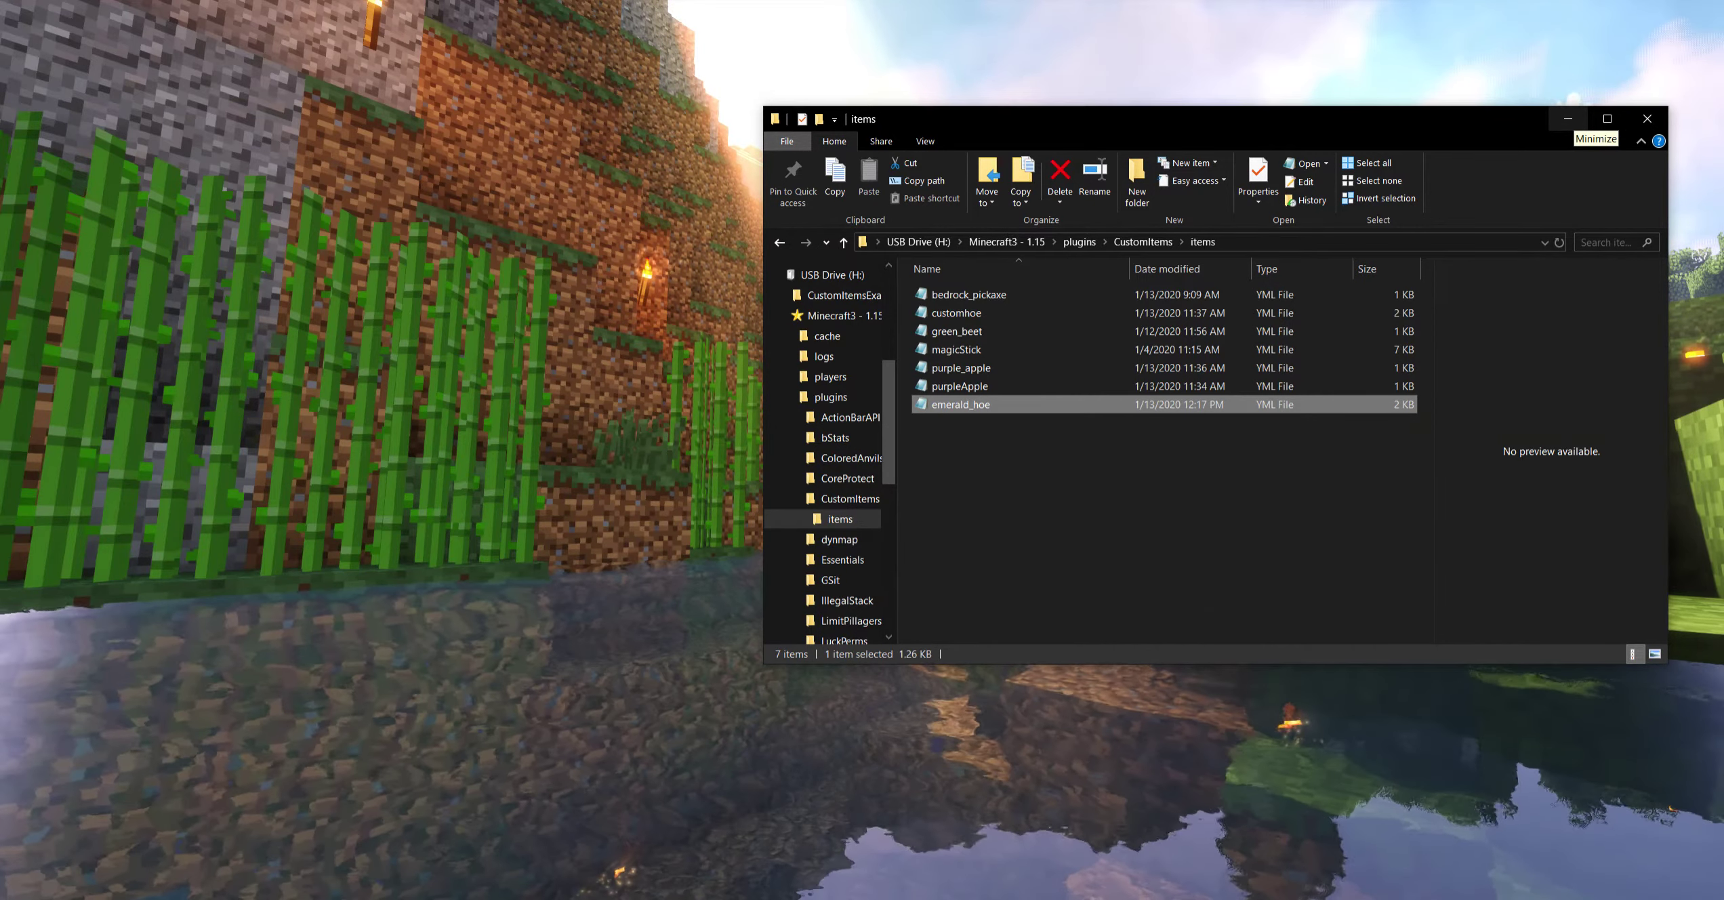
{"action": "left_click", "coordinate": [1568, 119]}
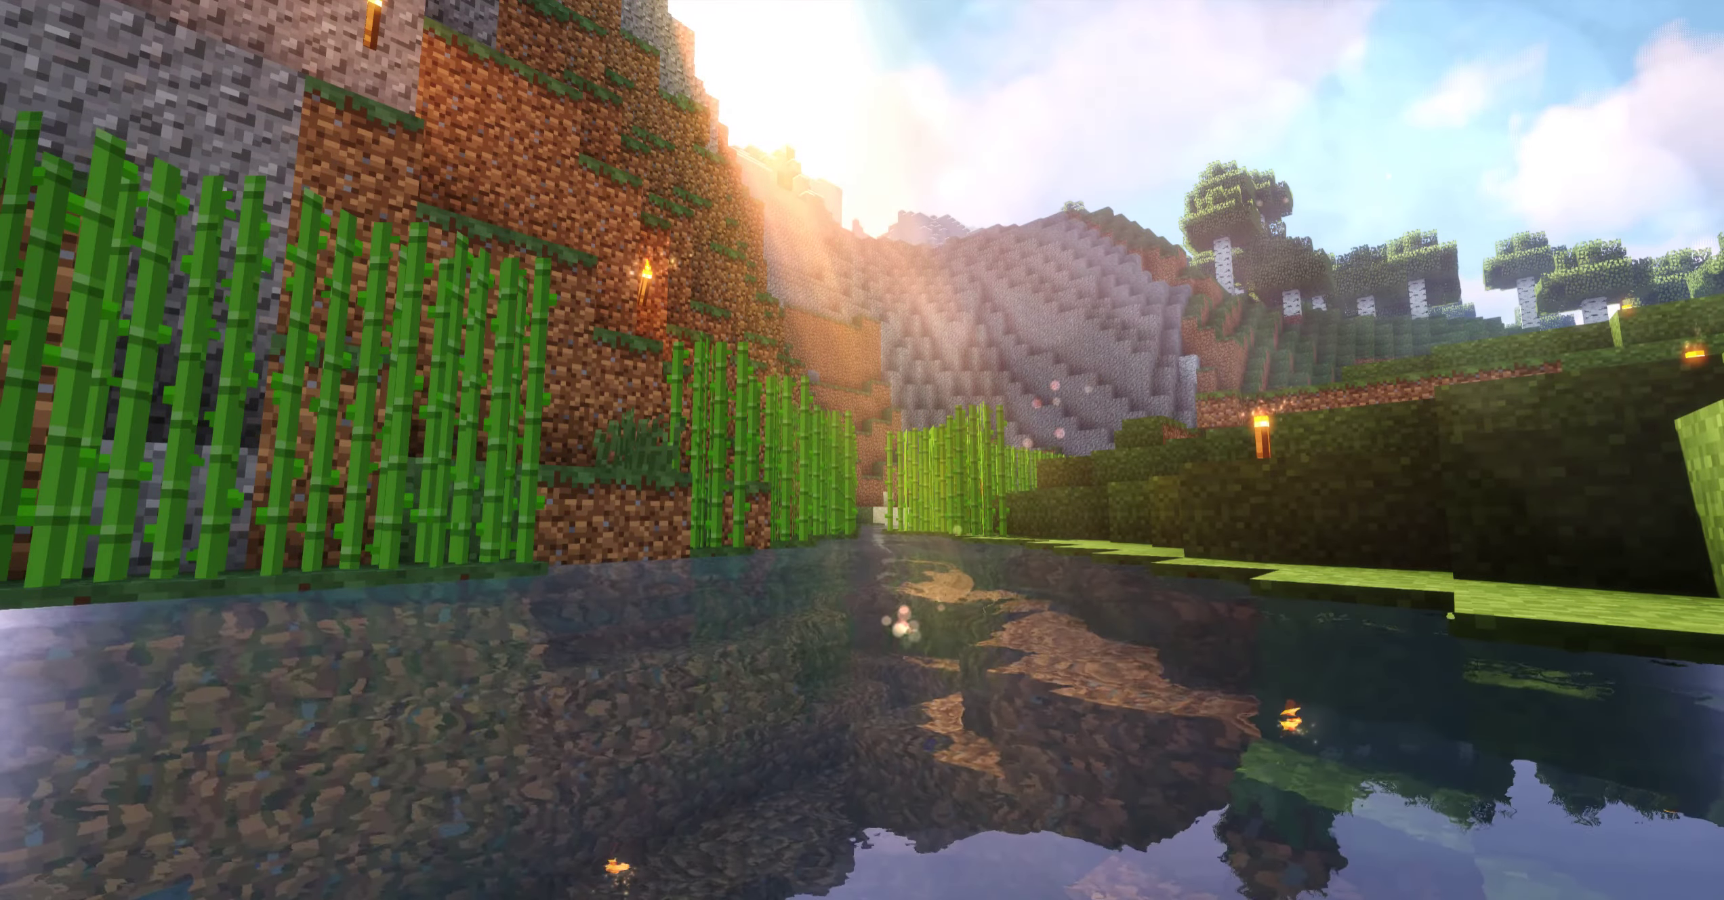